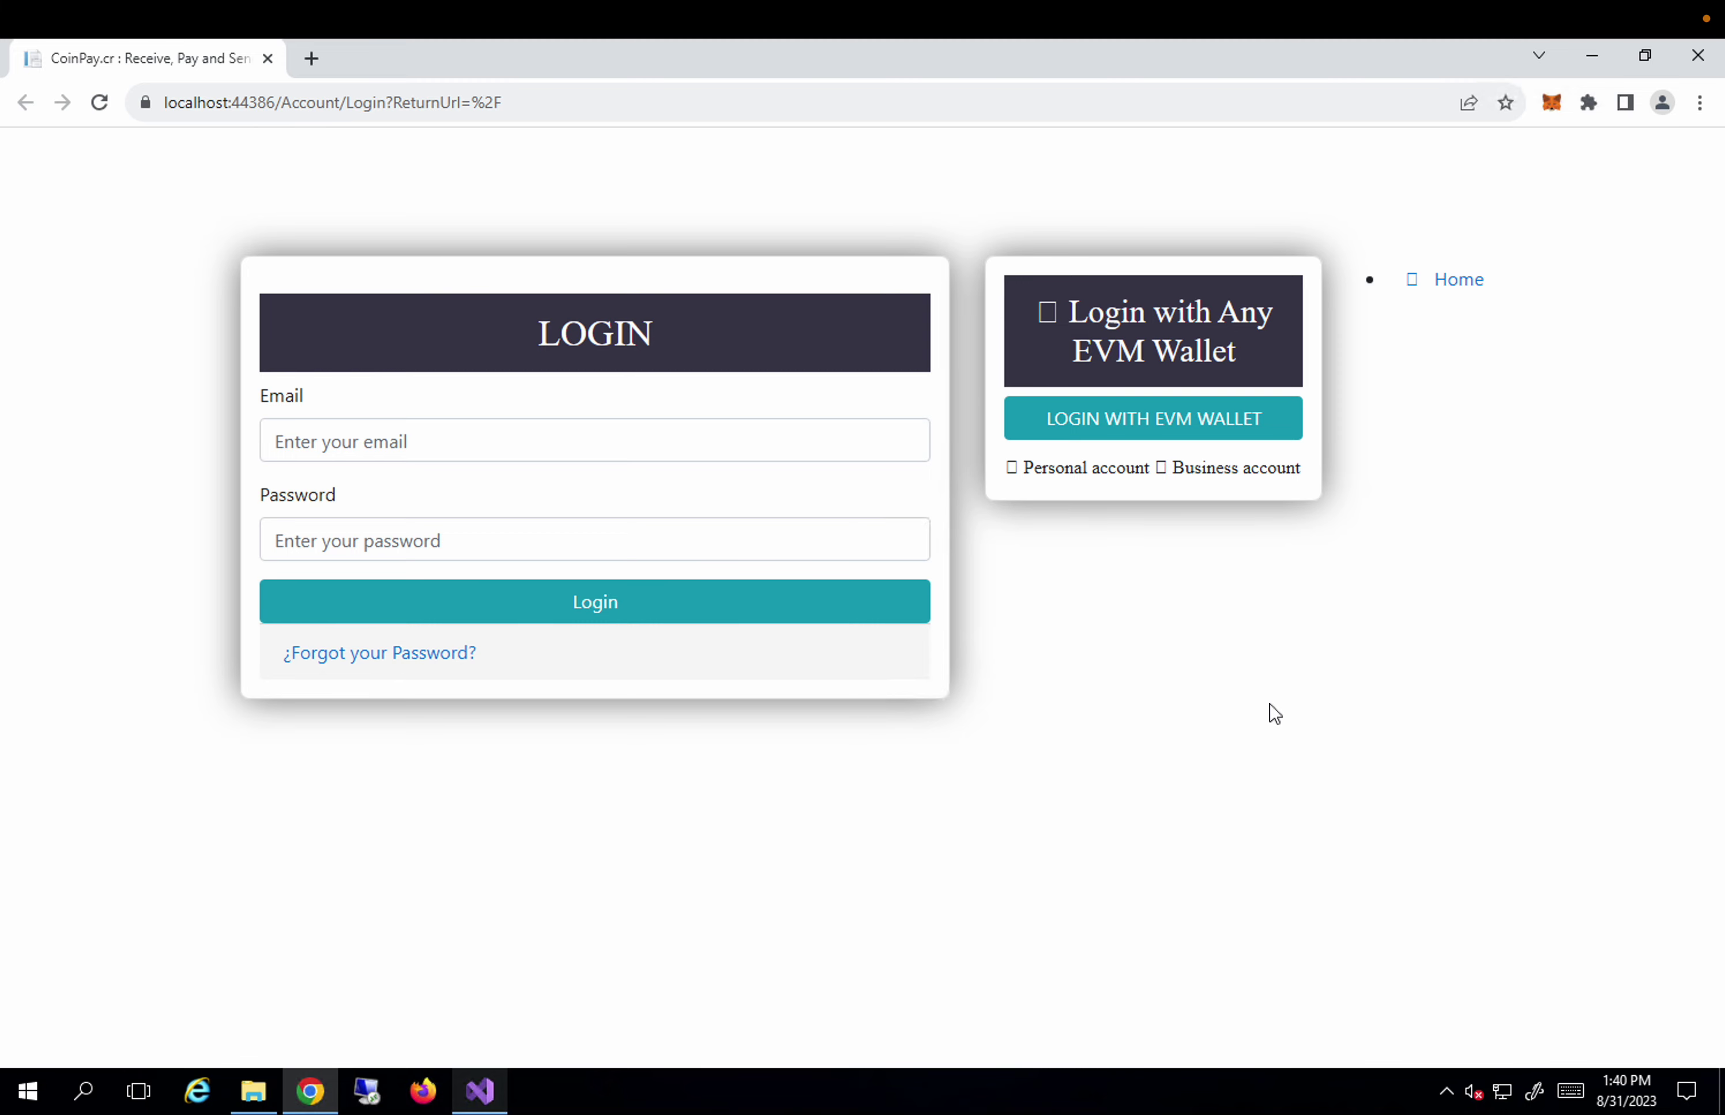
Return to the CoinPay login page and sign in with the saved email and the account password.
click(481, 1092)
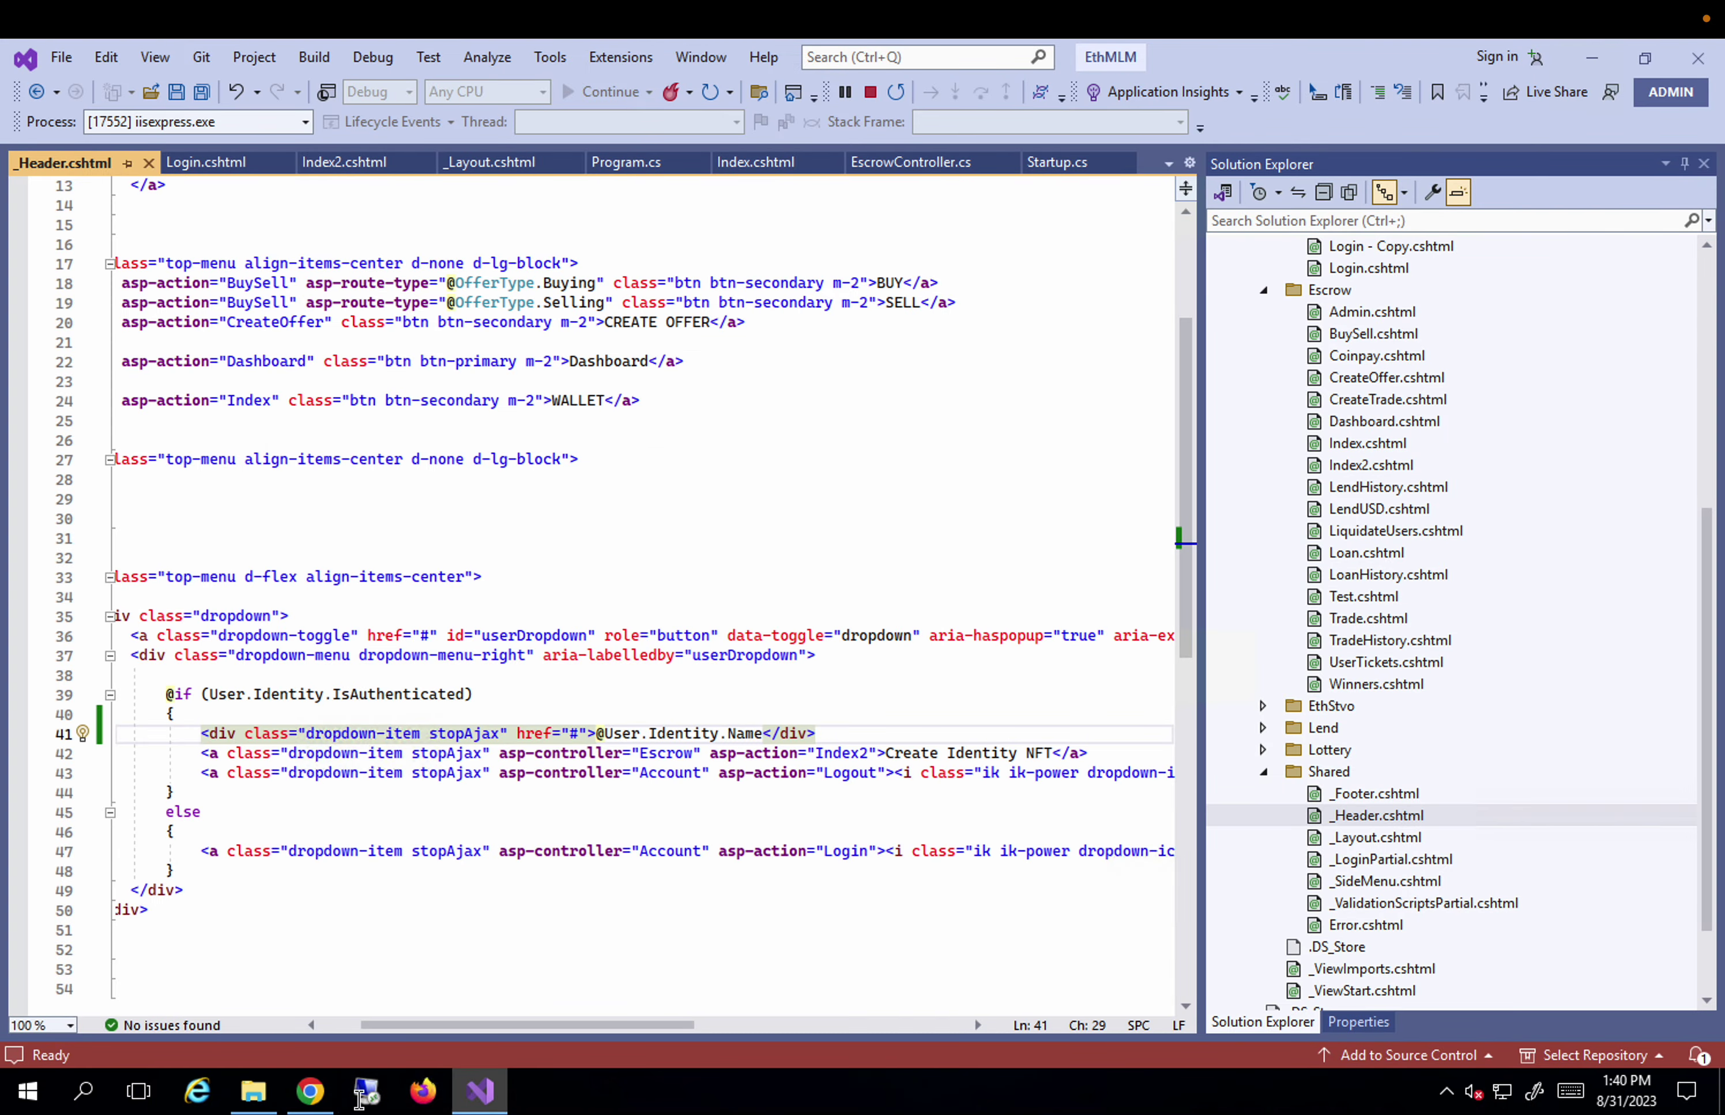
click(319, 1093)
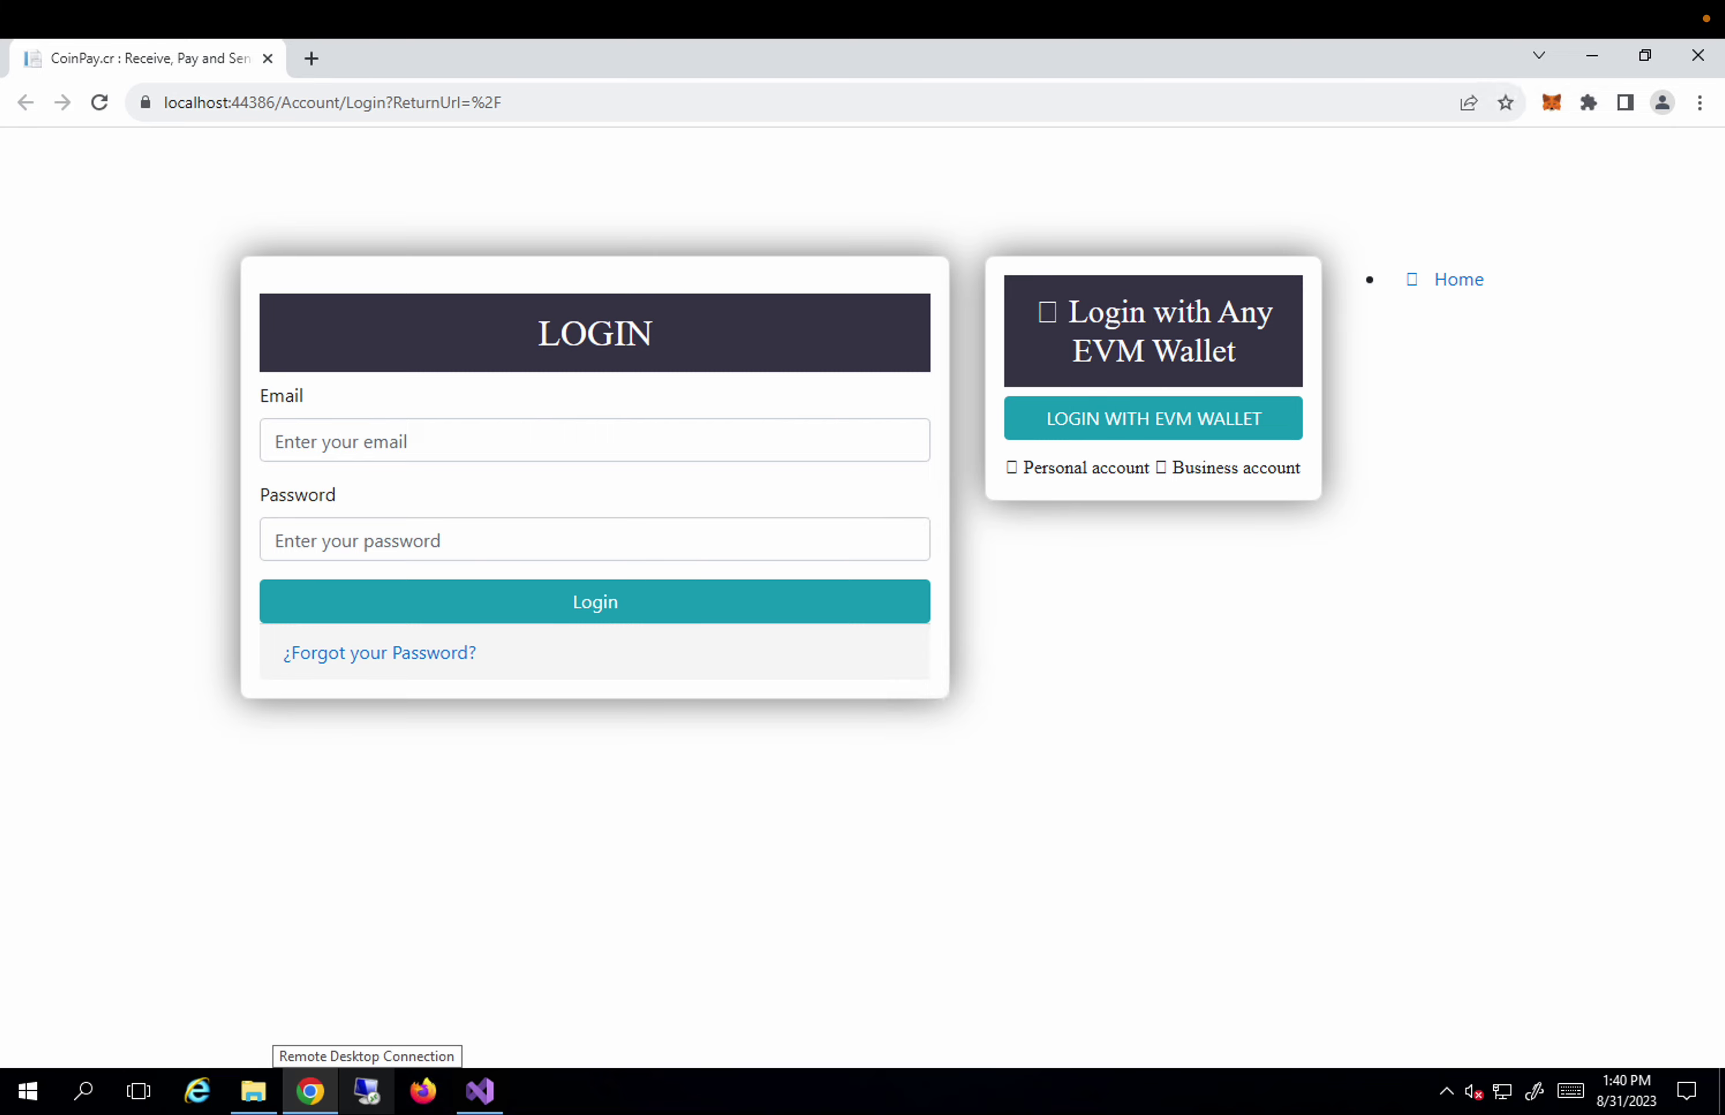
click(504, 430)
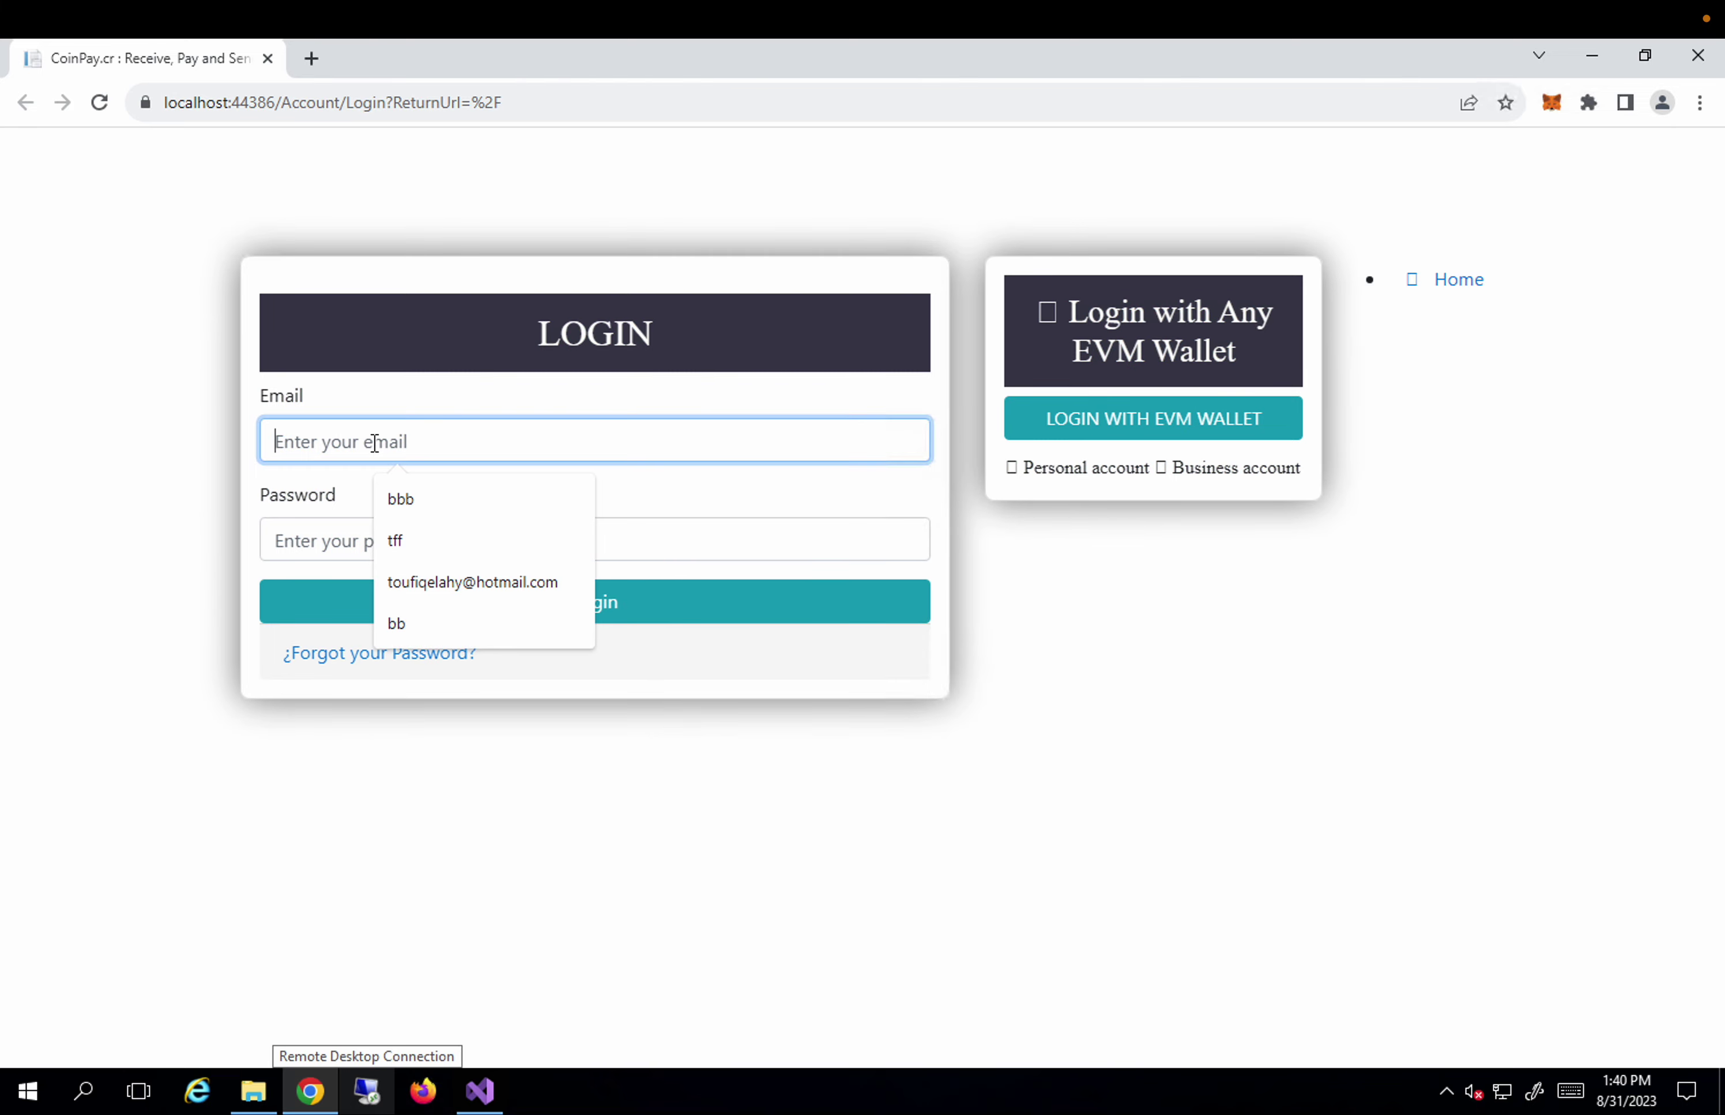
click(474, 580)
click(441, 543)
text(123)
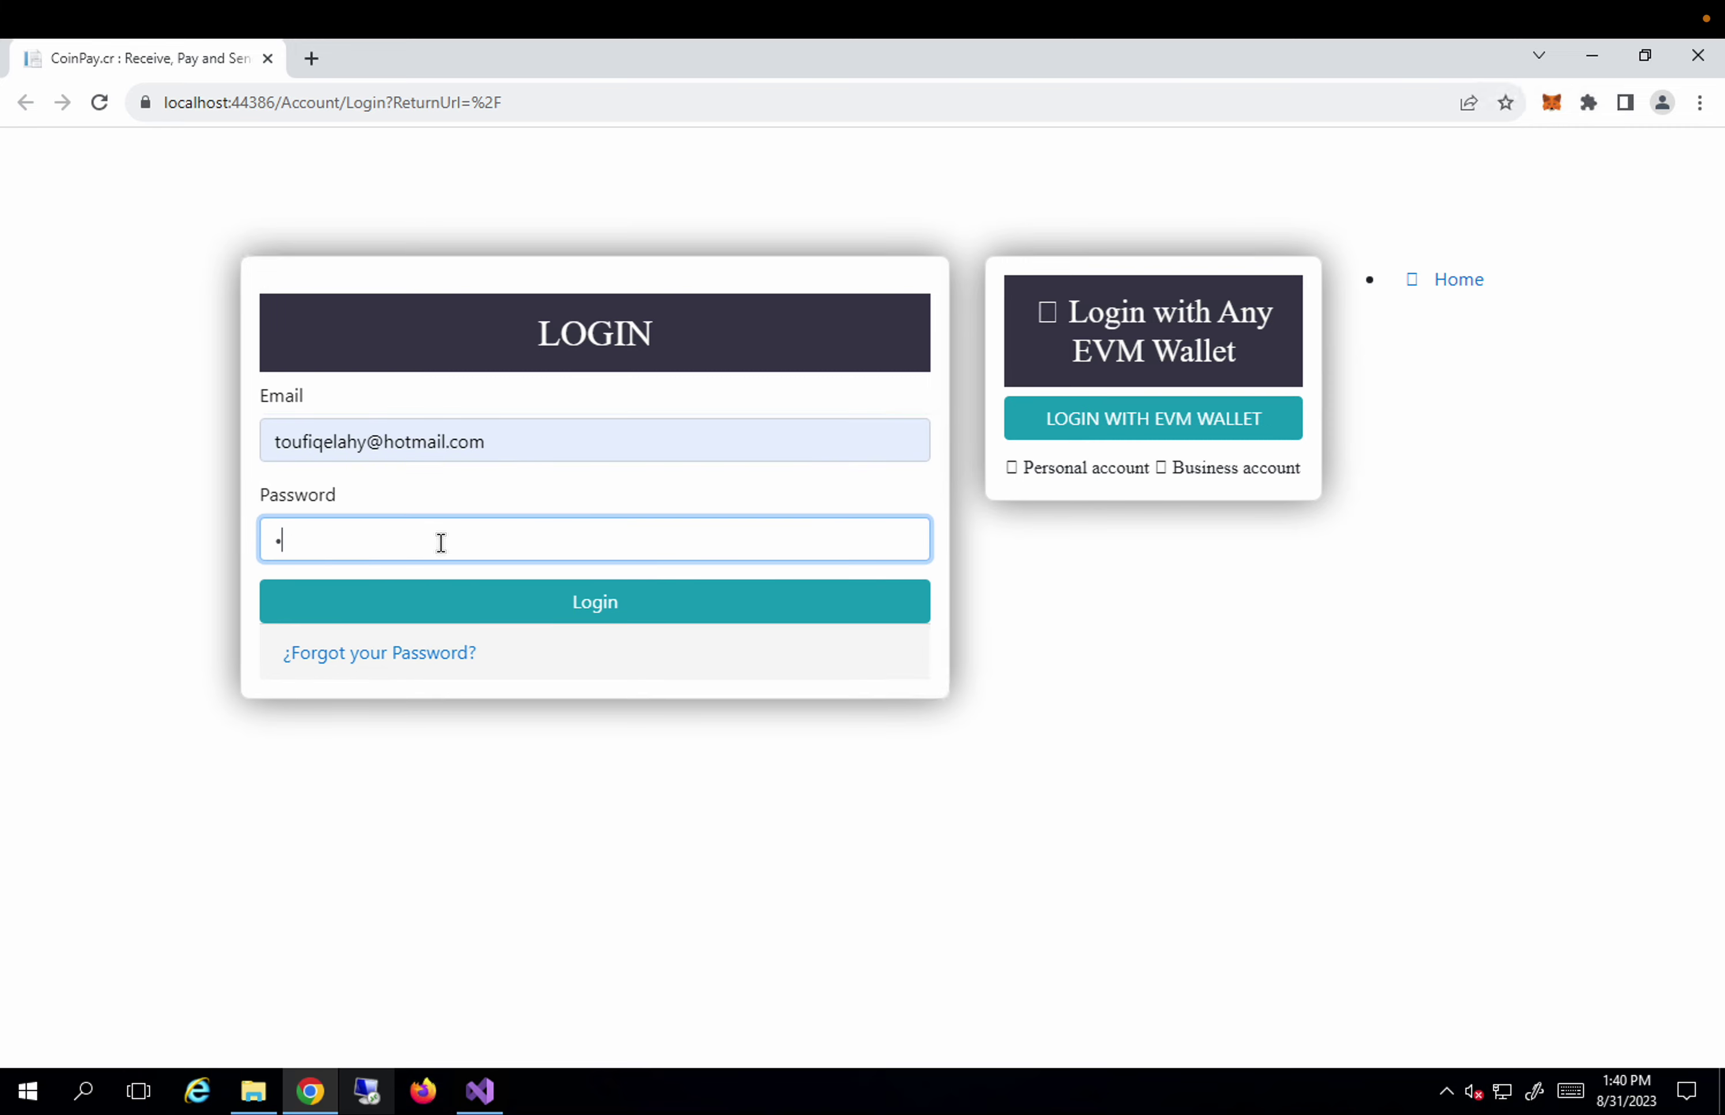
text(456)
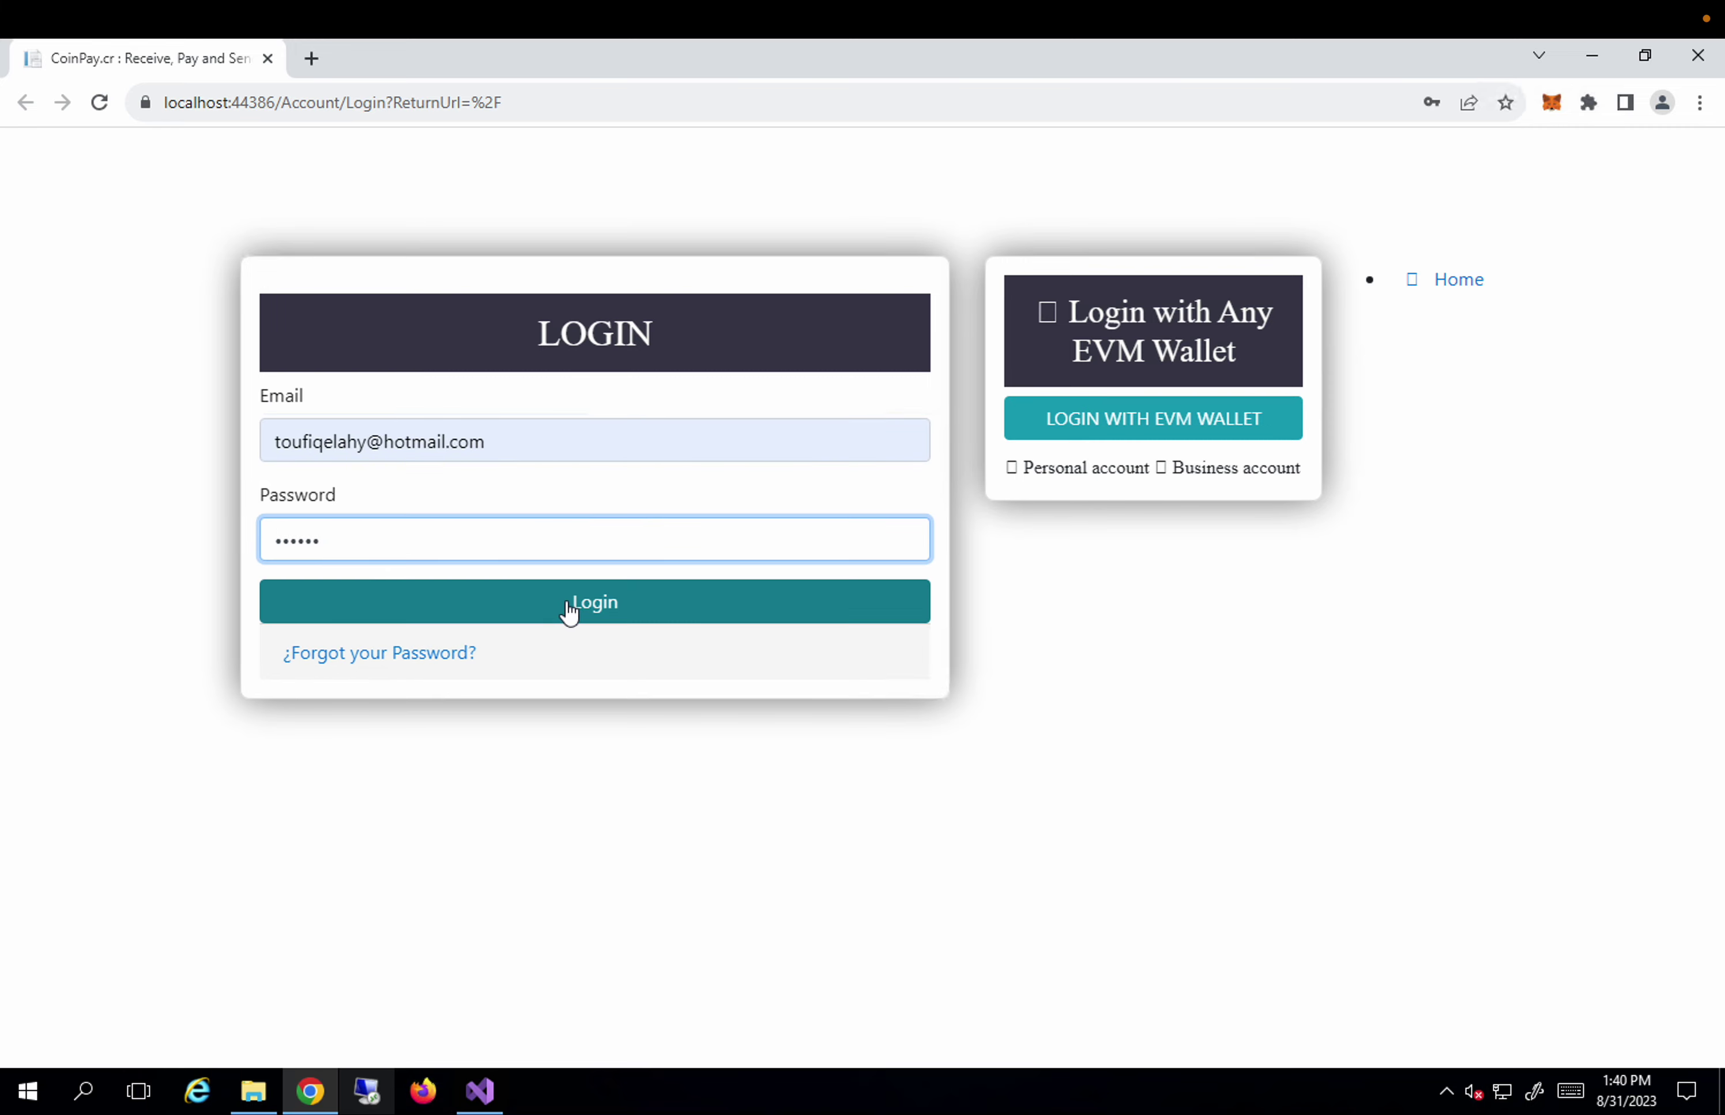
click(569, 612)
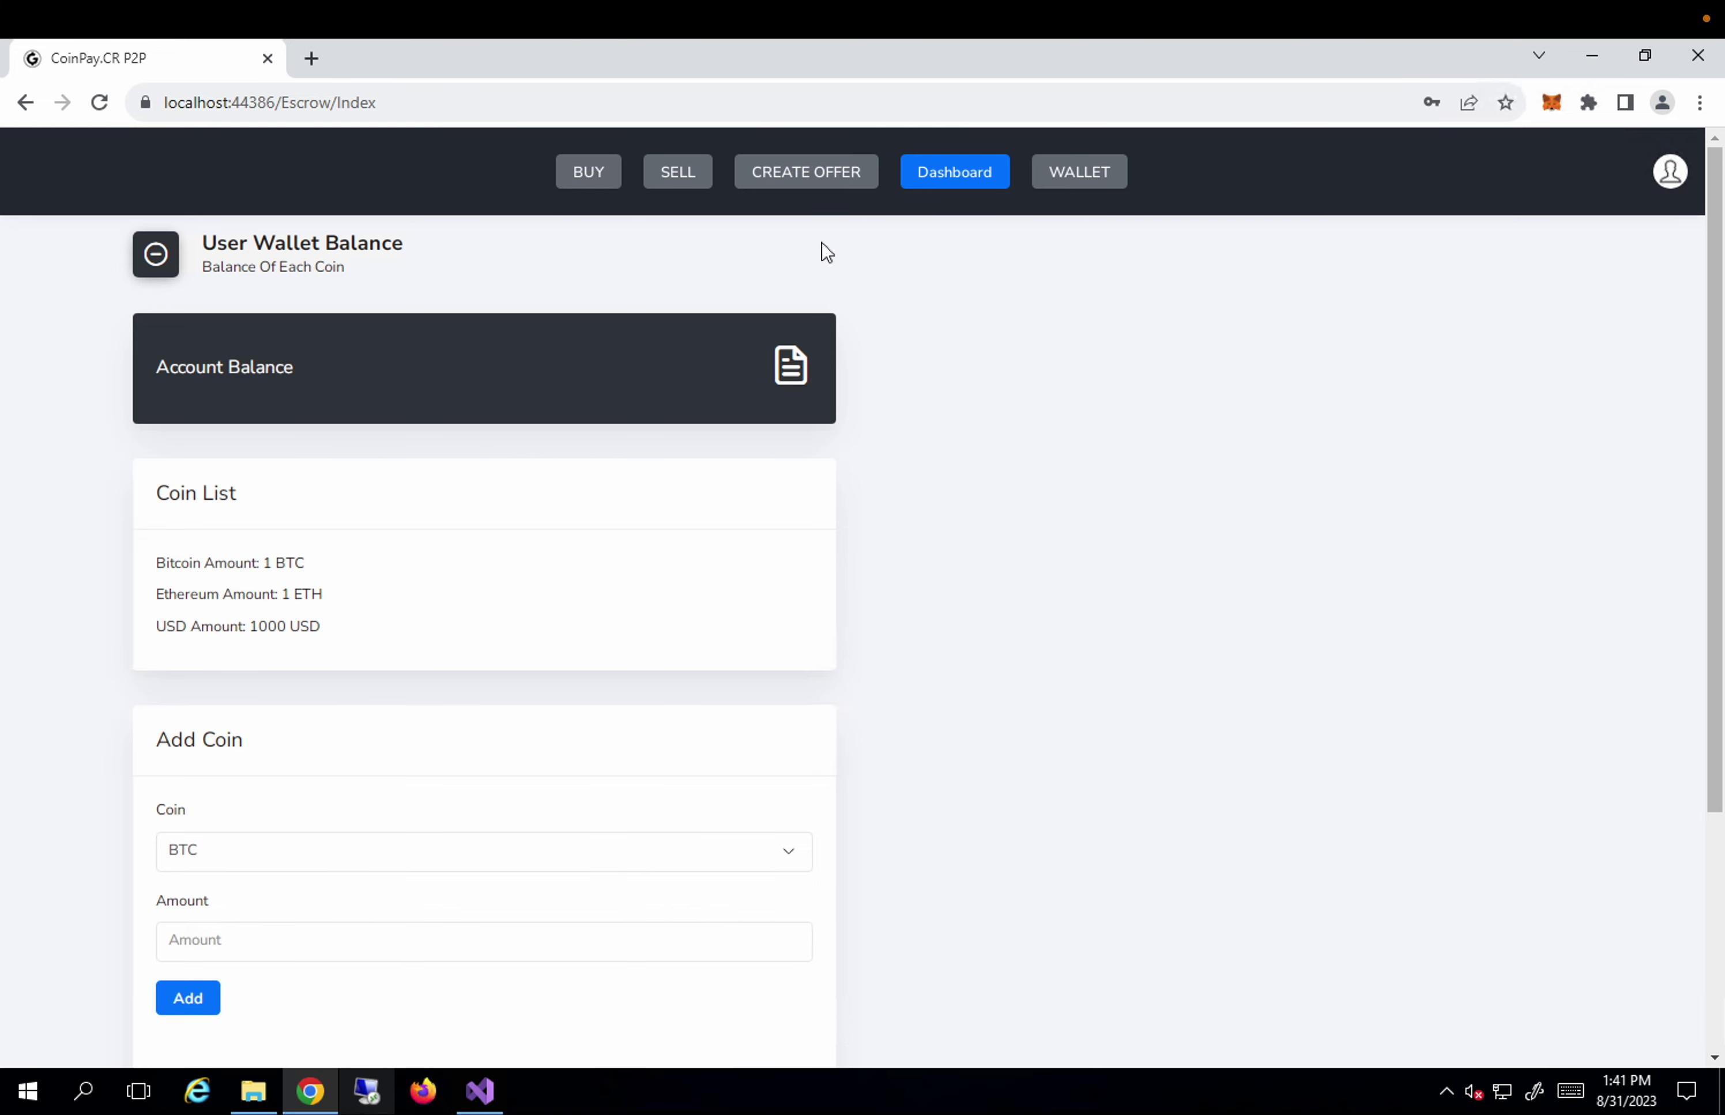
Visit the buying offers, return to the wallet balance, and open the avatar's profile menu.
click(667, 190)
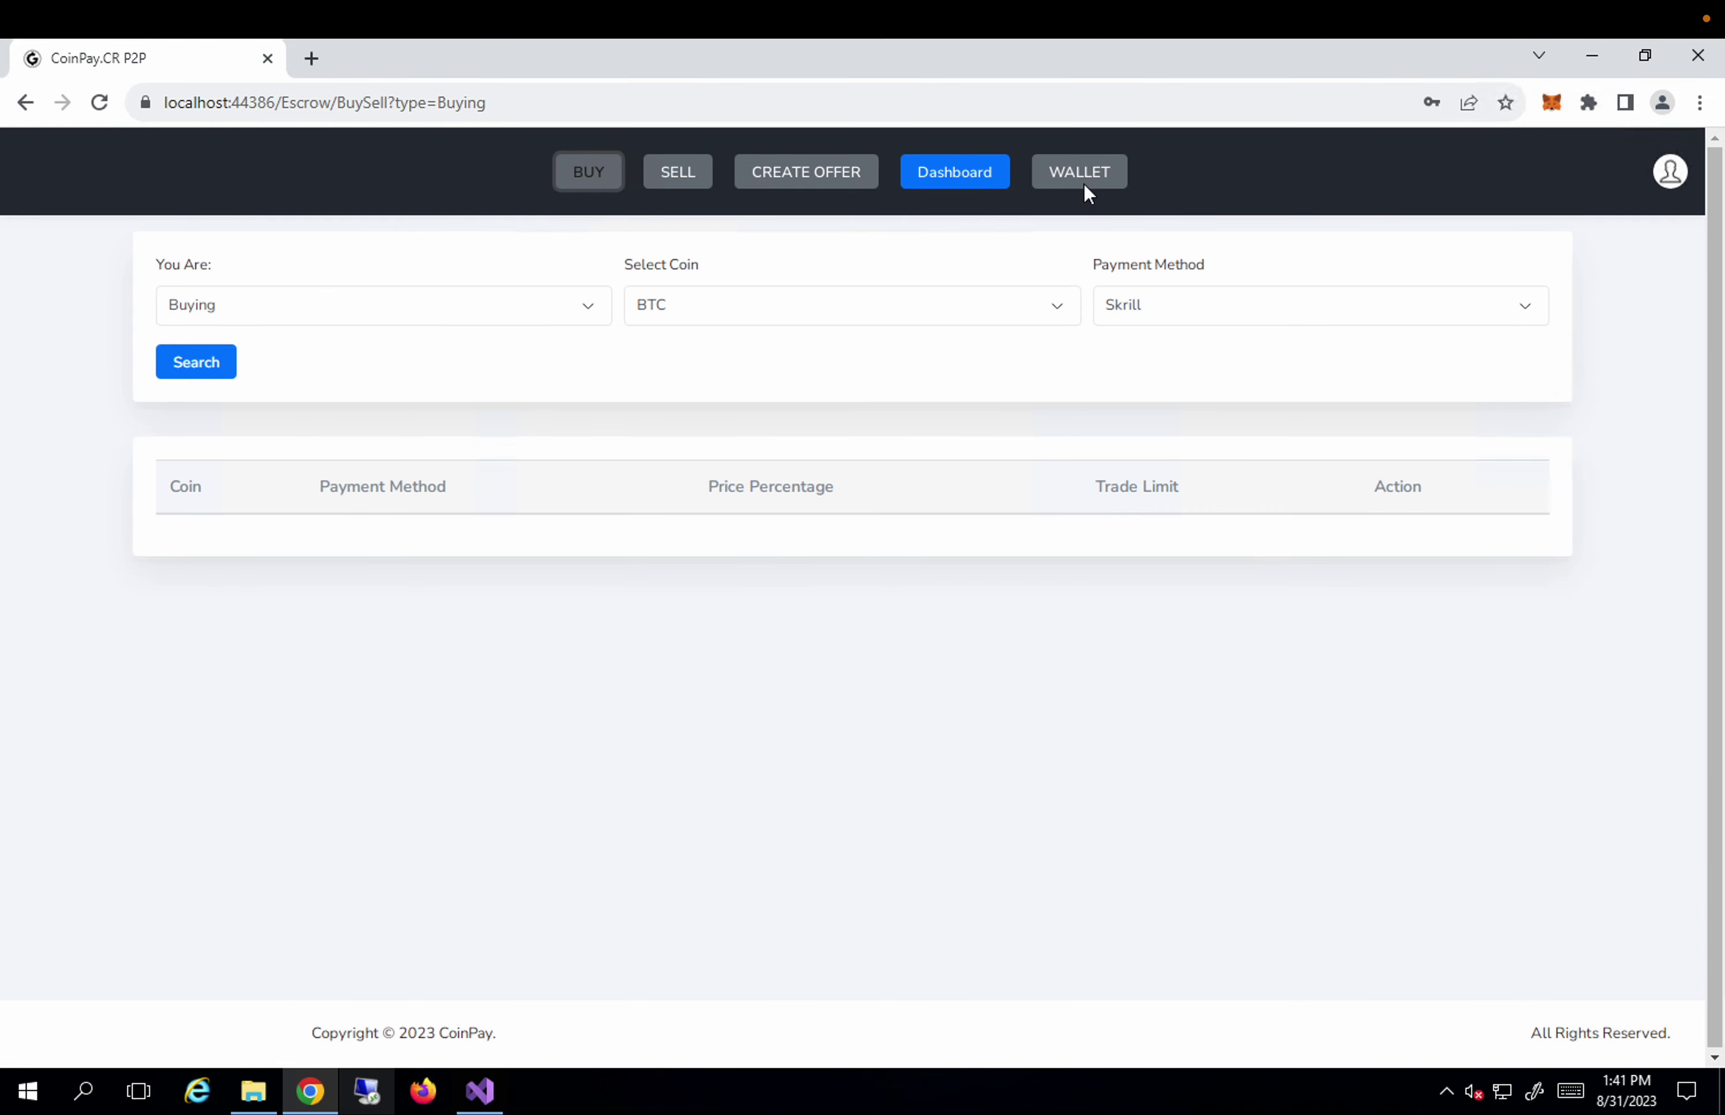
click(1085, 190)
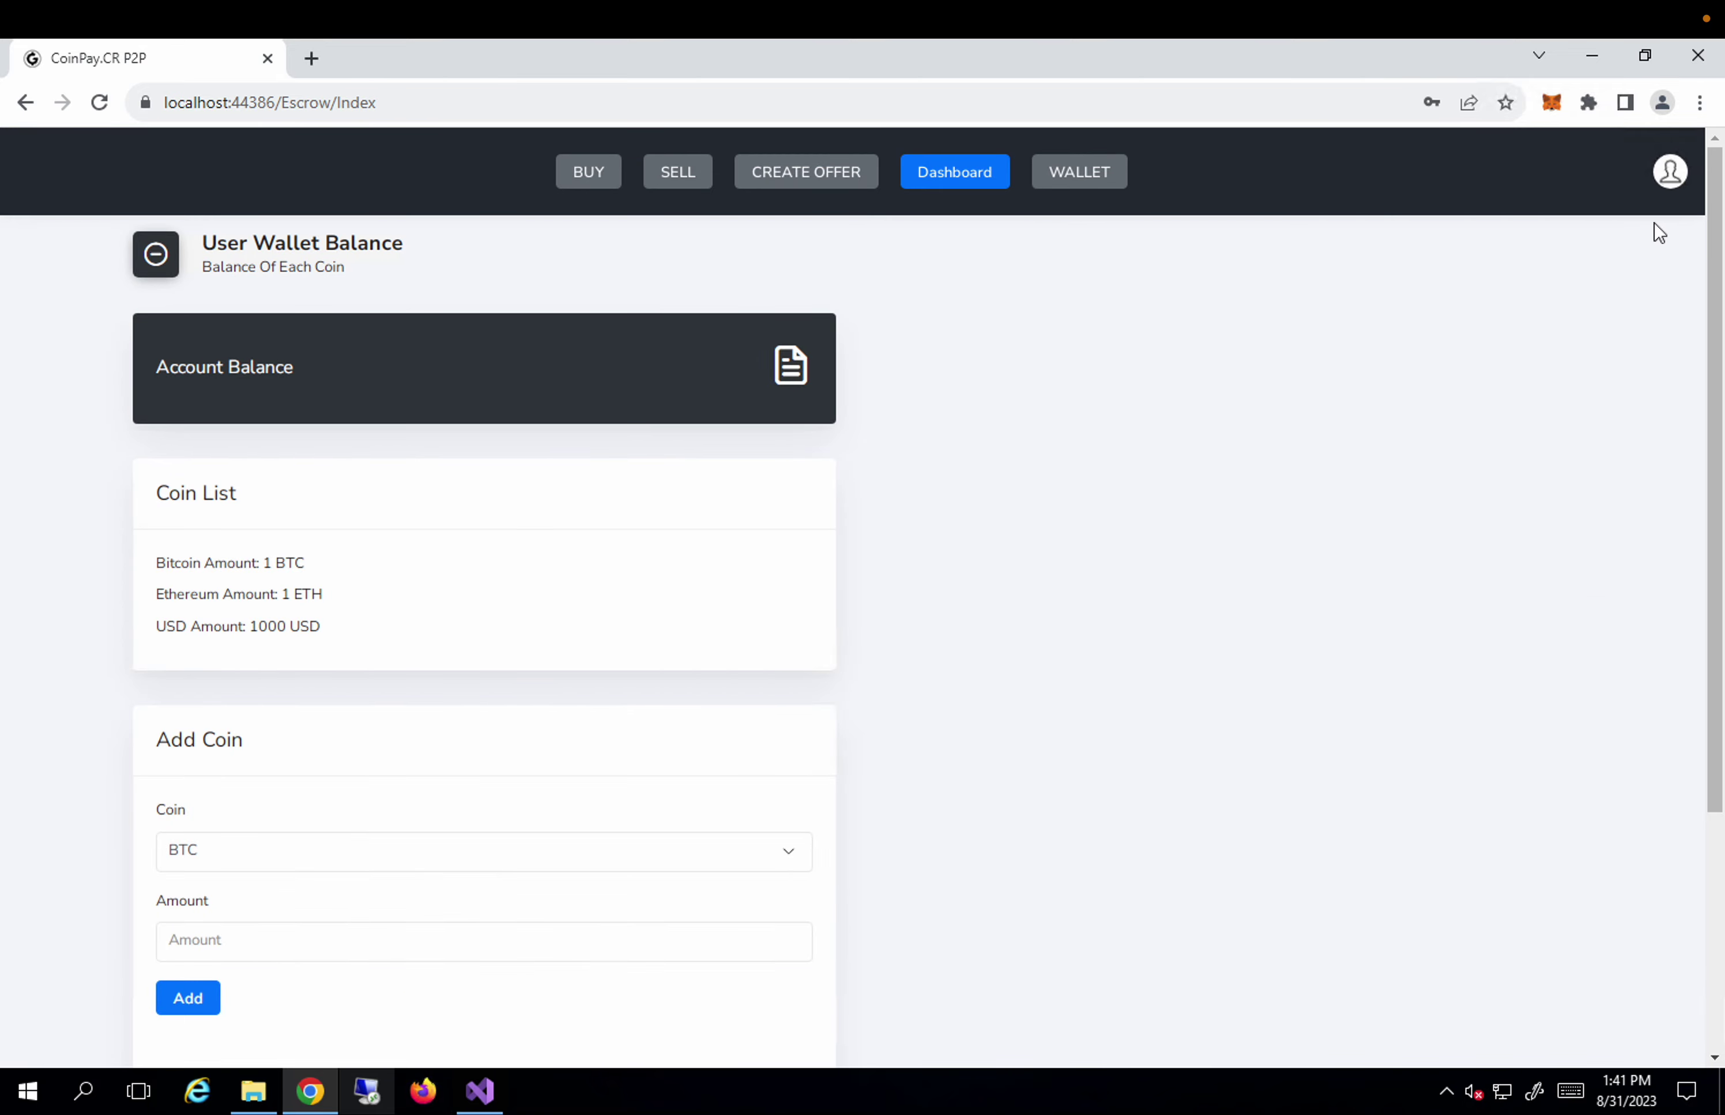
click(1669, 176)
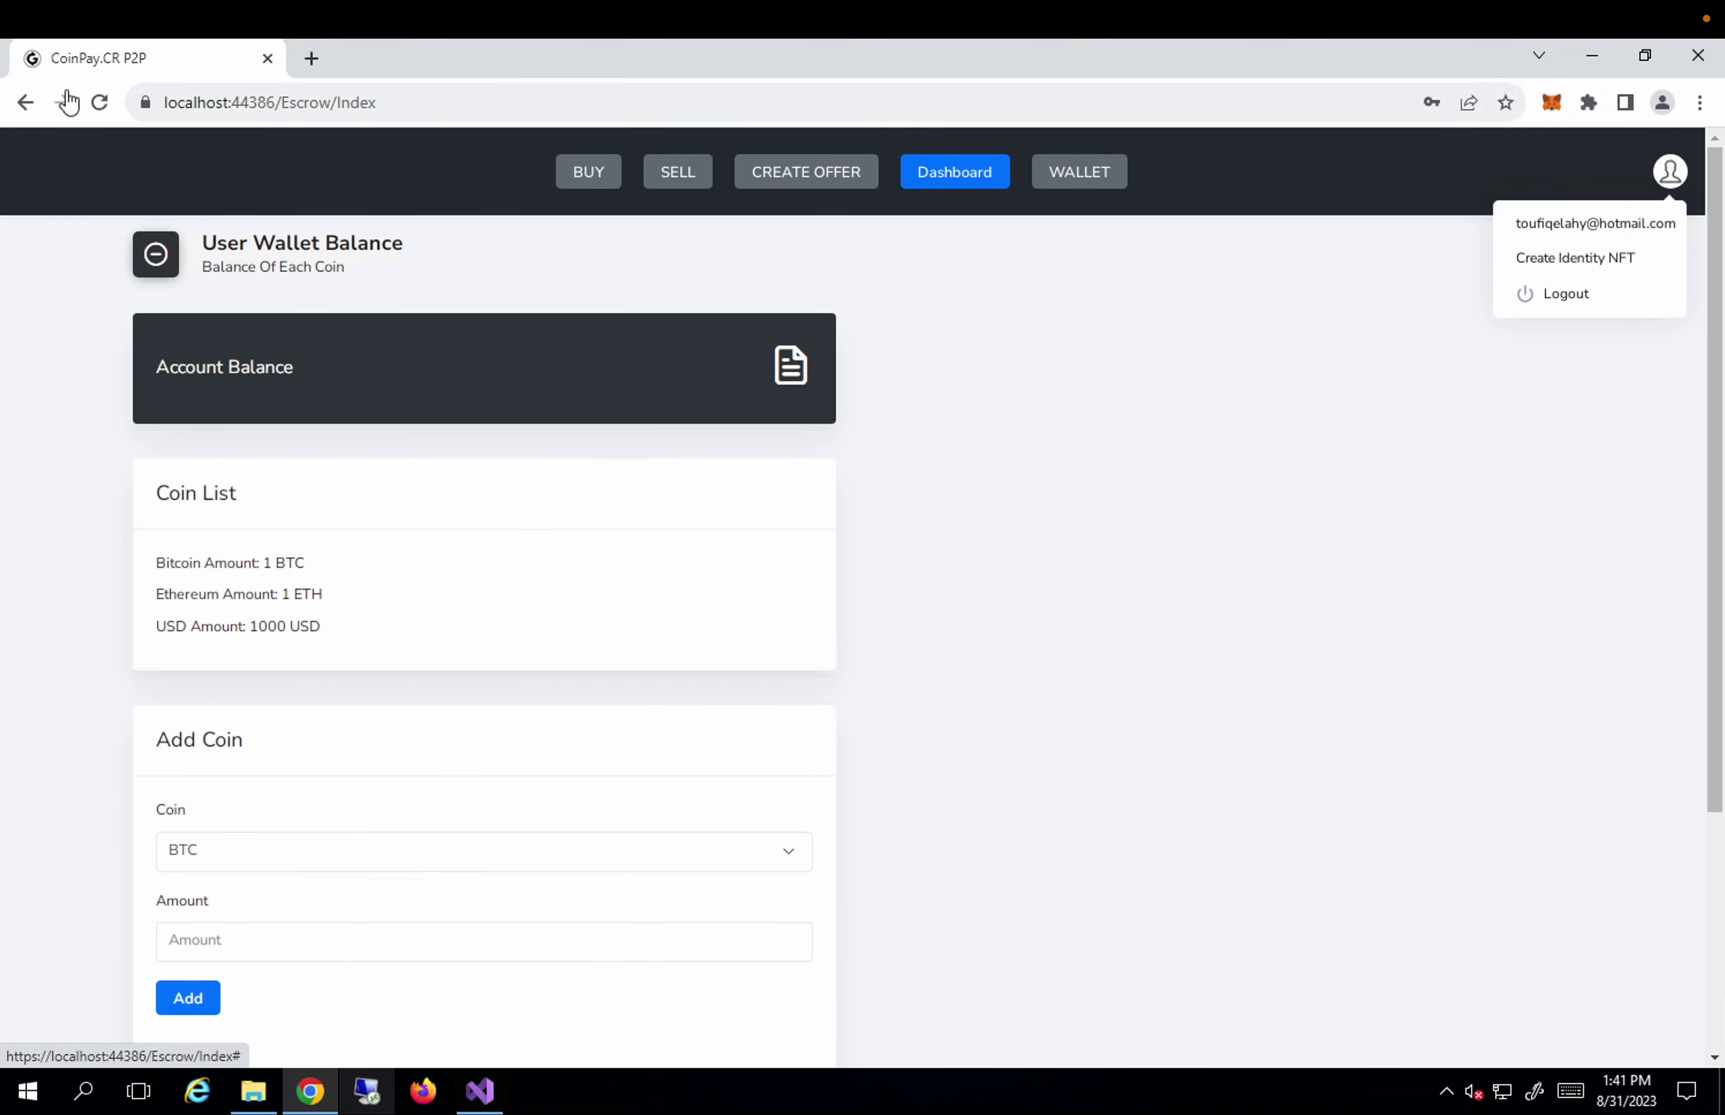
key(Up)
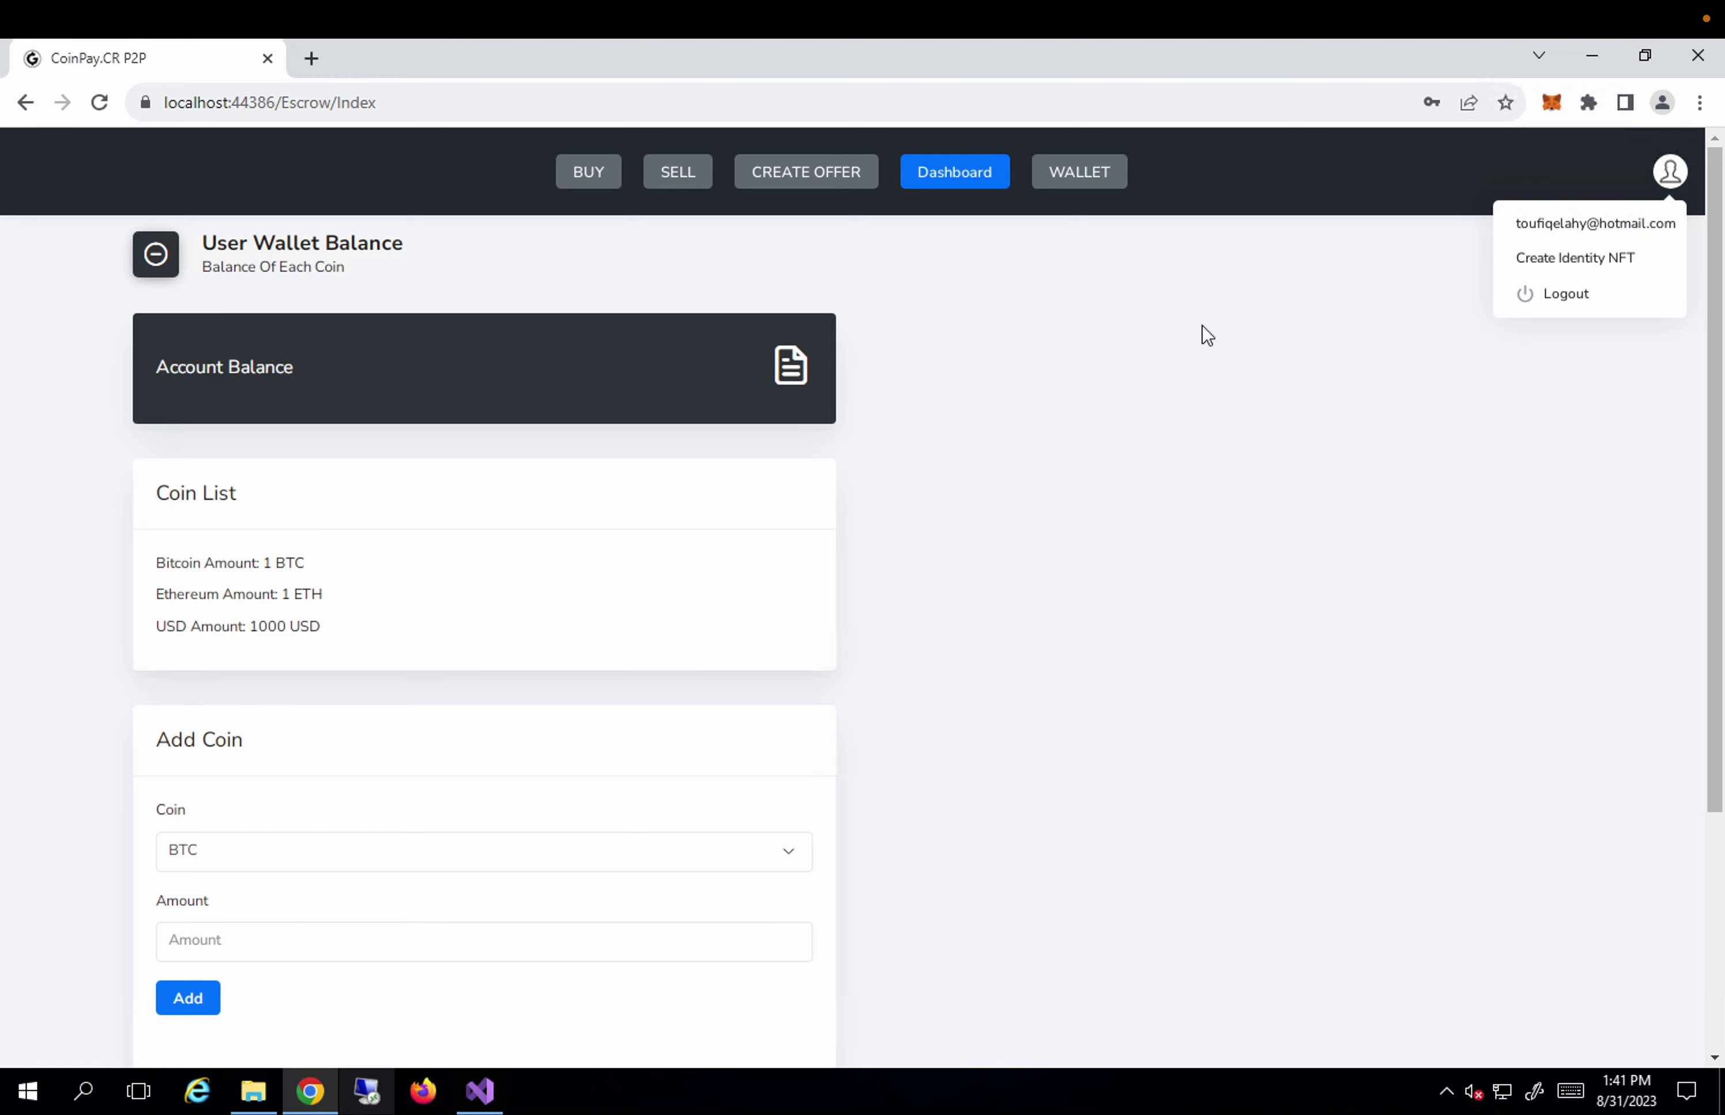
Choose Create Identity NFT and unlock MetaMask with the wallet password.
click(1601, 261)
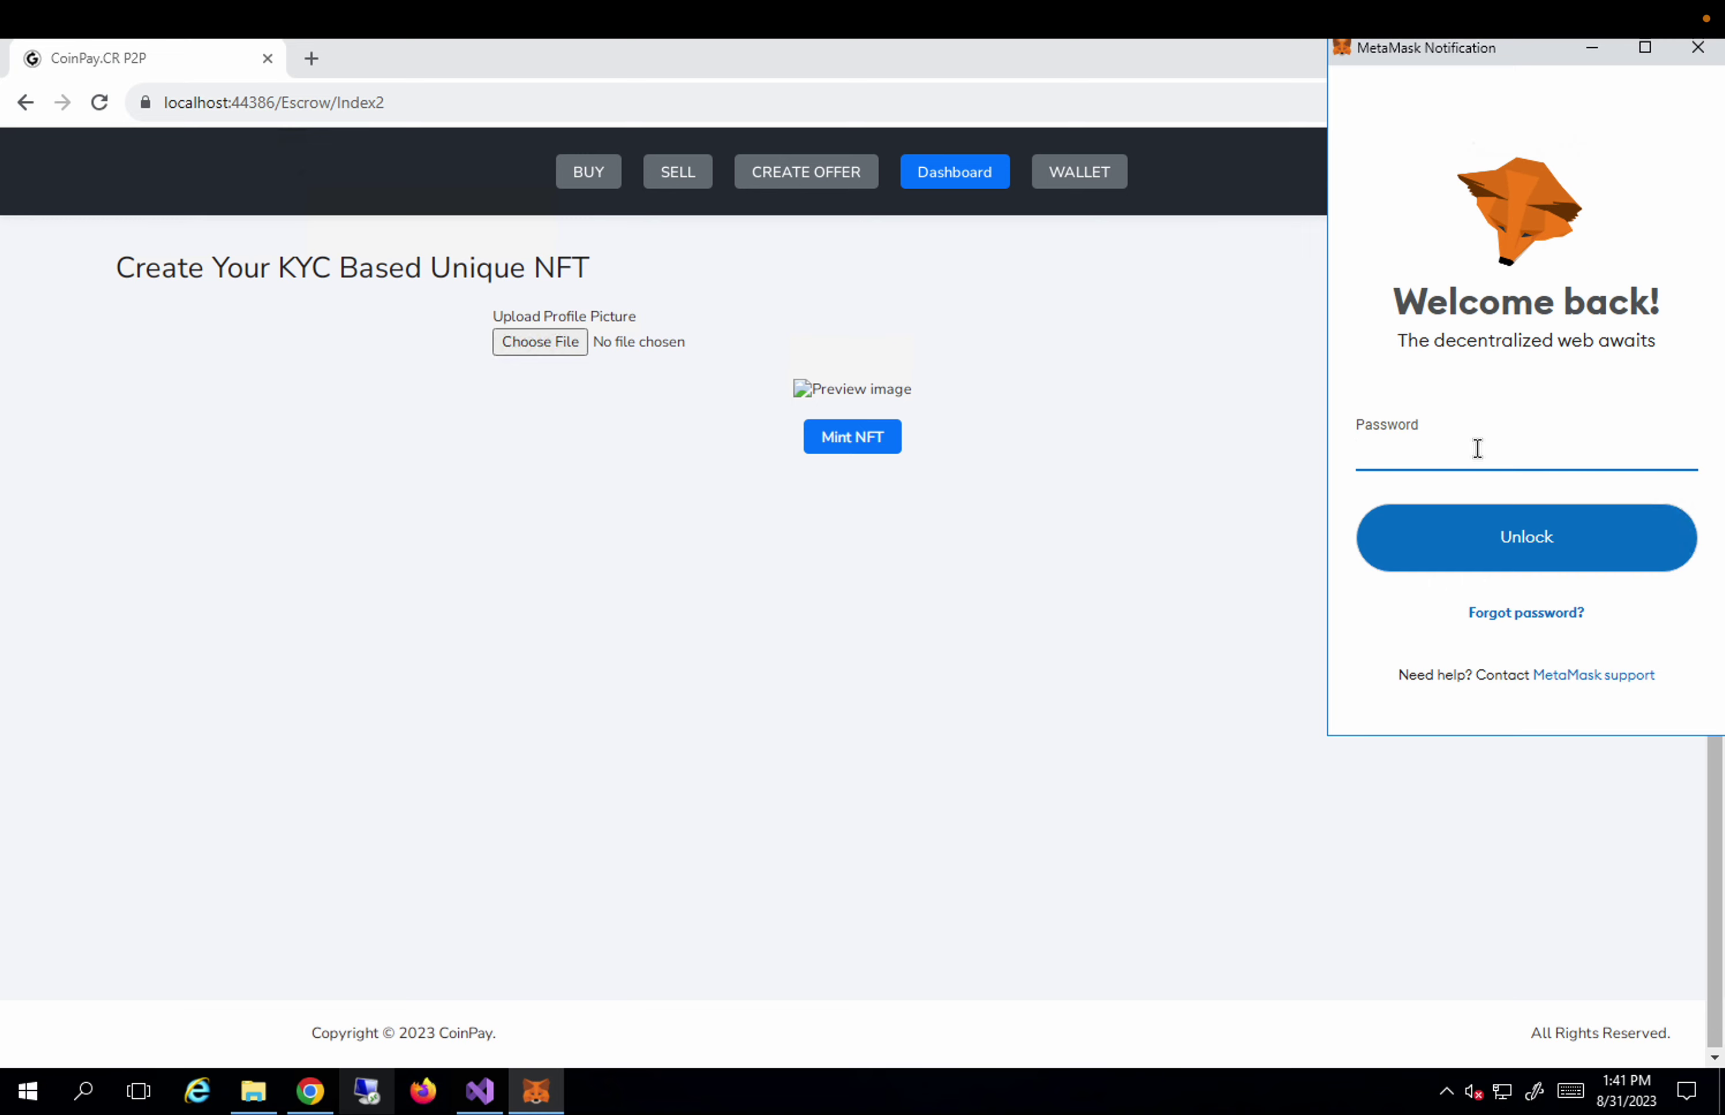
text(•)
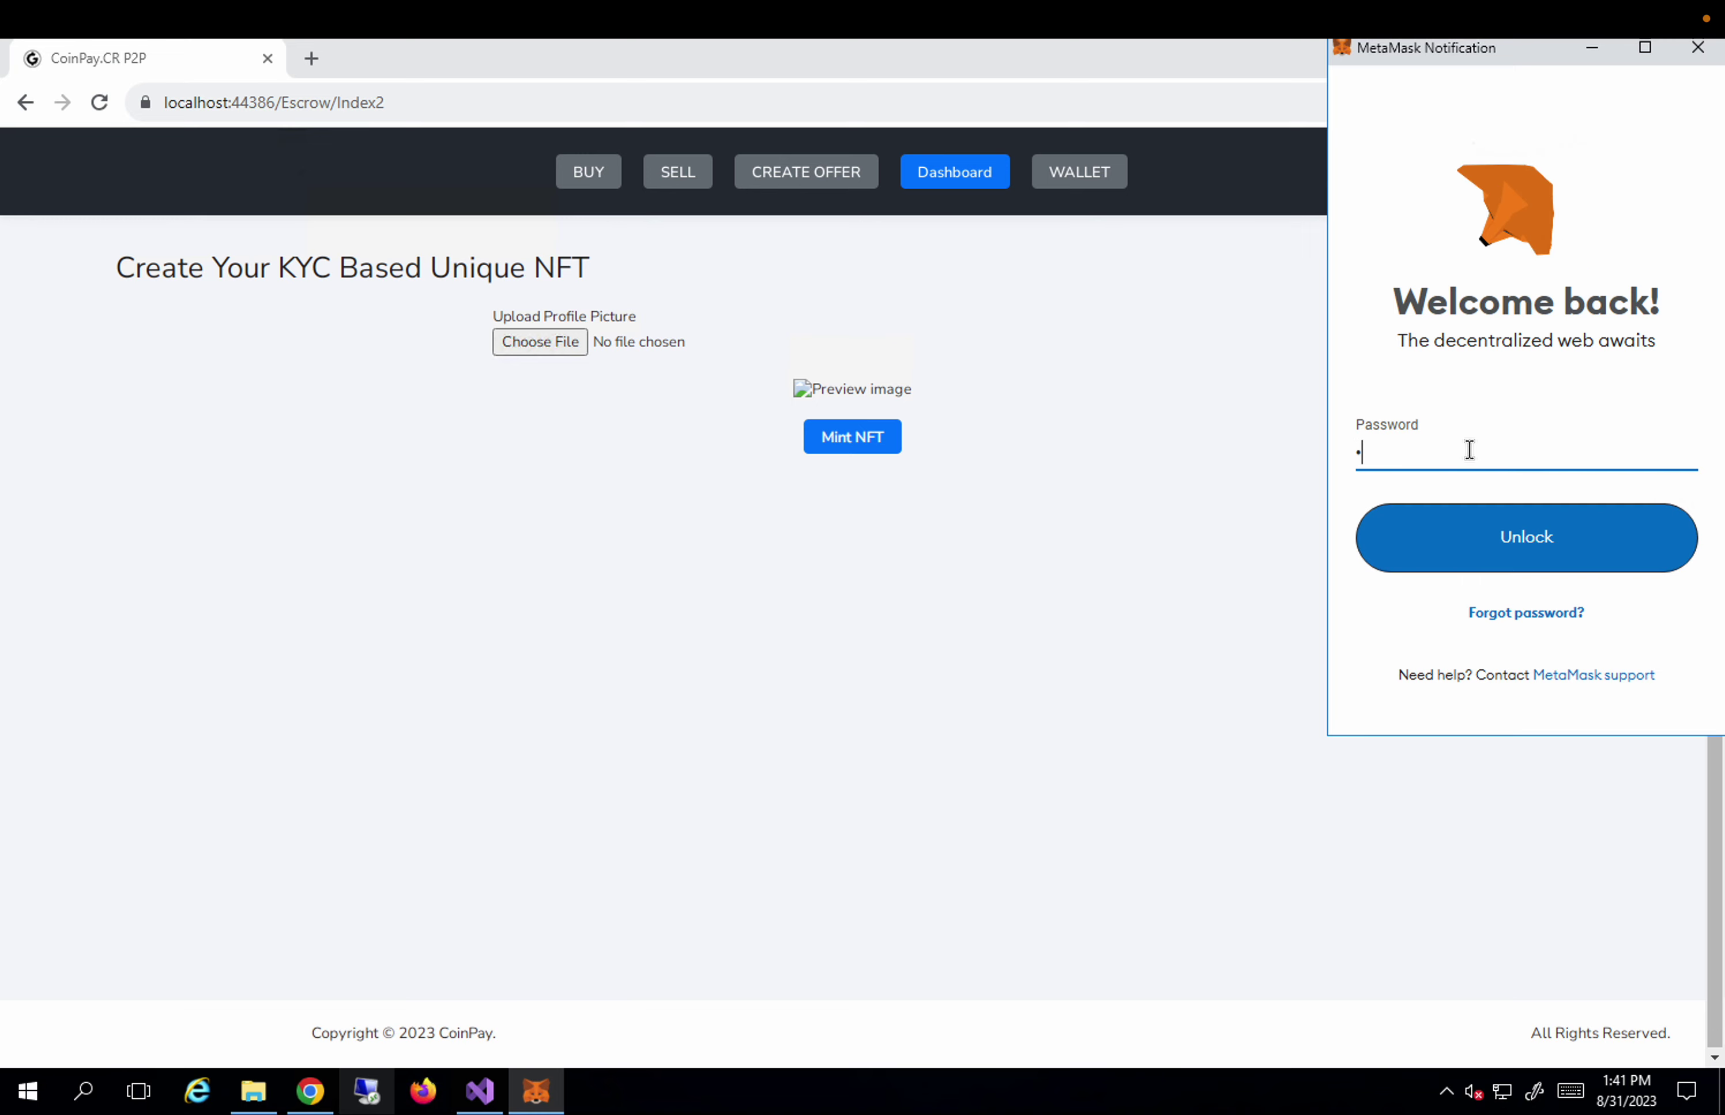
text(•••••••)
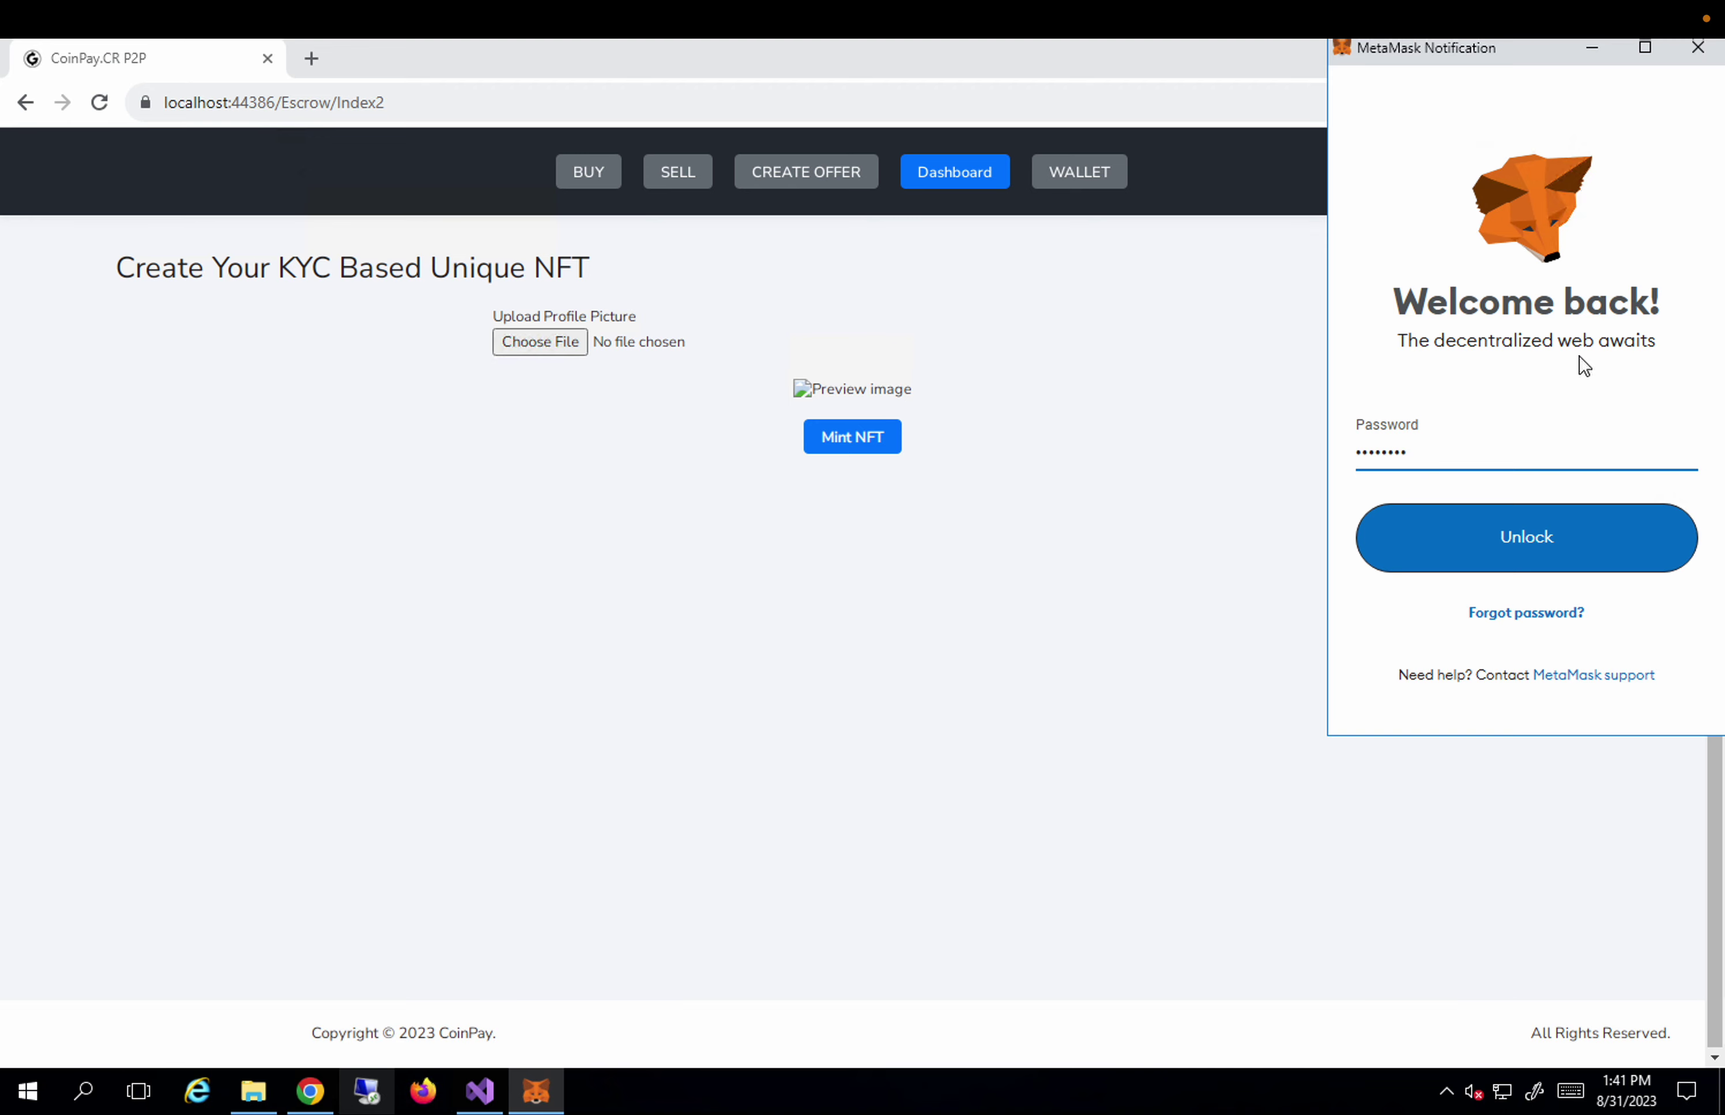
click(1549, 513)
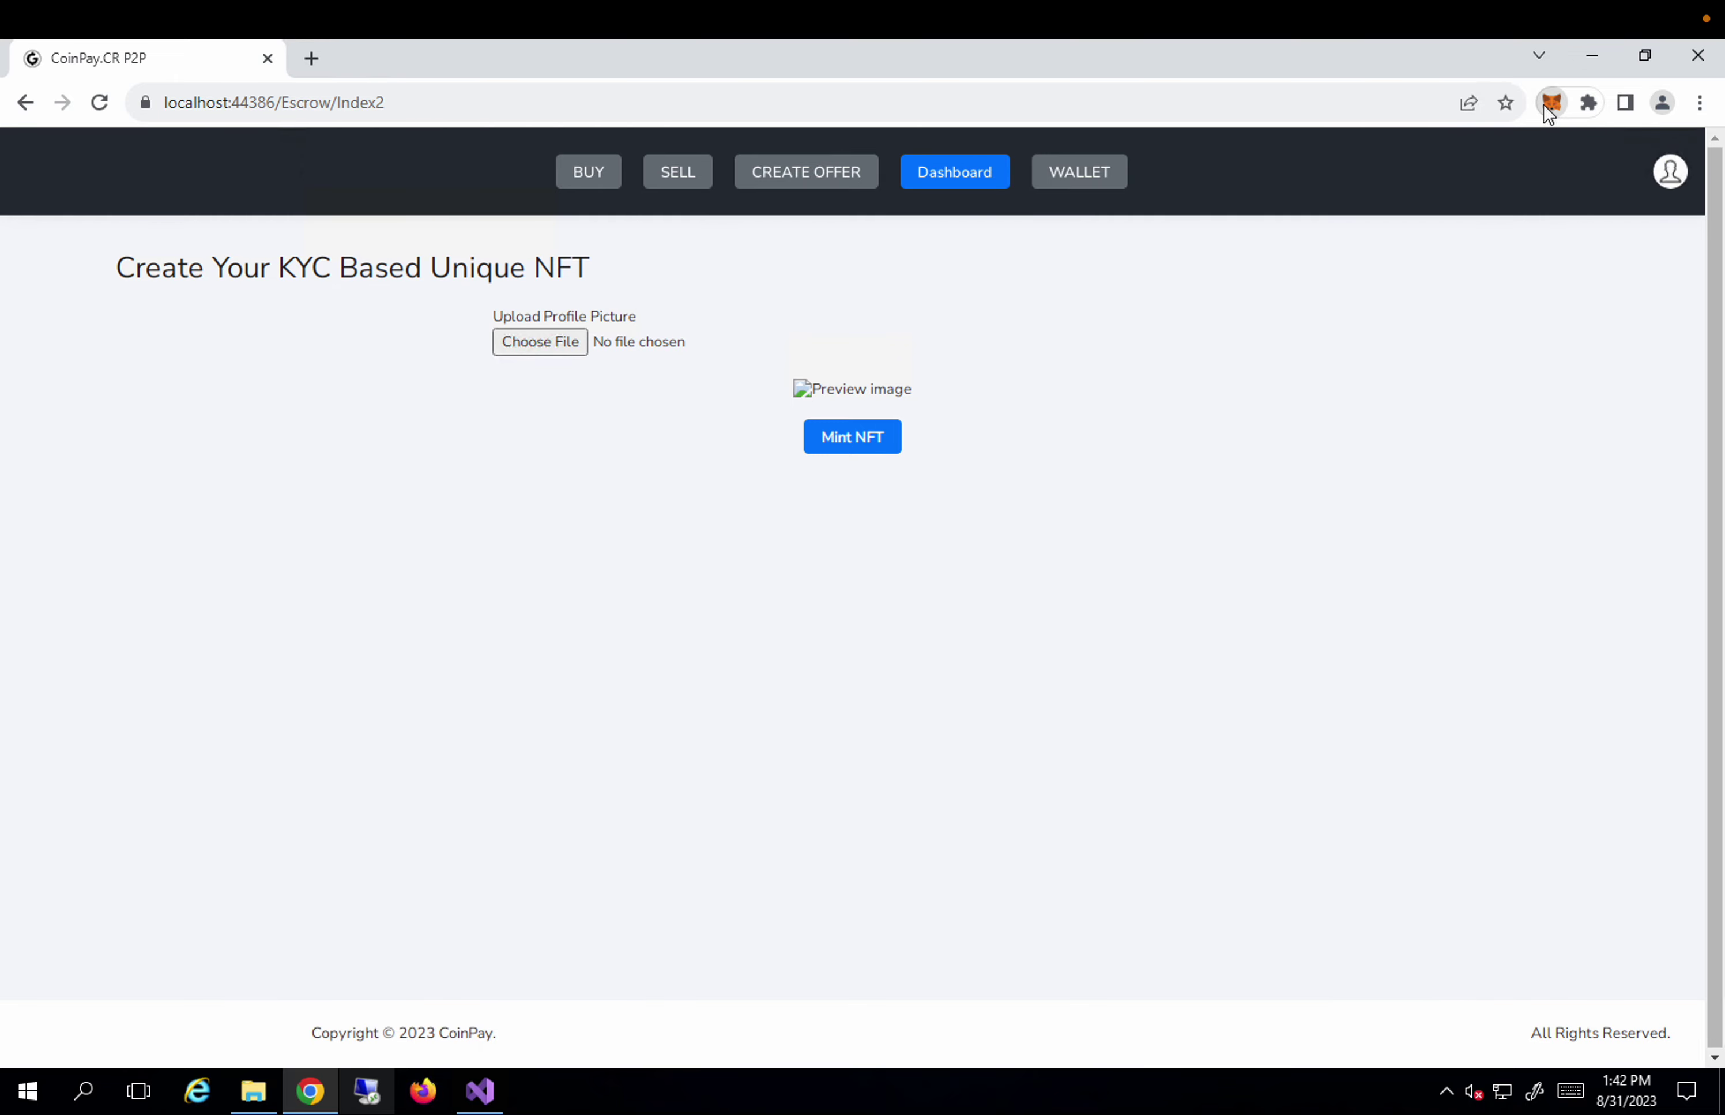
Check the 1.1229 GoerliETH wallet balance, then upload profile.png as the profile picture.
click(1550, 105)
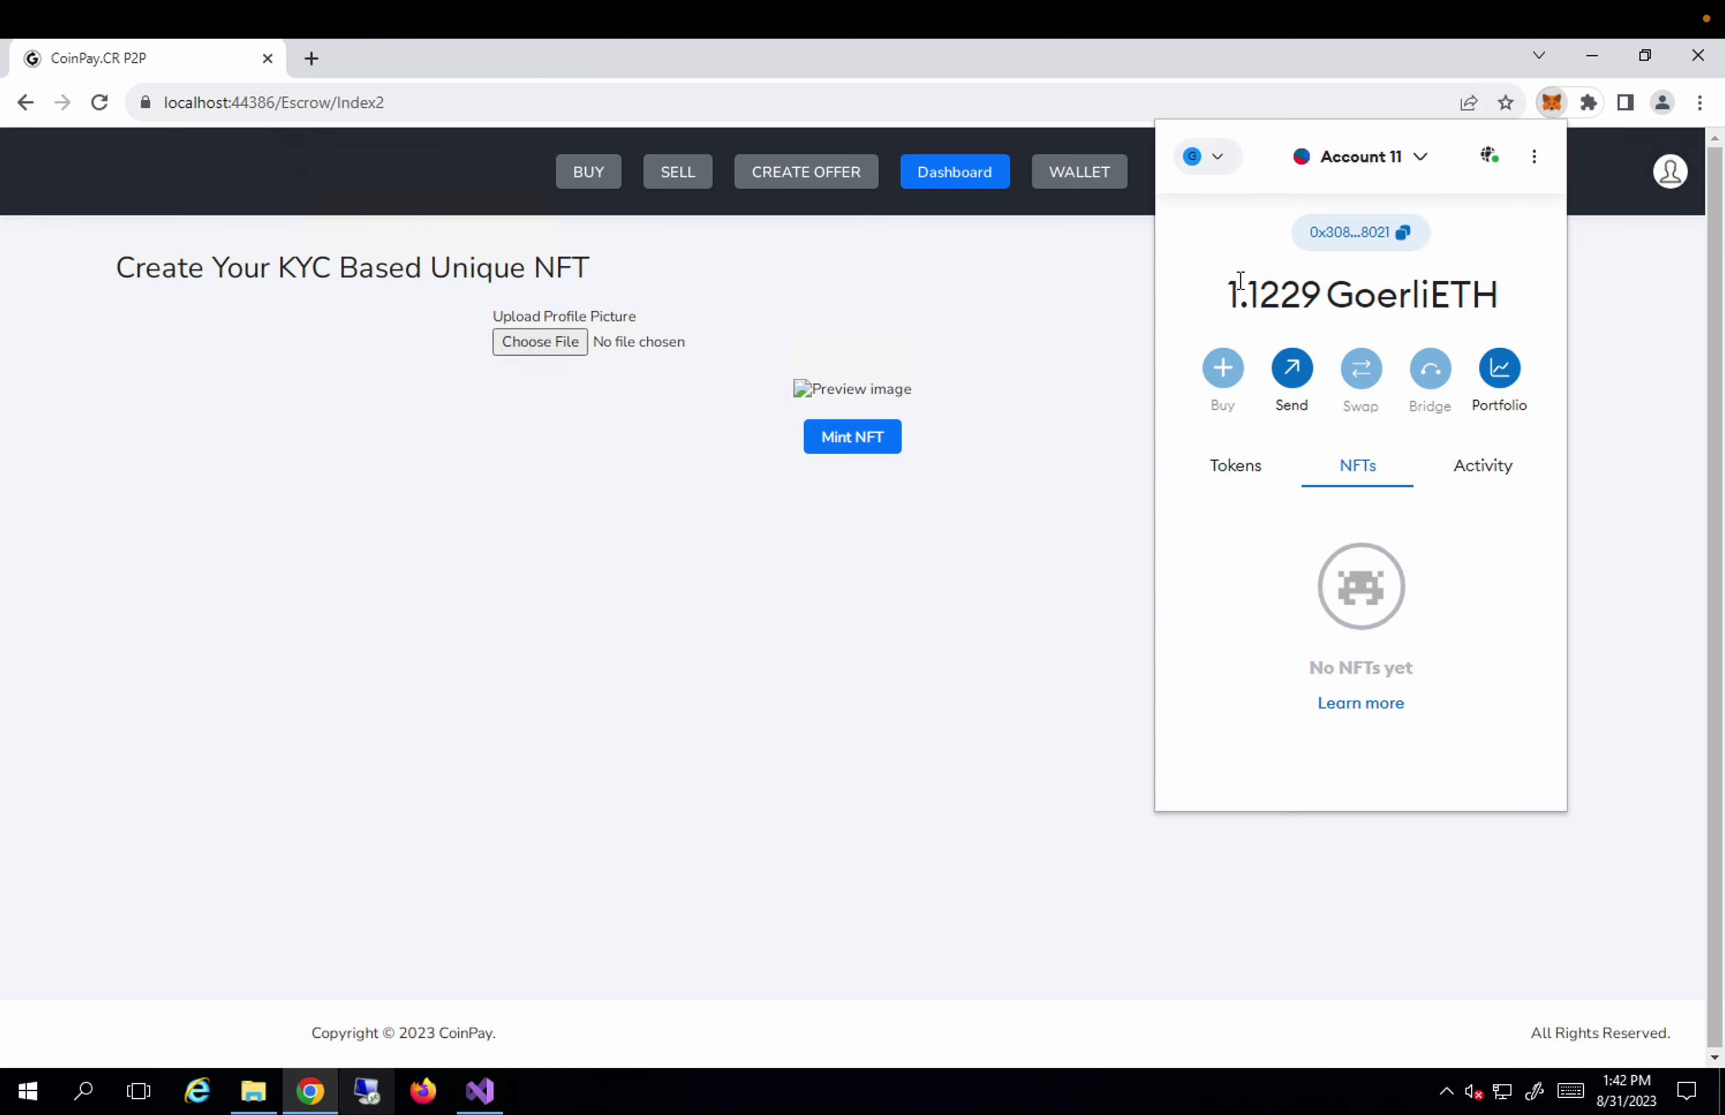
double_click(1321, 299)
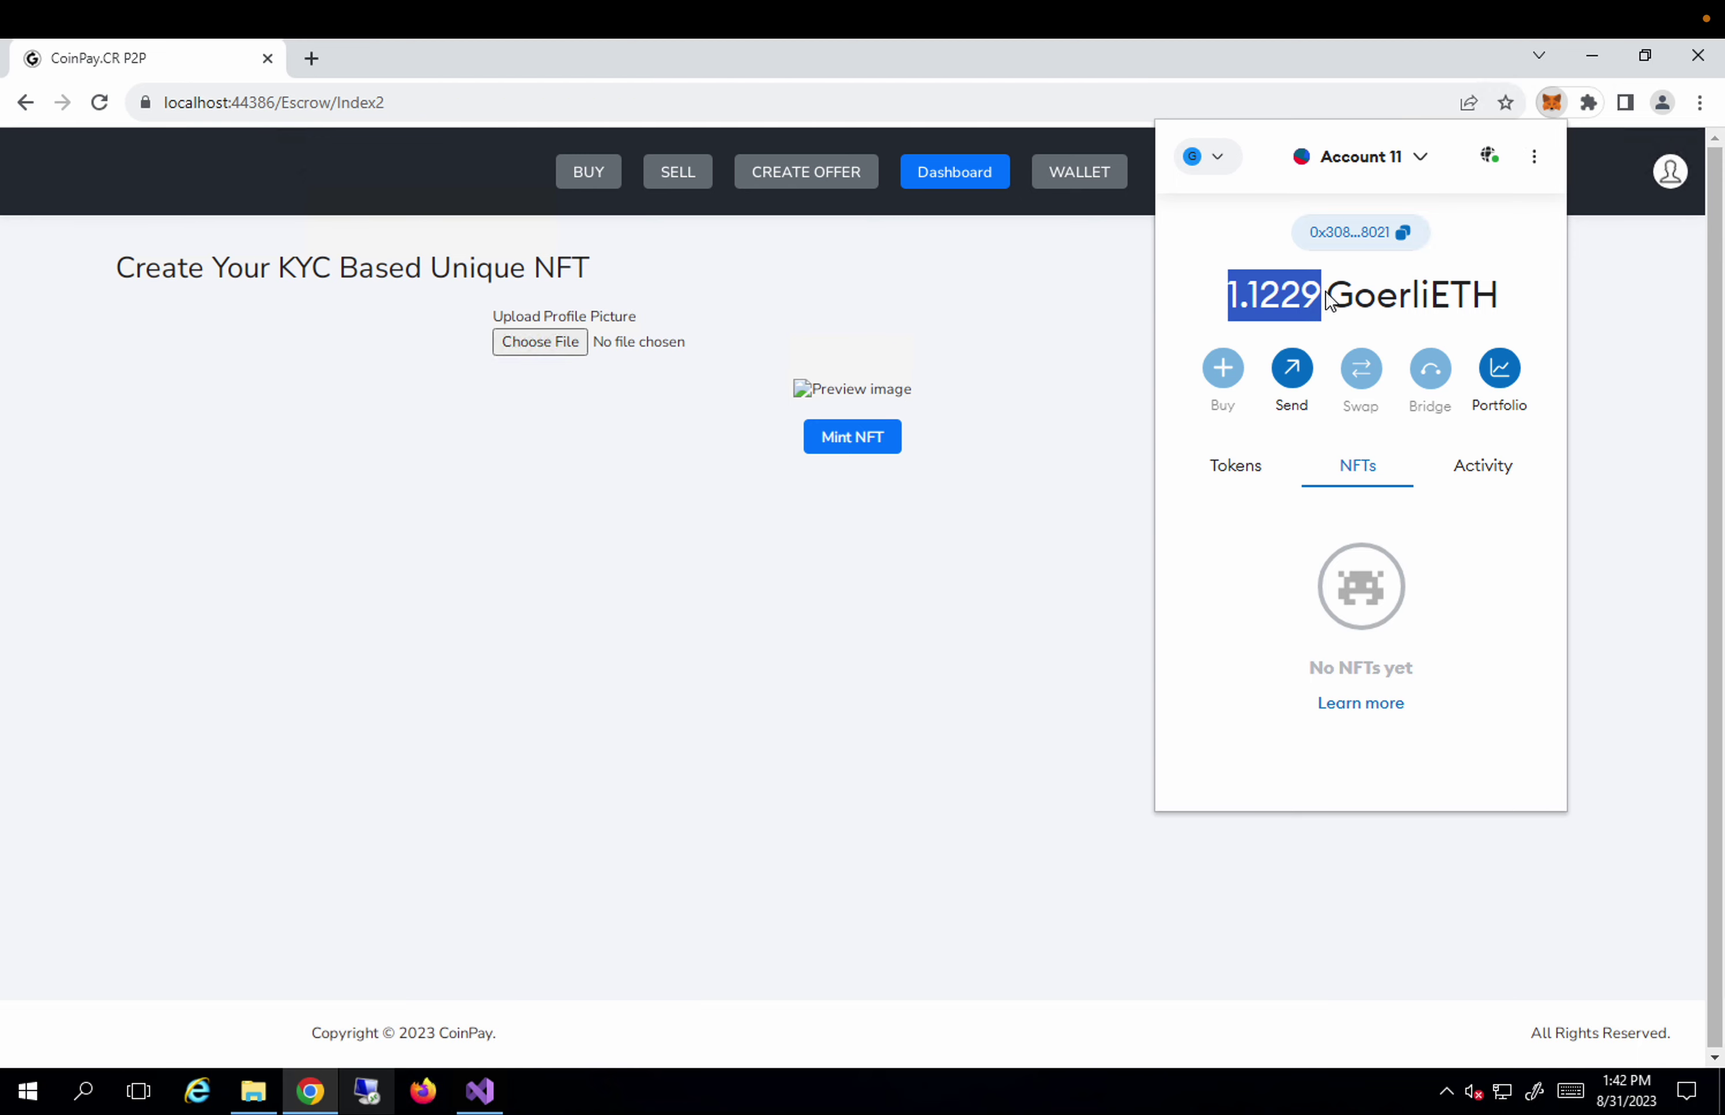
click(1003, 661)
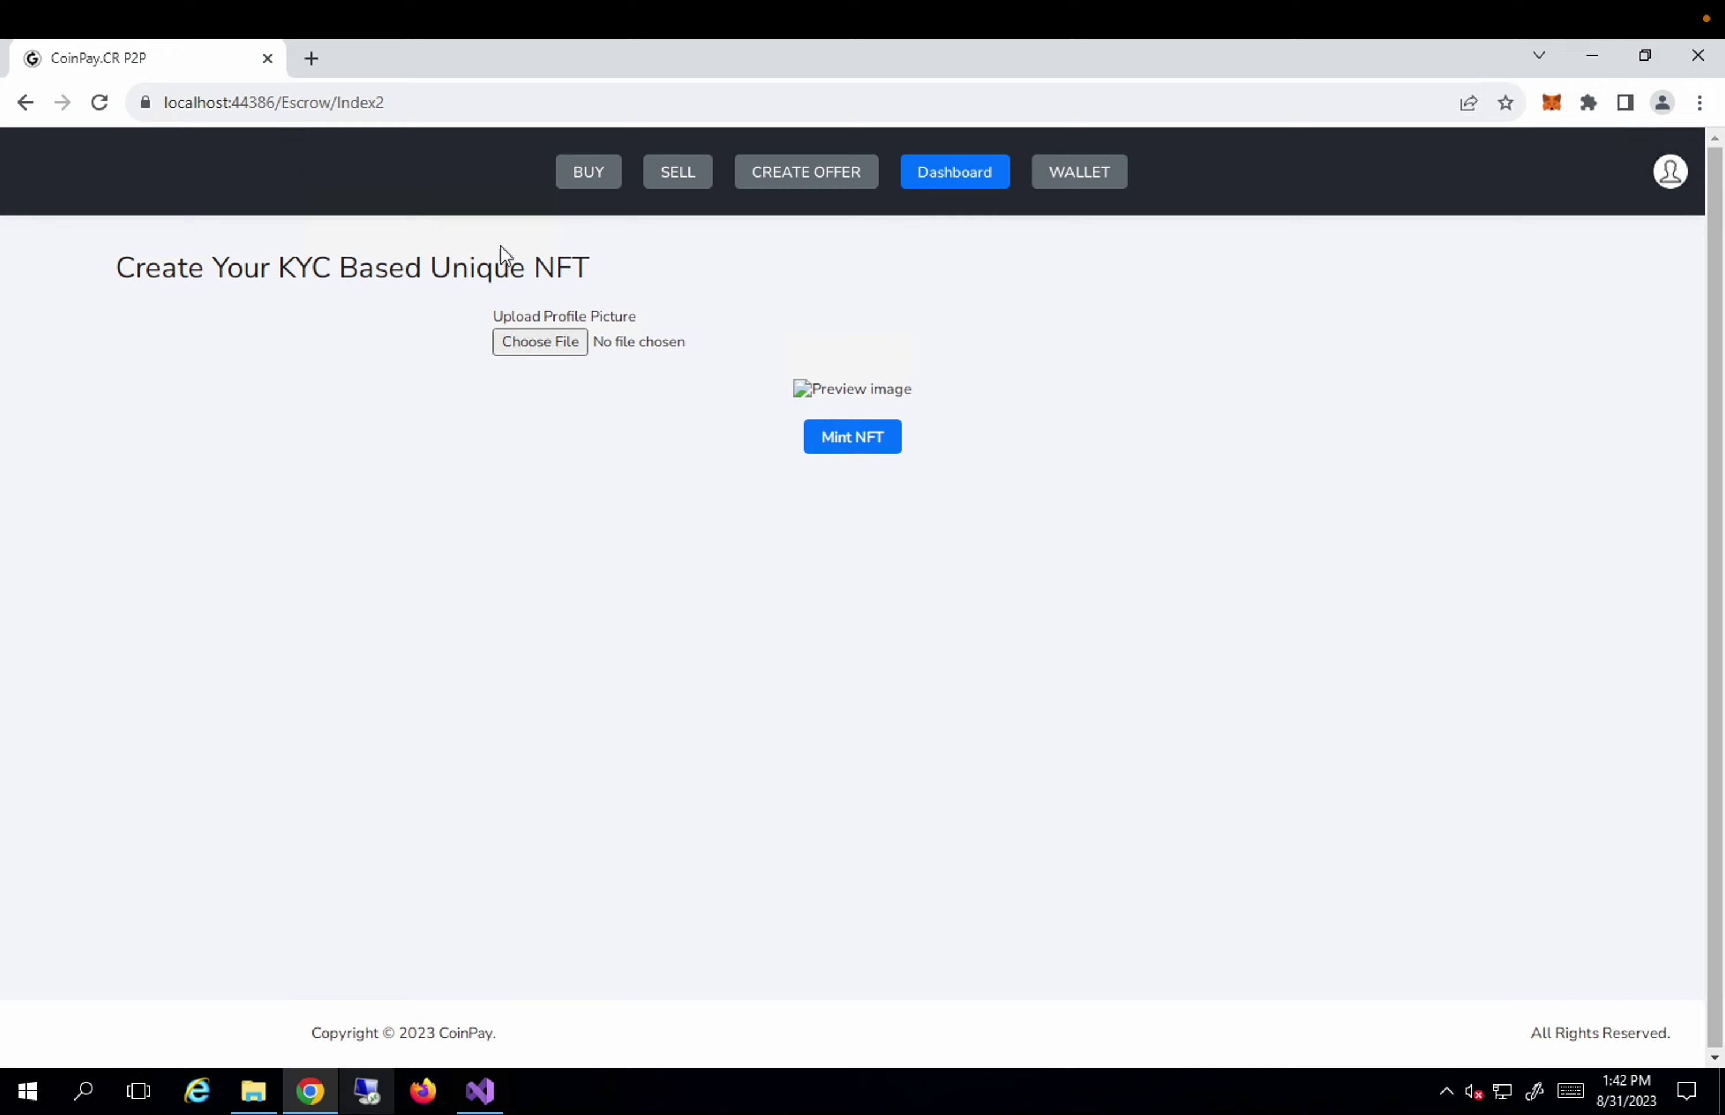
click(535, 342)
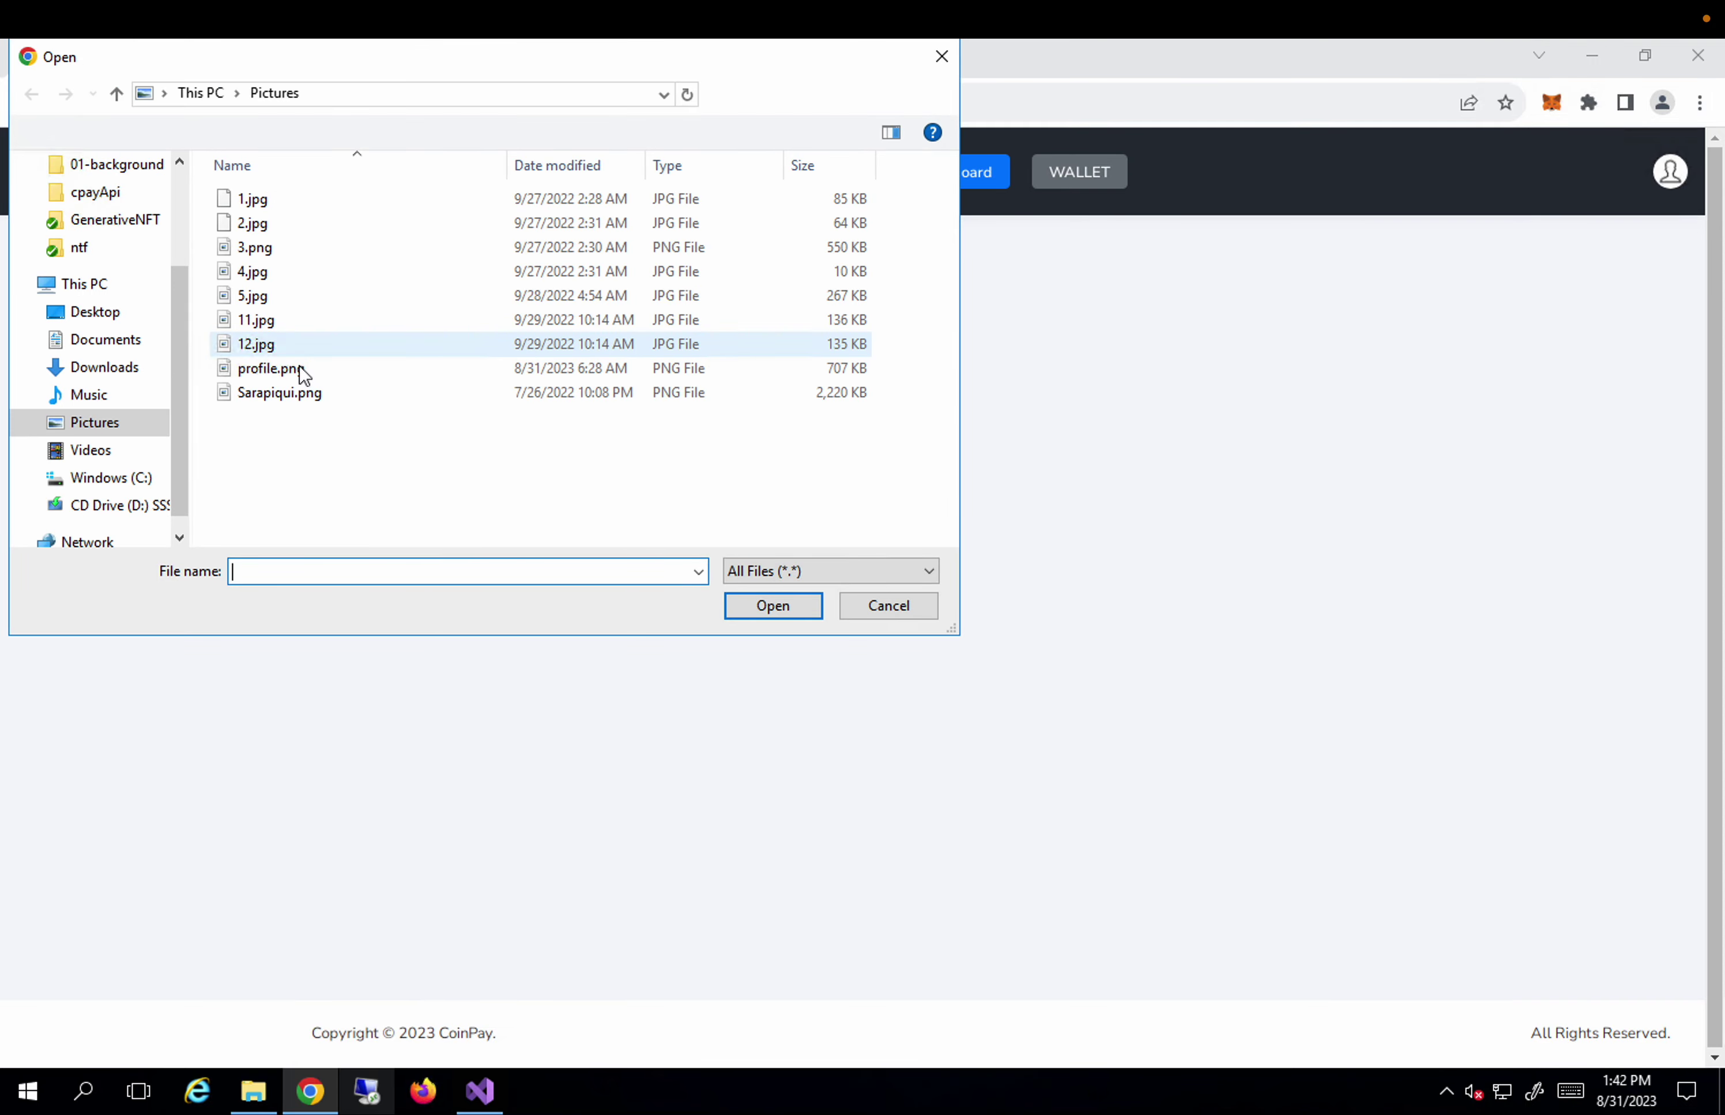
double_click(299, 376)
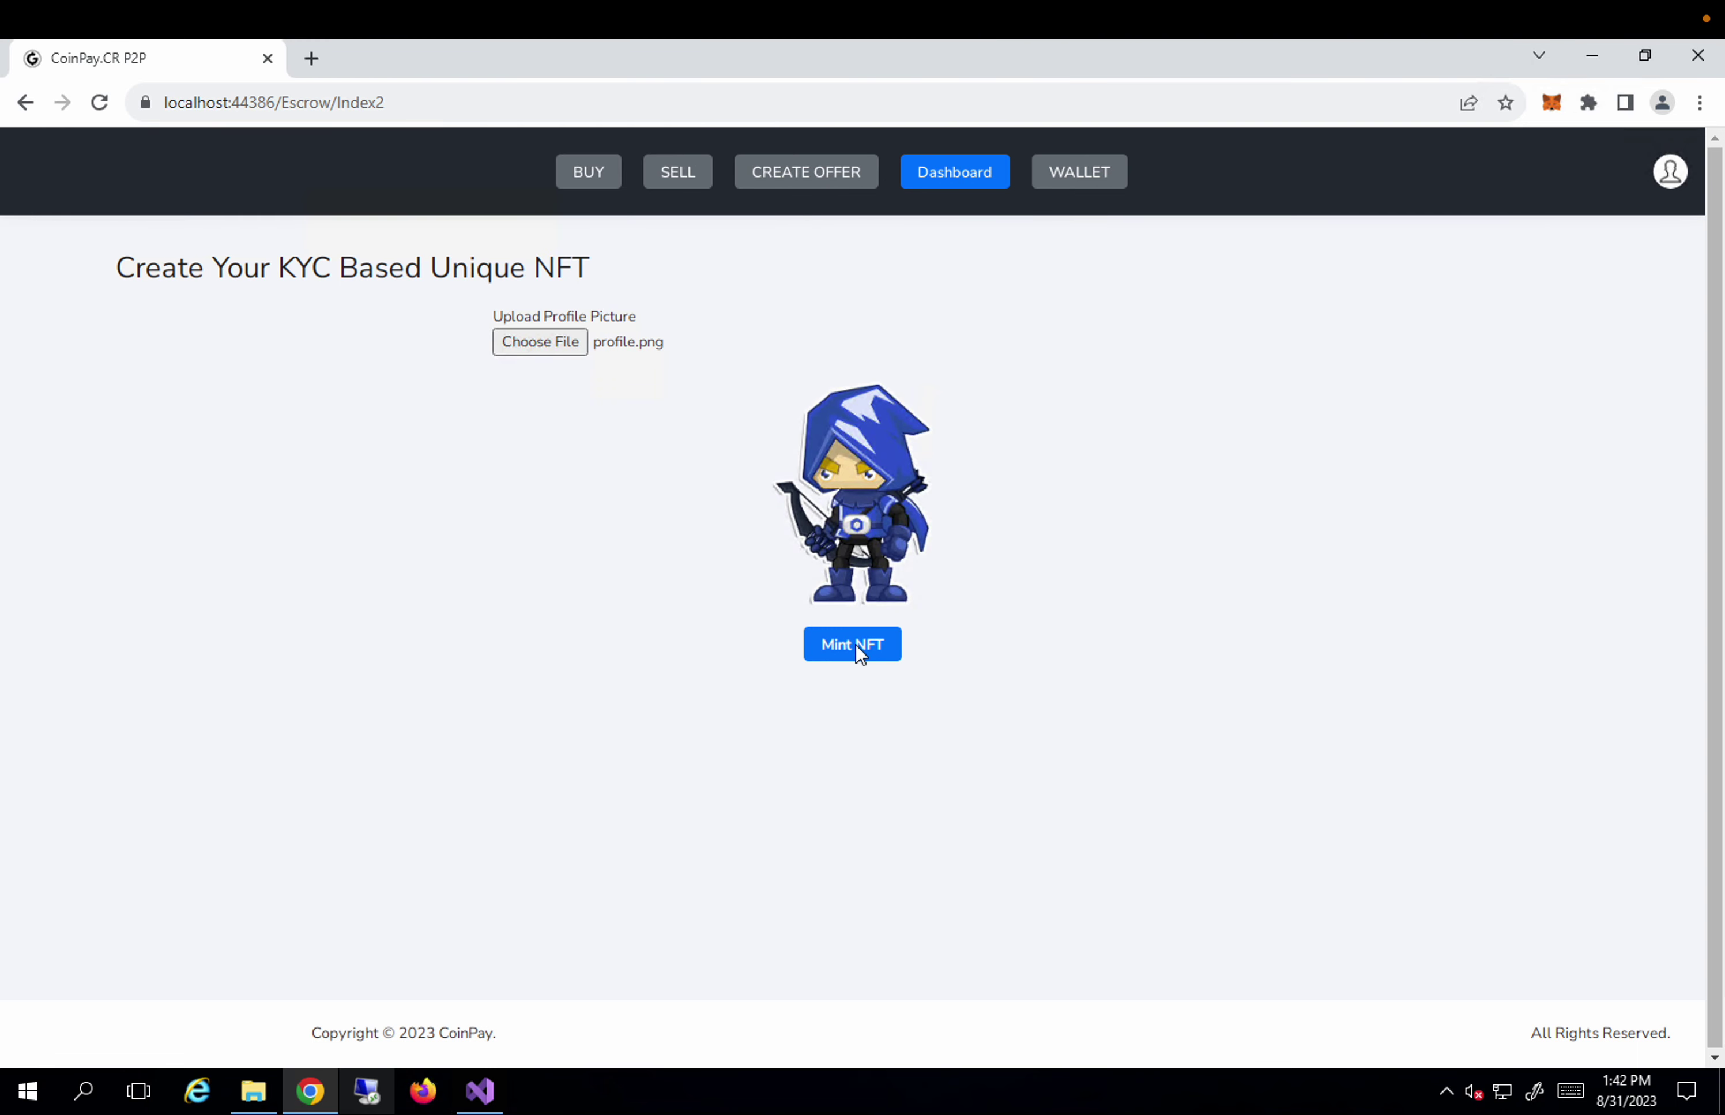
Mint the NFT and confirm the 0.00039771 GoerliETH gas fee in MetaMask.
click(854, 643)
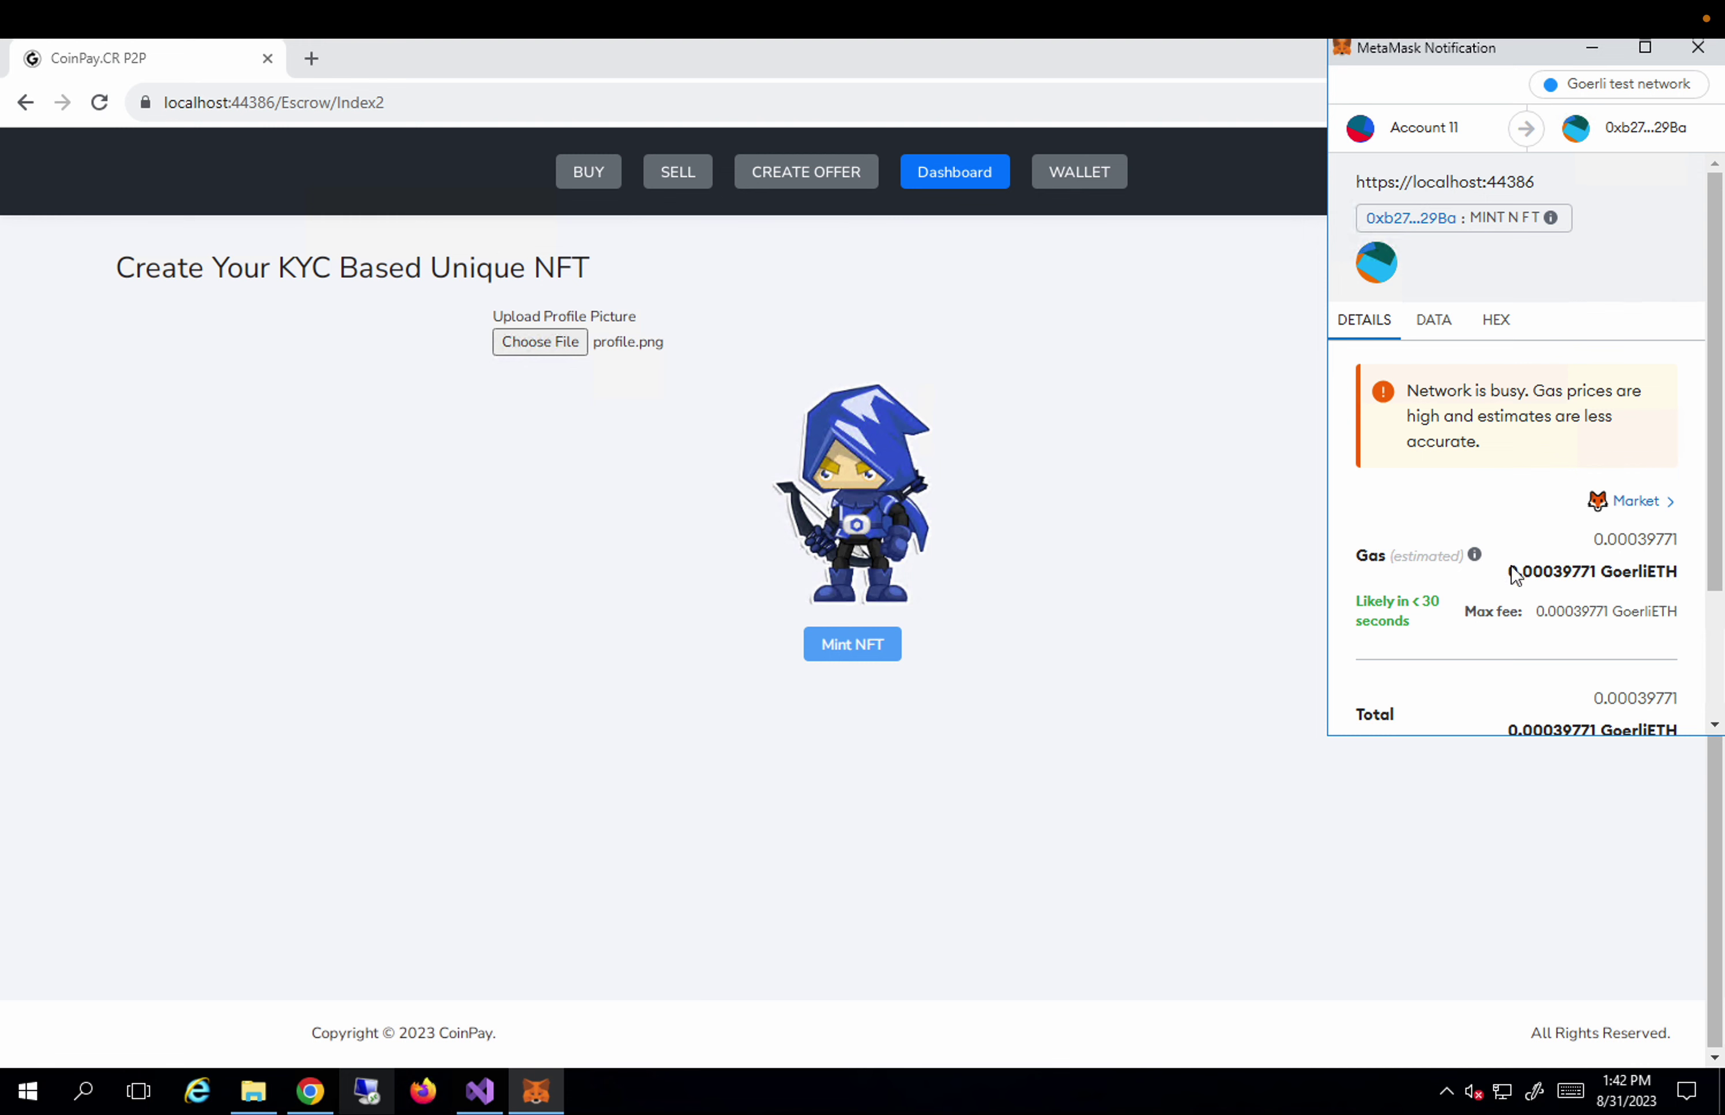
scroll(1522, 656, down, 3)
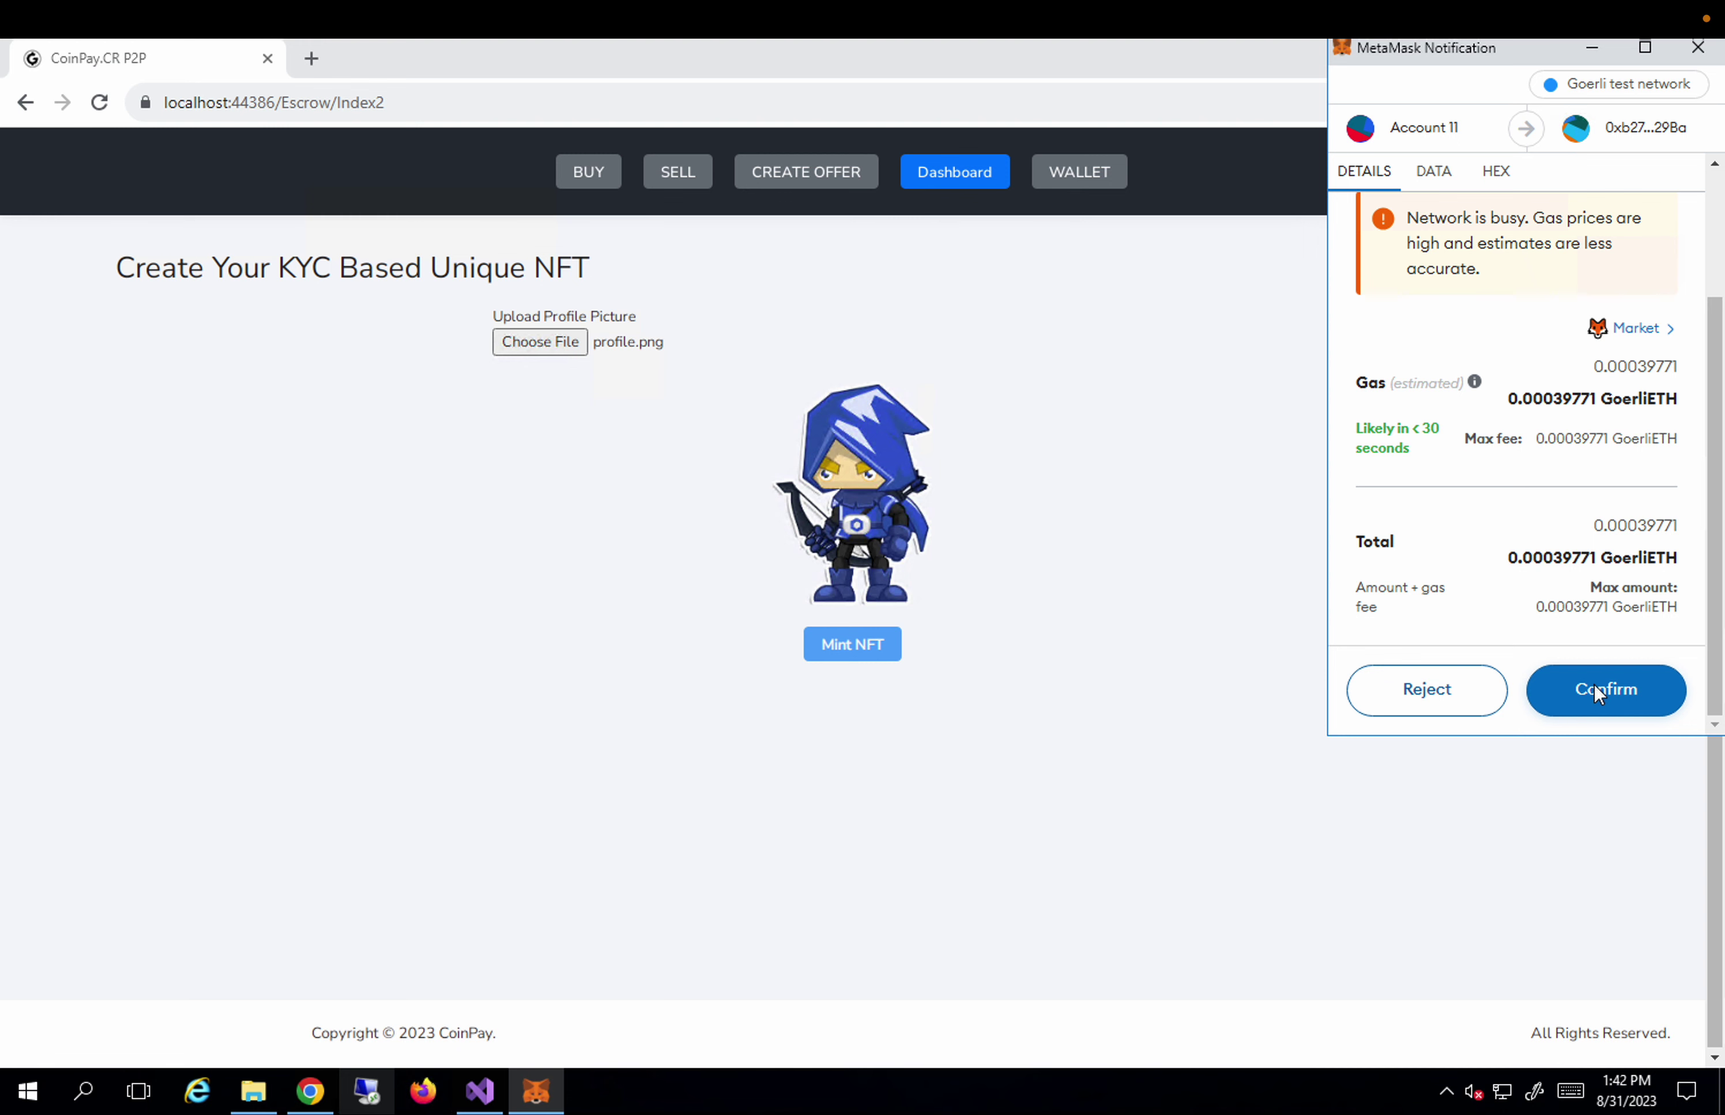
click(1597, 690)
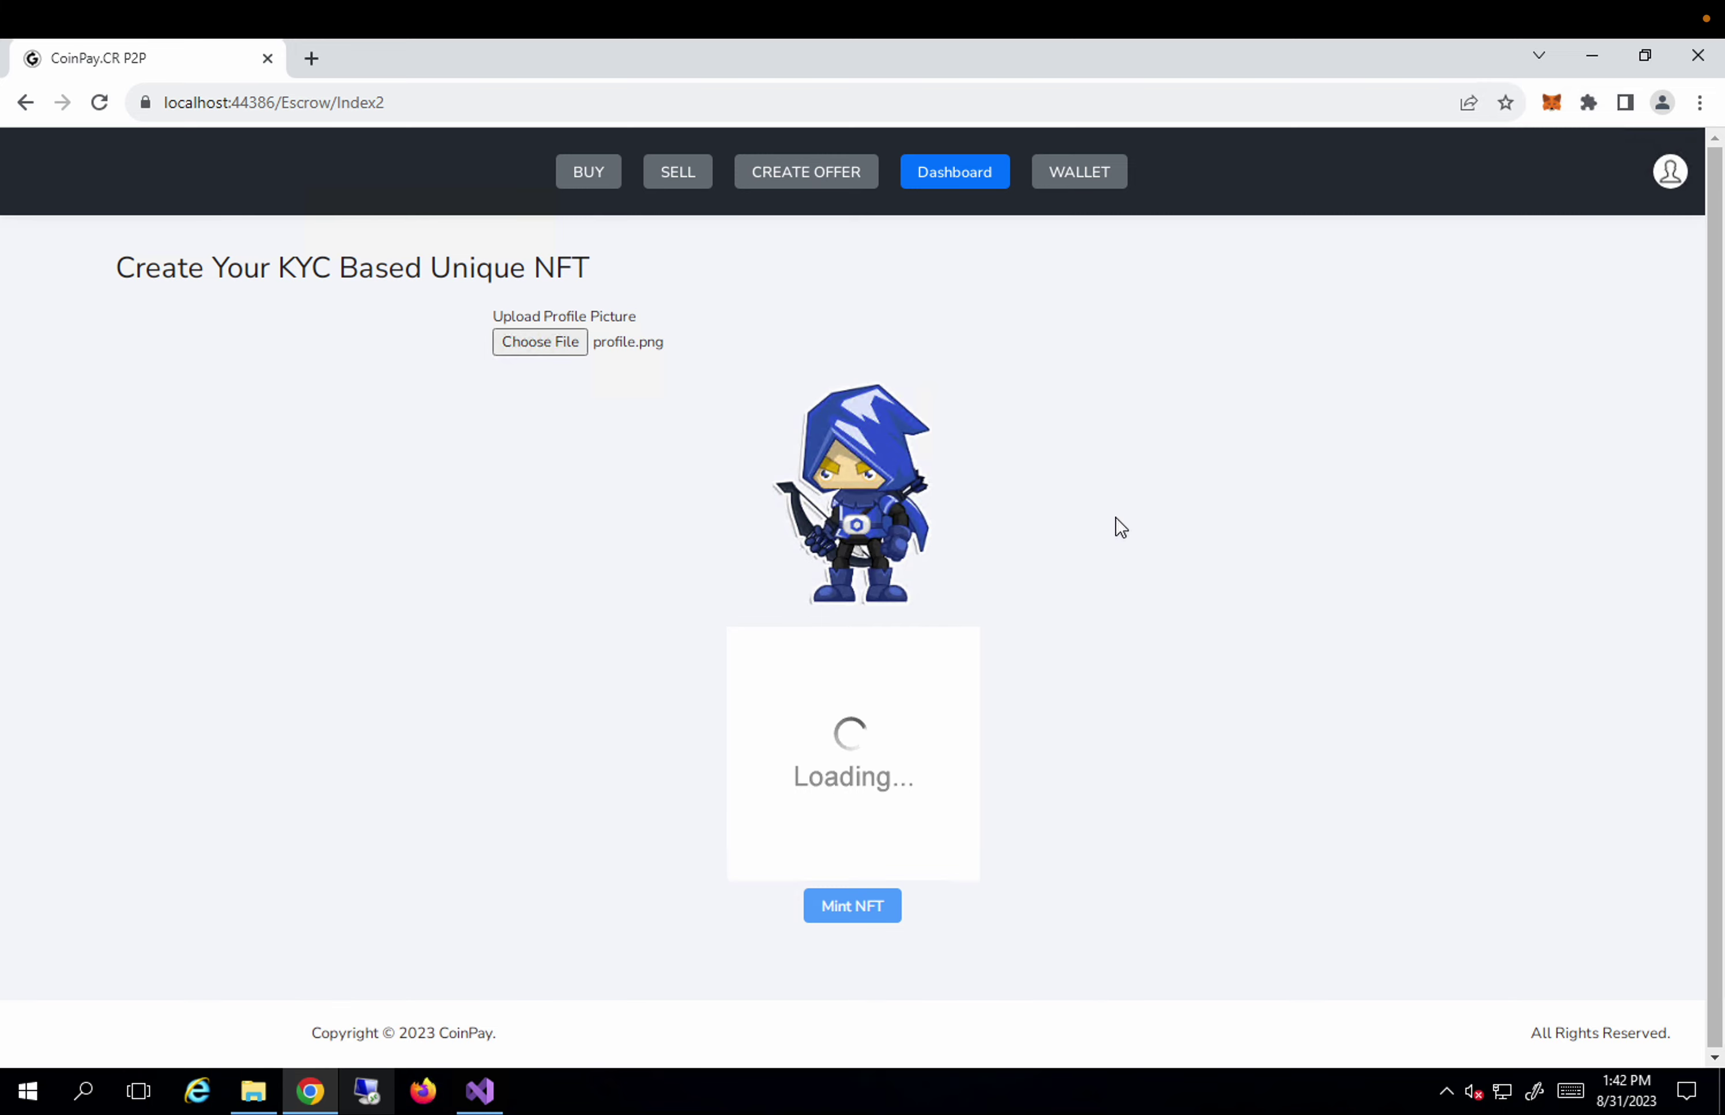
Open the Mint N F T entry in MetaMask Activity and view it on Goerli Etherscan.
click(1668, 174)
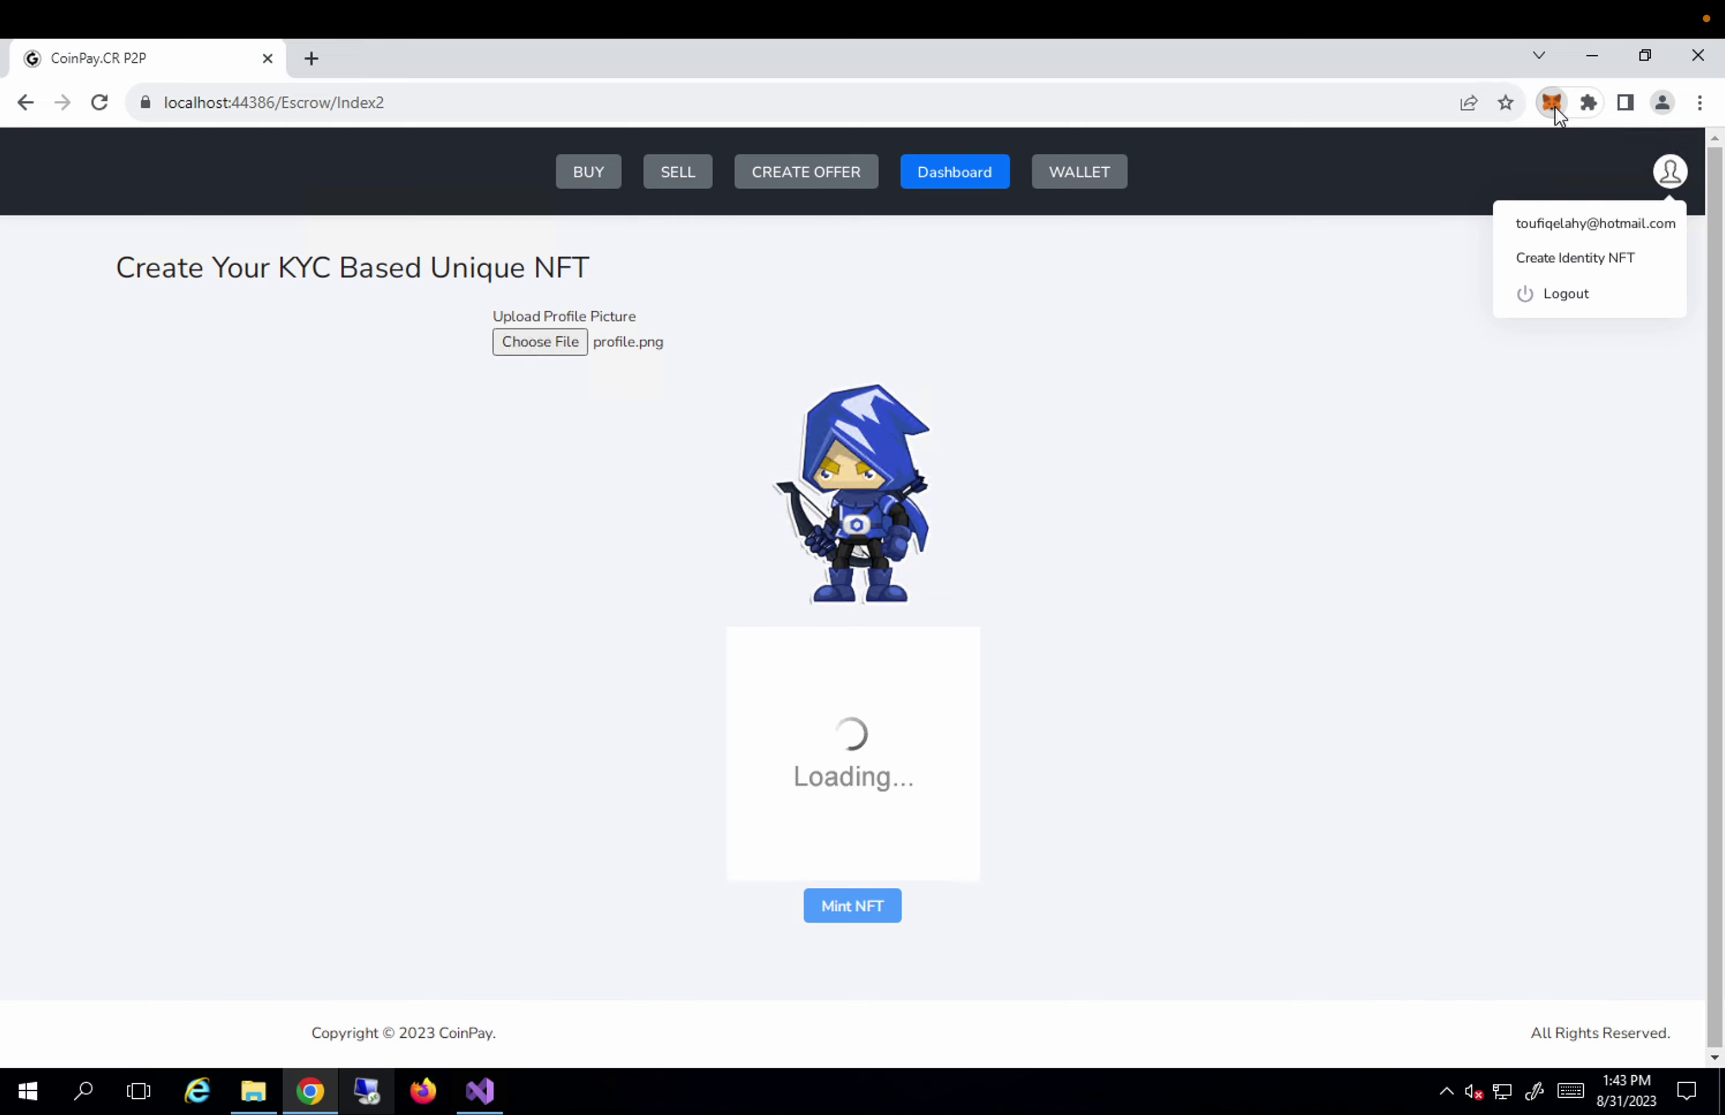
click(1553, 105)
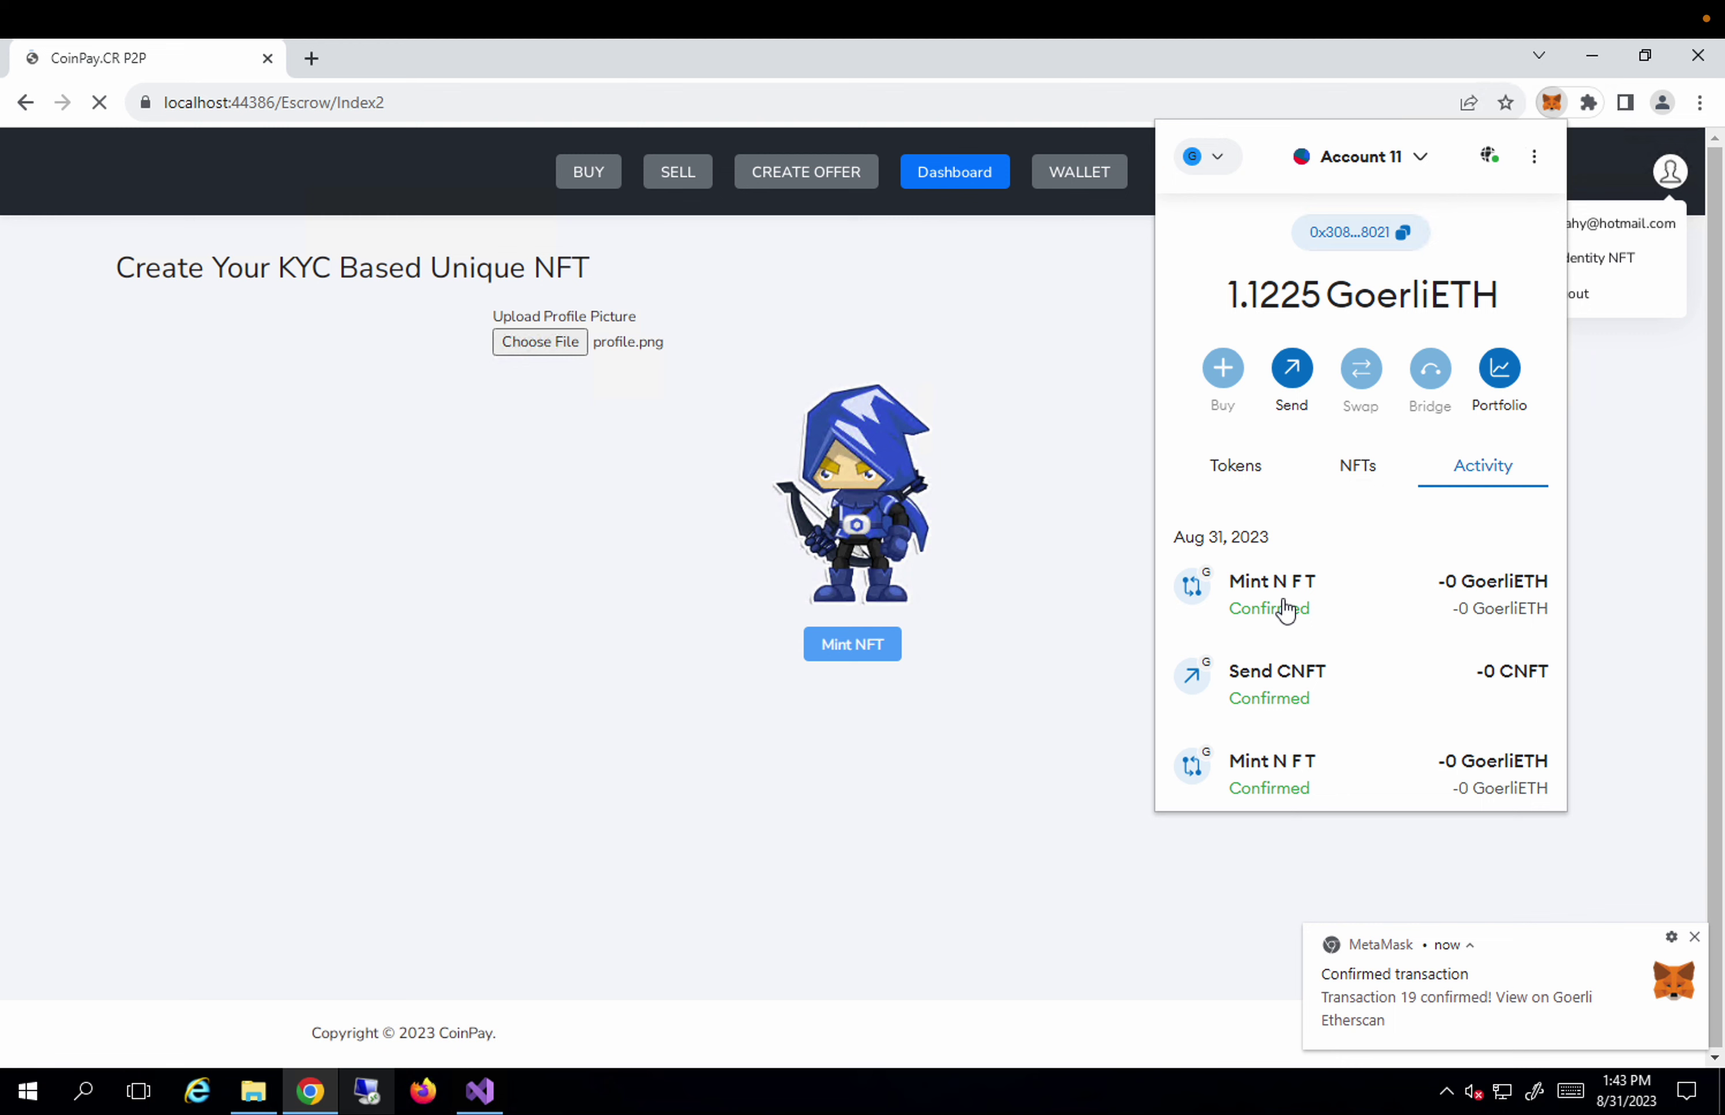
click(1285, 611)
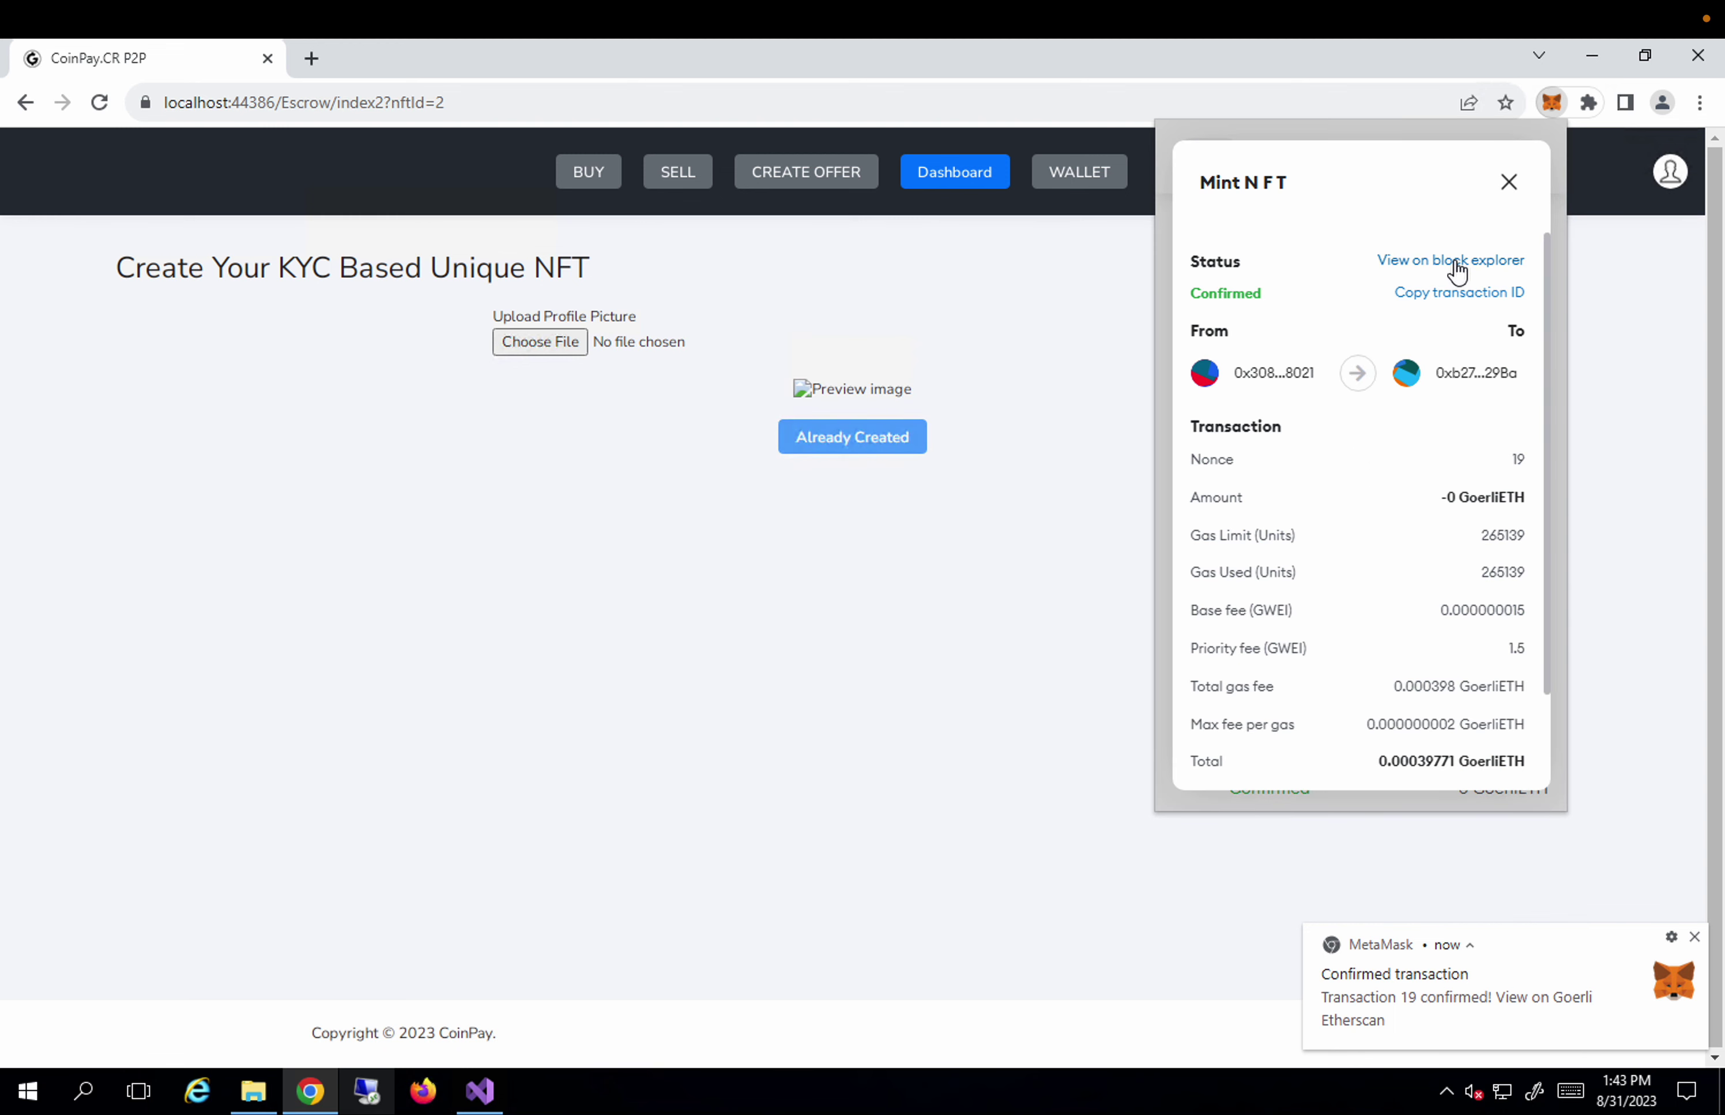
click(1457, 263)
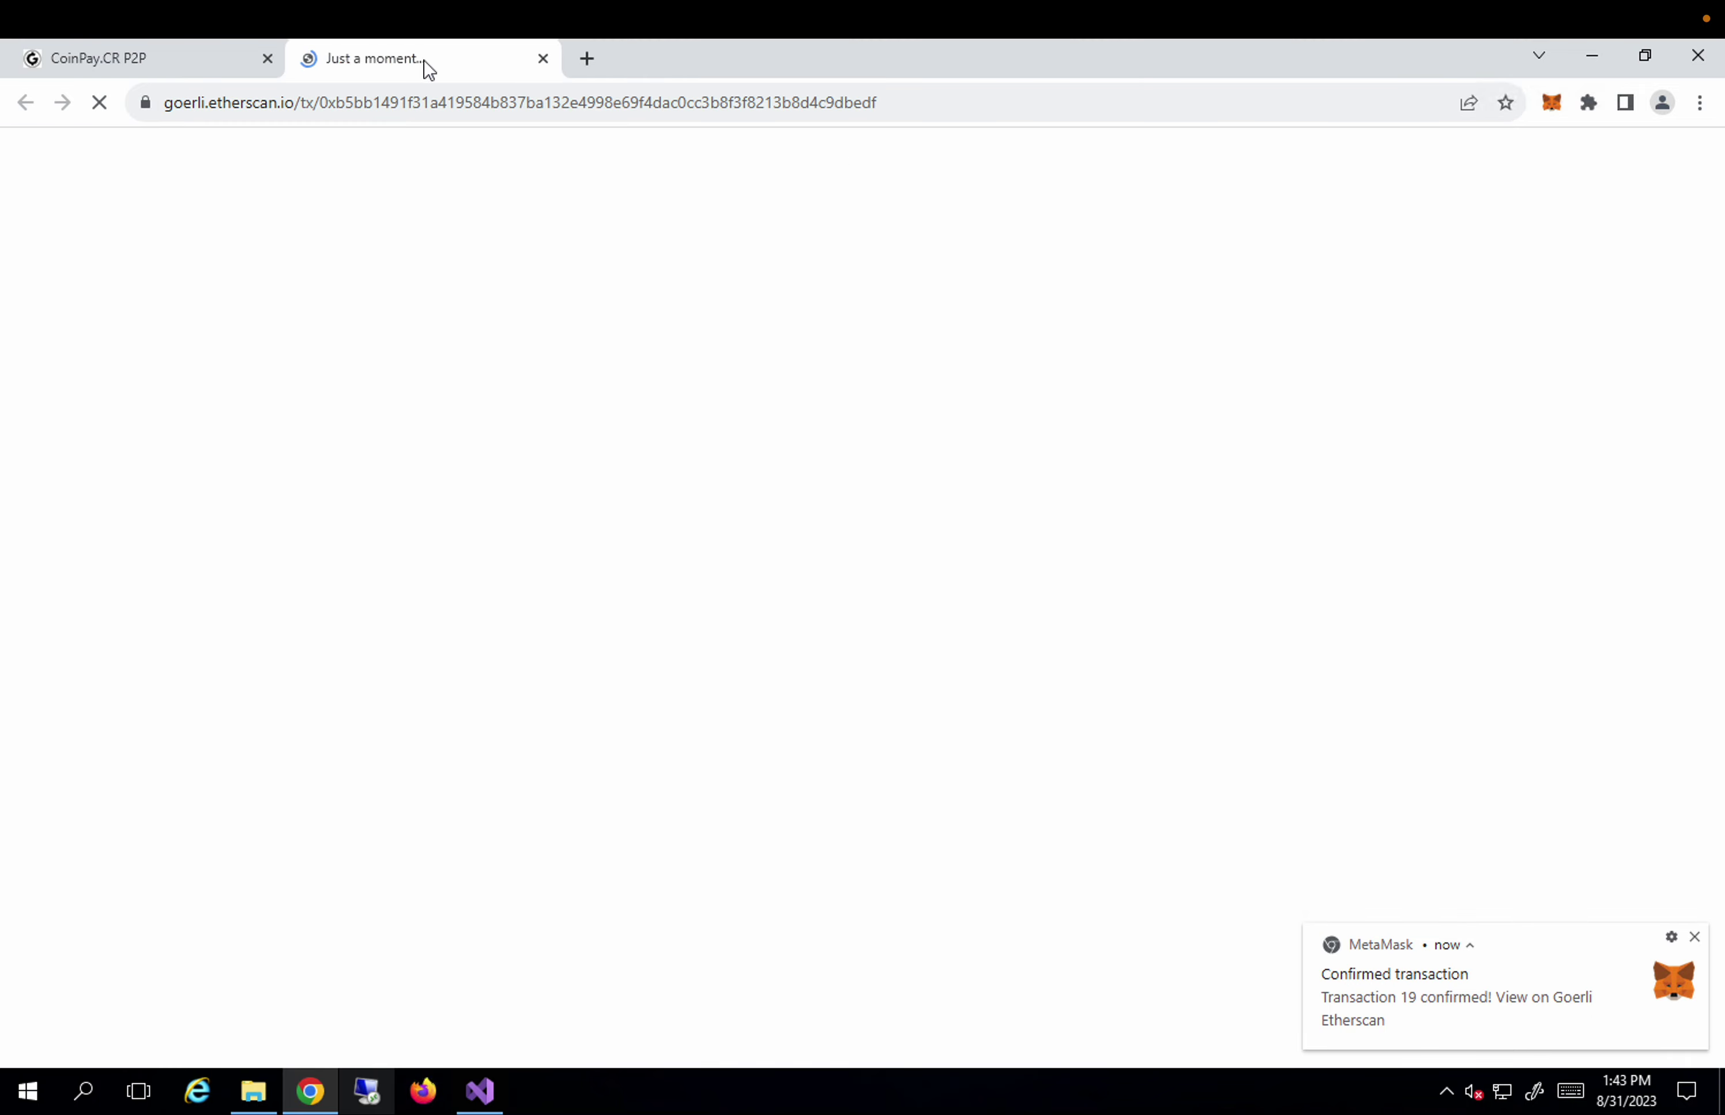
Reload the CoinPay NFT page, then pass Etherscan's Cloudflare verification check.
click(149, 65)
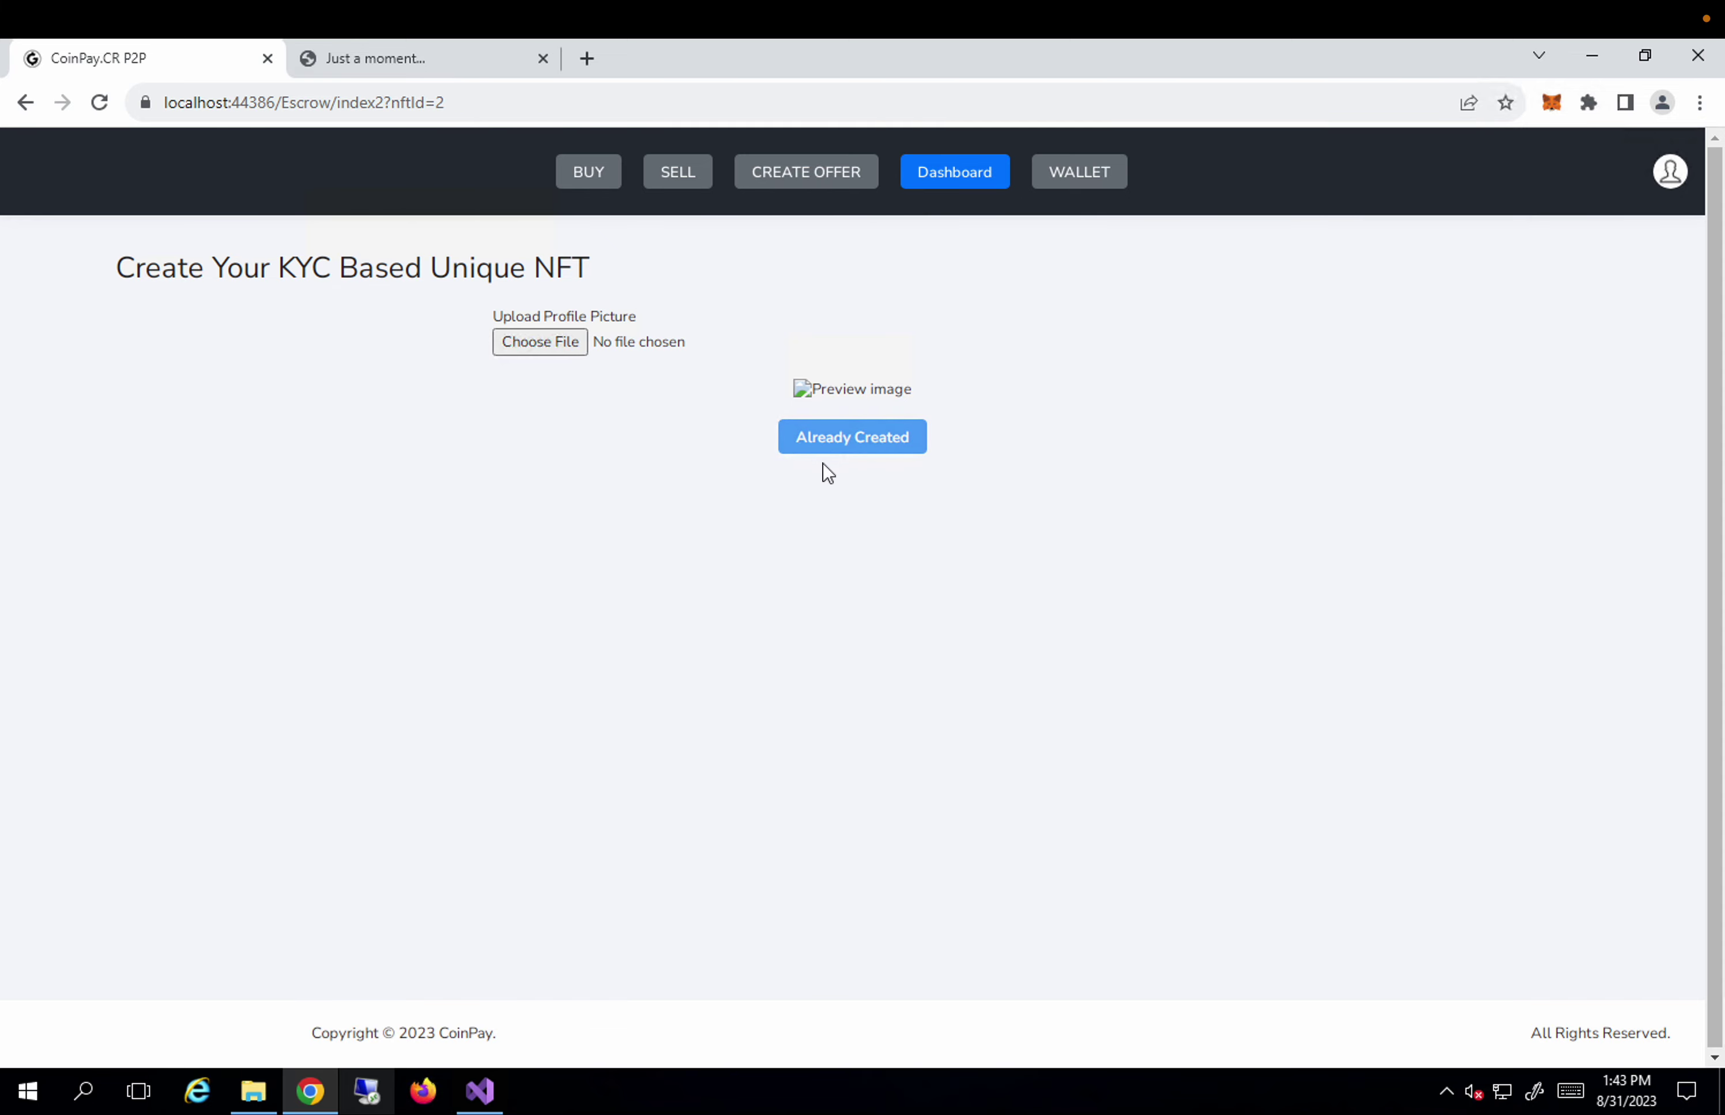
click(99, 102)
click(409, 65)
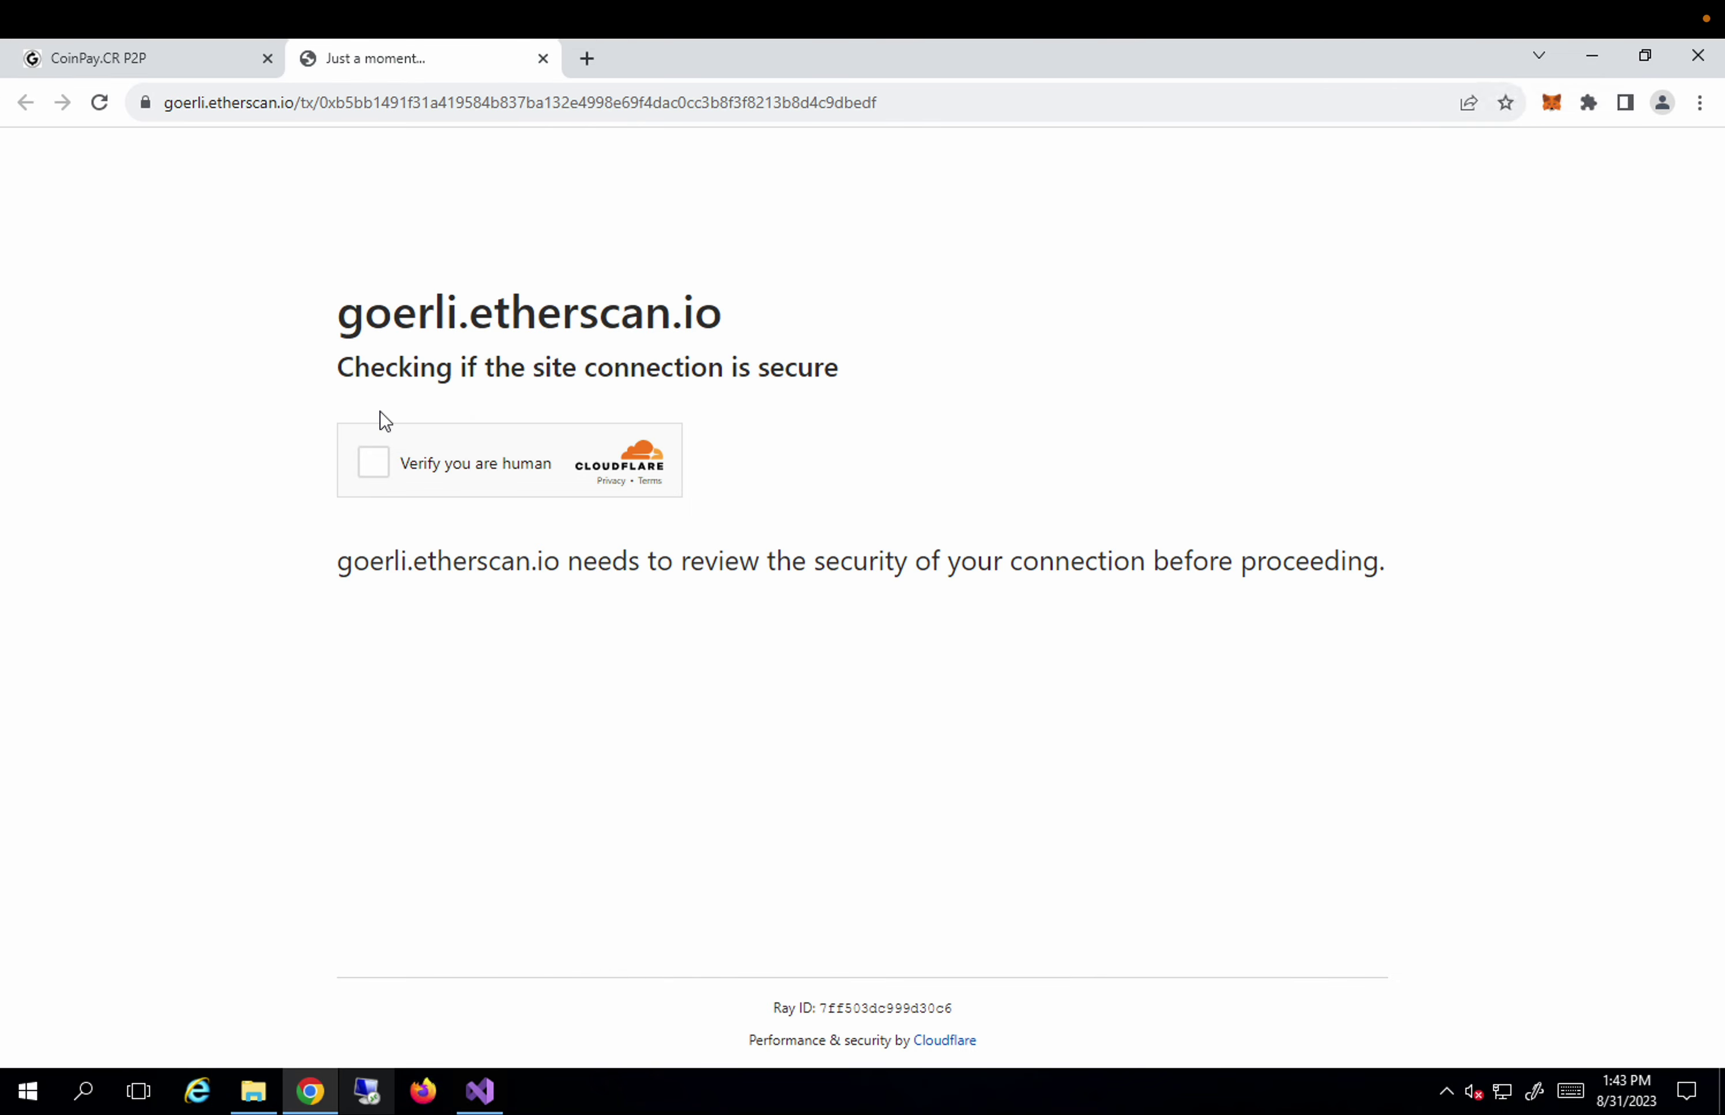
click(373, 462)
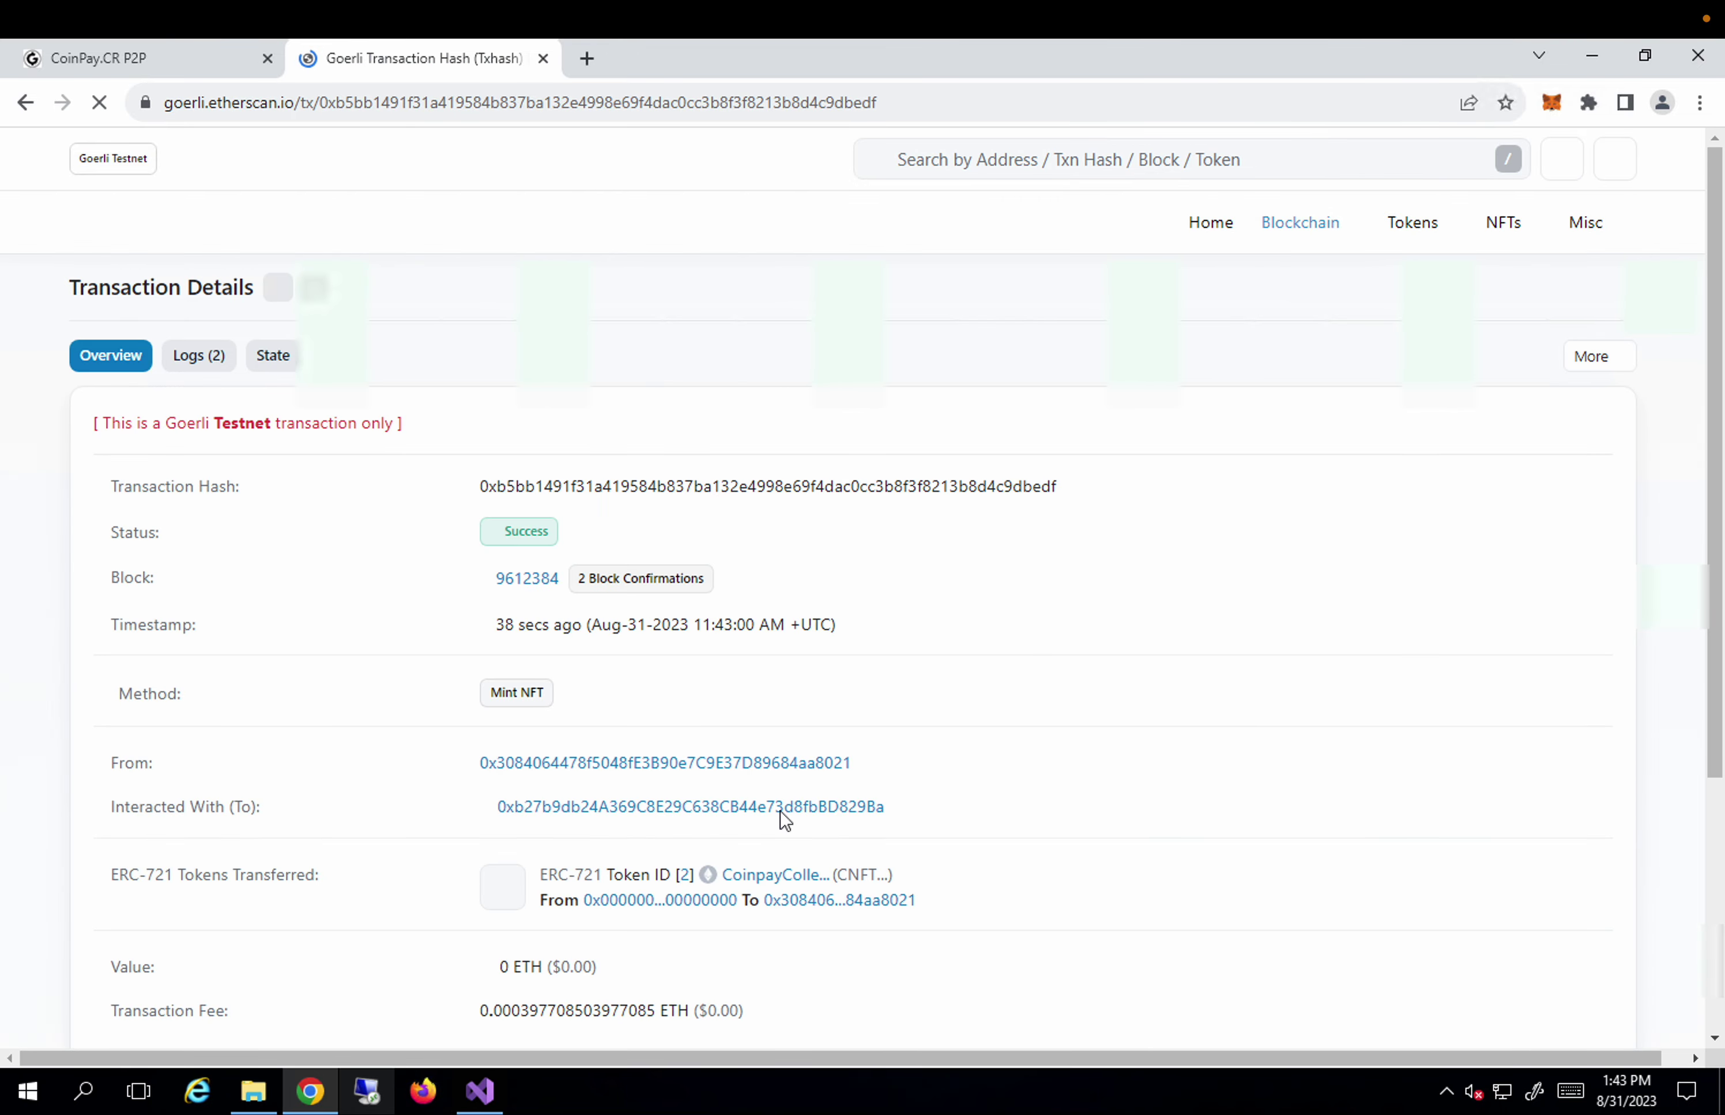
Copy the Interacted With contract address, expand More Details, and return to CoinPay.
click(910, 807)
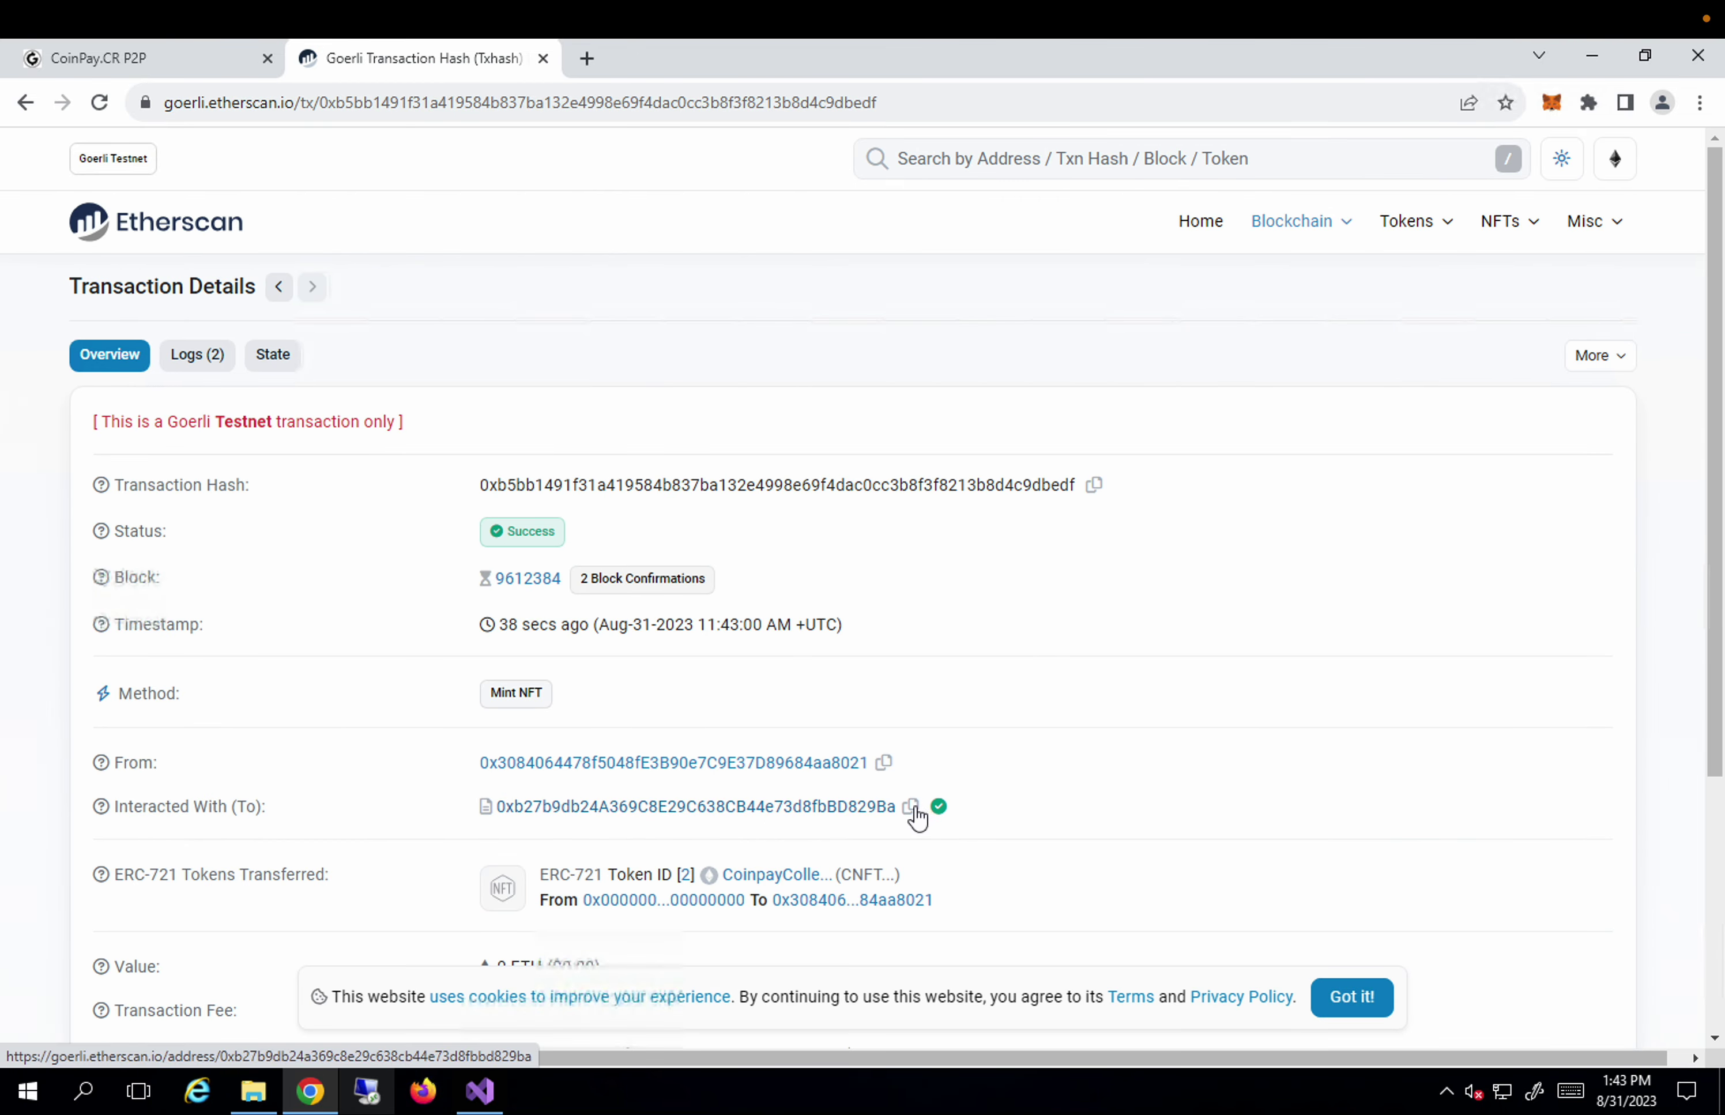
scroll(917, 818, down, 5)
click(754, 802)
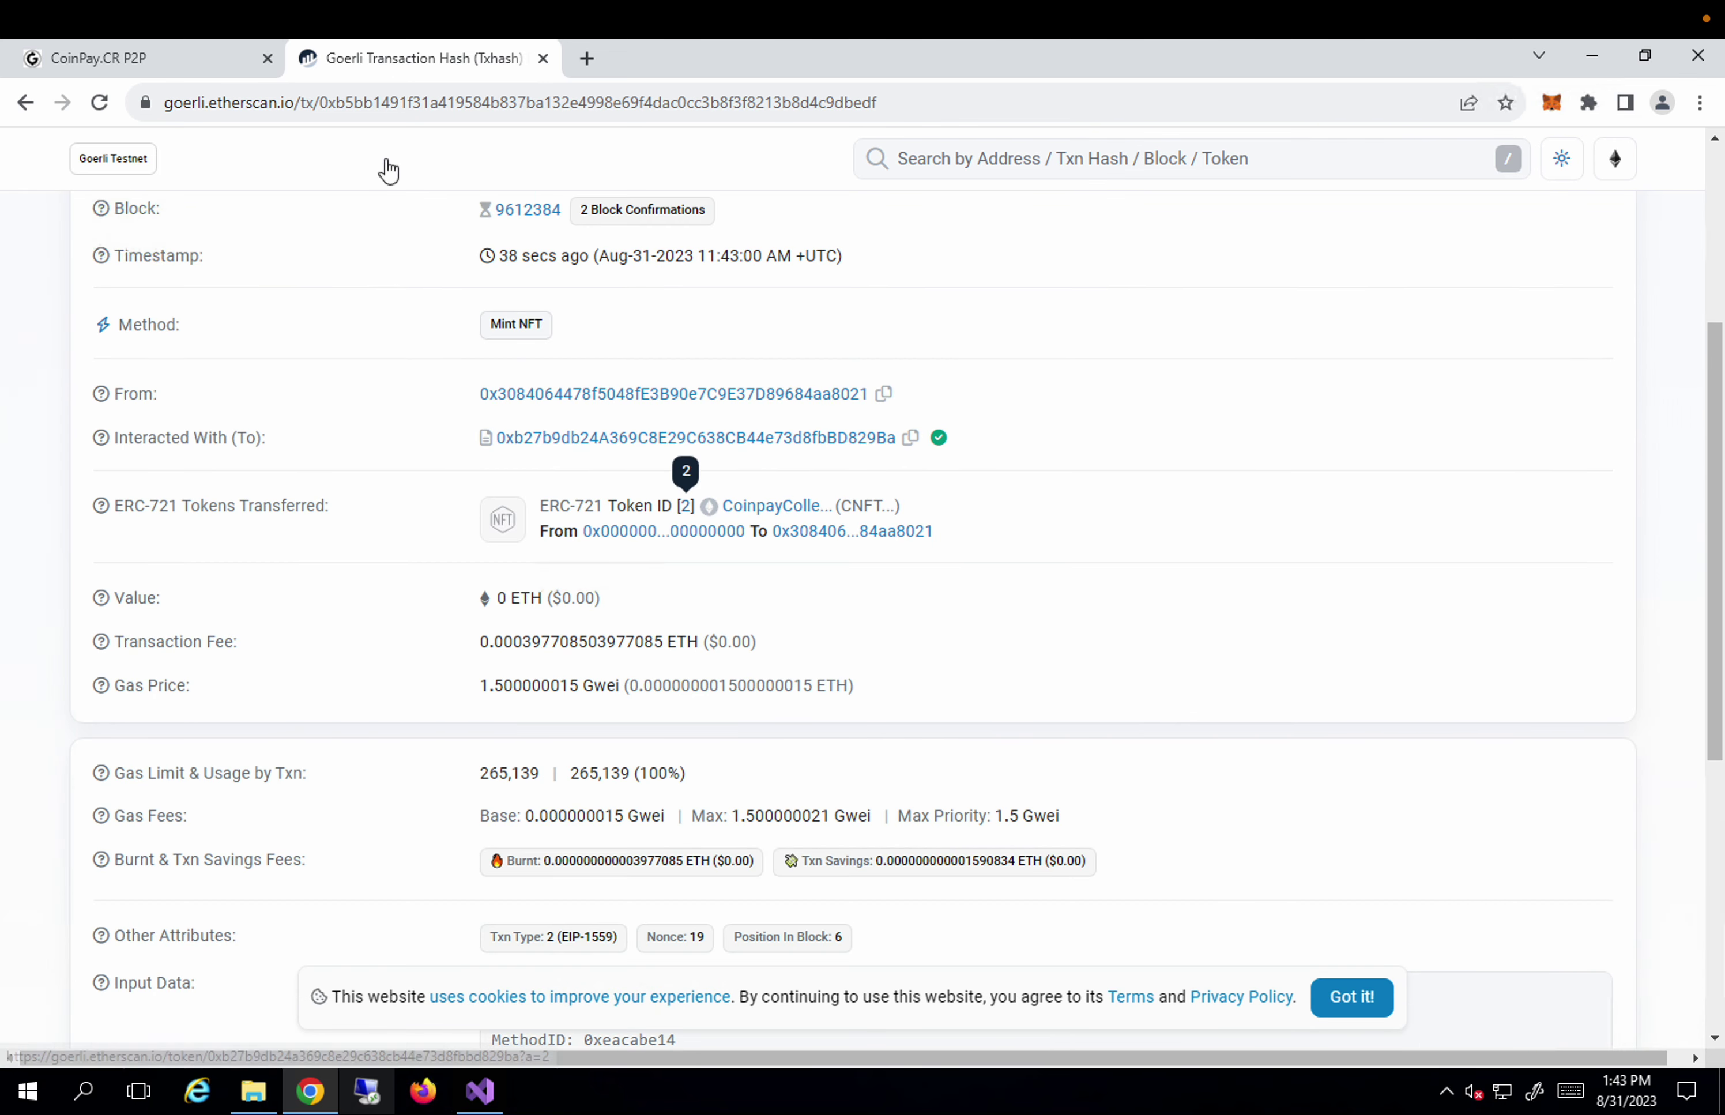
click(215, 71)
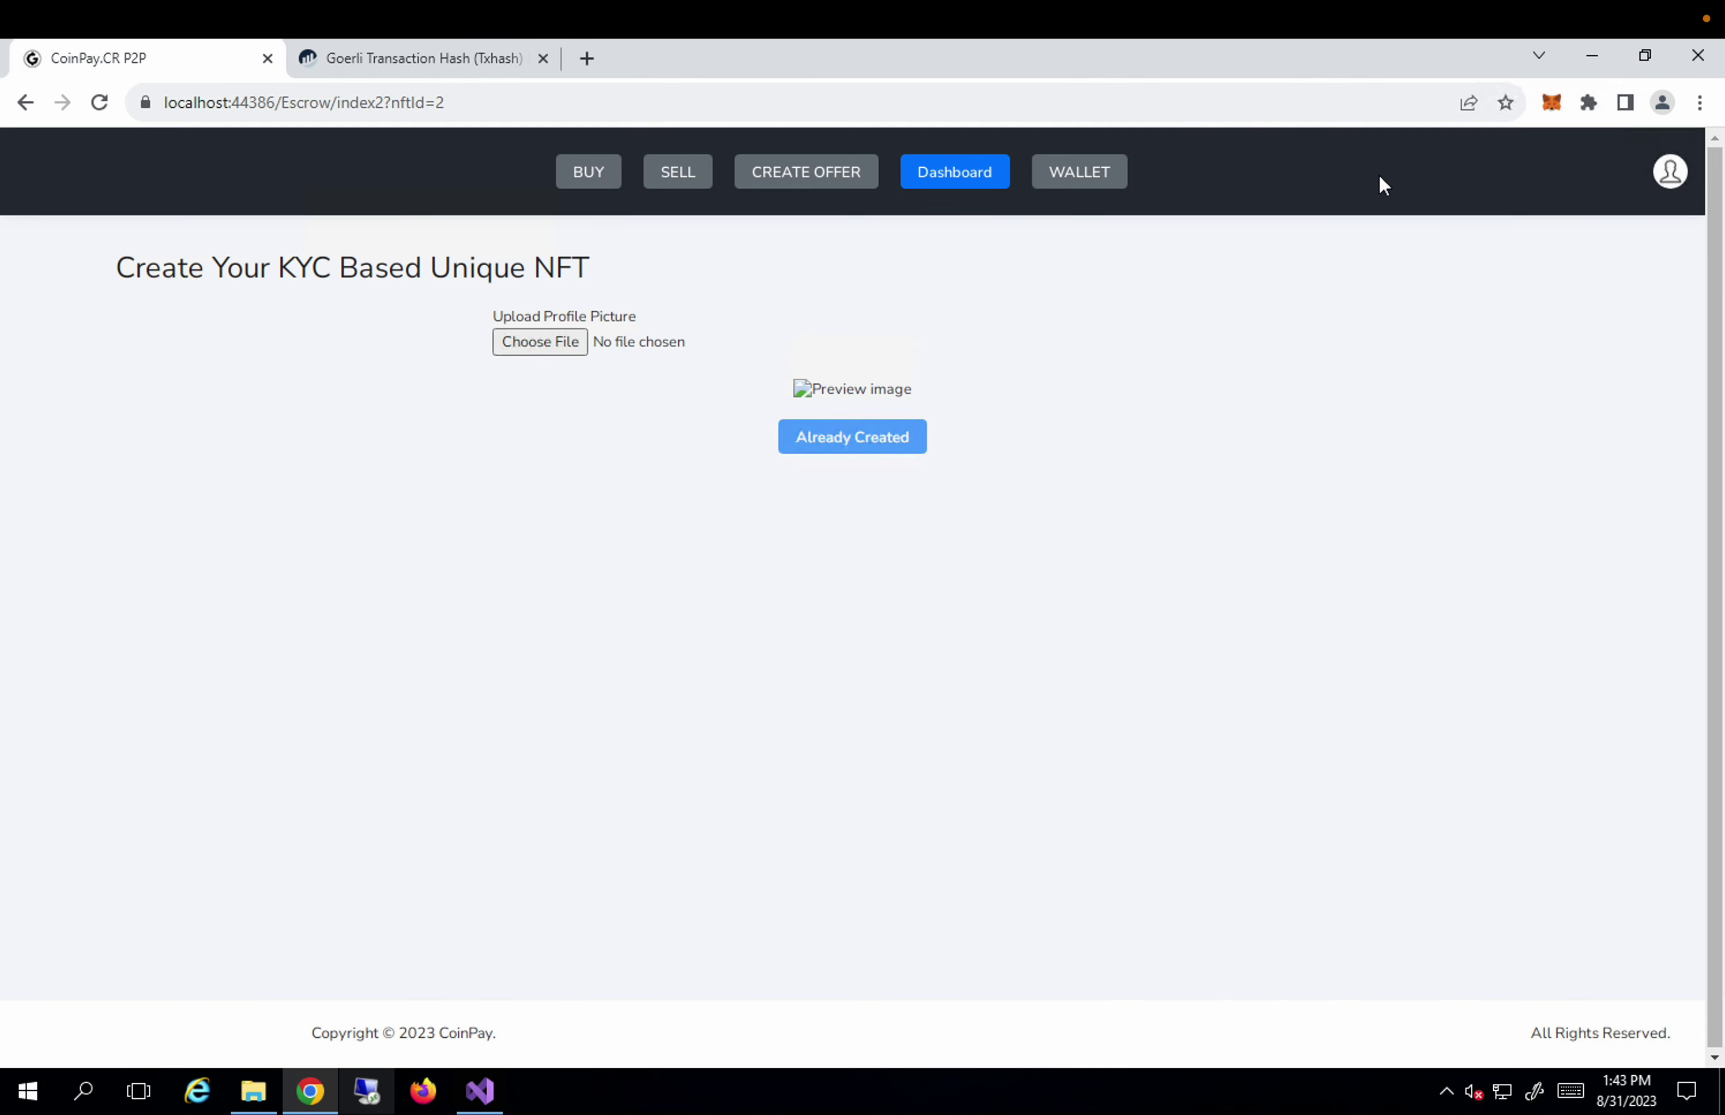
Begin a MetaMask NFT import with token ID 2 and attempt to paste the contract address.
click(1553, 104)
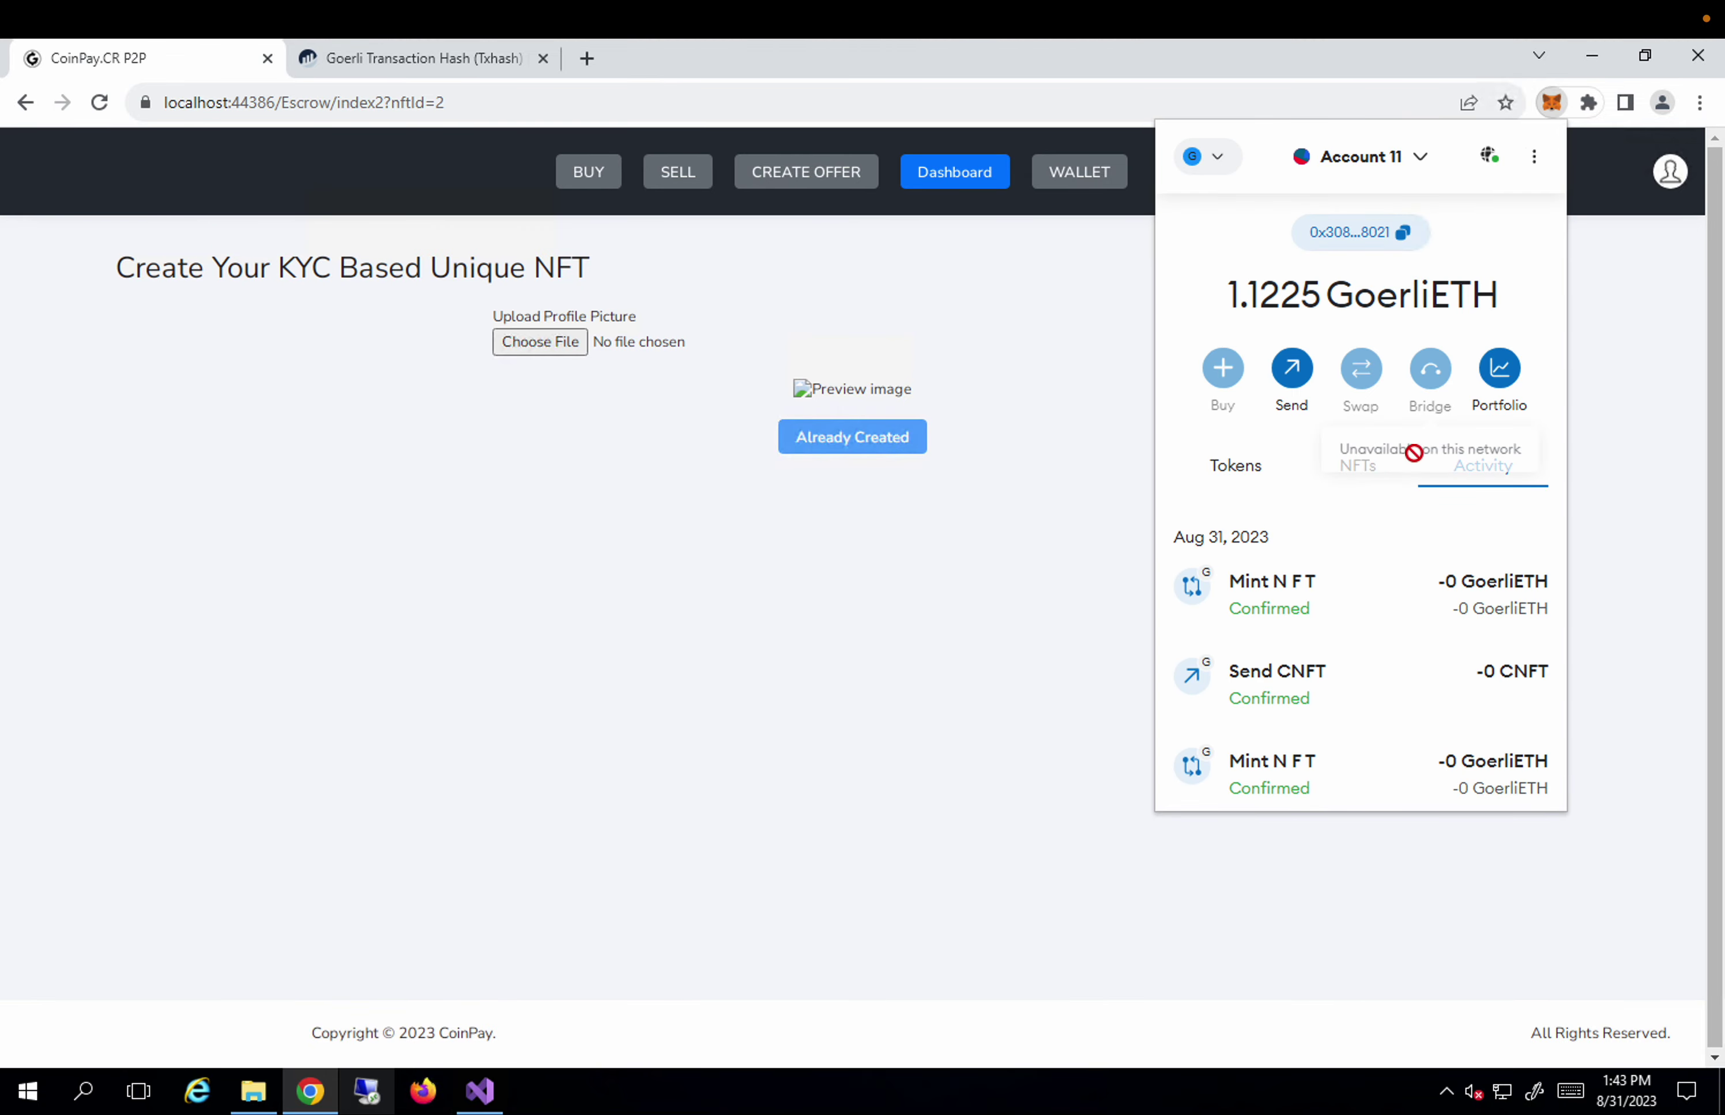
click(1354, 471)
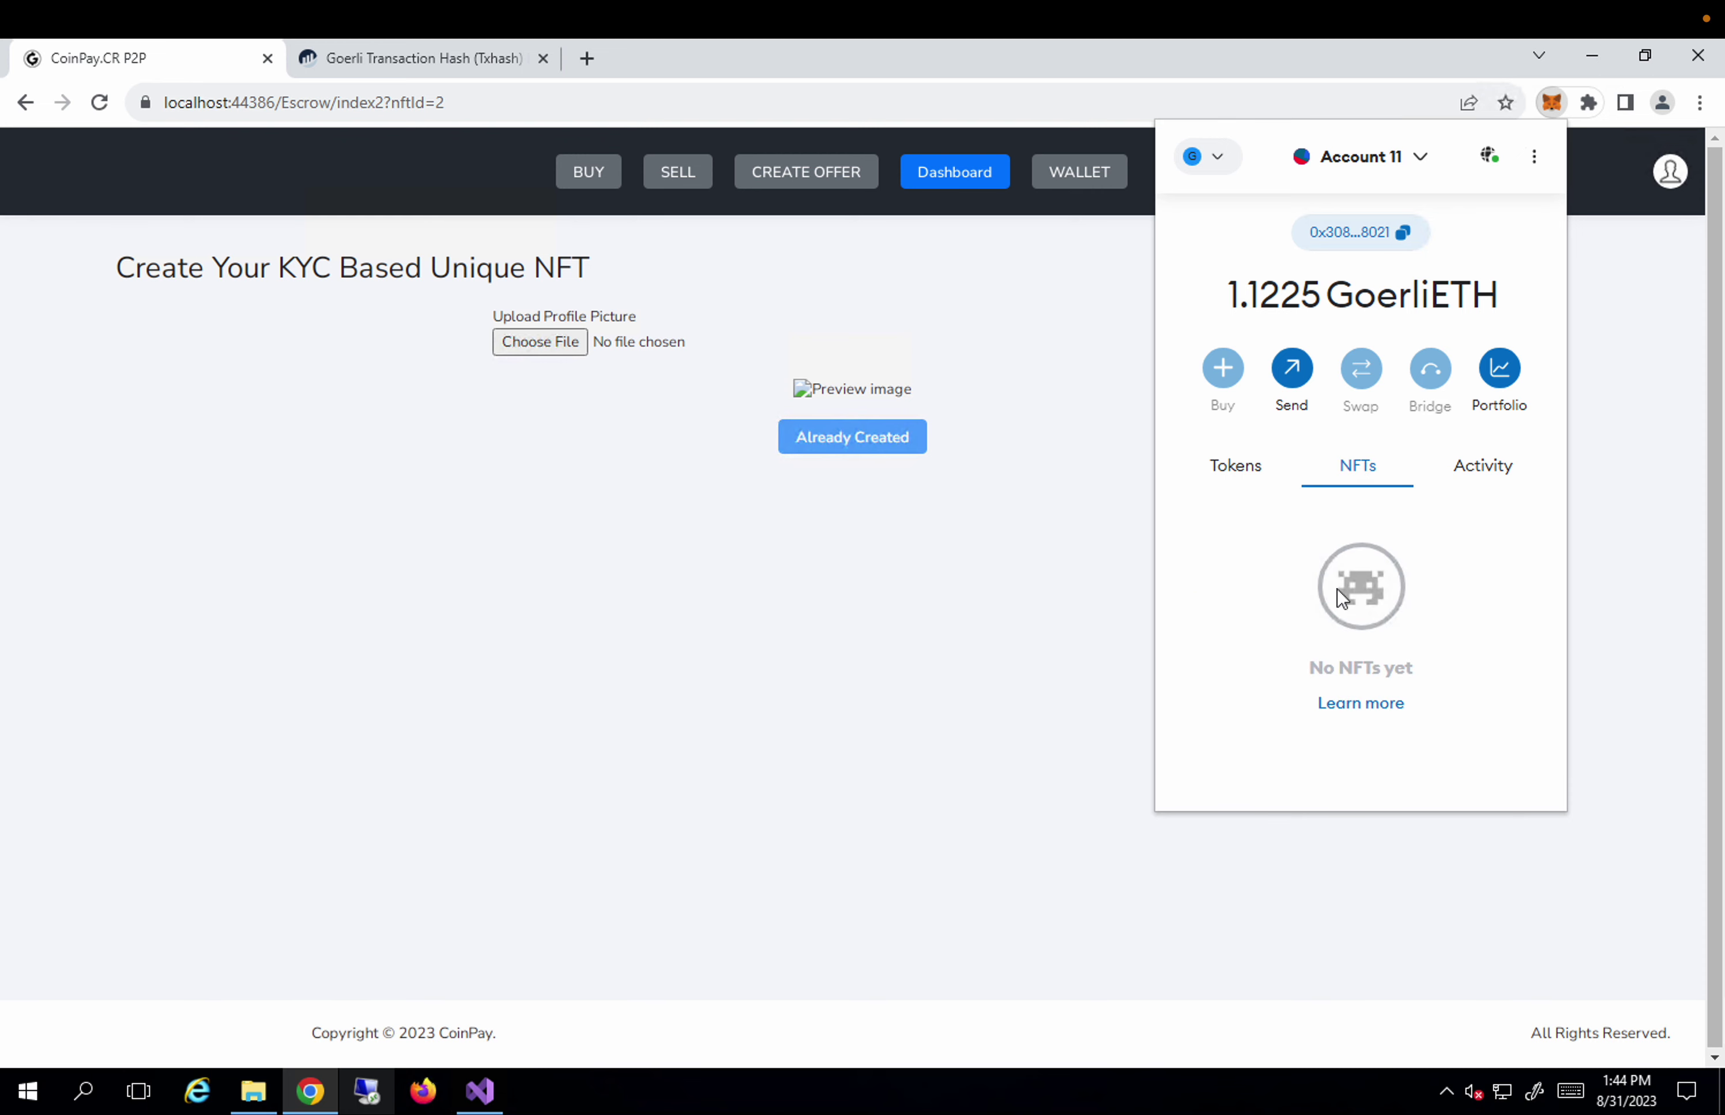
scroll(1340, 597, down, 1)
scroll(1339, 596, down, 3)
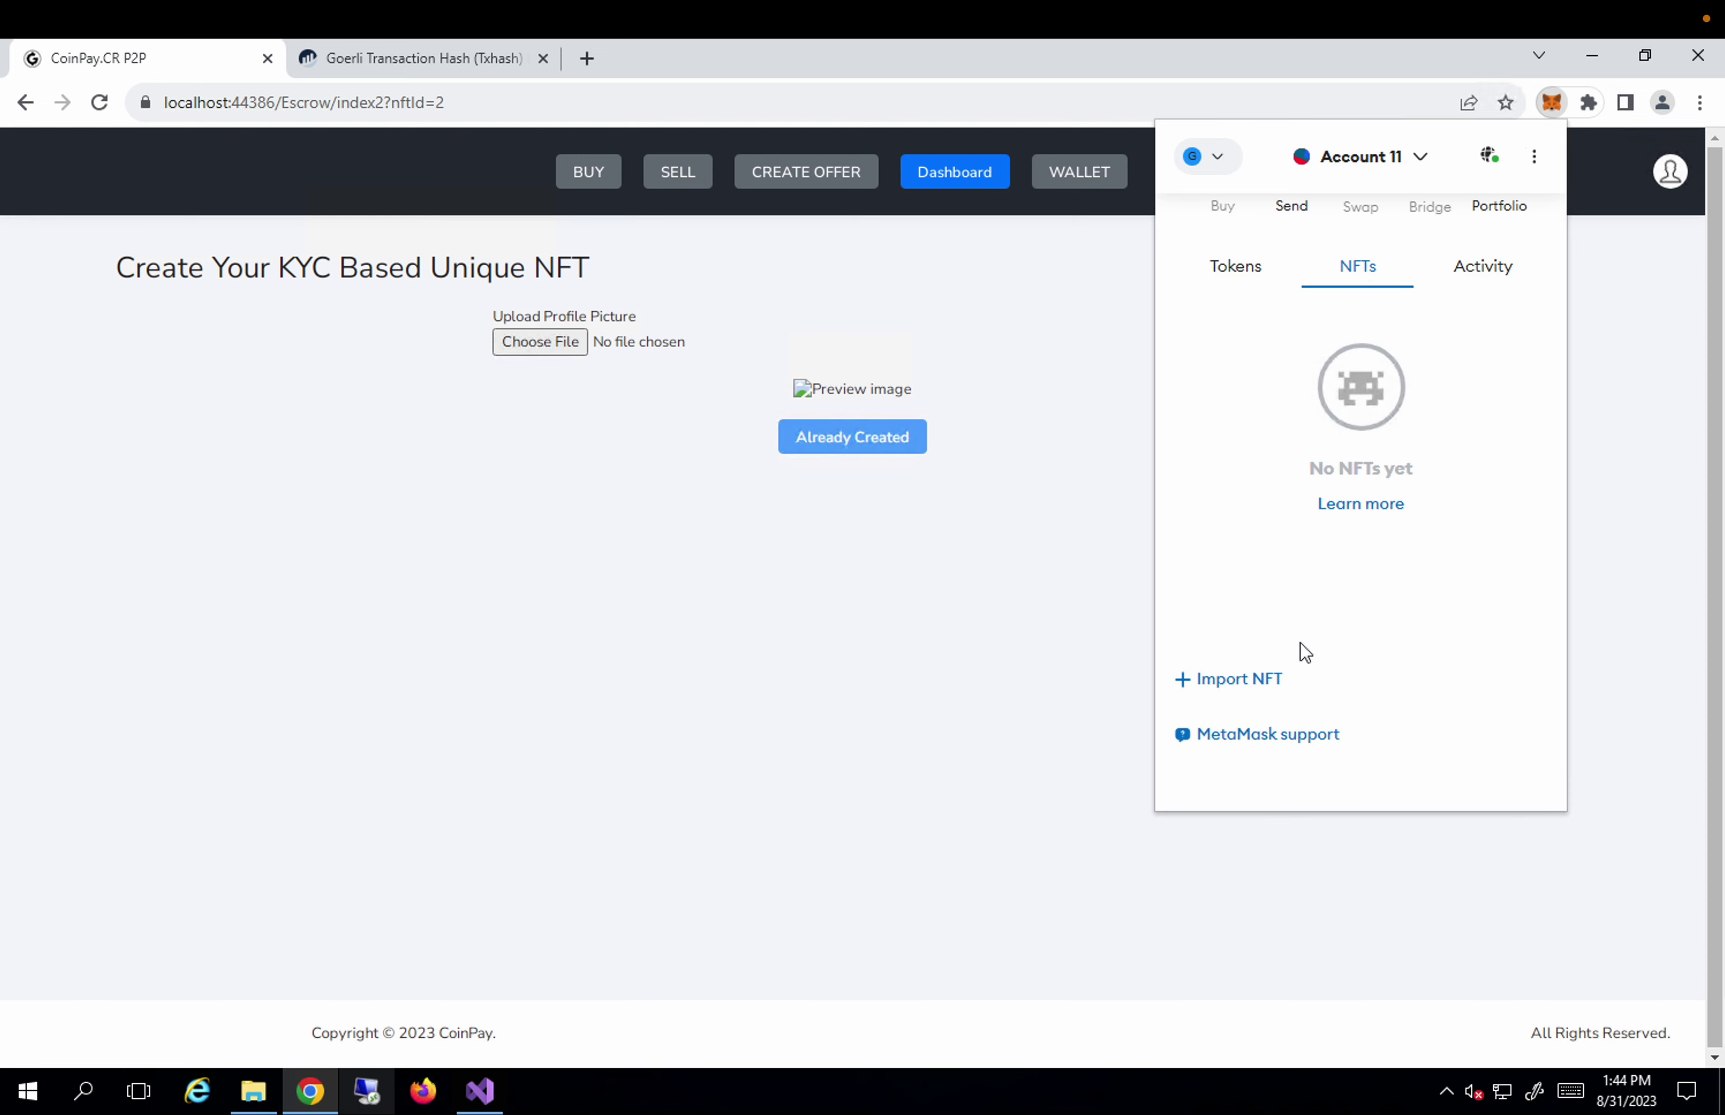
click(1238, 681)
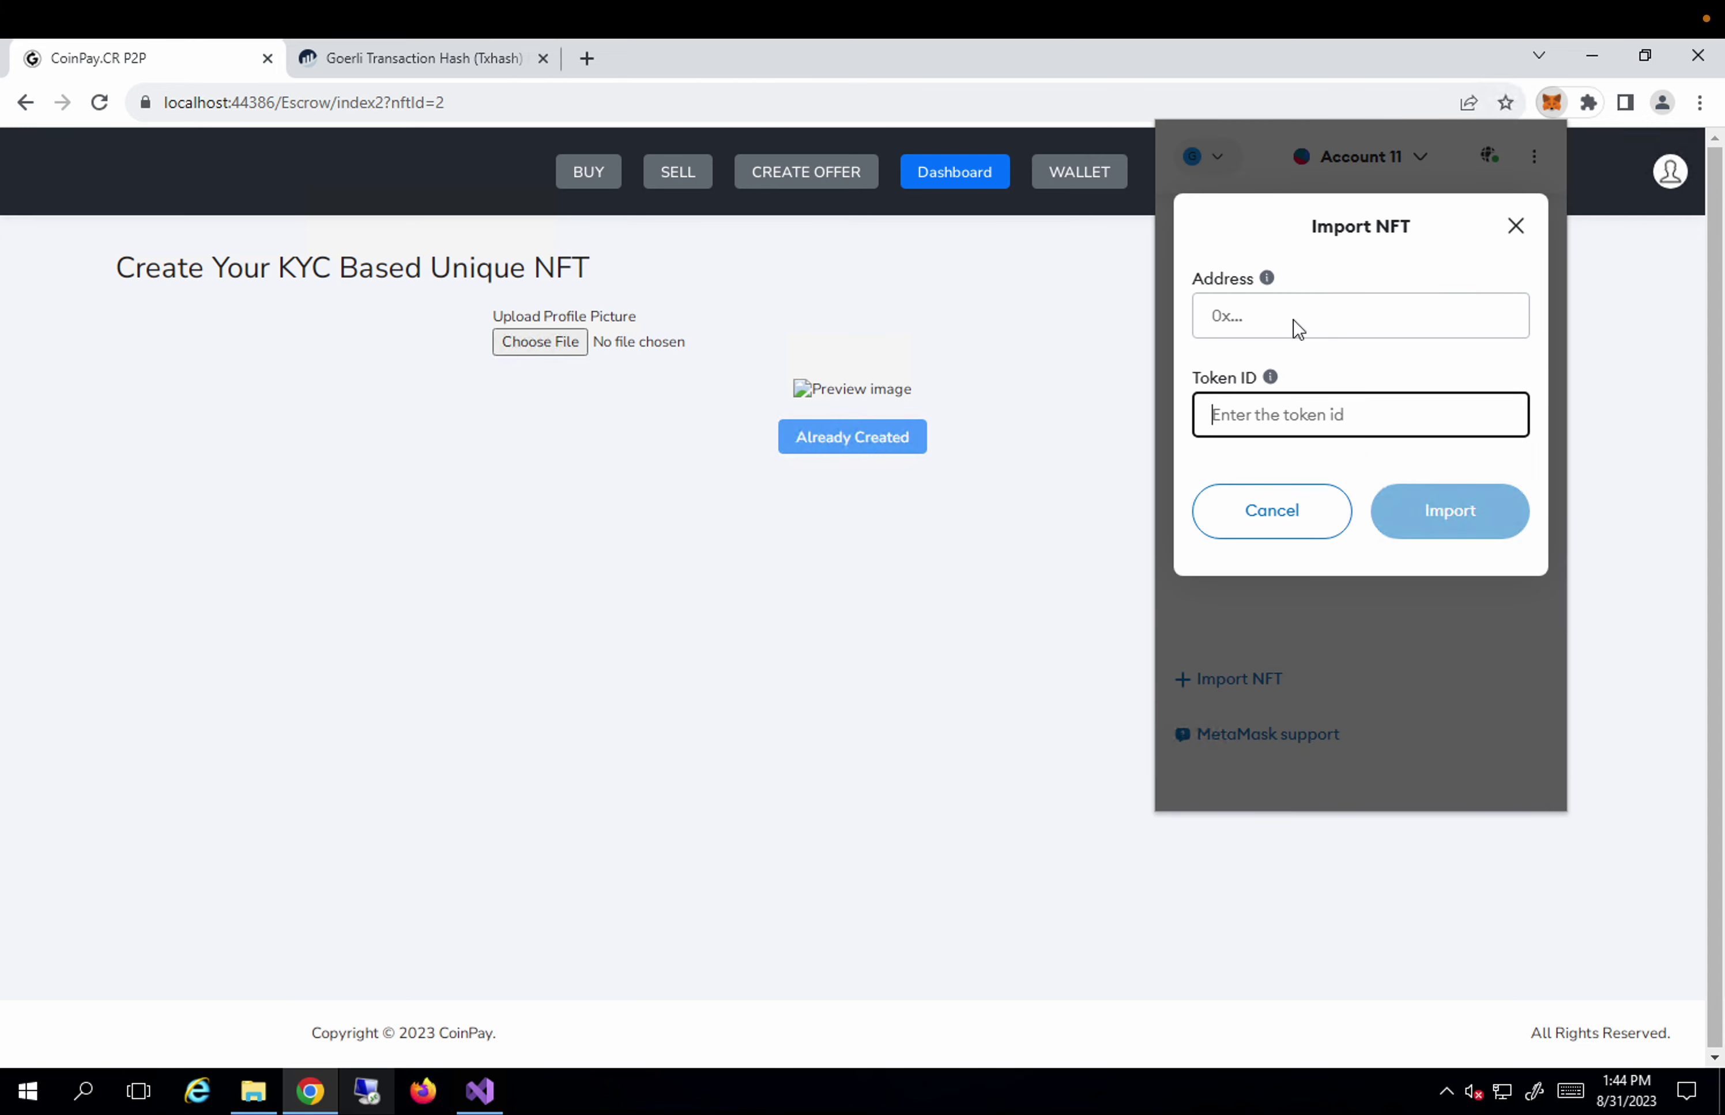
text(2)
click(1275, 318)
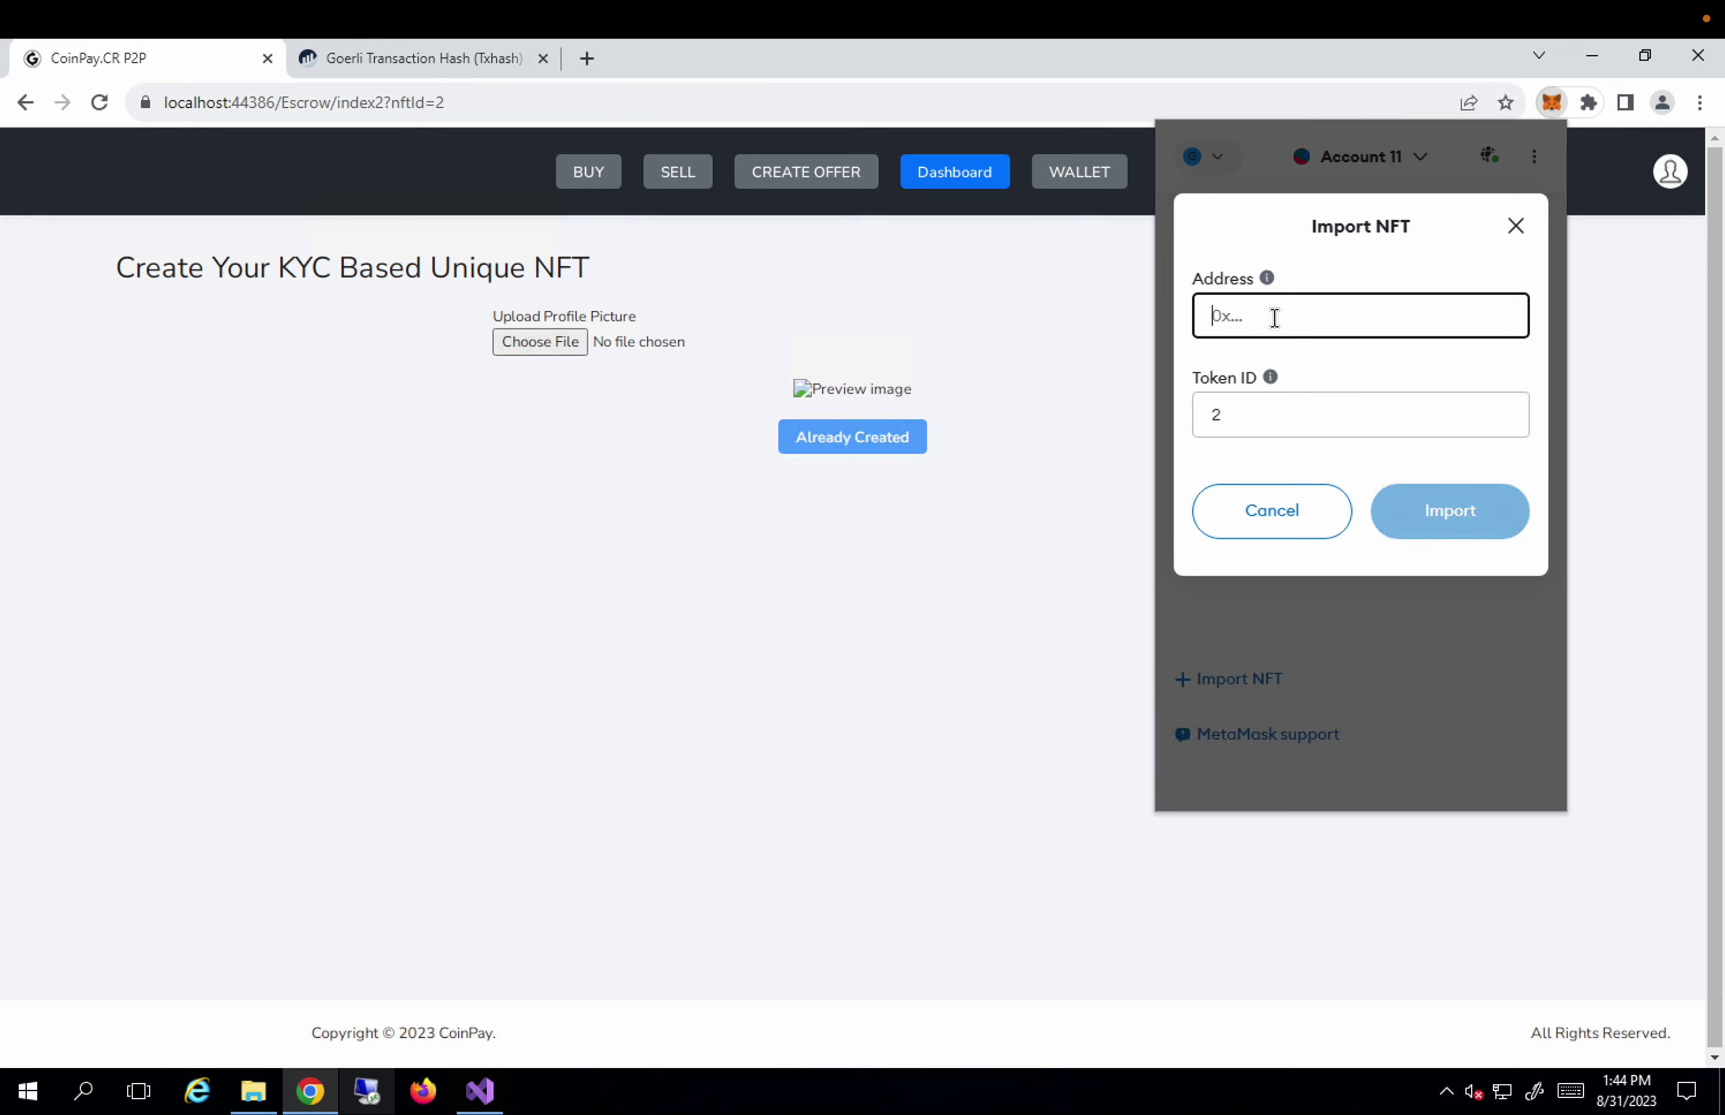
right_click(1275, 318)
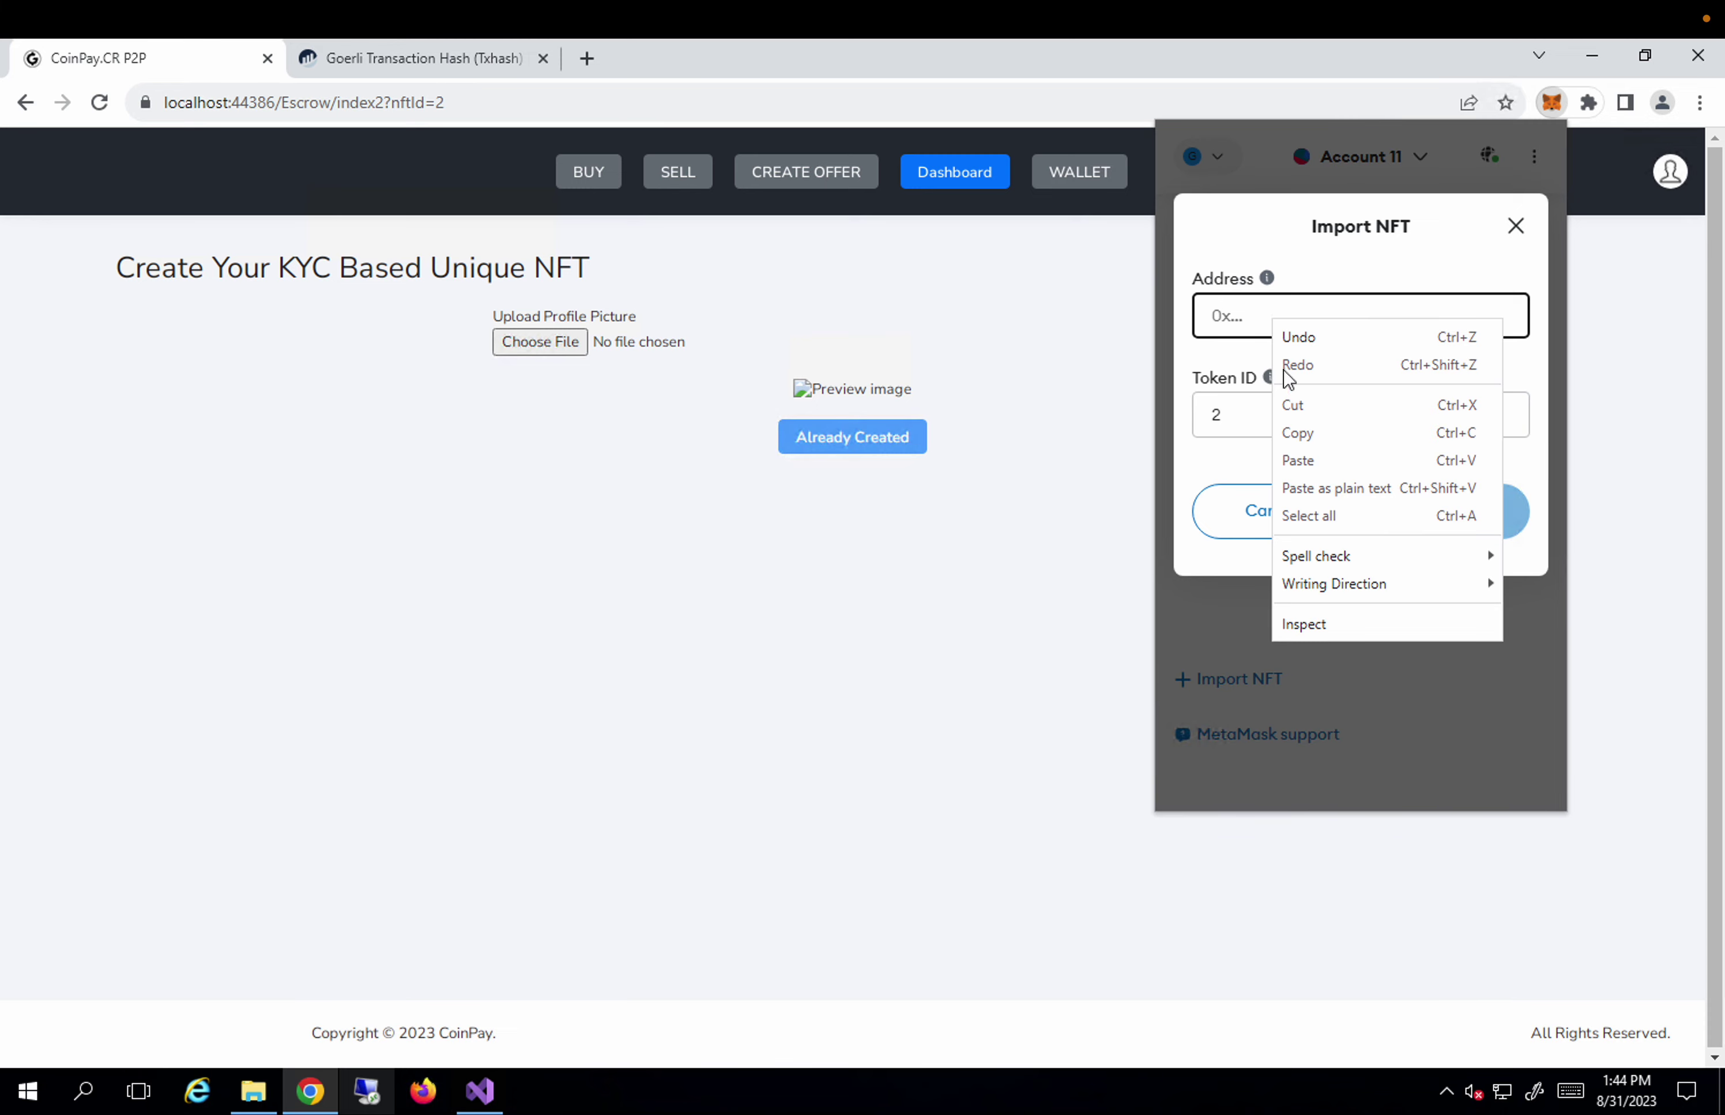
Copy the contract address again from the Etherscan transaction page.
click(479, 69)
click(443, 62)
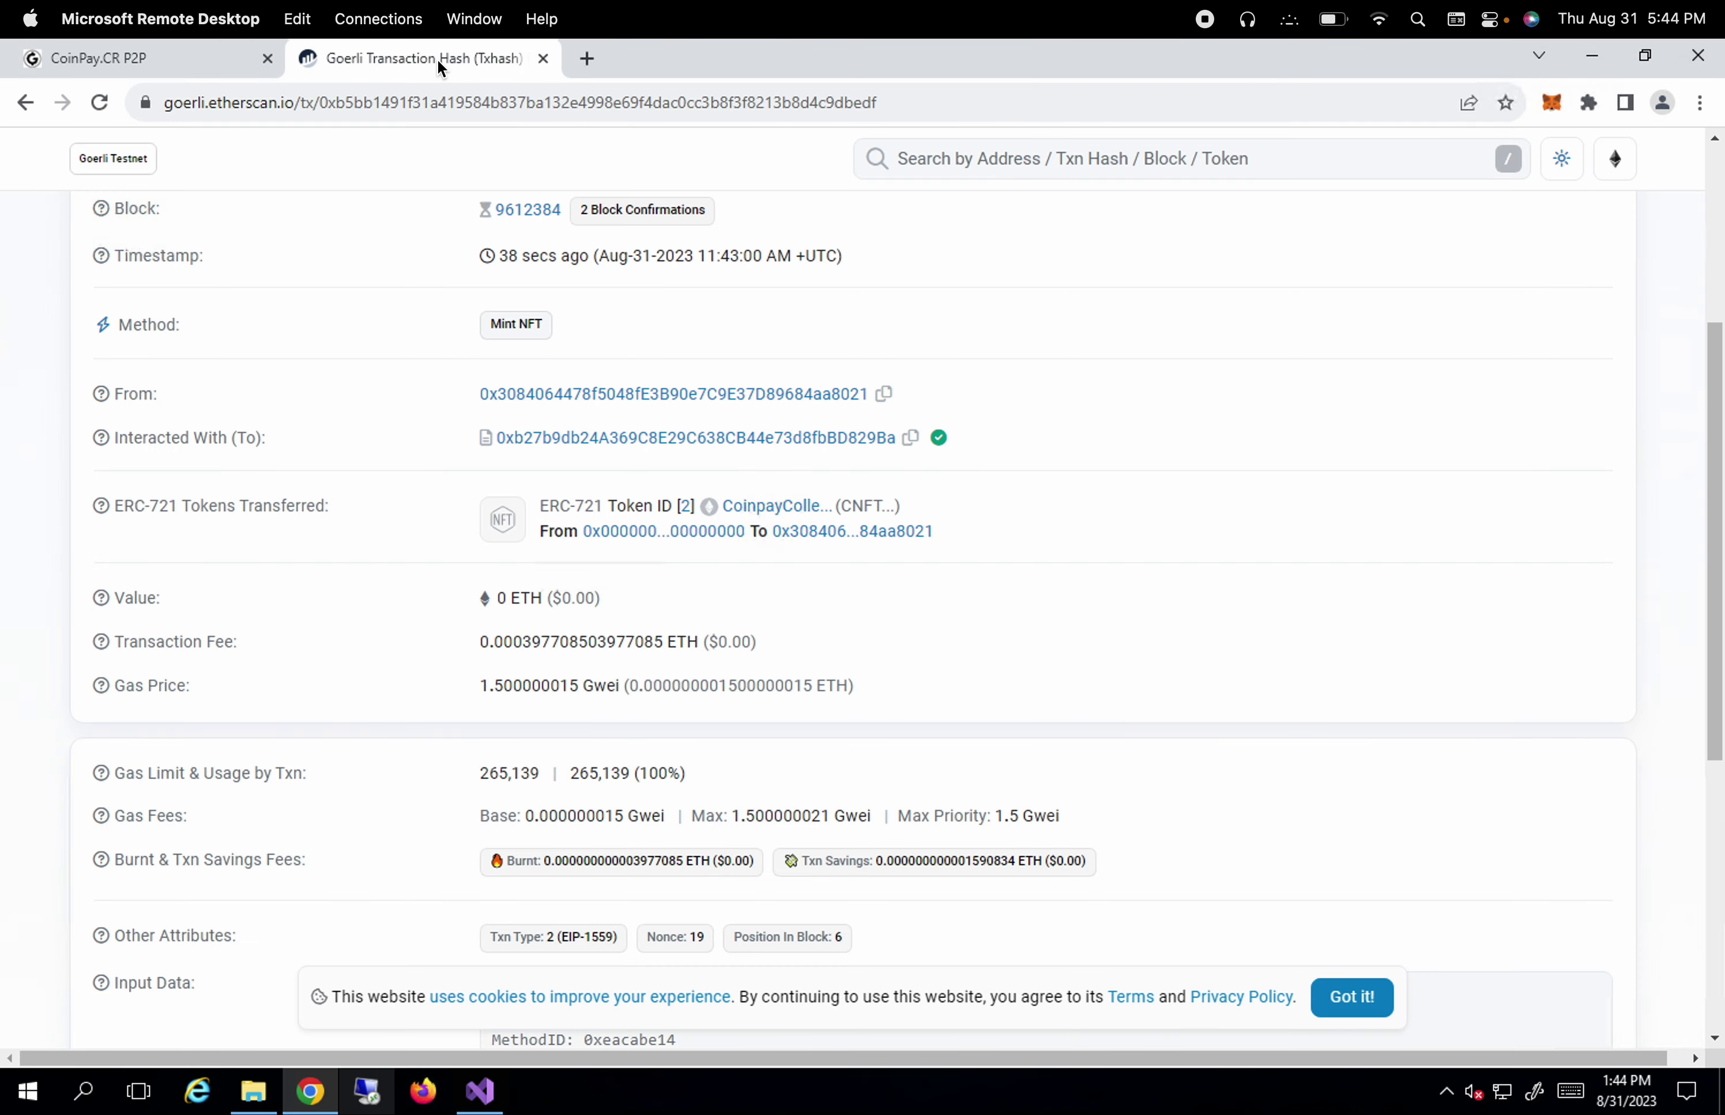
click(911, 439)
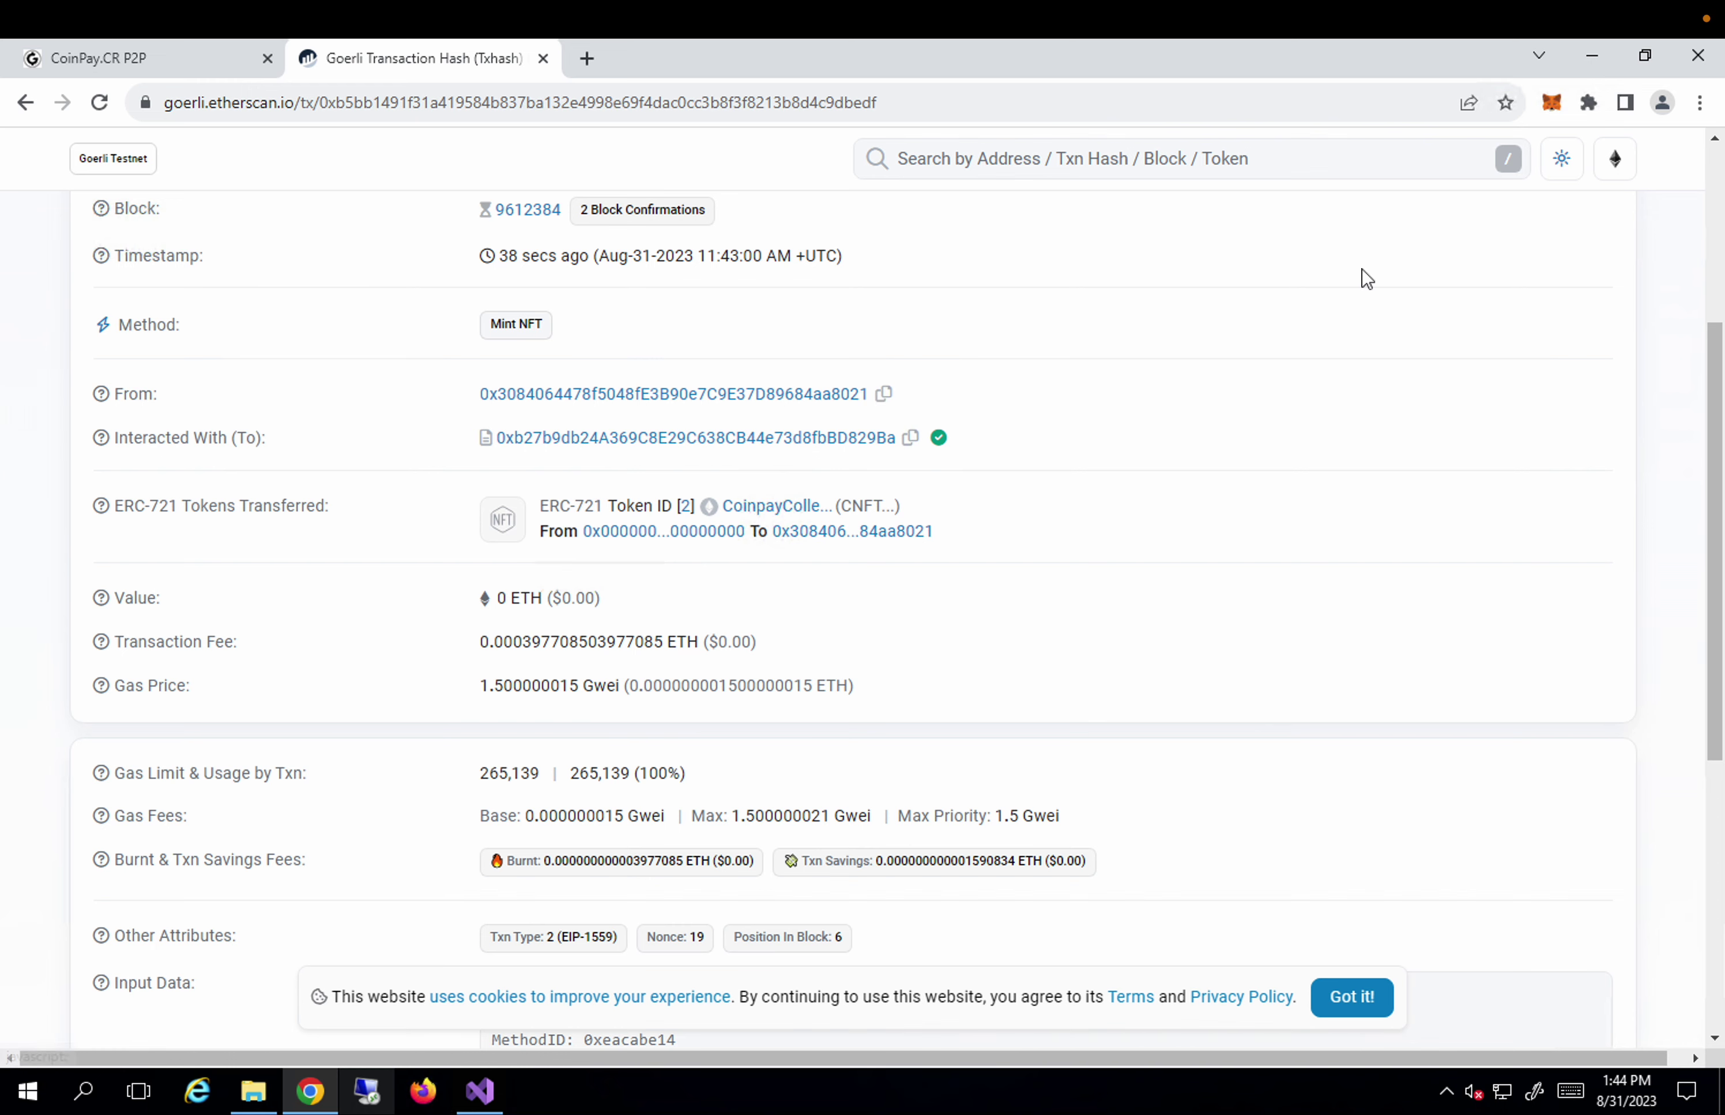
click(216, 61)
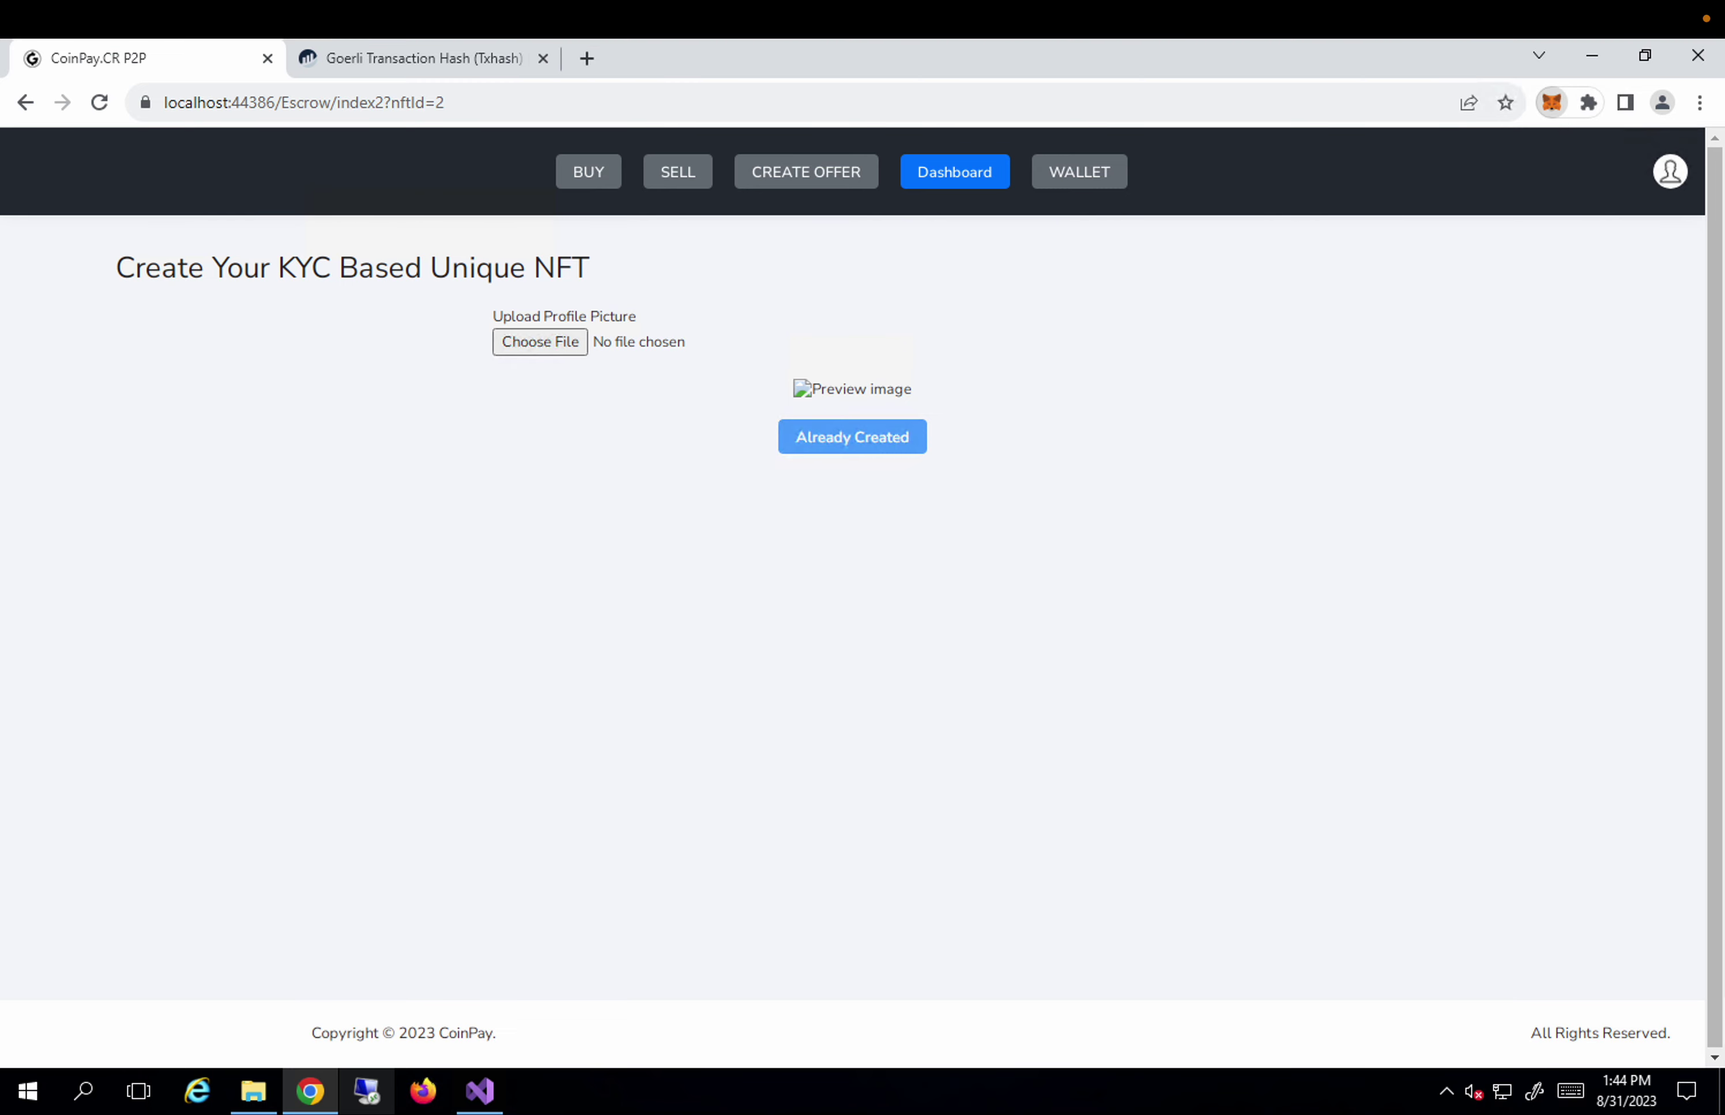
Import the NFT into MetaMask with the pasted contract address and Token ID 2.
click(1552, 102)
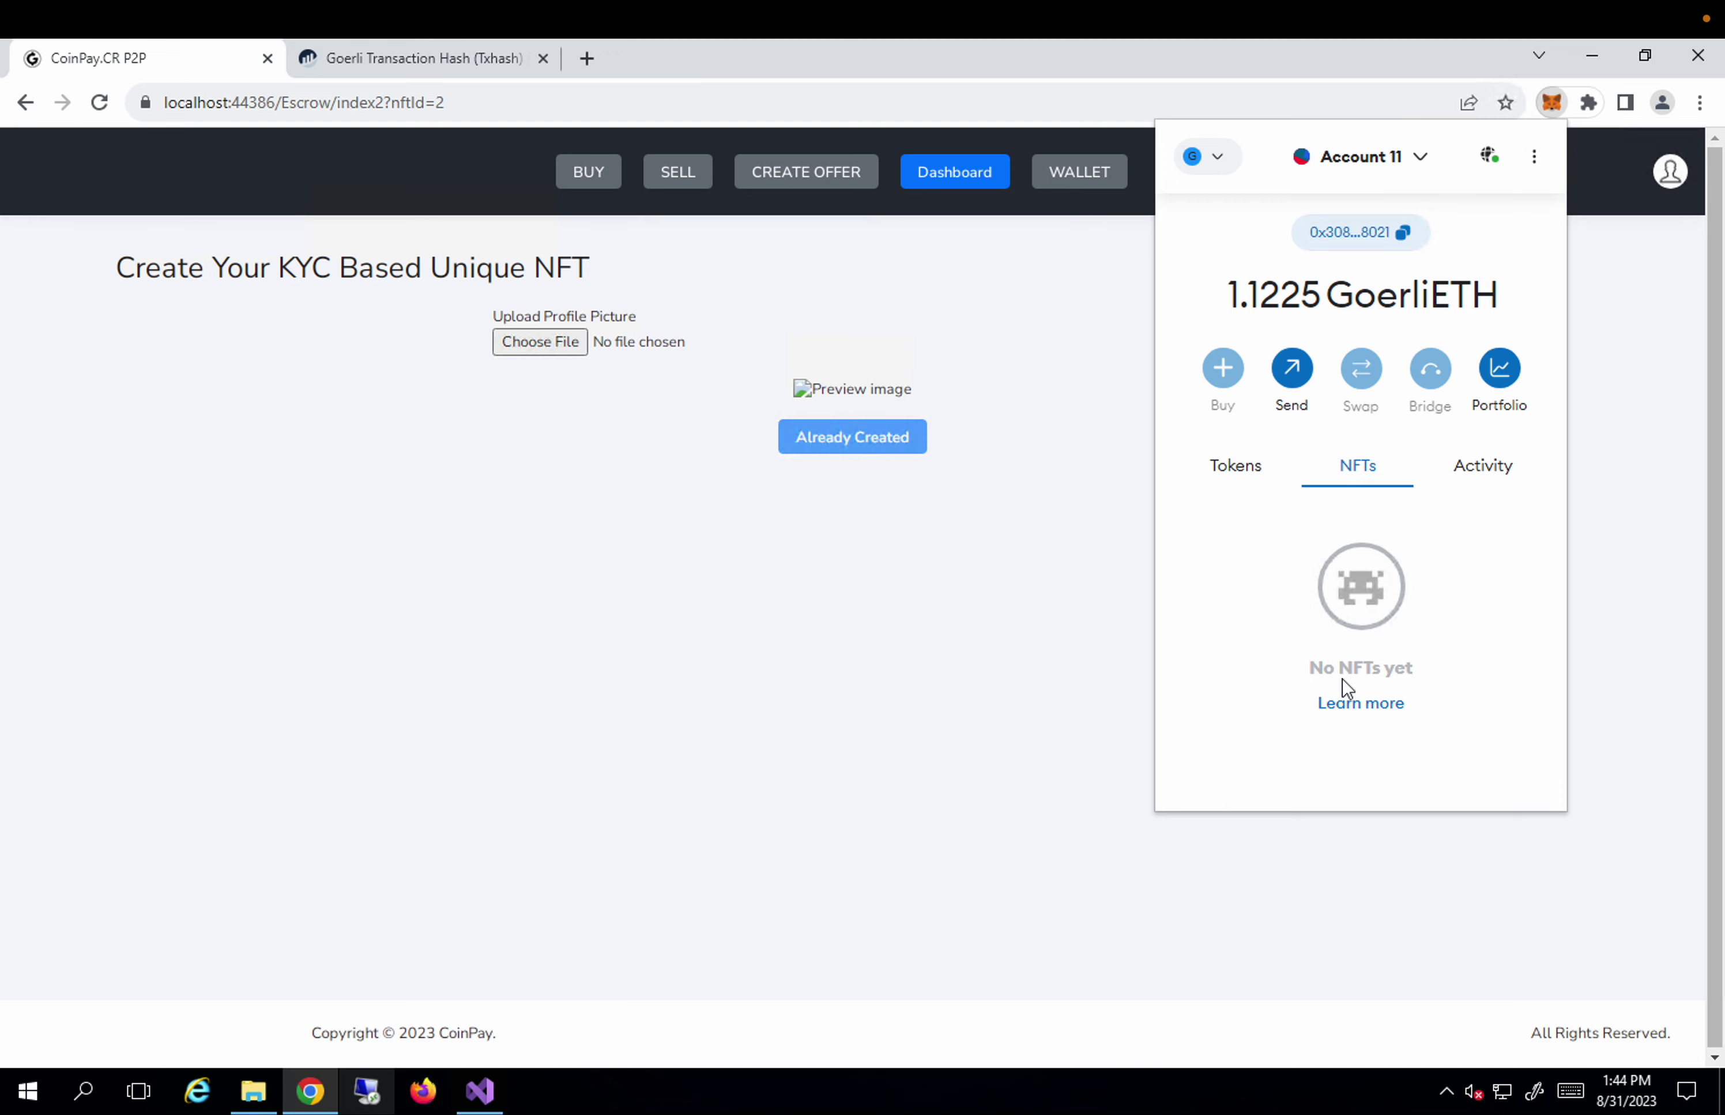
scroll(1315, 705, down, 3)
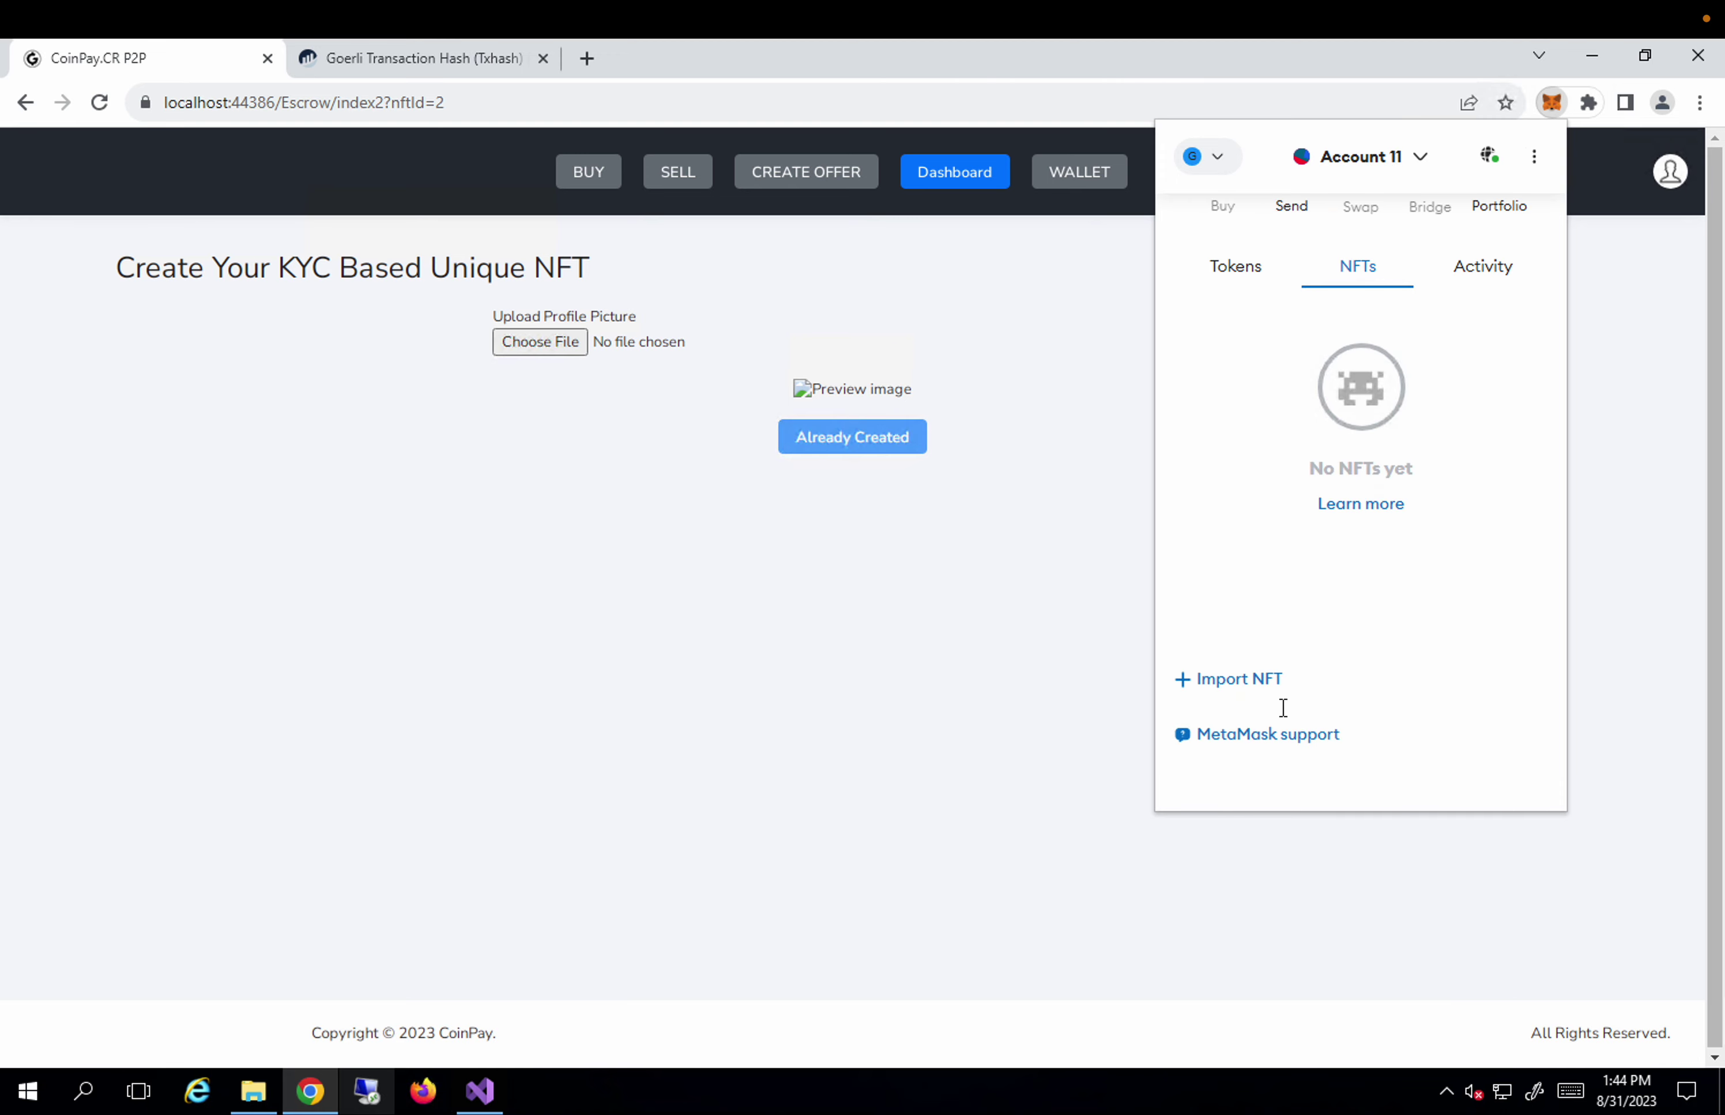
click(1246, 682)
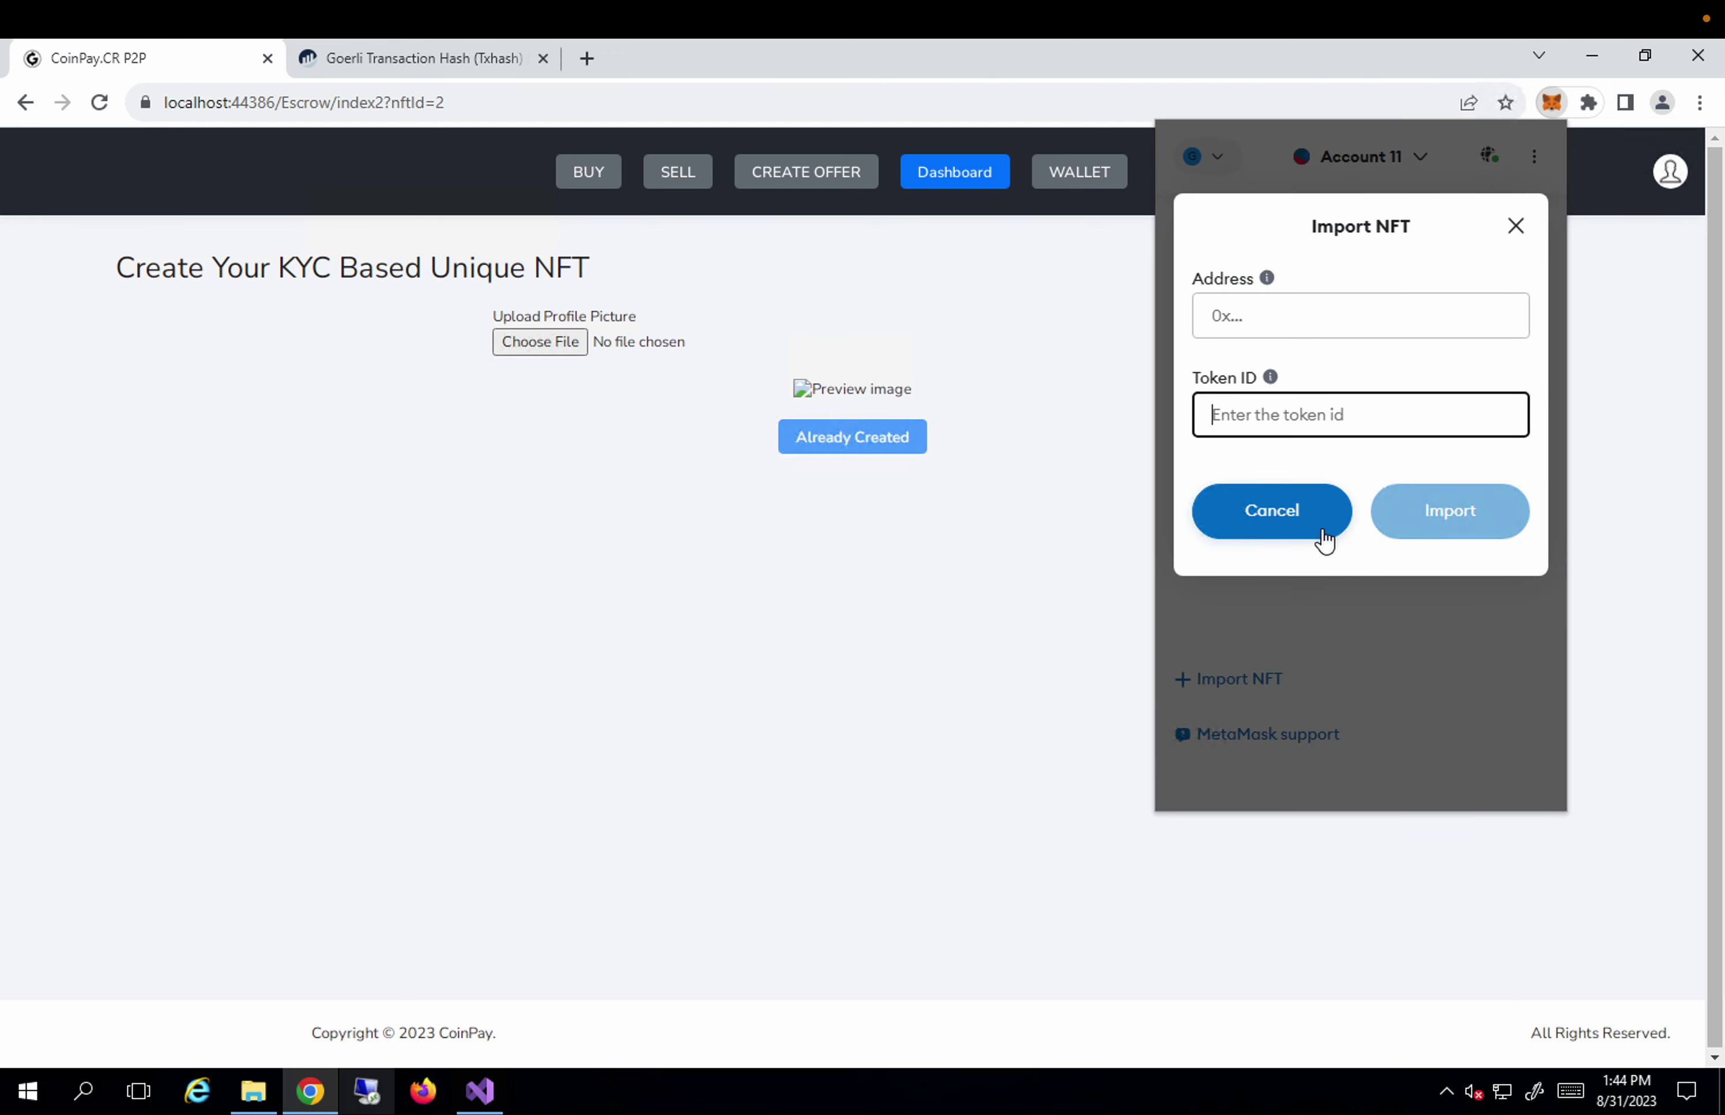
text(2)
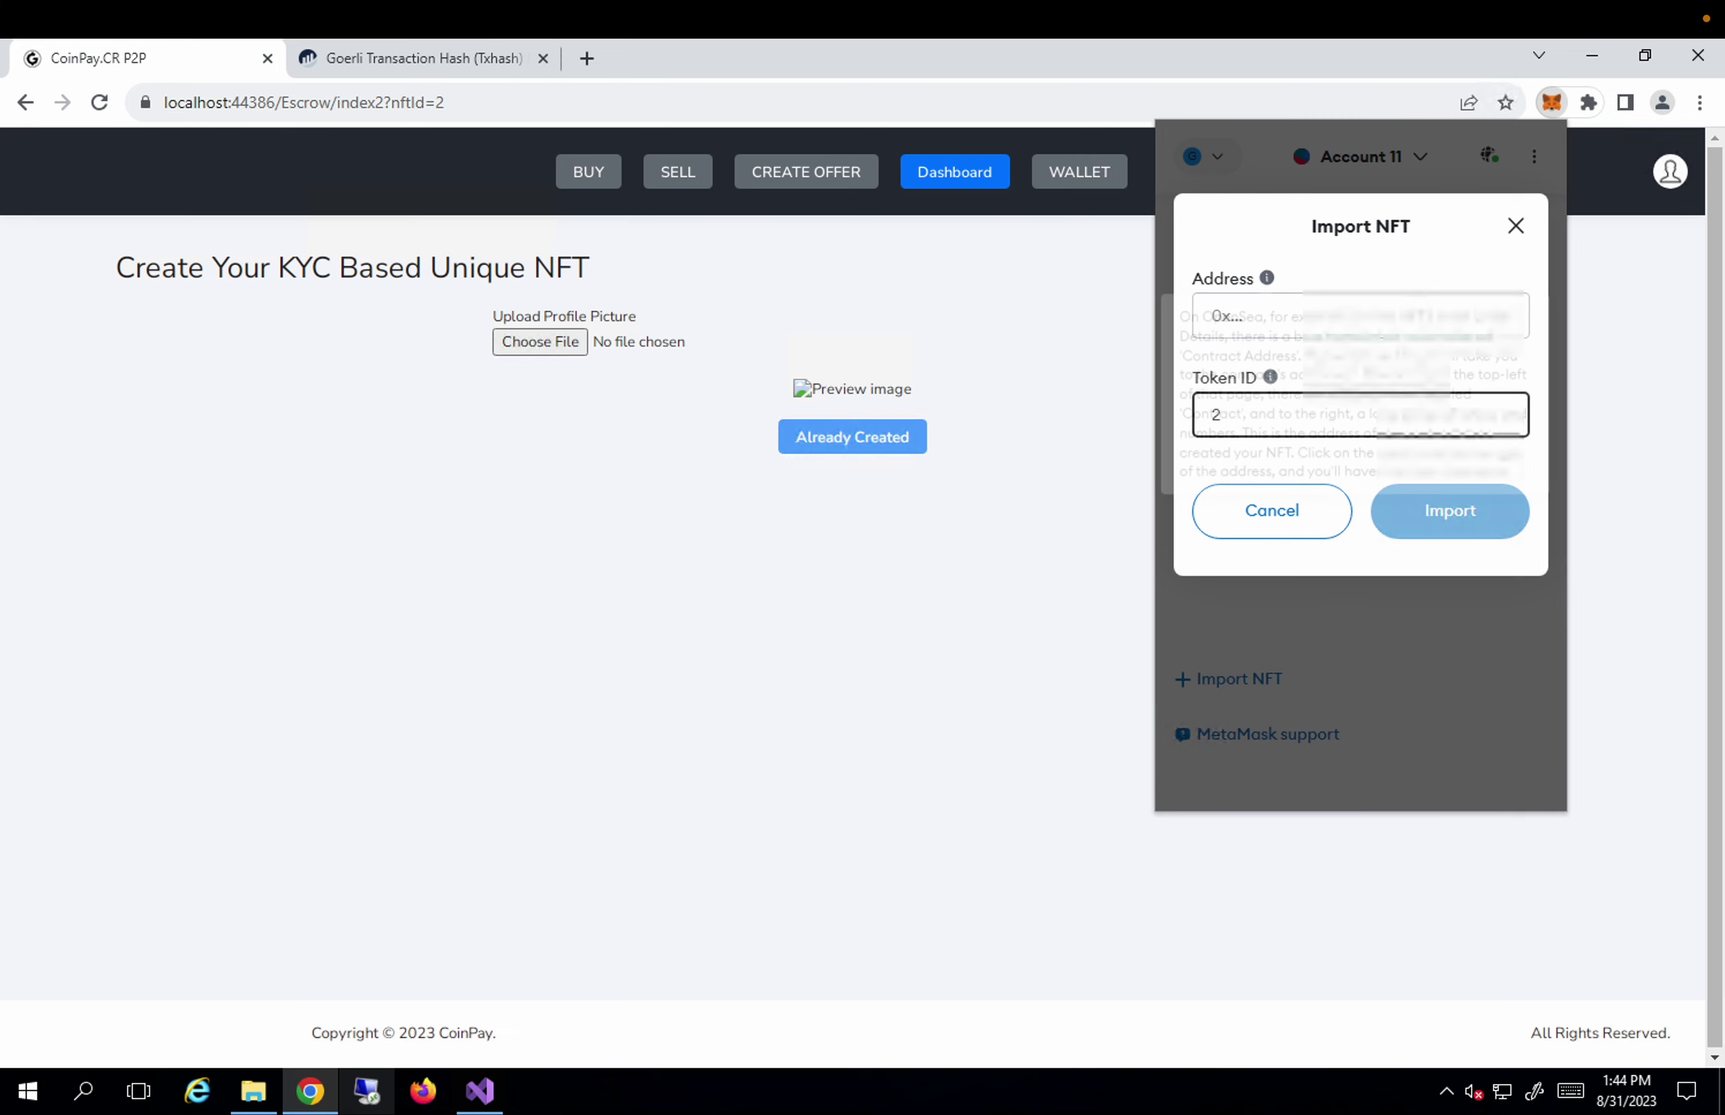
click(1255, 310)
key(ctrl+v)
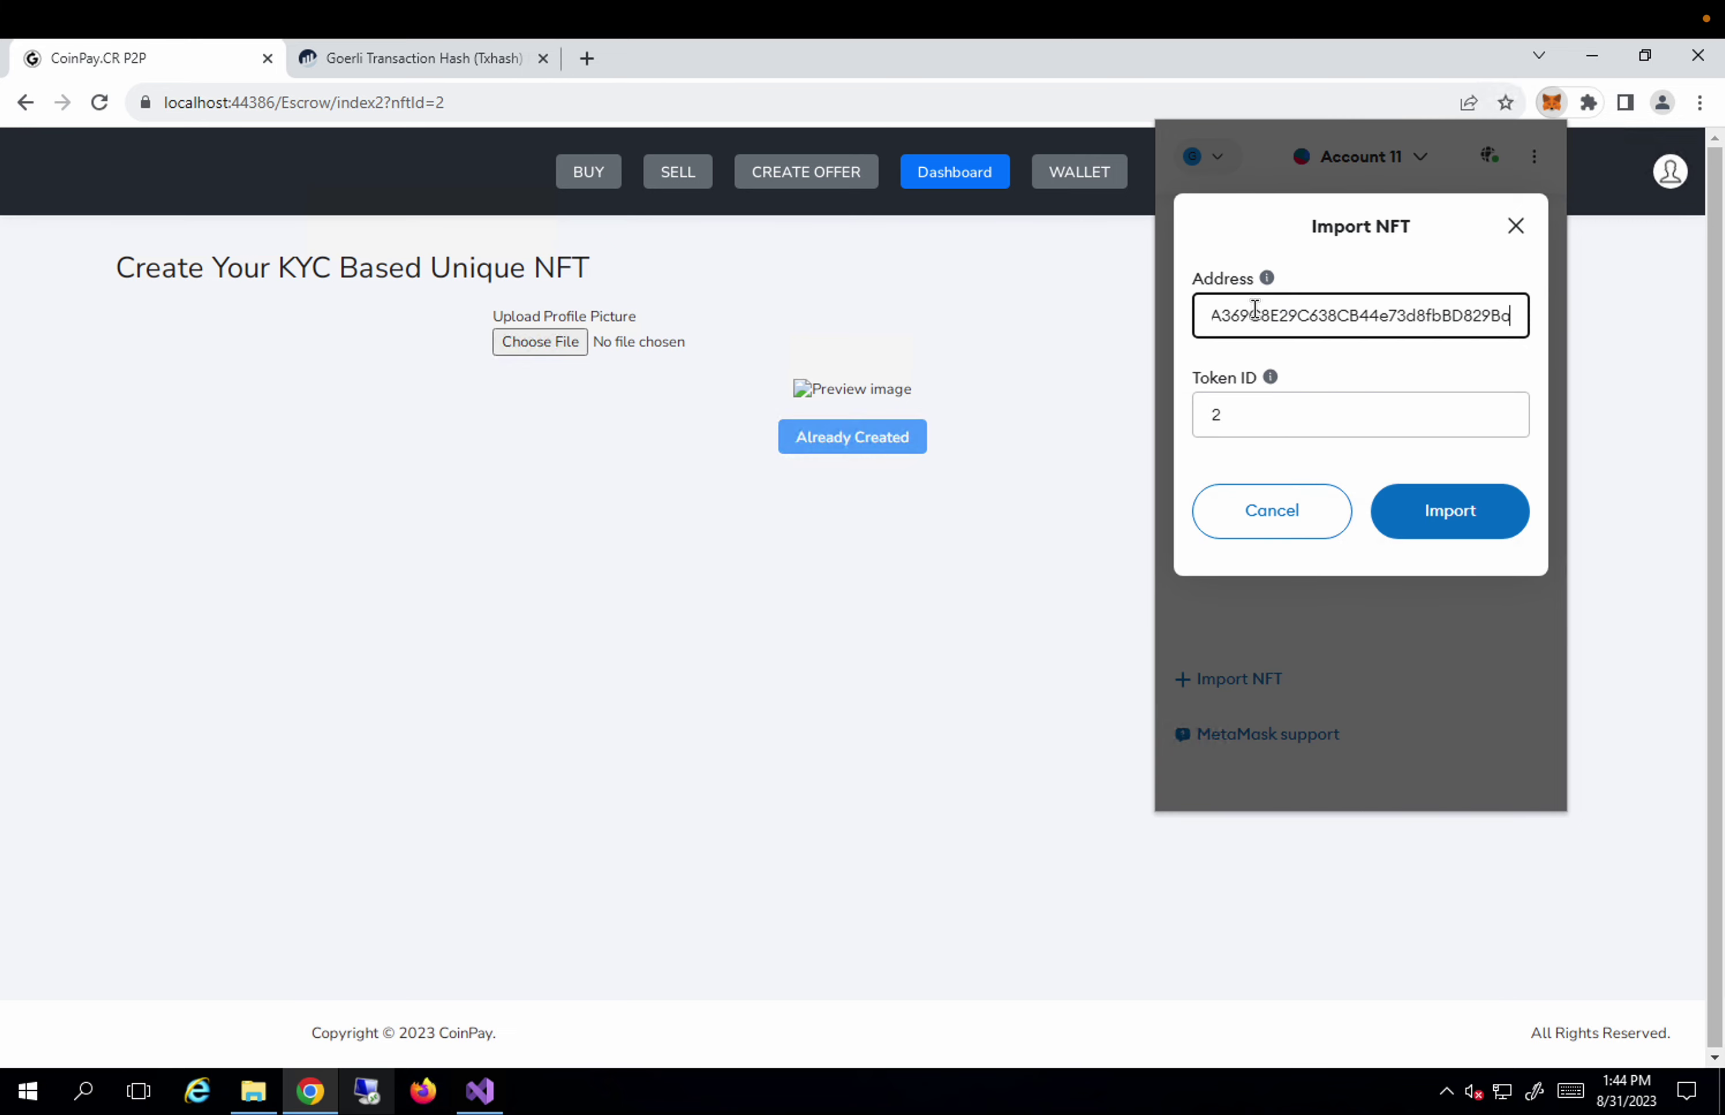
click(1437, 528)
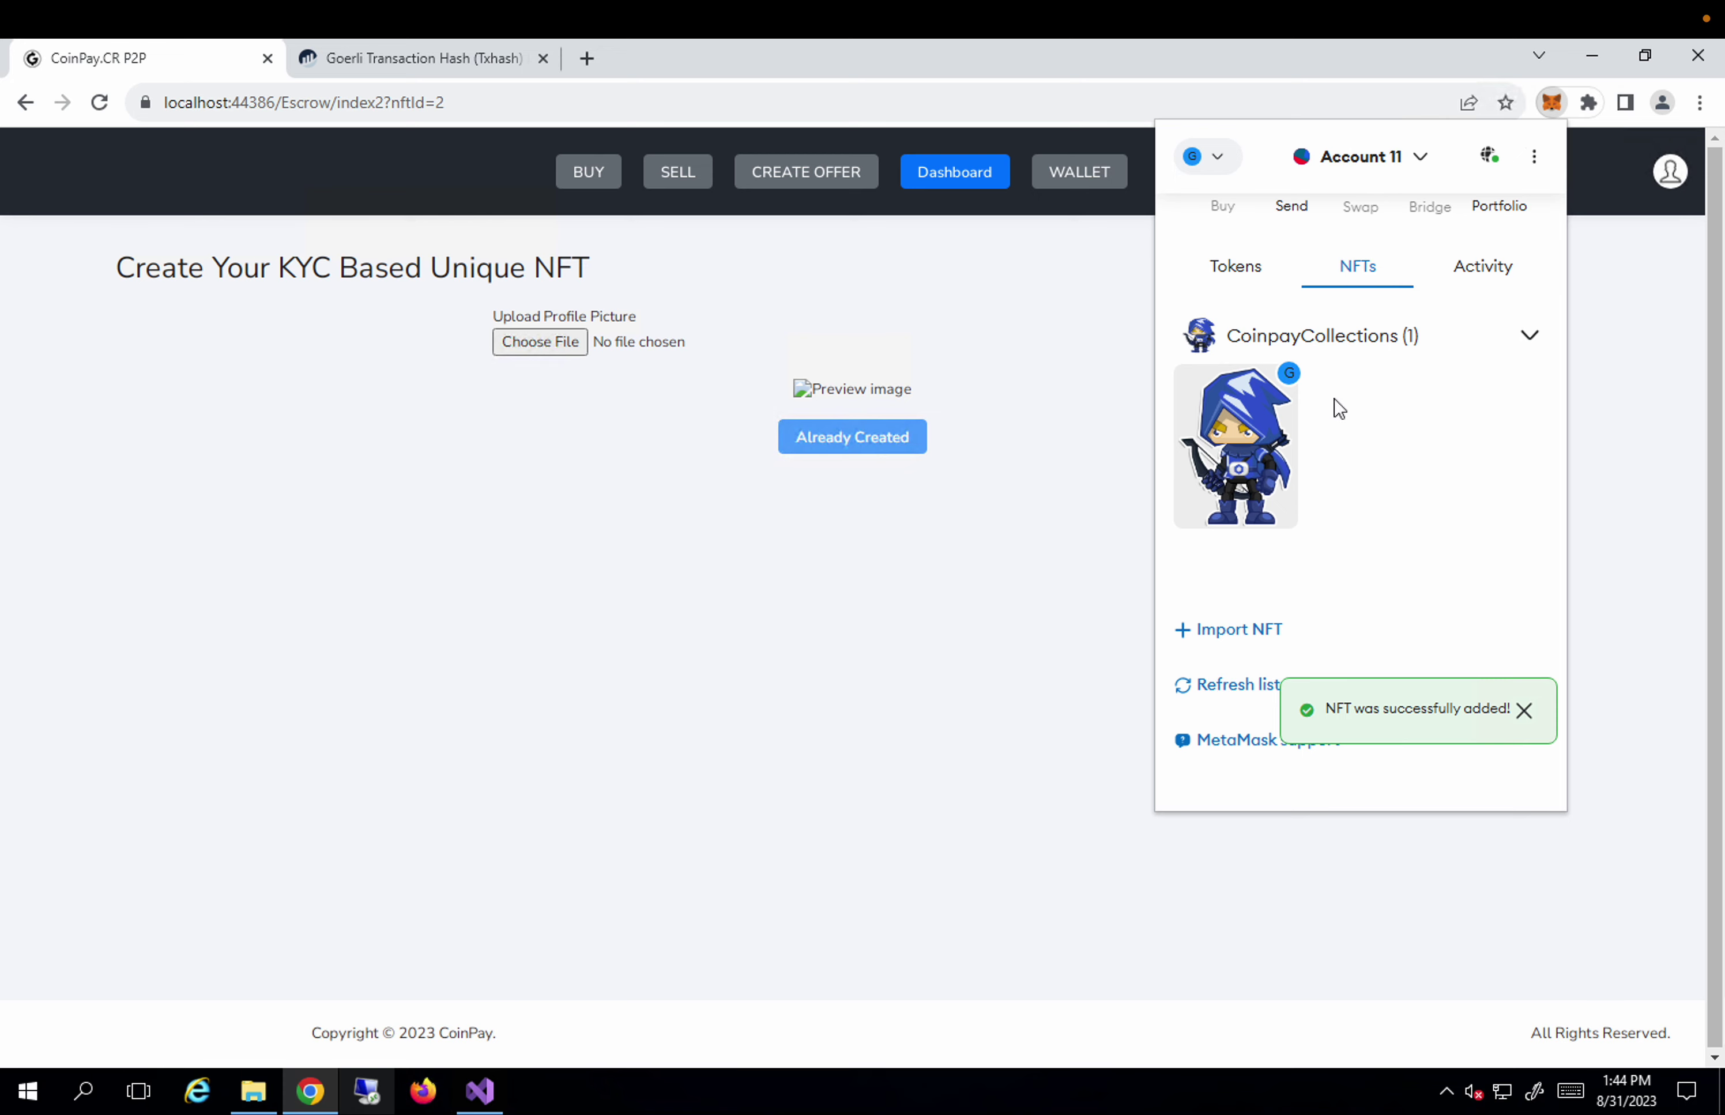
Log out of CoinPay from the profile menu, then open and close the MetaMask popup.
click(1012, 566)
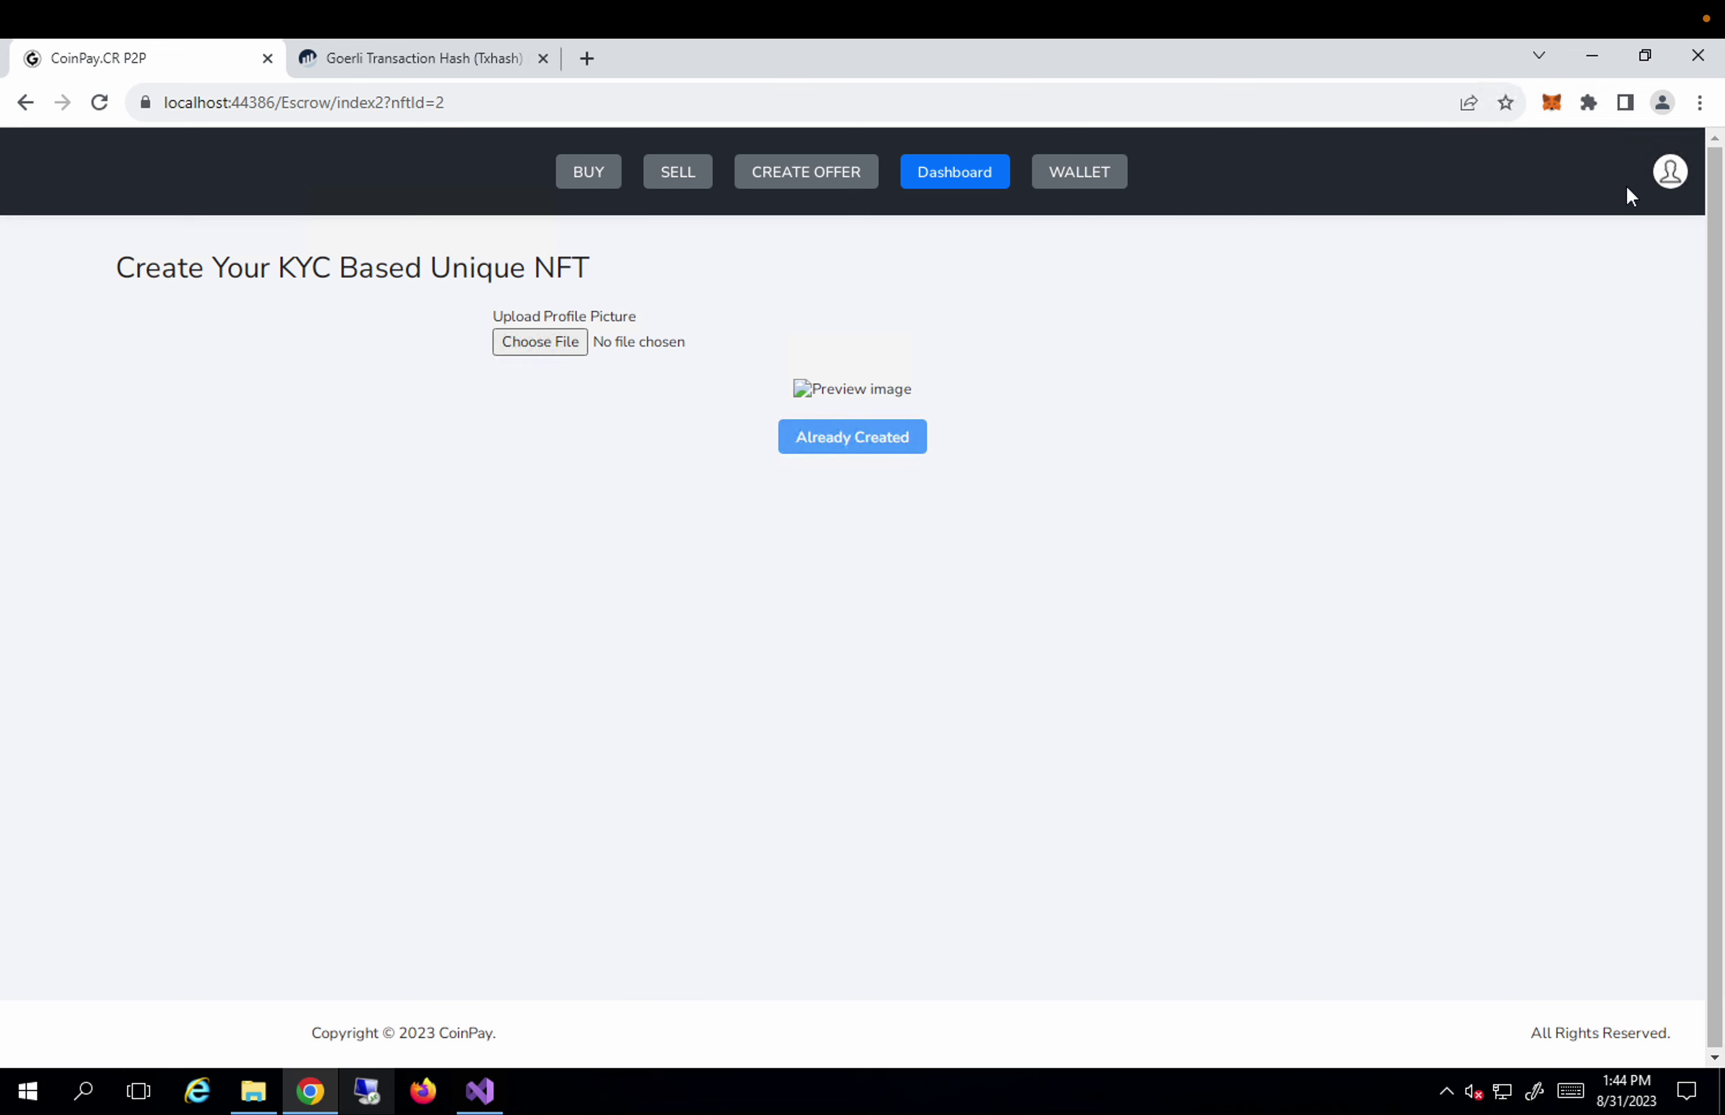
click(1660, 180)
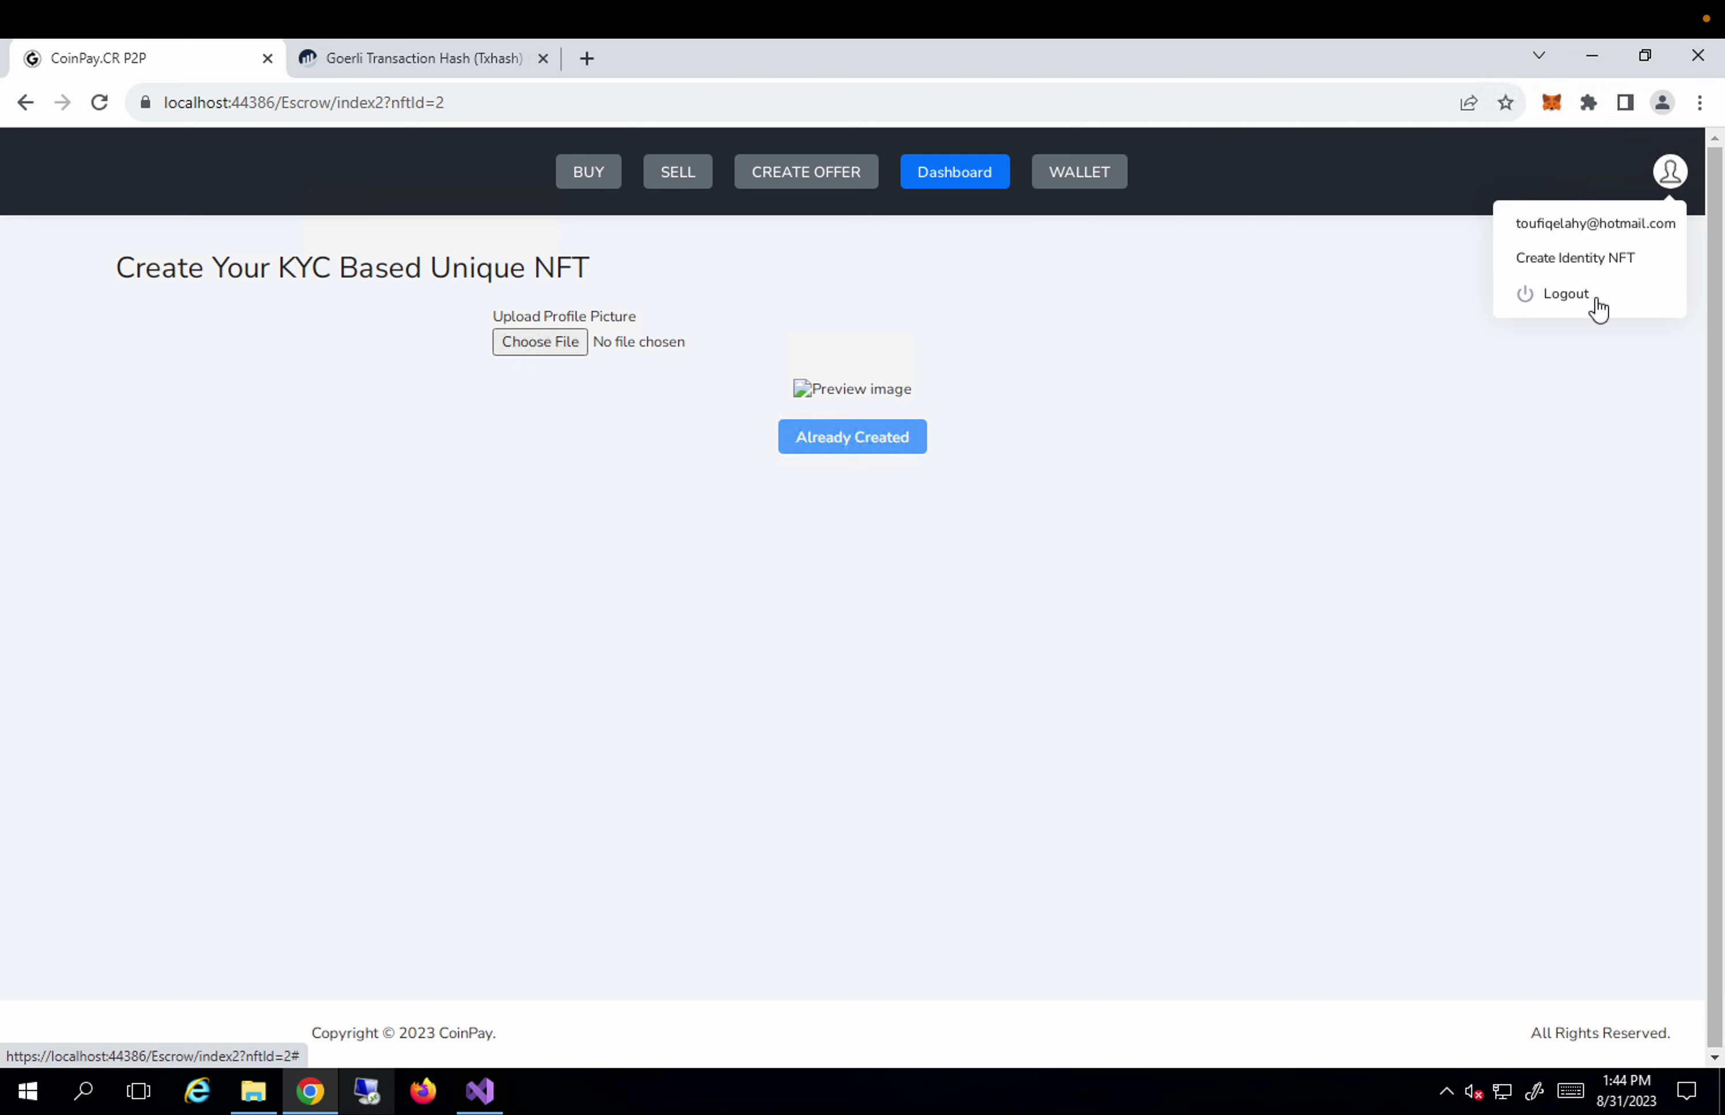
click(1565, 294)
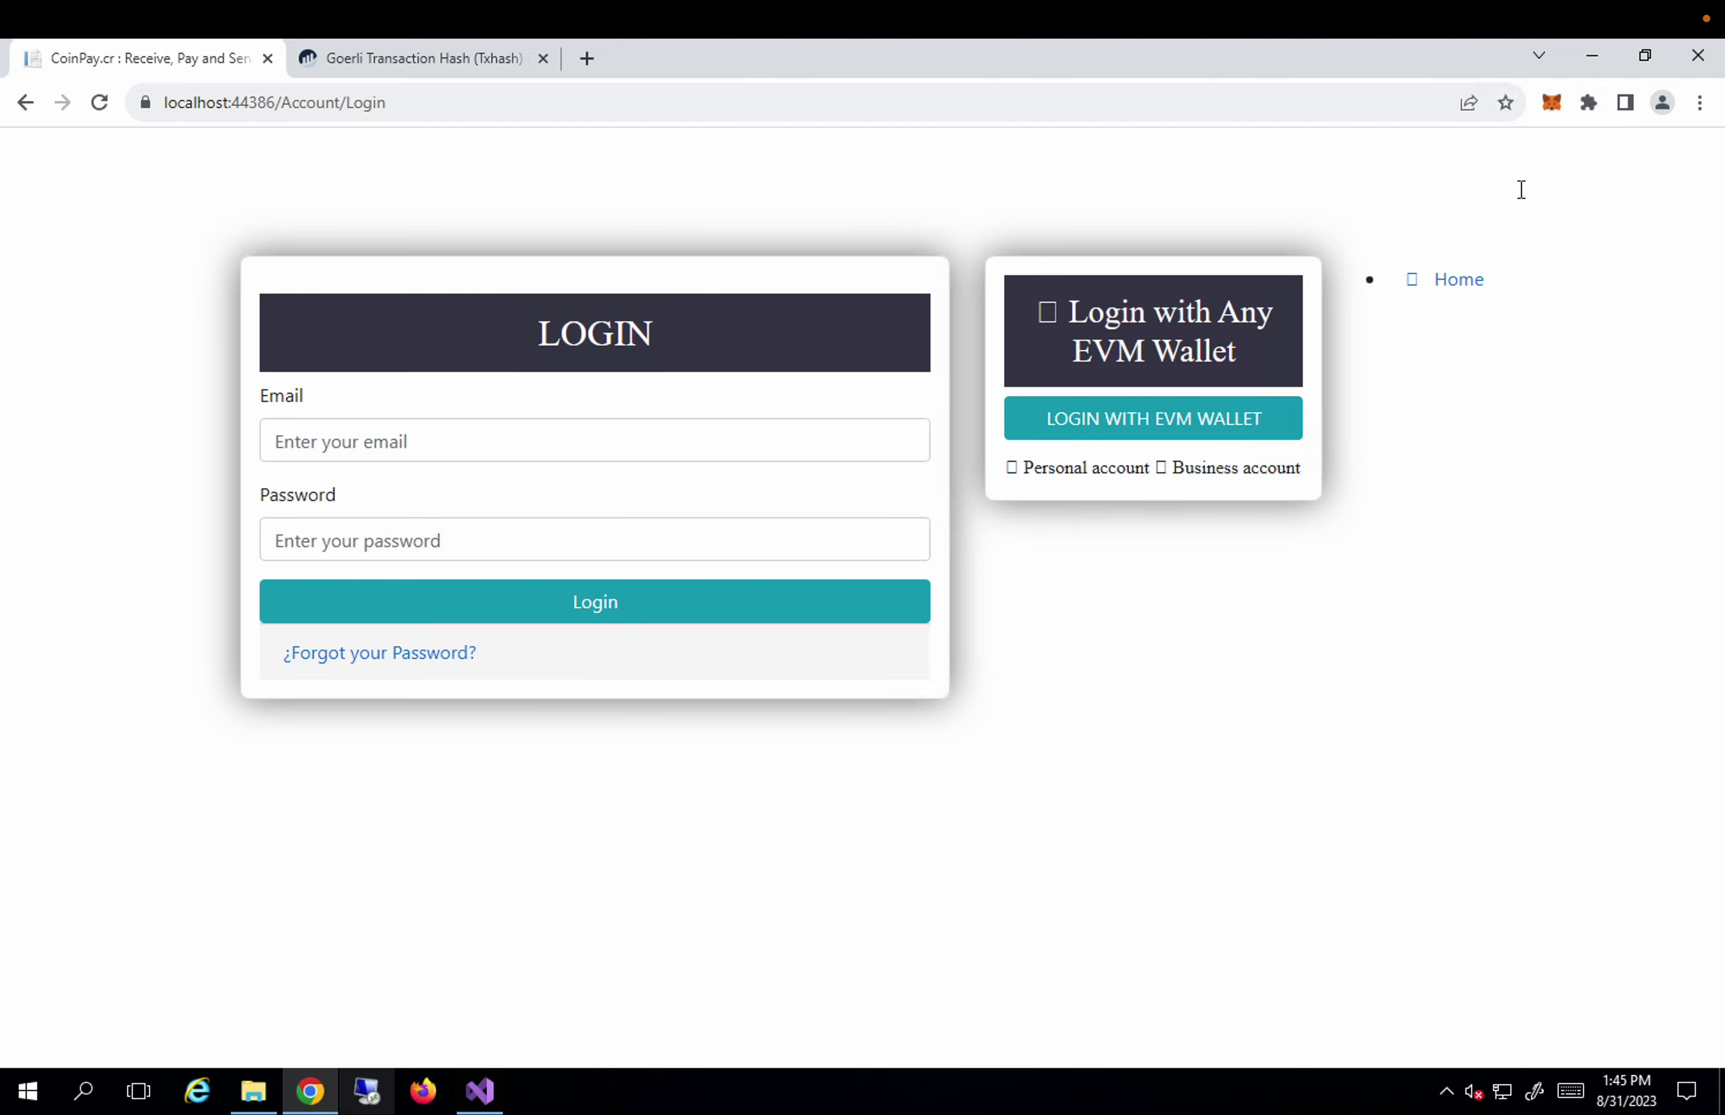
click(1555, 115)
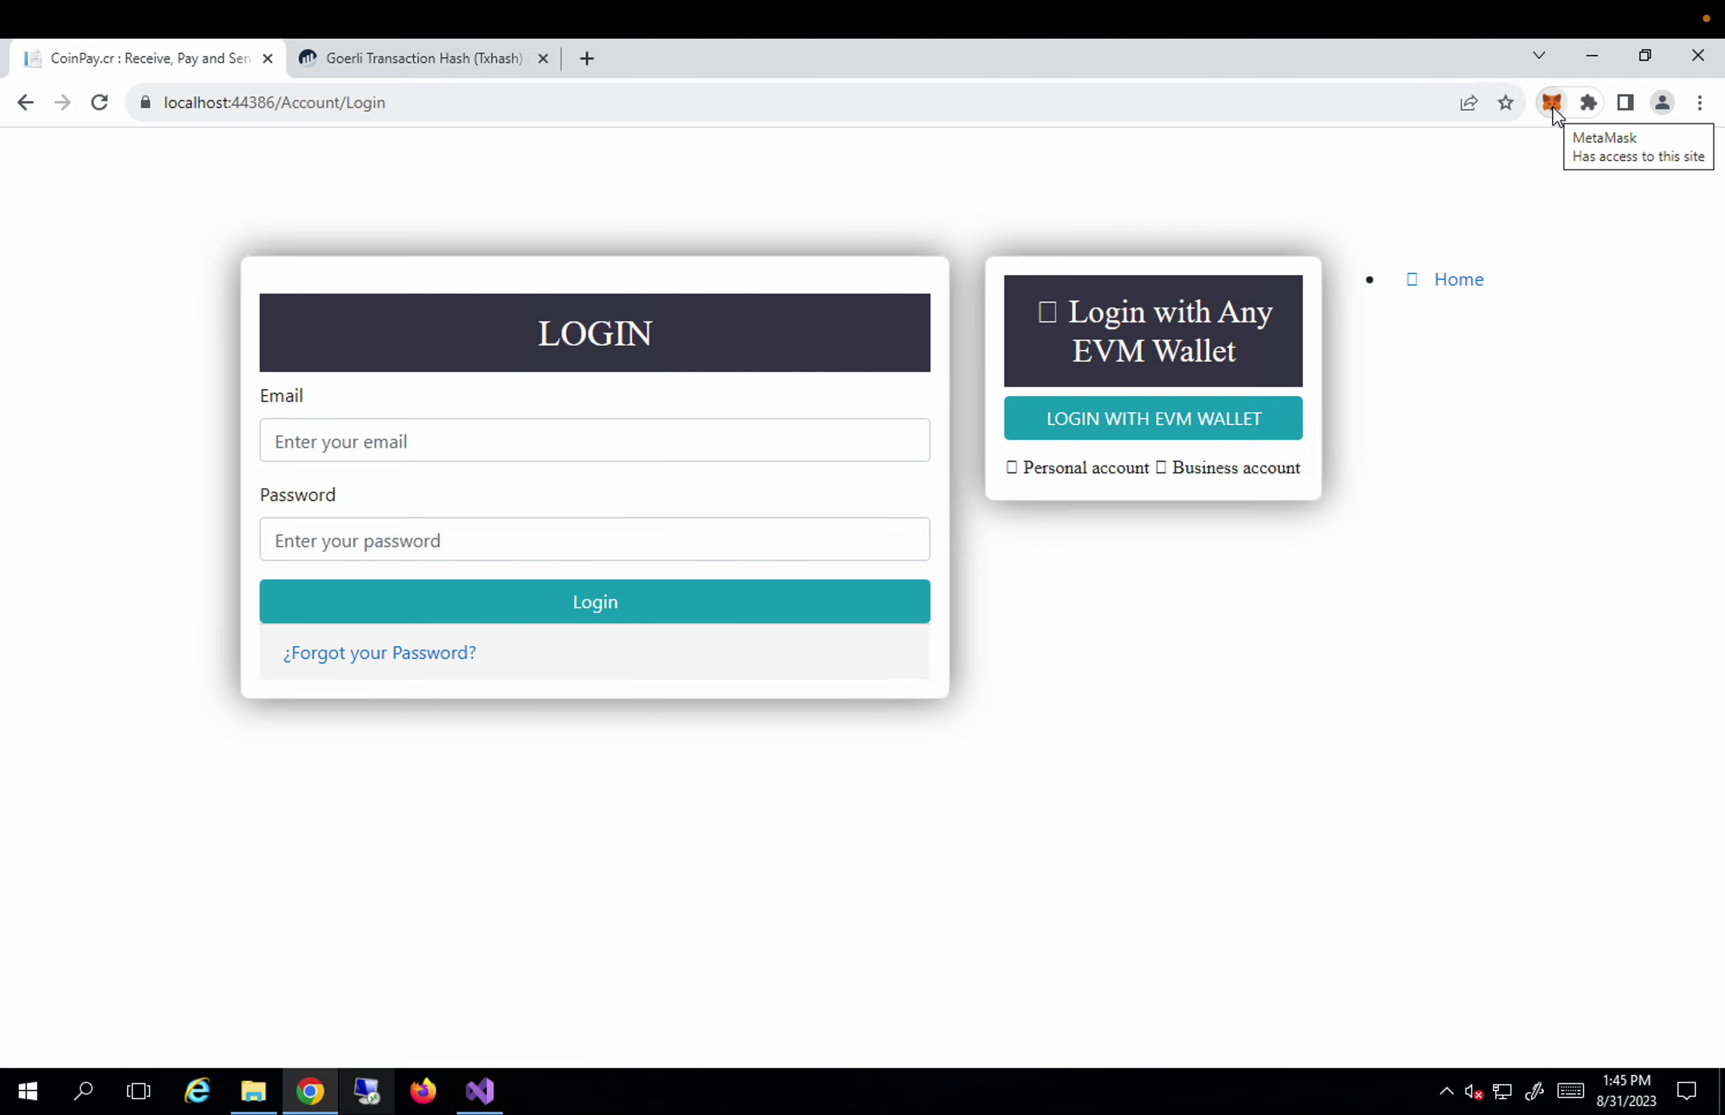
click(1553, 103)
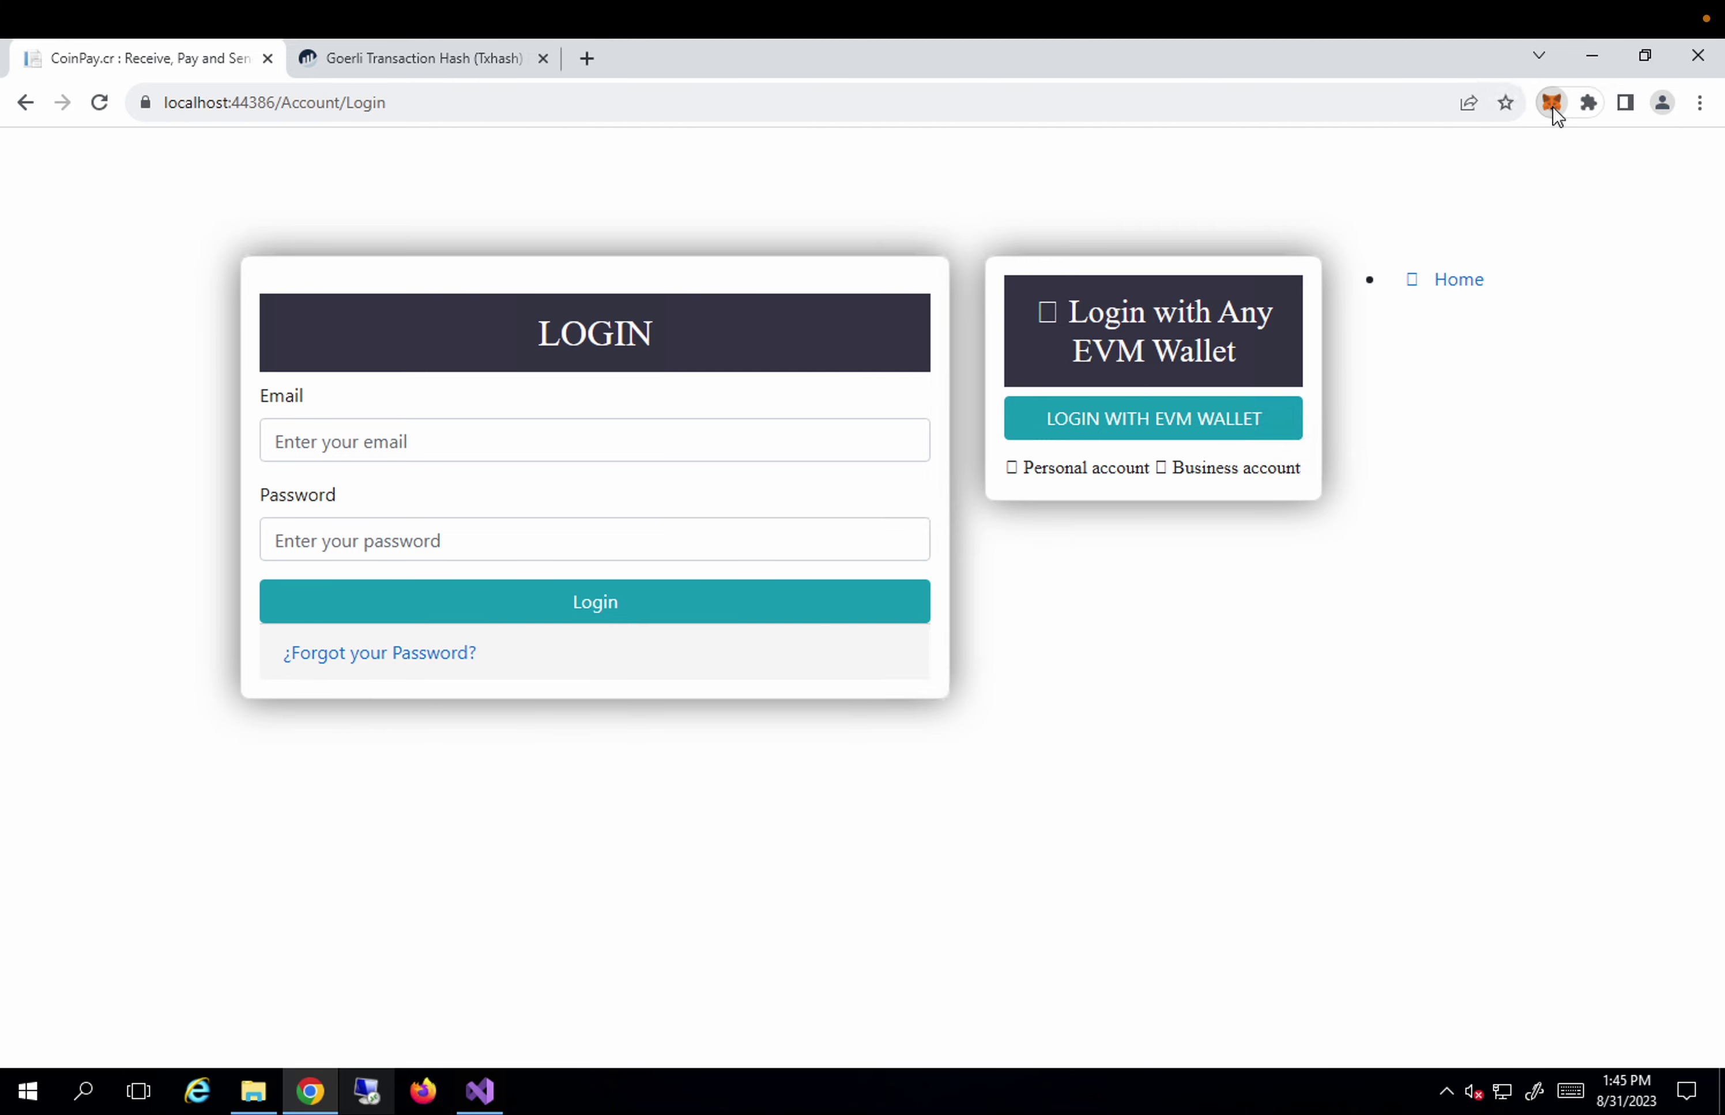
click(1611, 341)
Log in through LOGIN WITH EVM WALLET and sign the MetaMask signature request.
click(1153, 418)
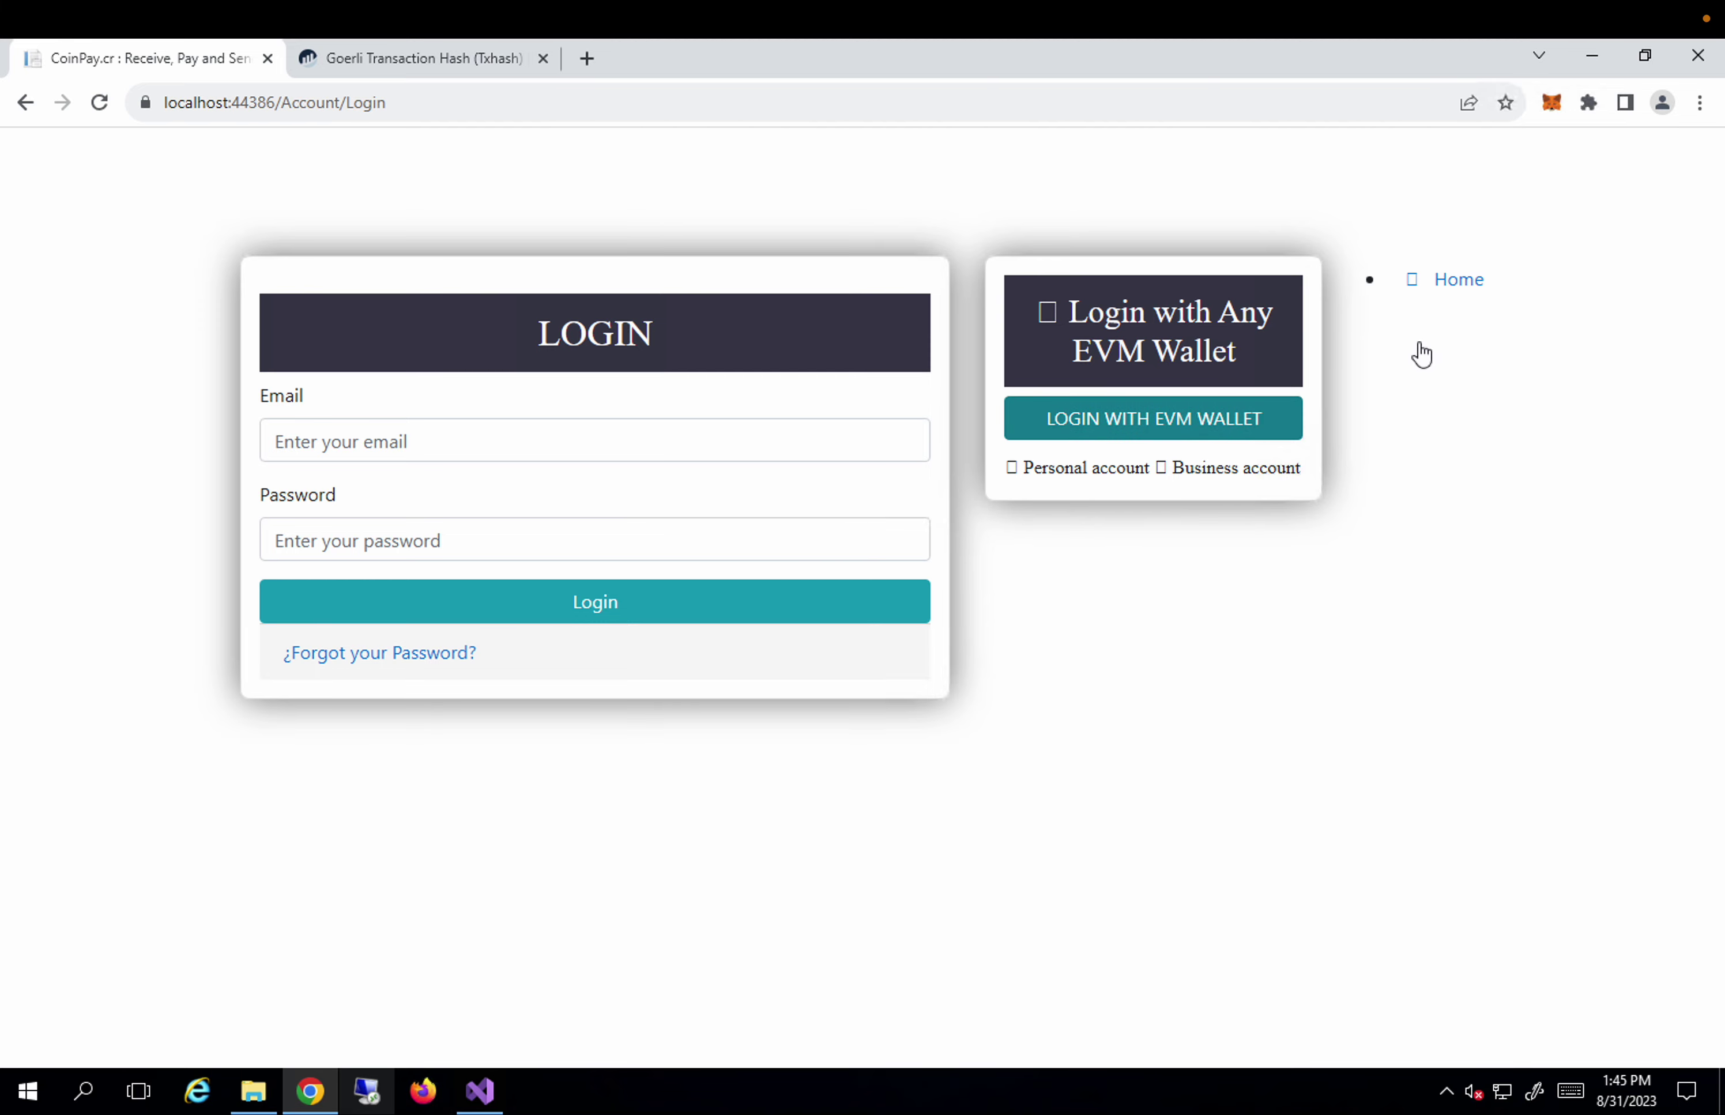
click(1153, 431)
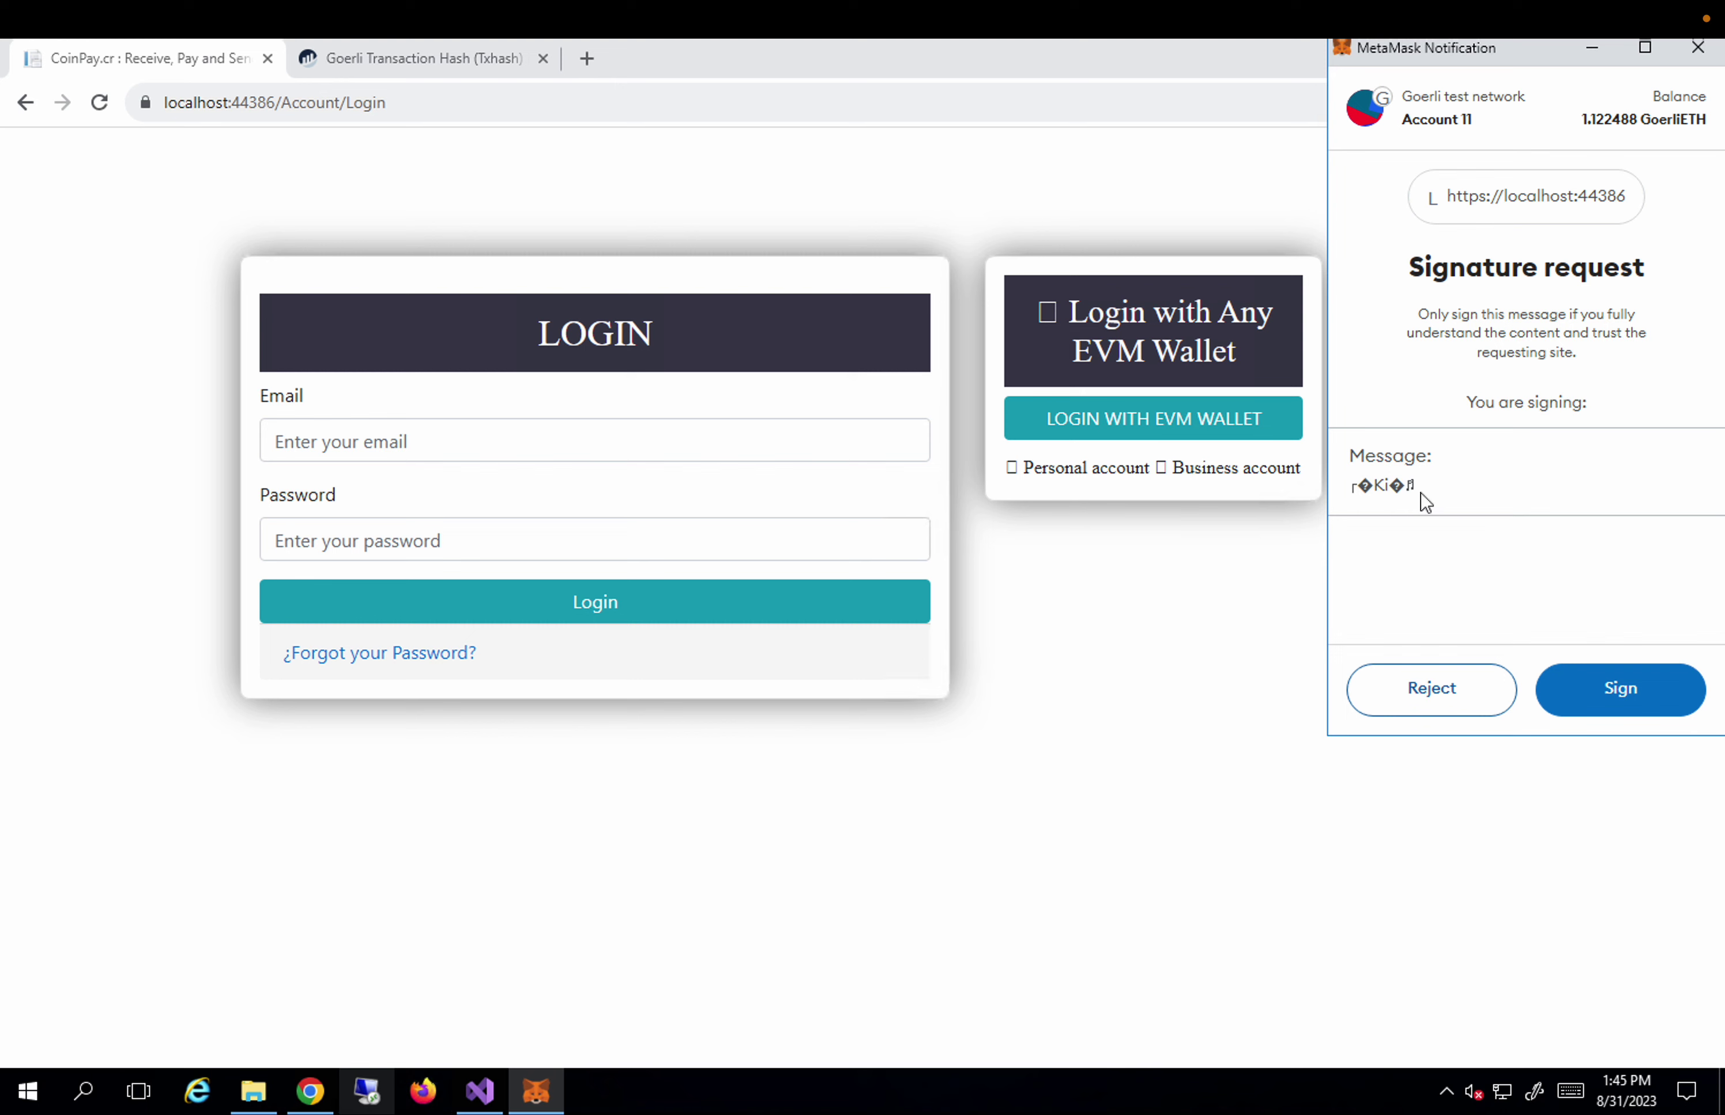
click(1596, 685)
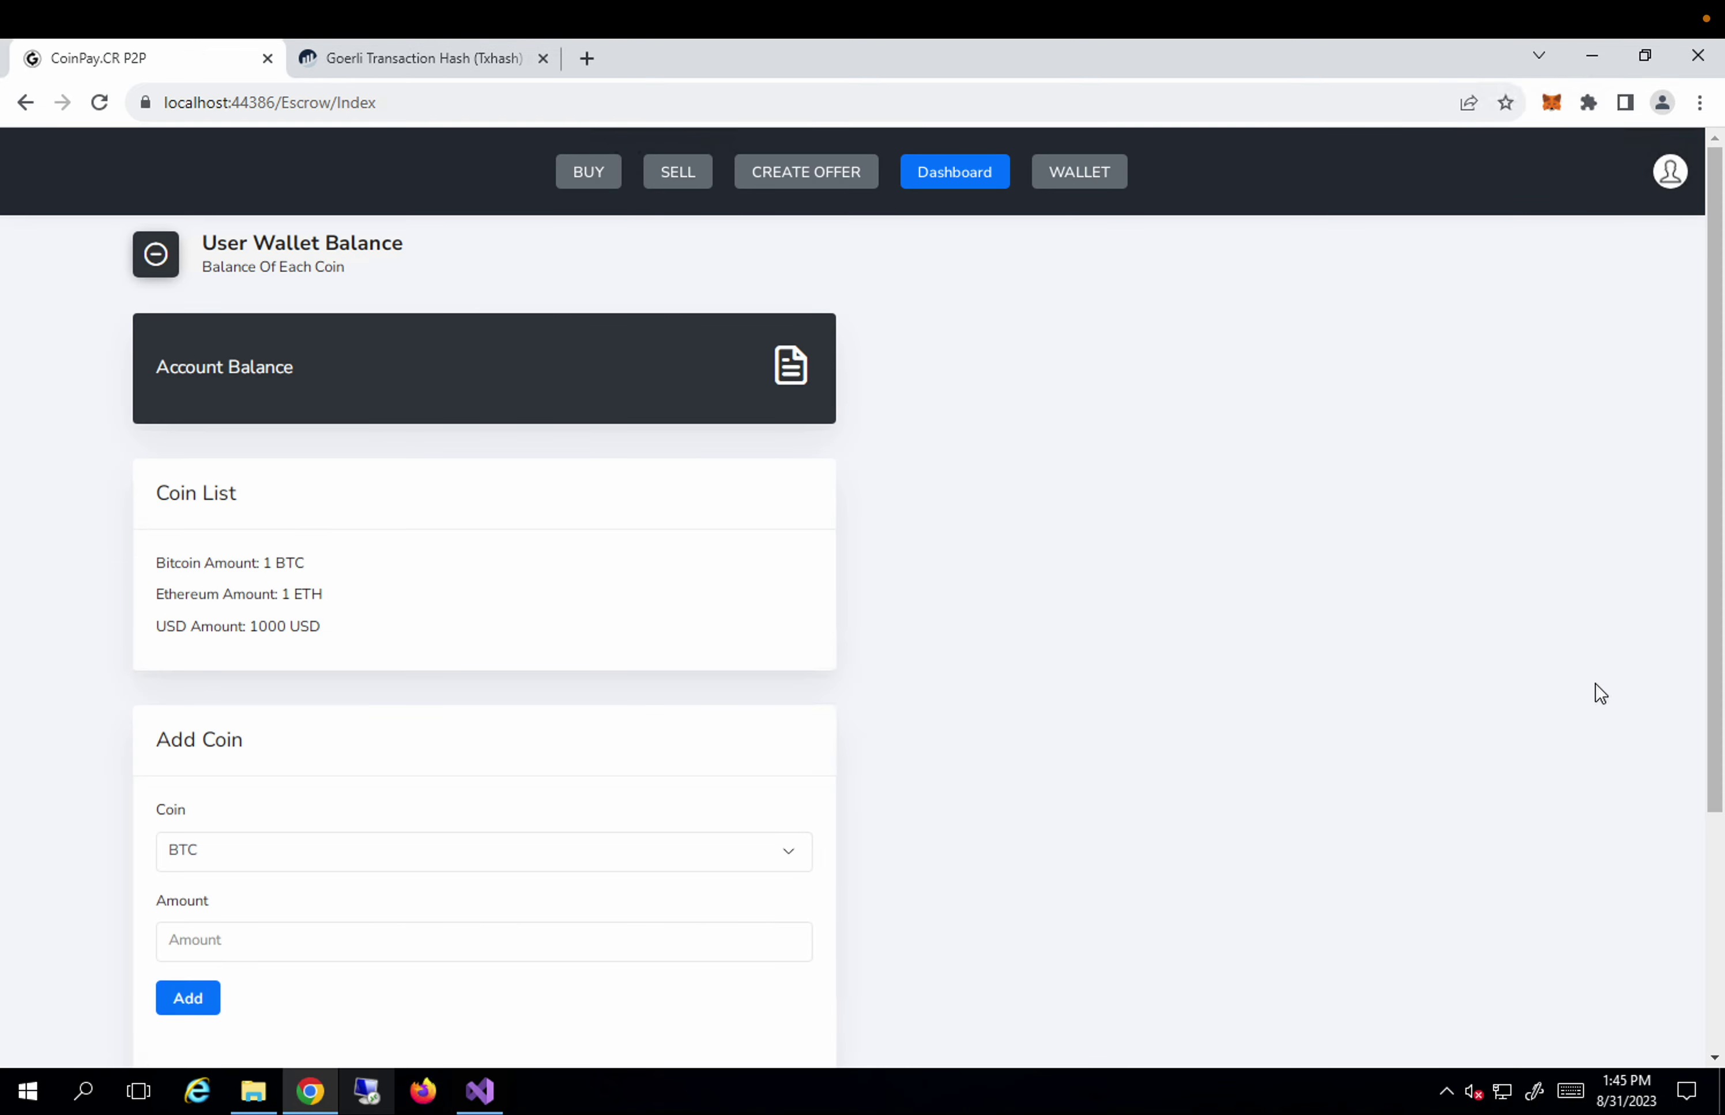
click(1672, 180)
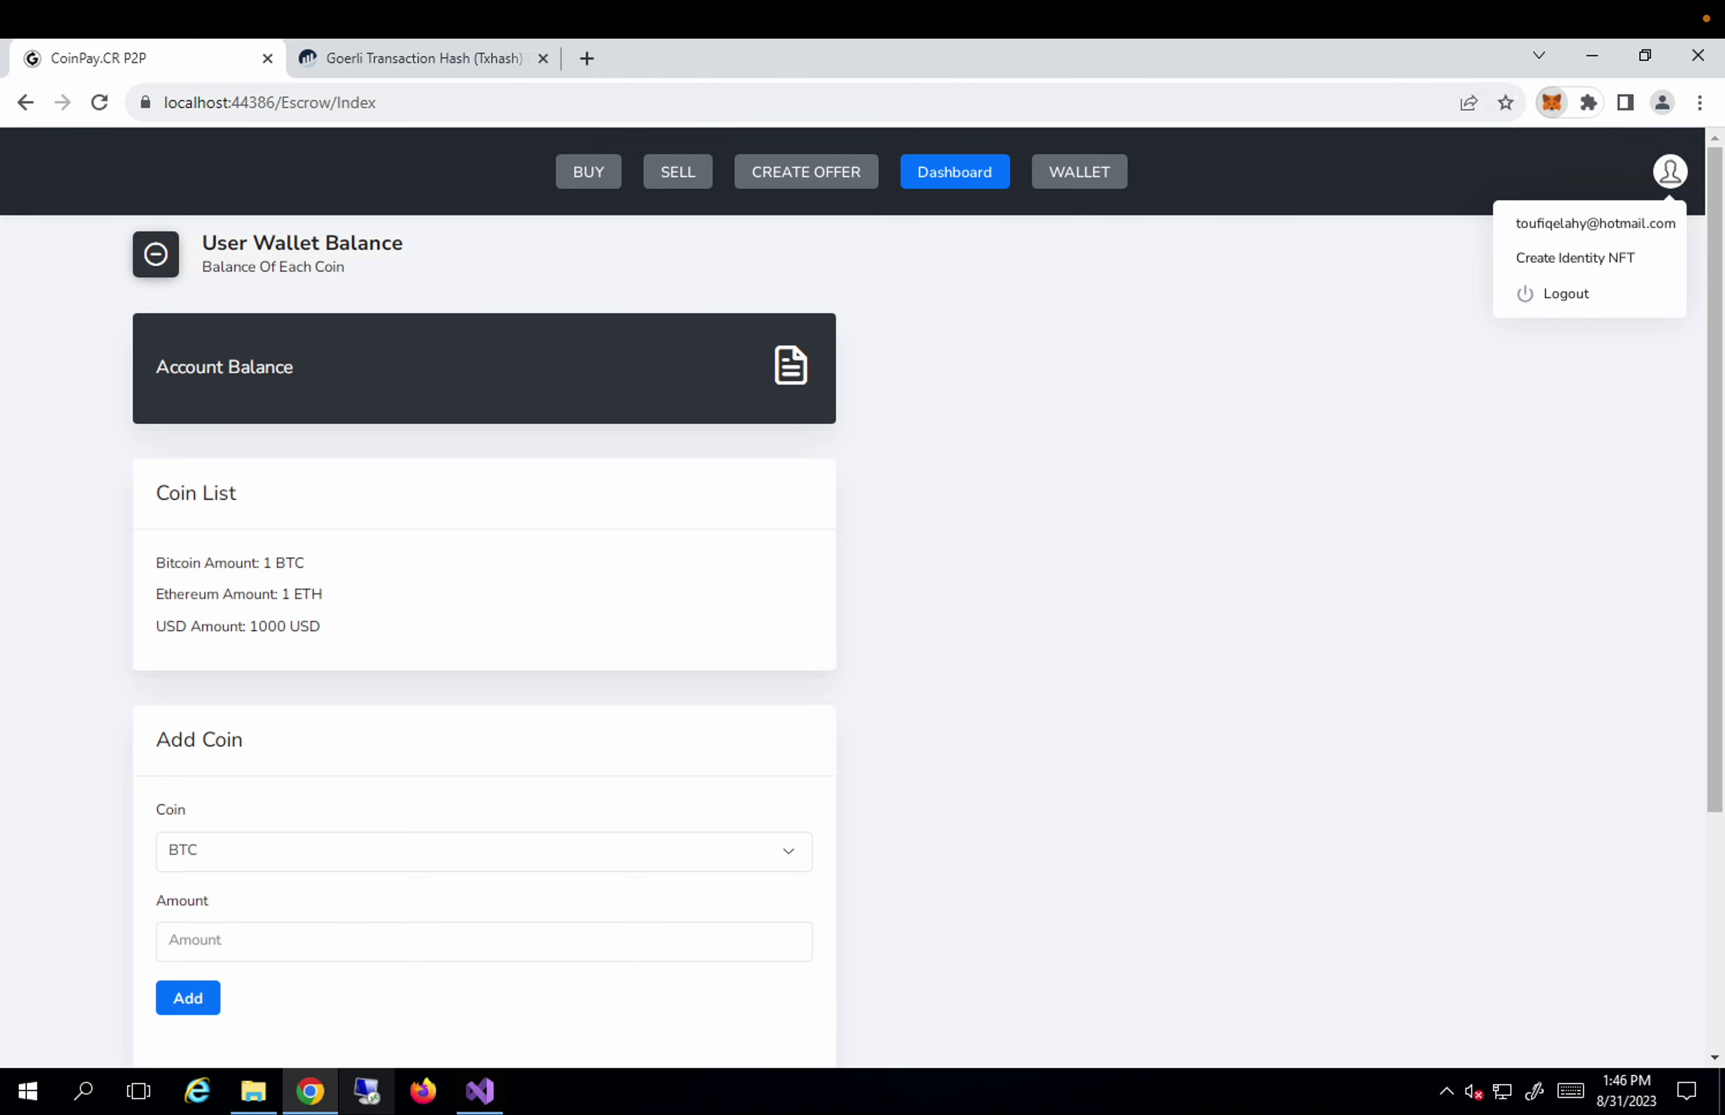
Open the Chainlink Elf NFT's details from MetaMask's NFTs list.
click(1553, 104)
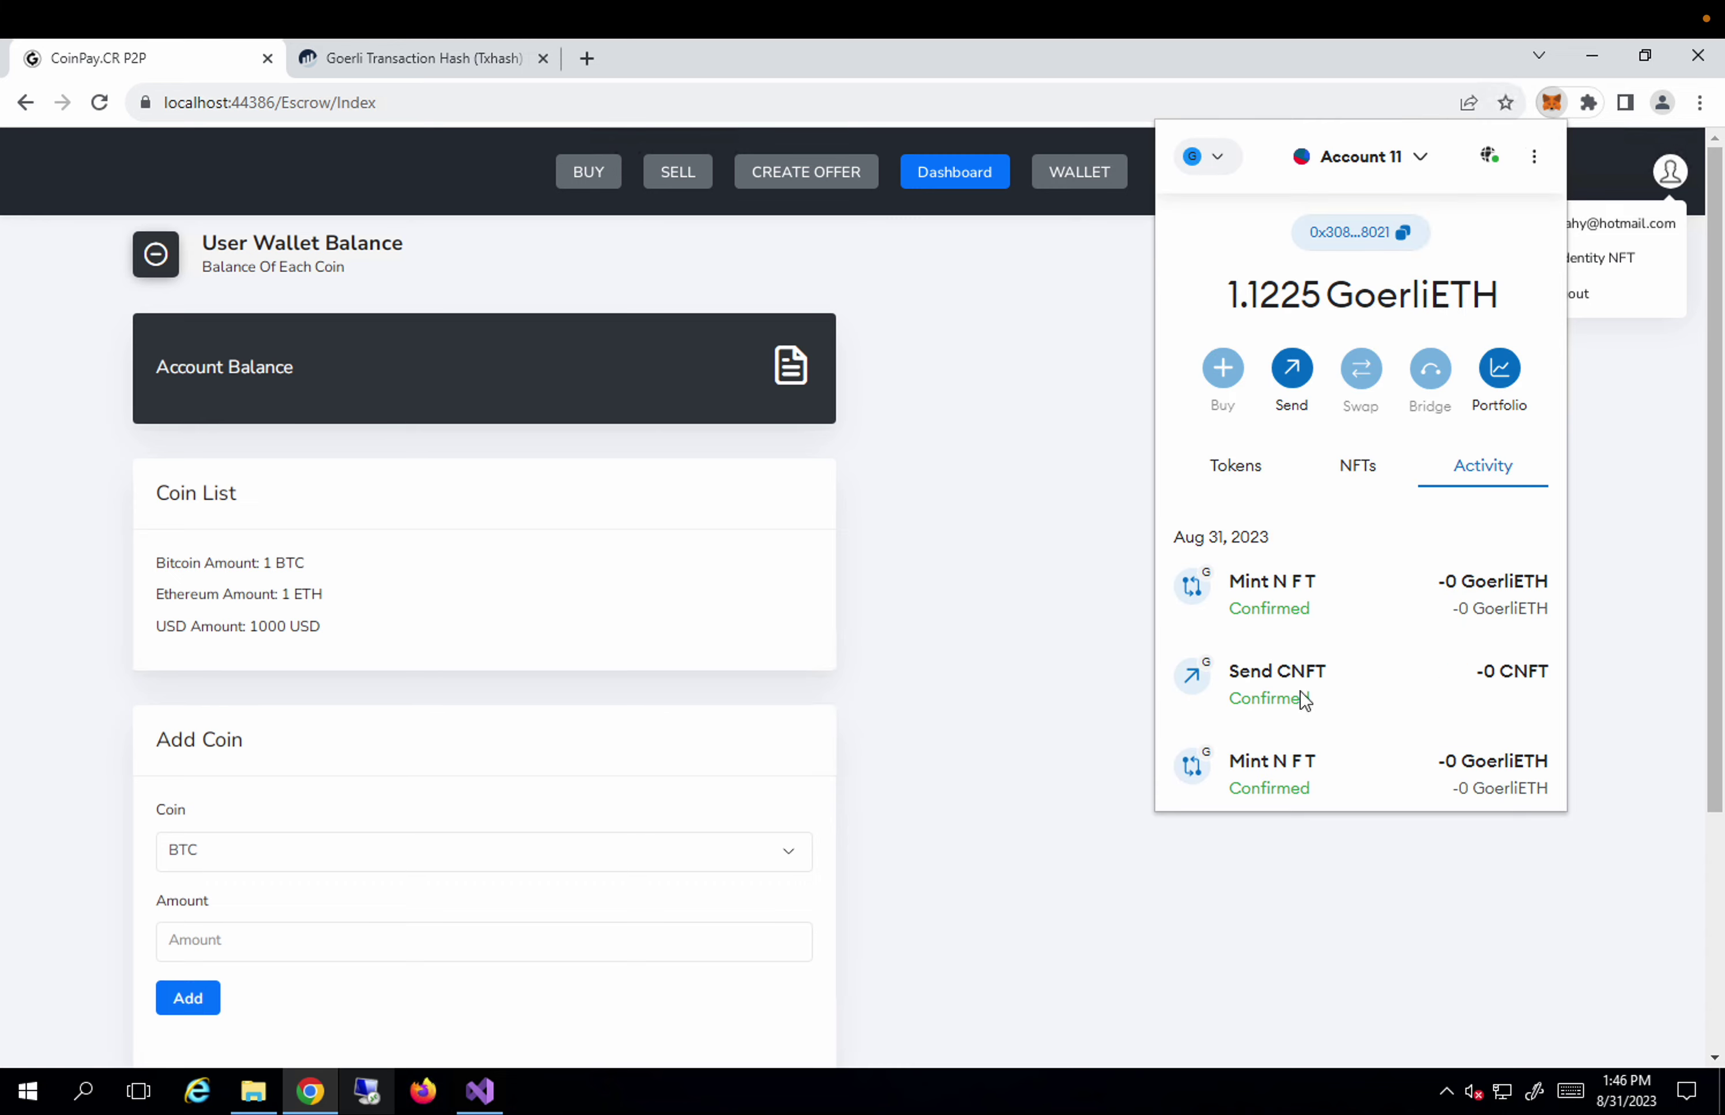
click(1358, 465)
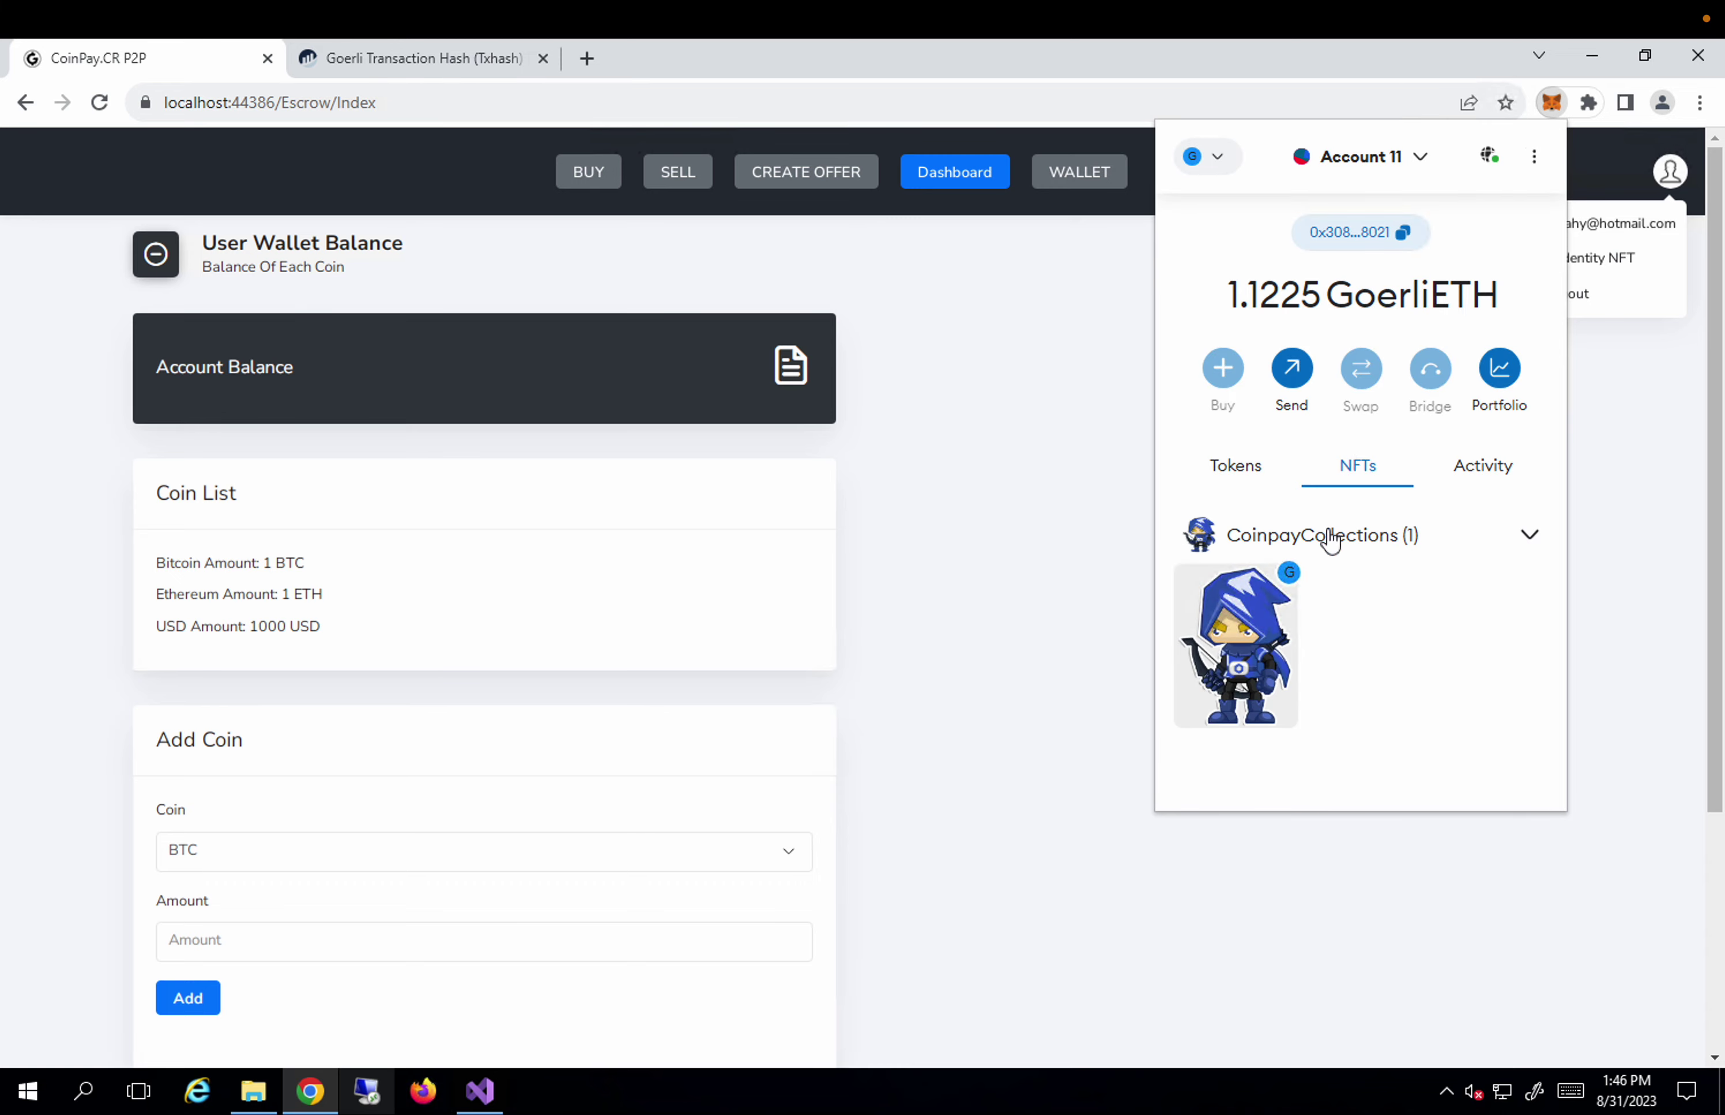
scroll(1336, 662, down, 1)
scroll(1336, 662, down, 1)
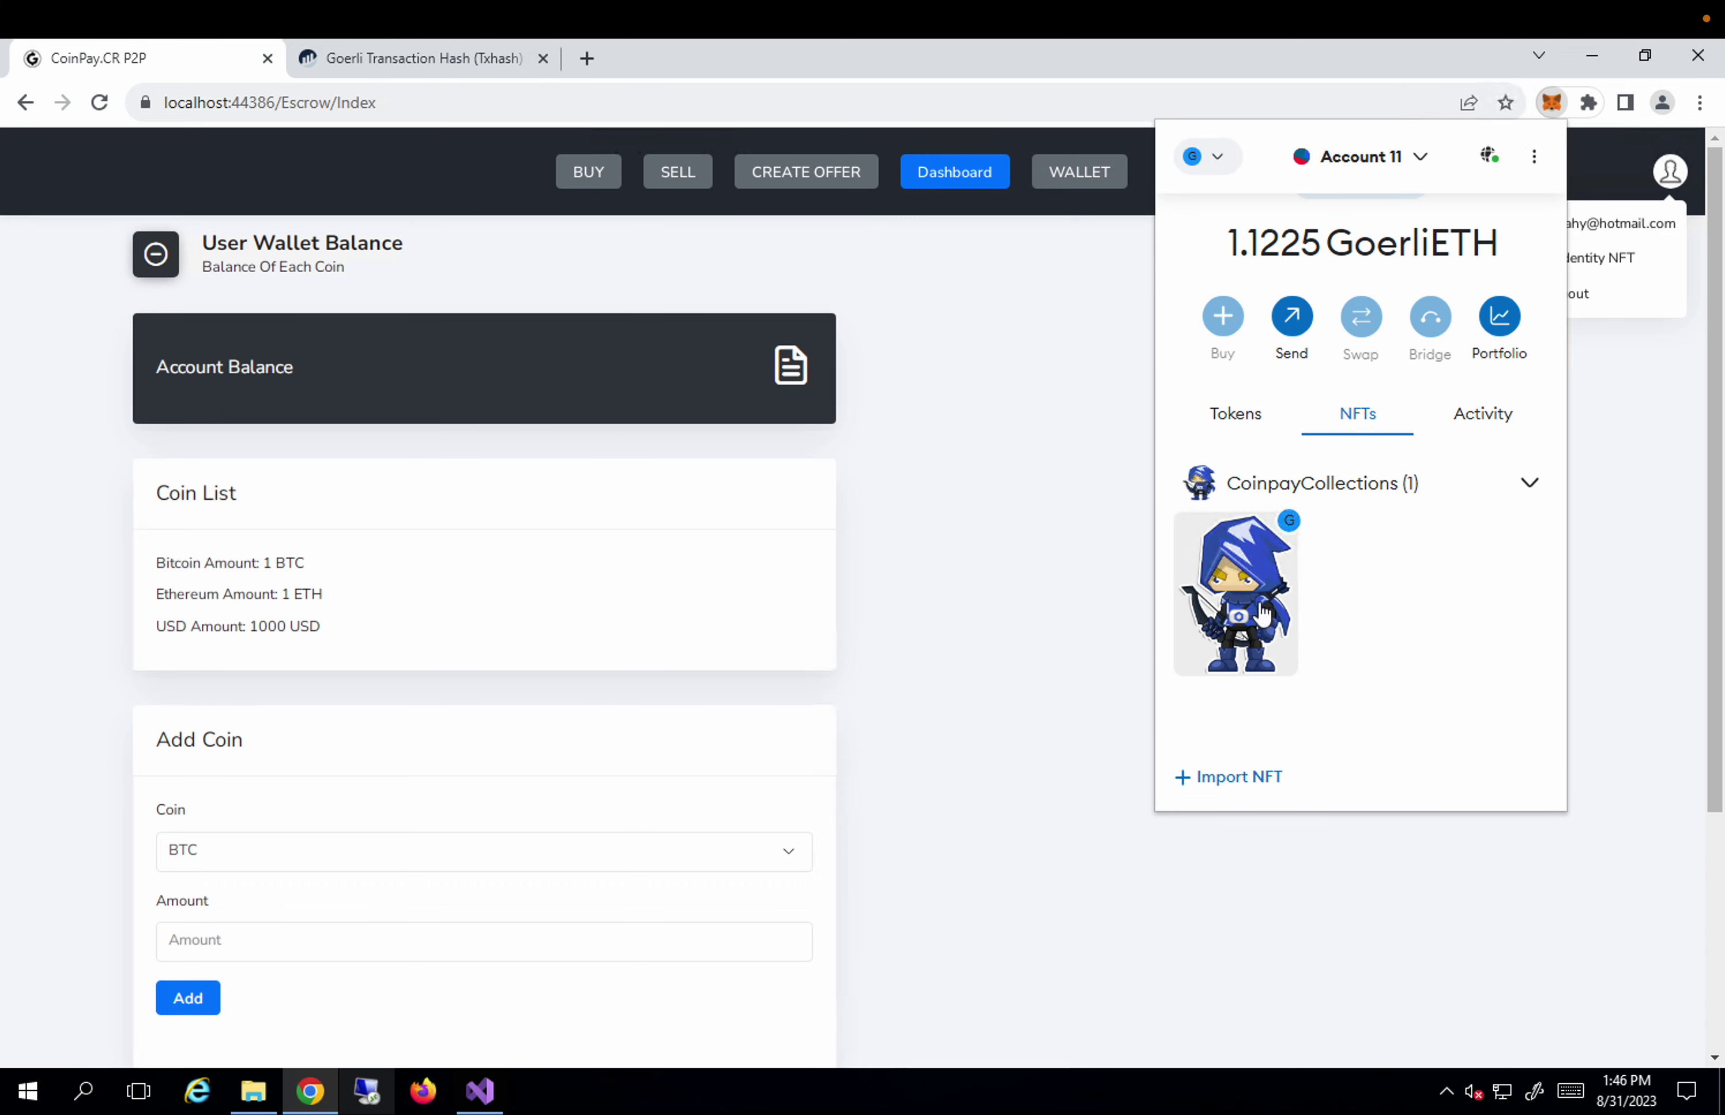
click(1262, 613)
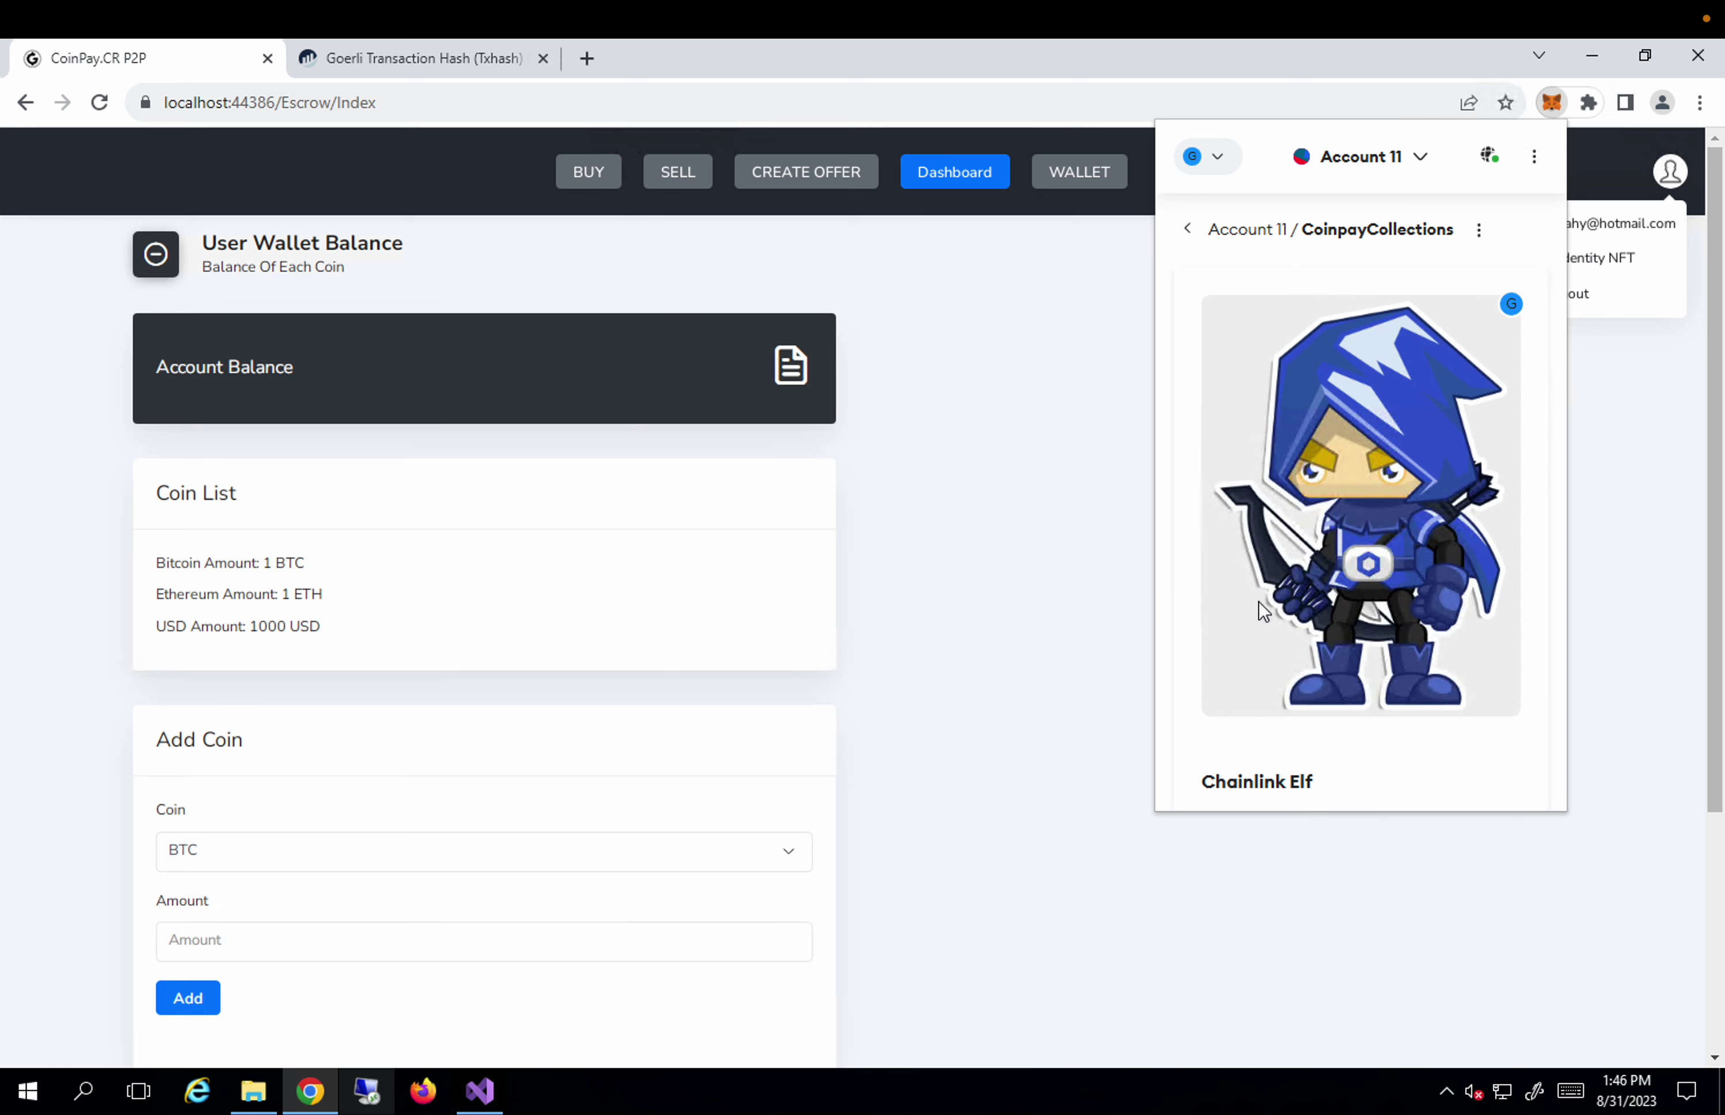
scroll(1401, 565, down, 5)
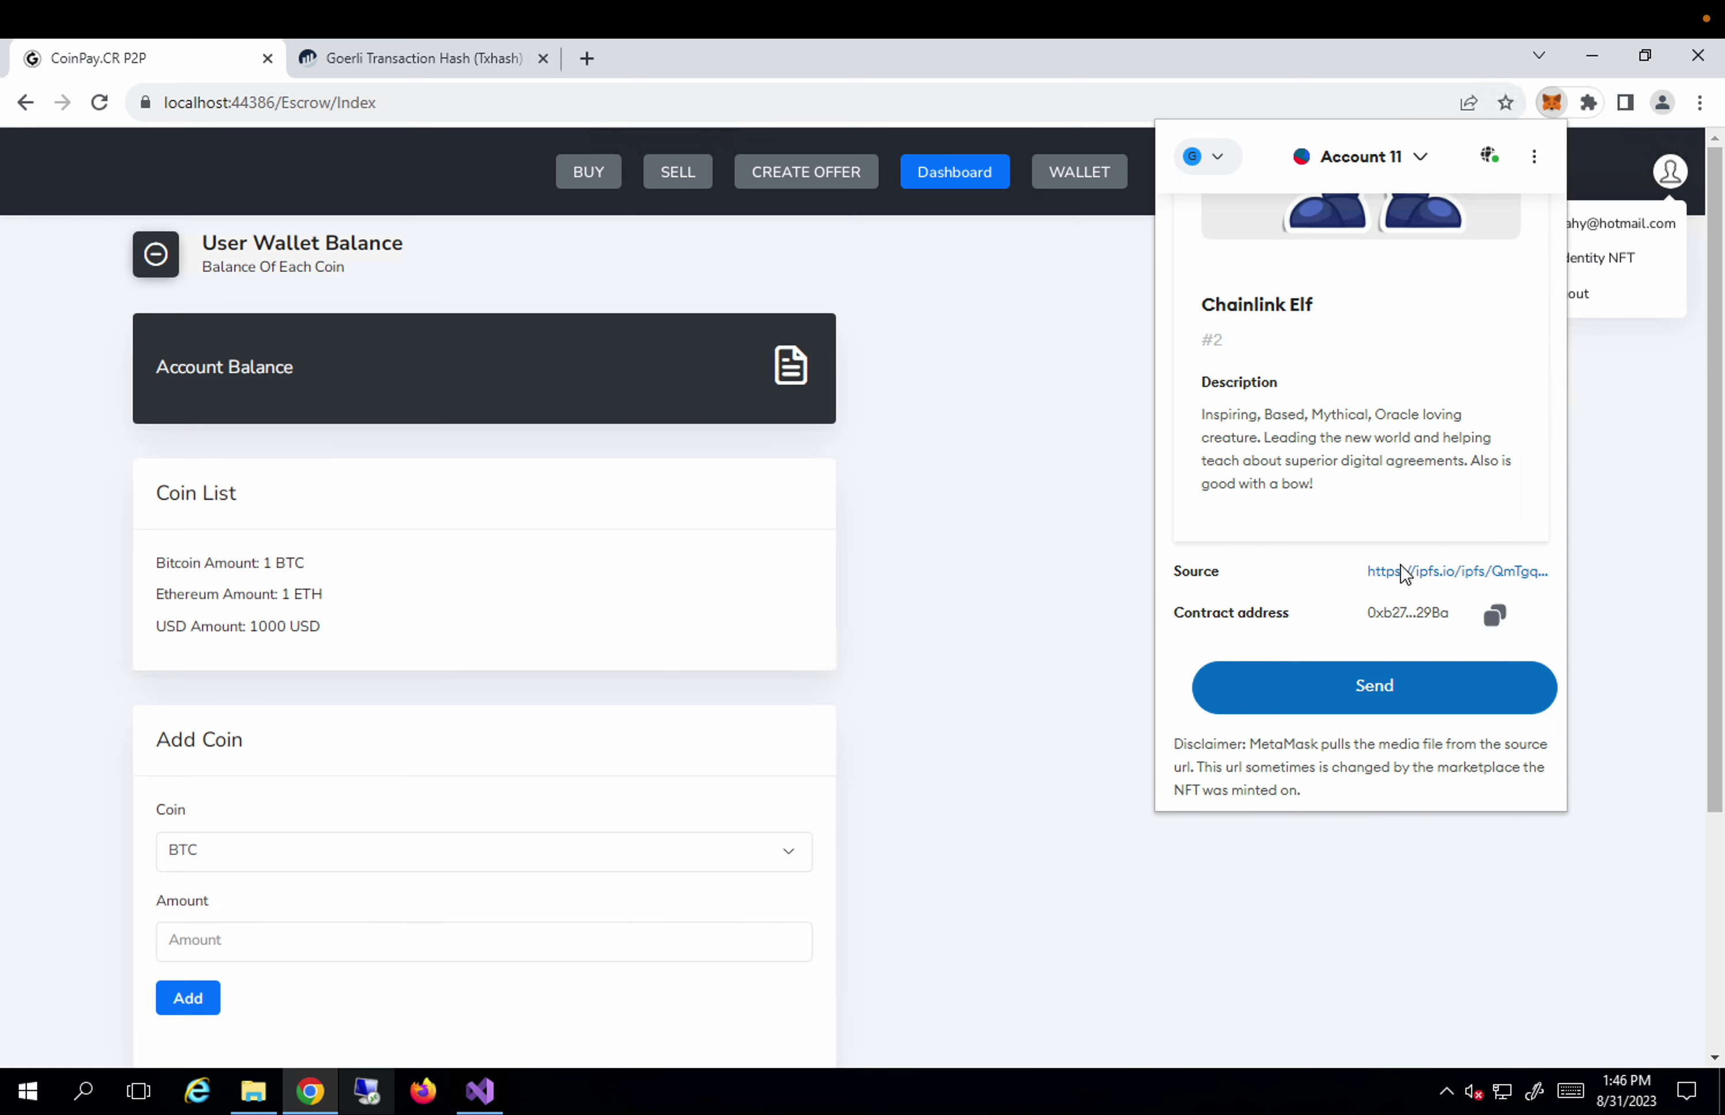
Send Chainlink Elf NFT #2 to Account 1 and confirm the transfer.
click(1372, 689)
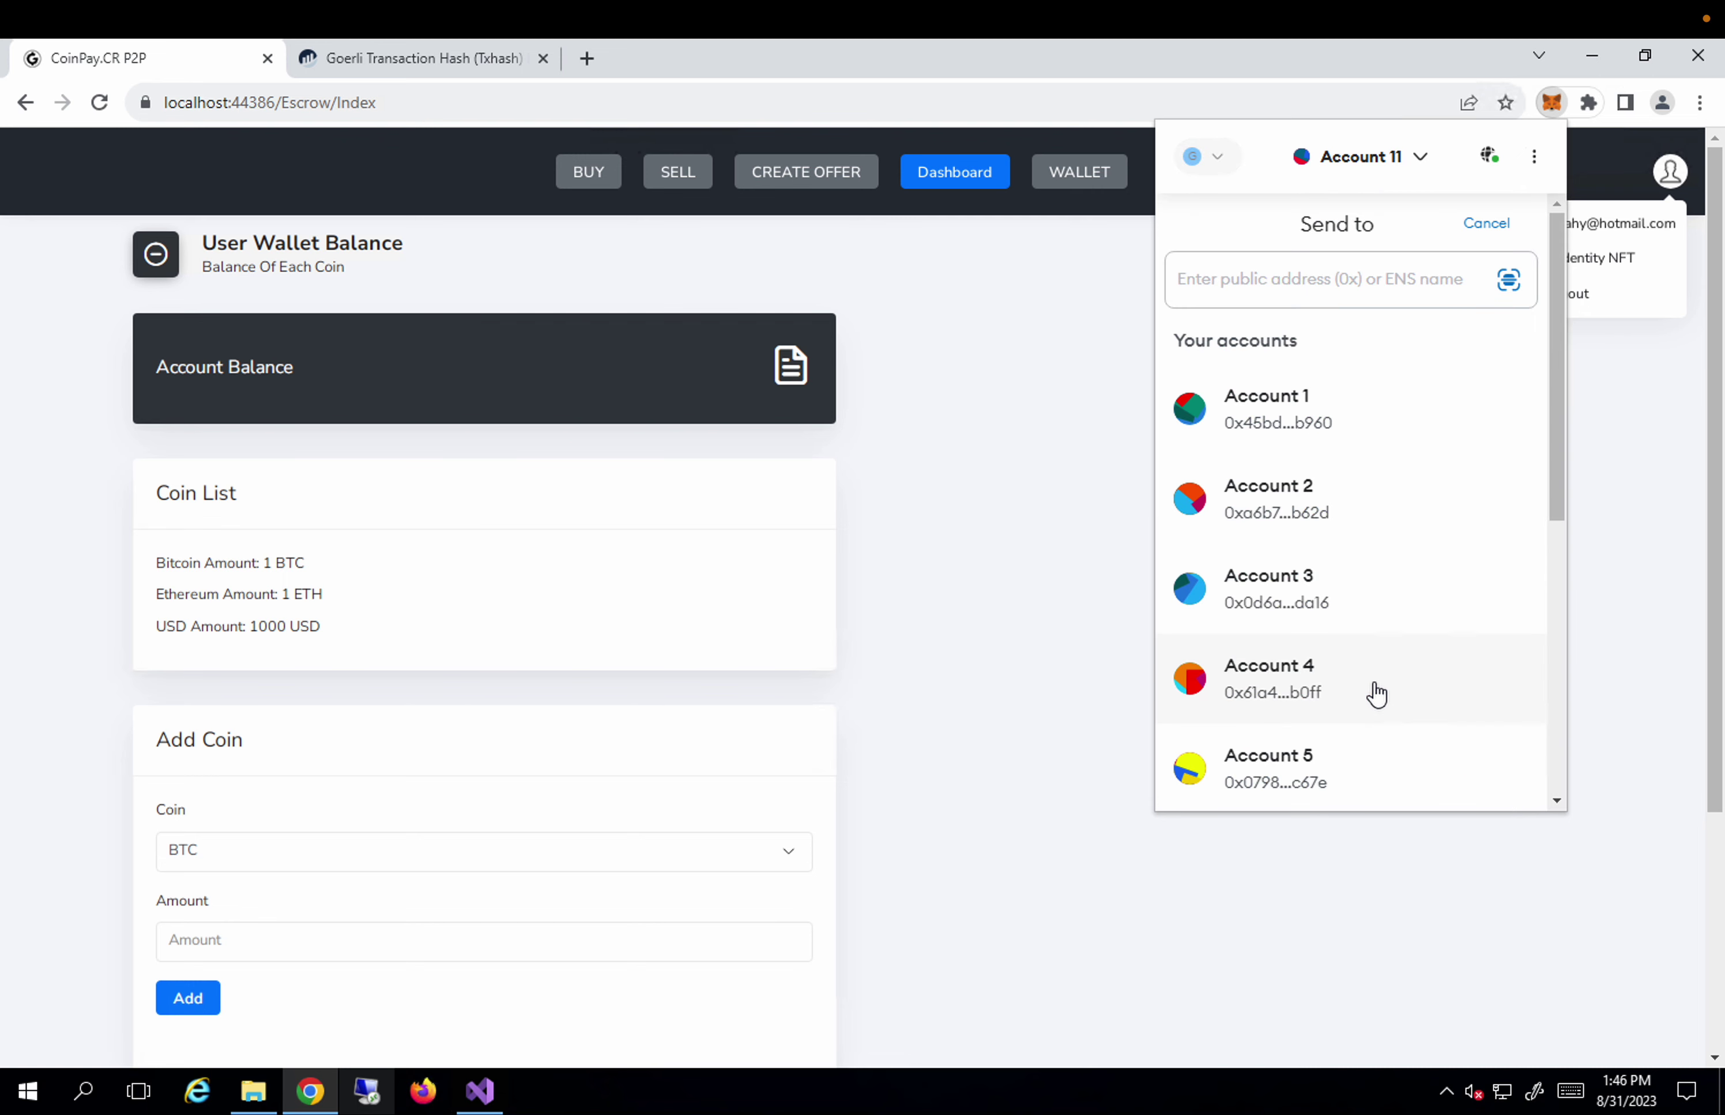
click(1275, 422)
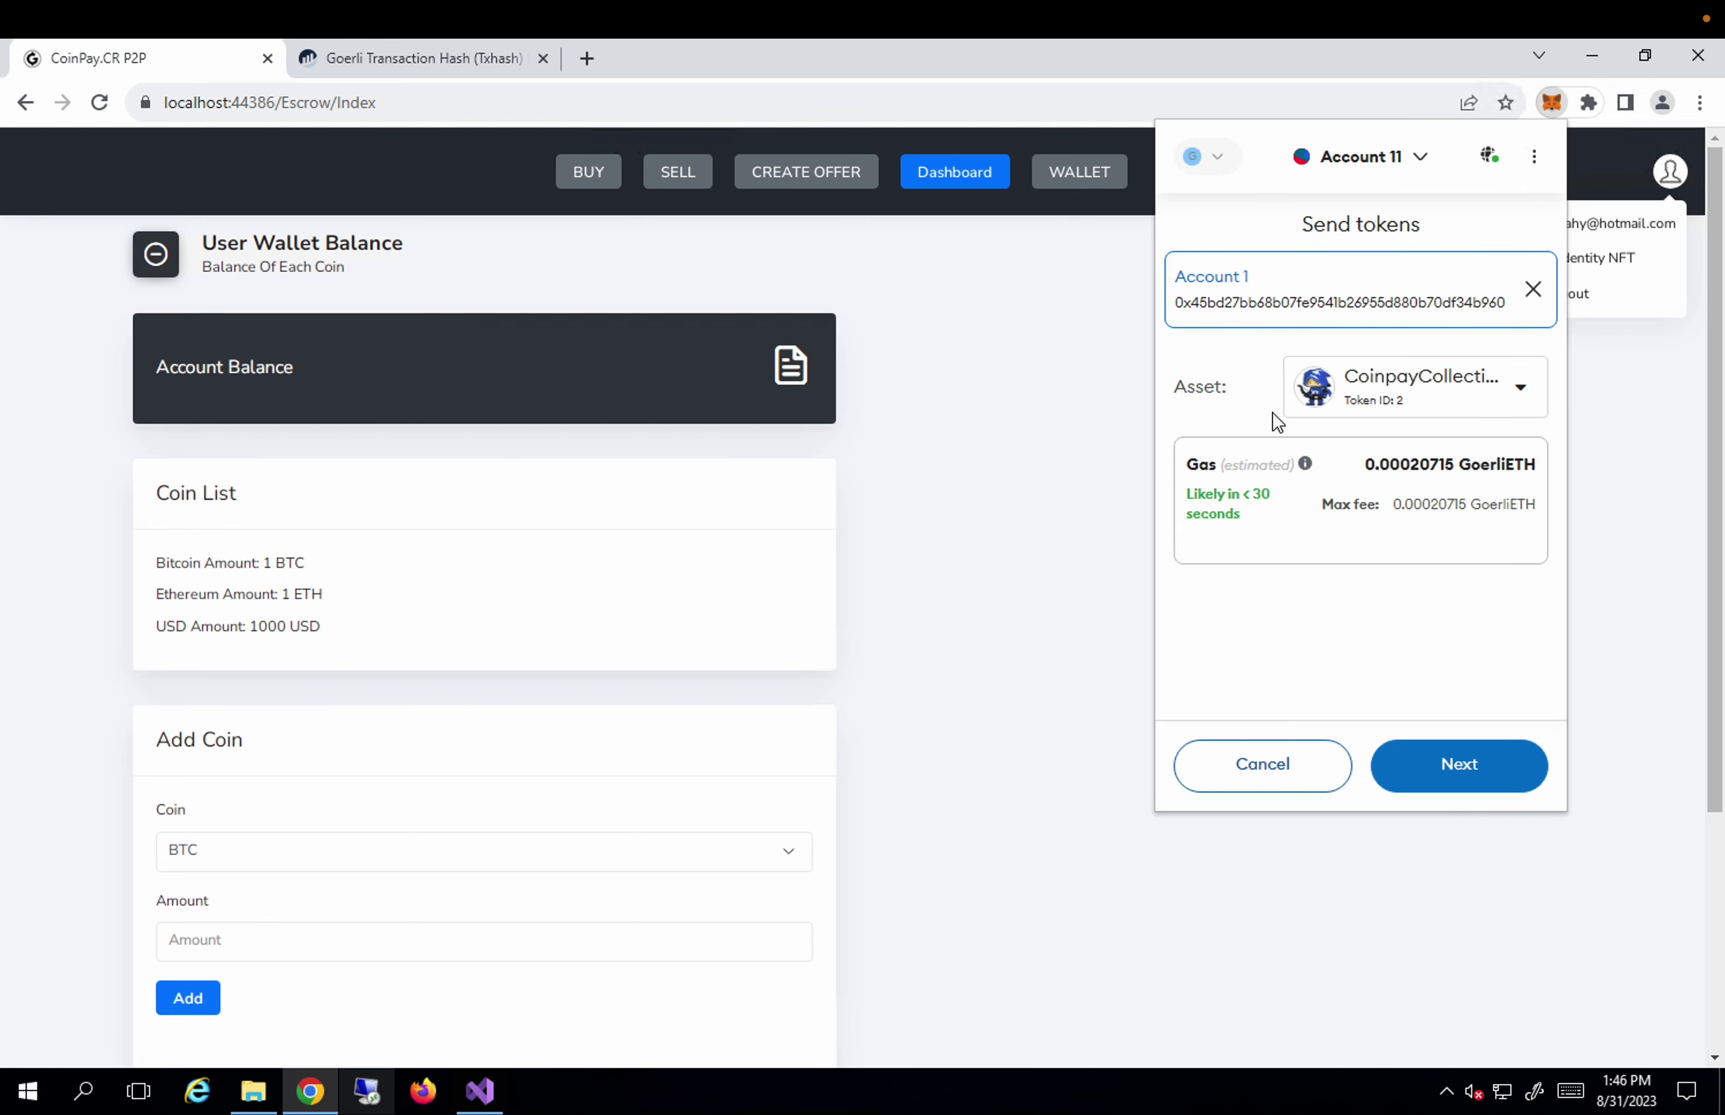
click(1453, 769)
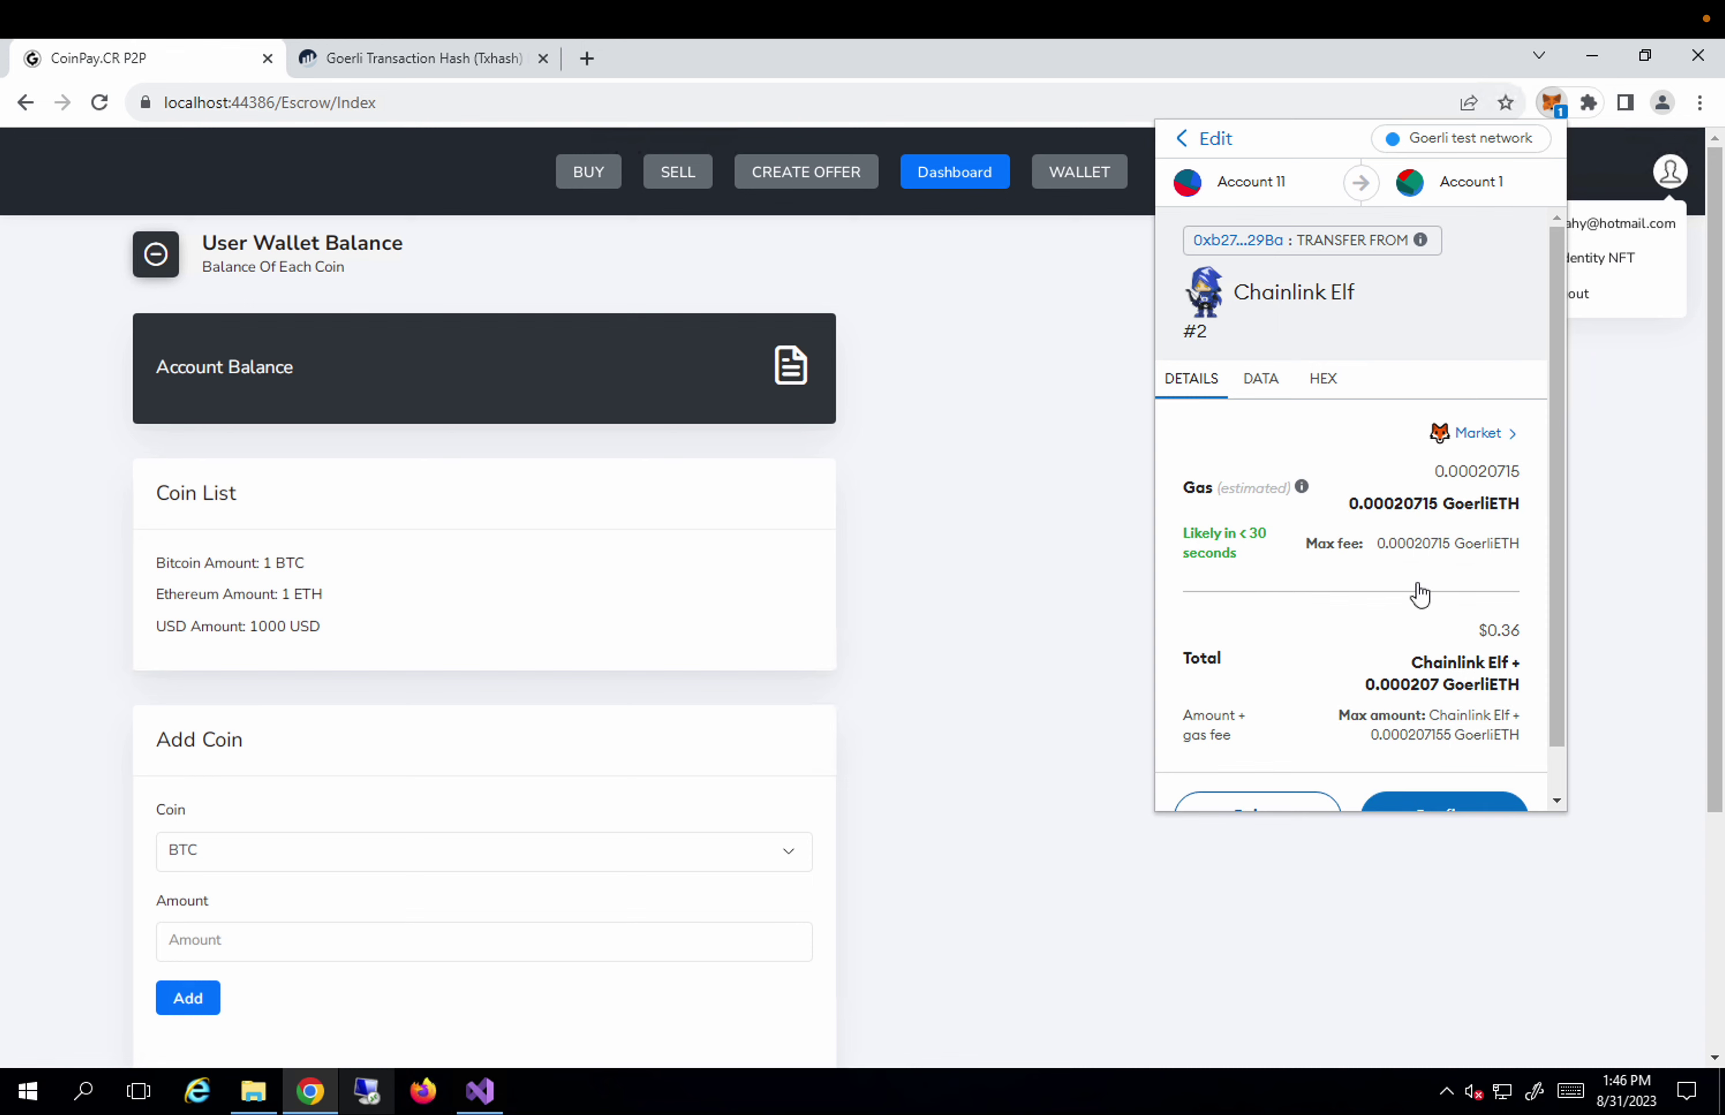
scroll(1417, 591, down, 2)
click(1435, 780)
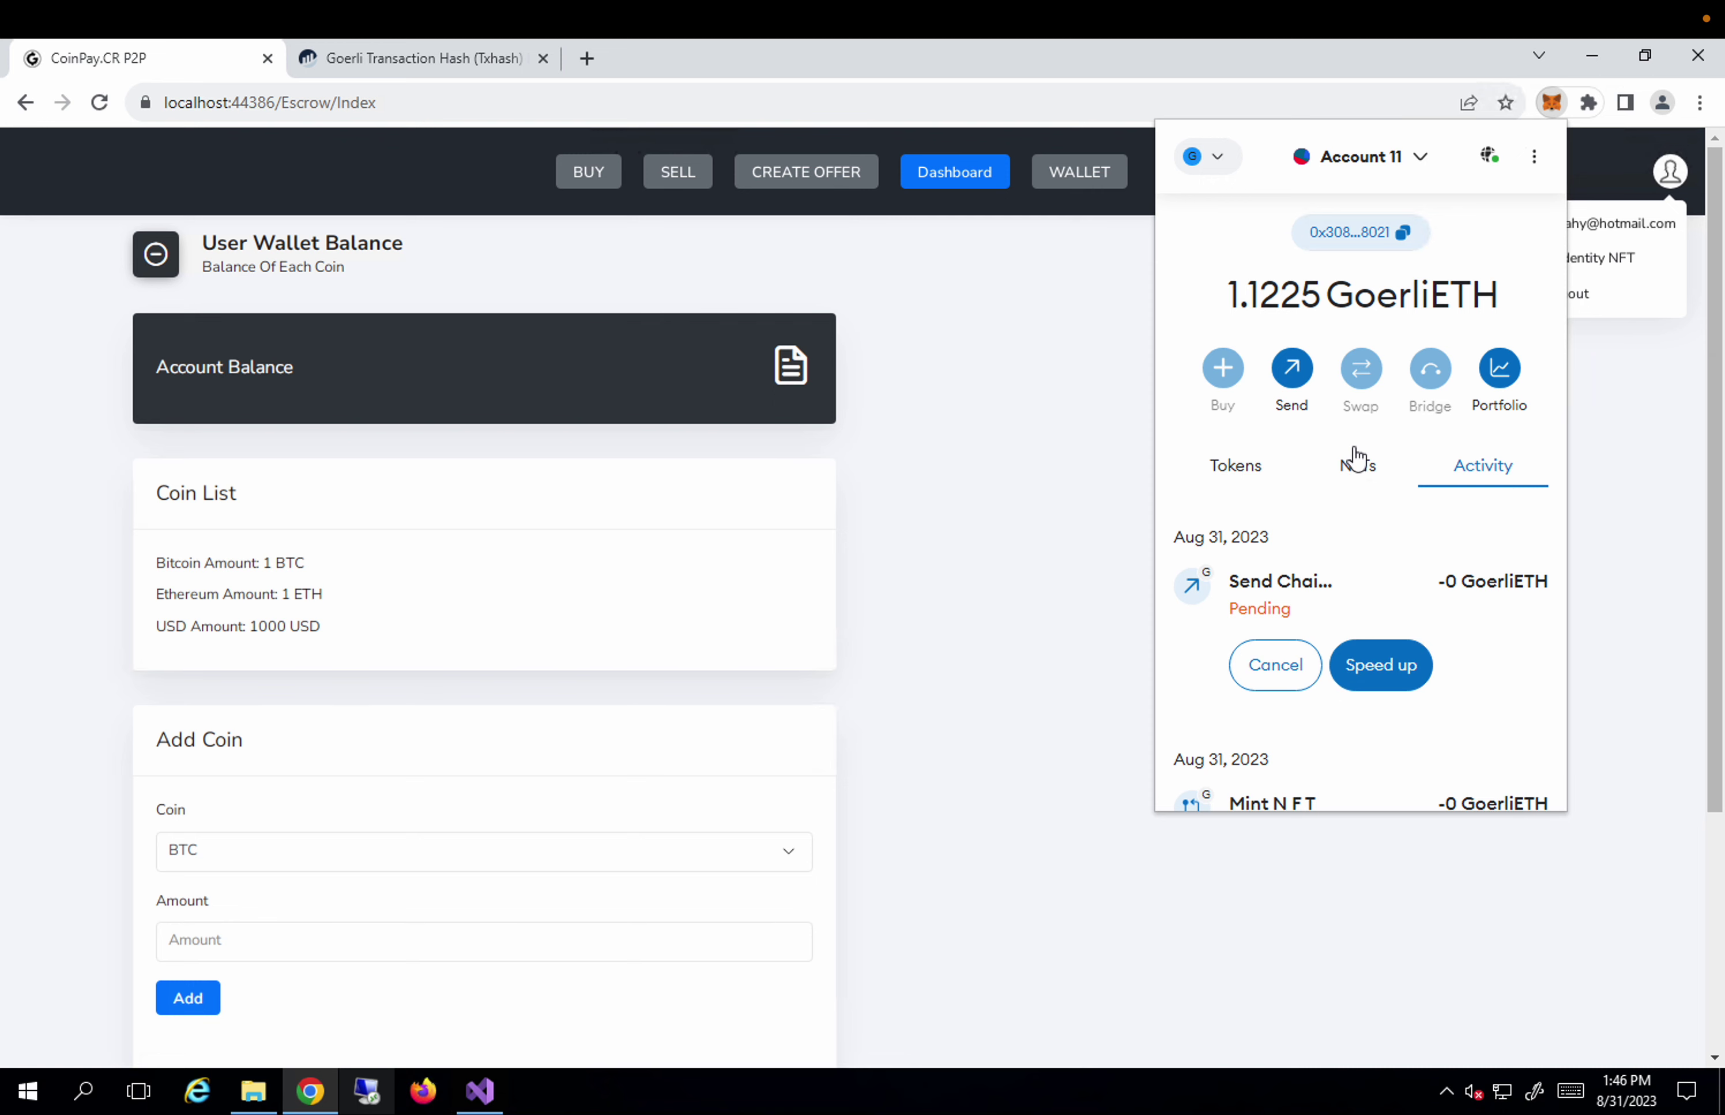
Log out of CoinPay, then view MetaMask's activity showing the Chainlink Elf send confirmed.
click(1416, 172)
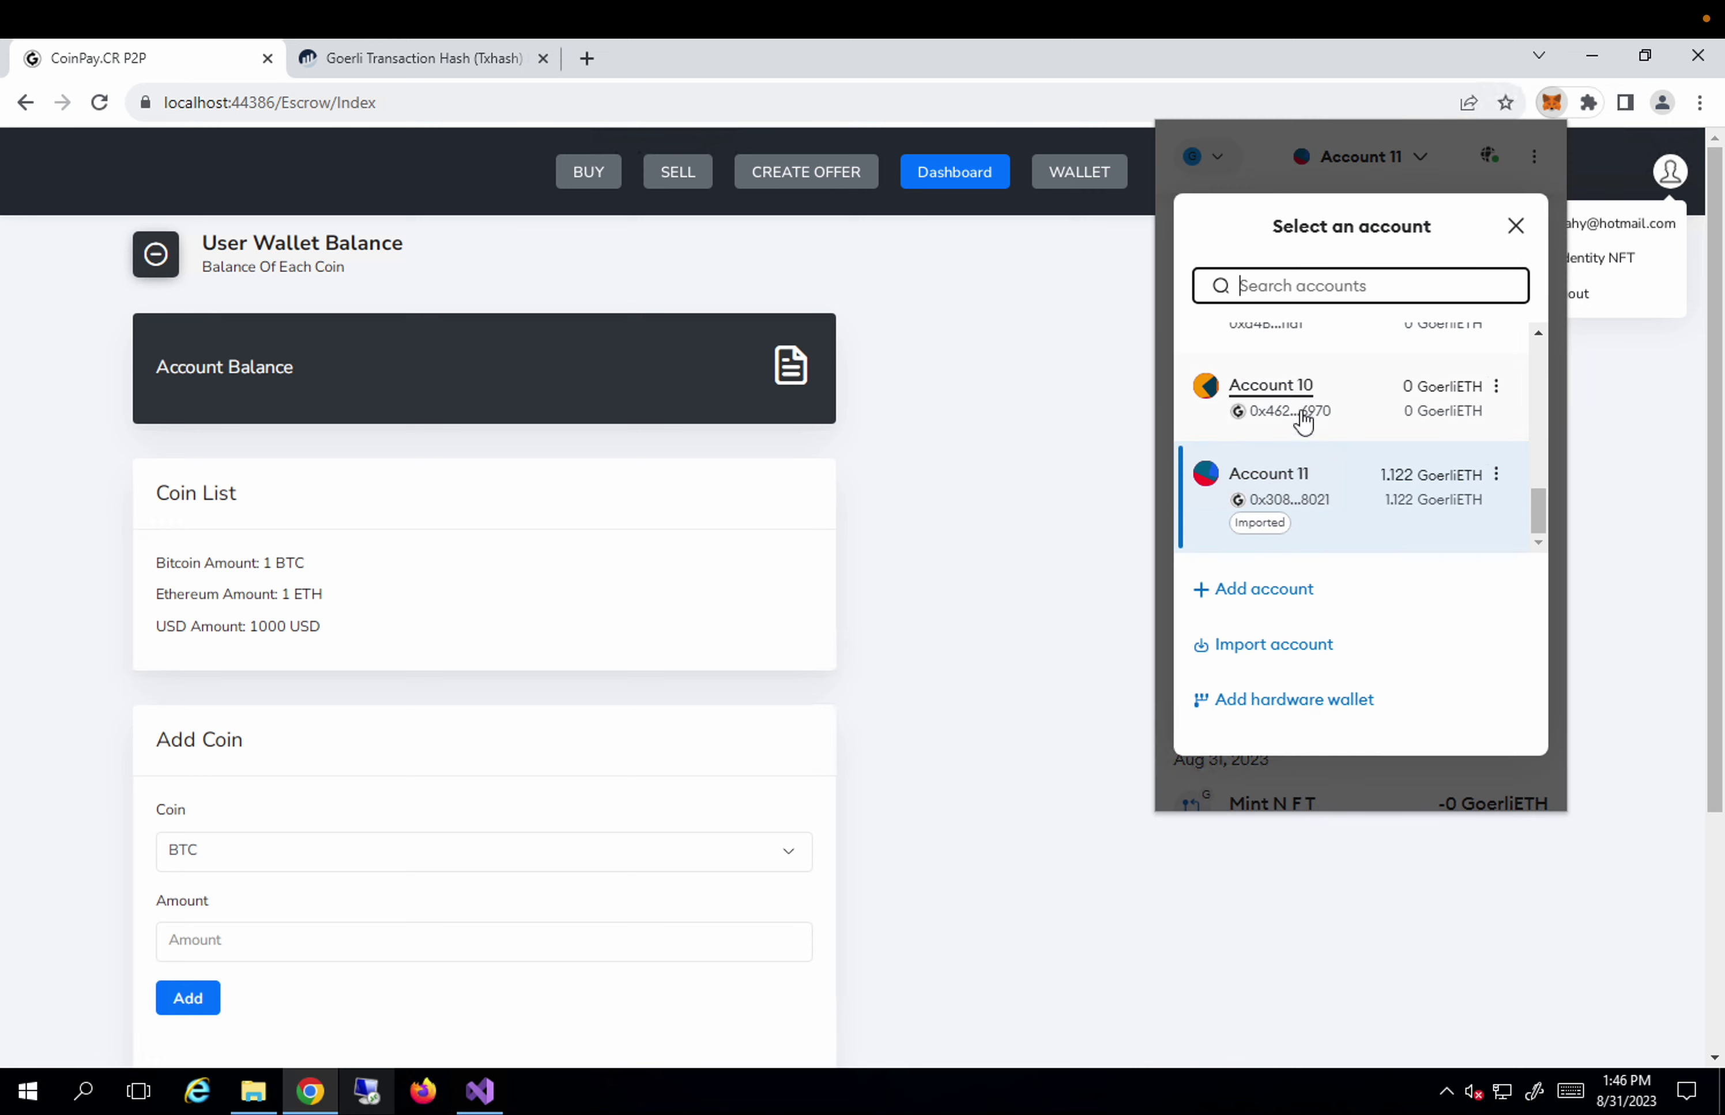
scroll(1304, 421, up, 10)
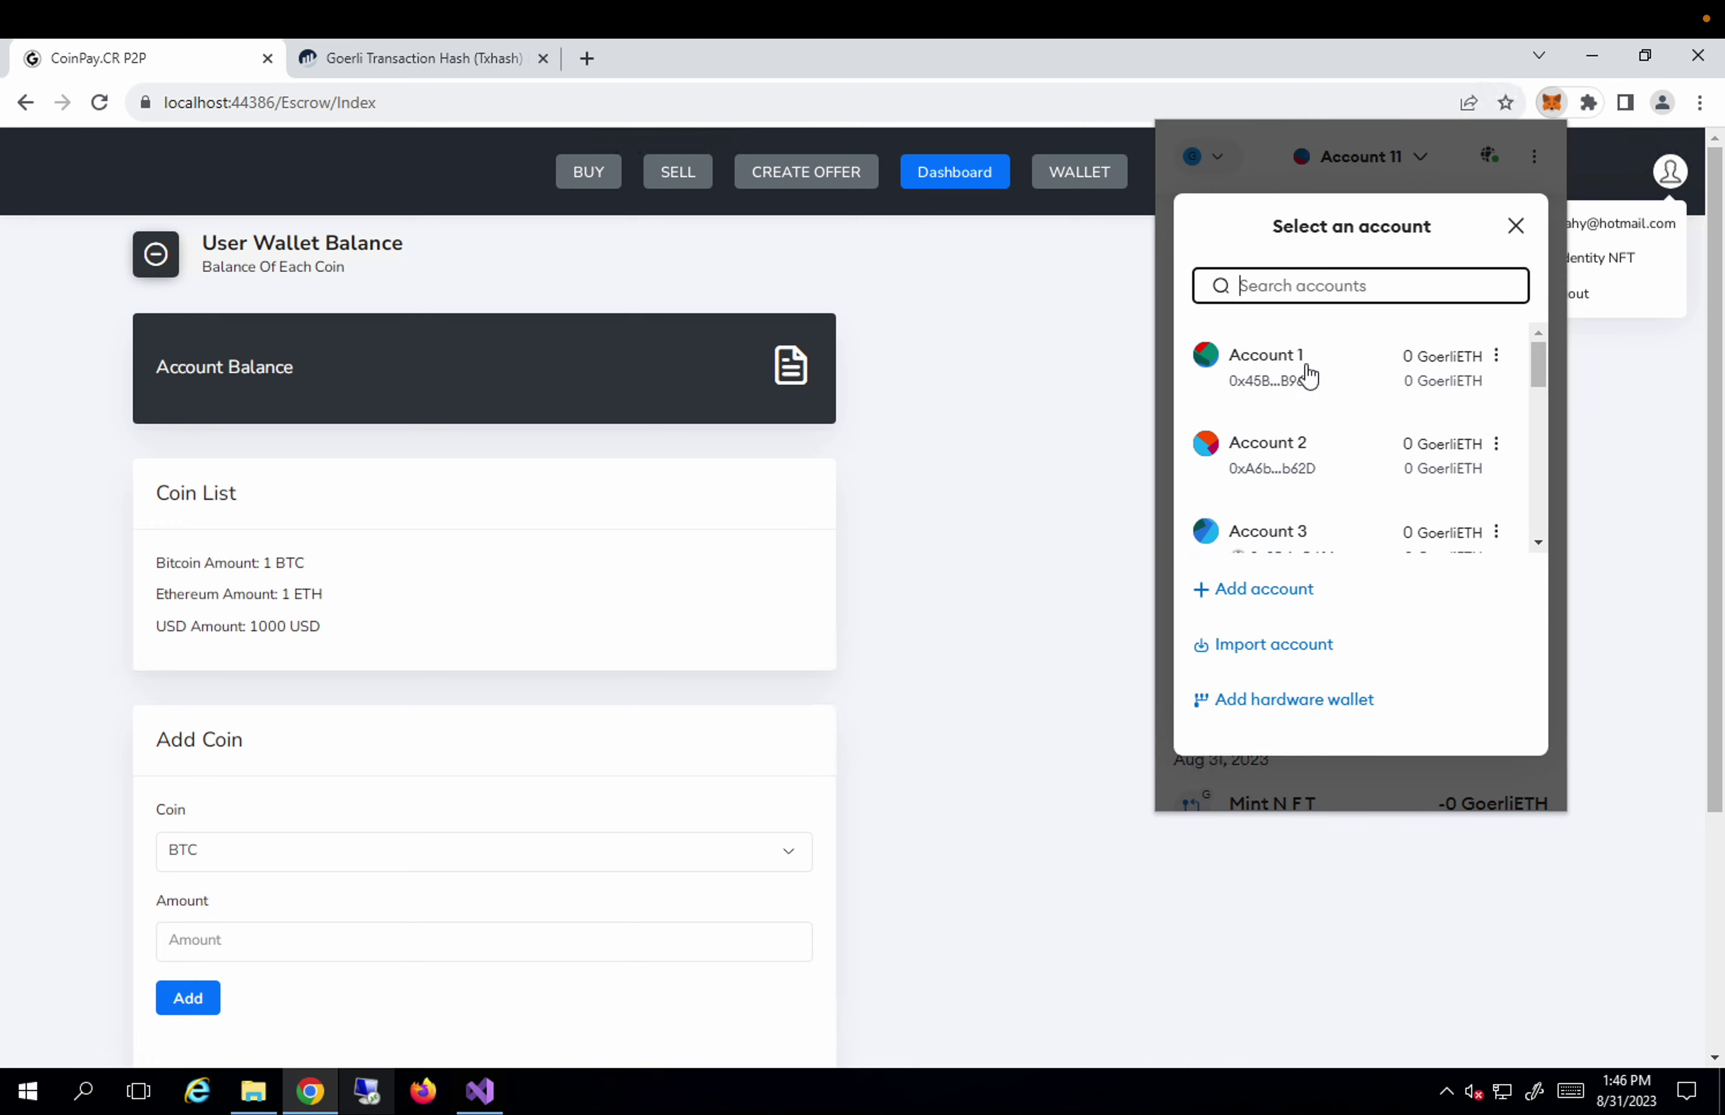
click(1053, 411)
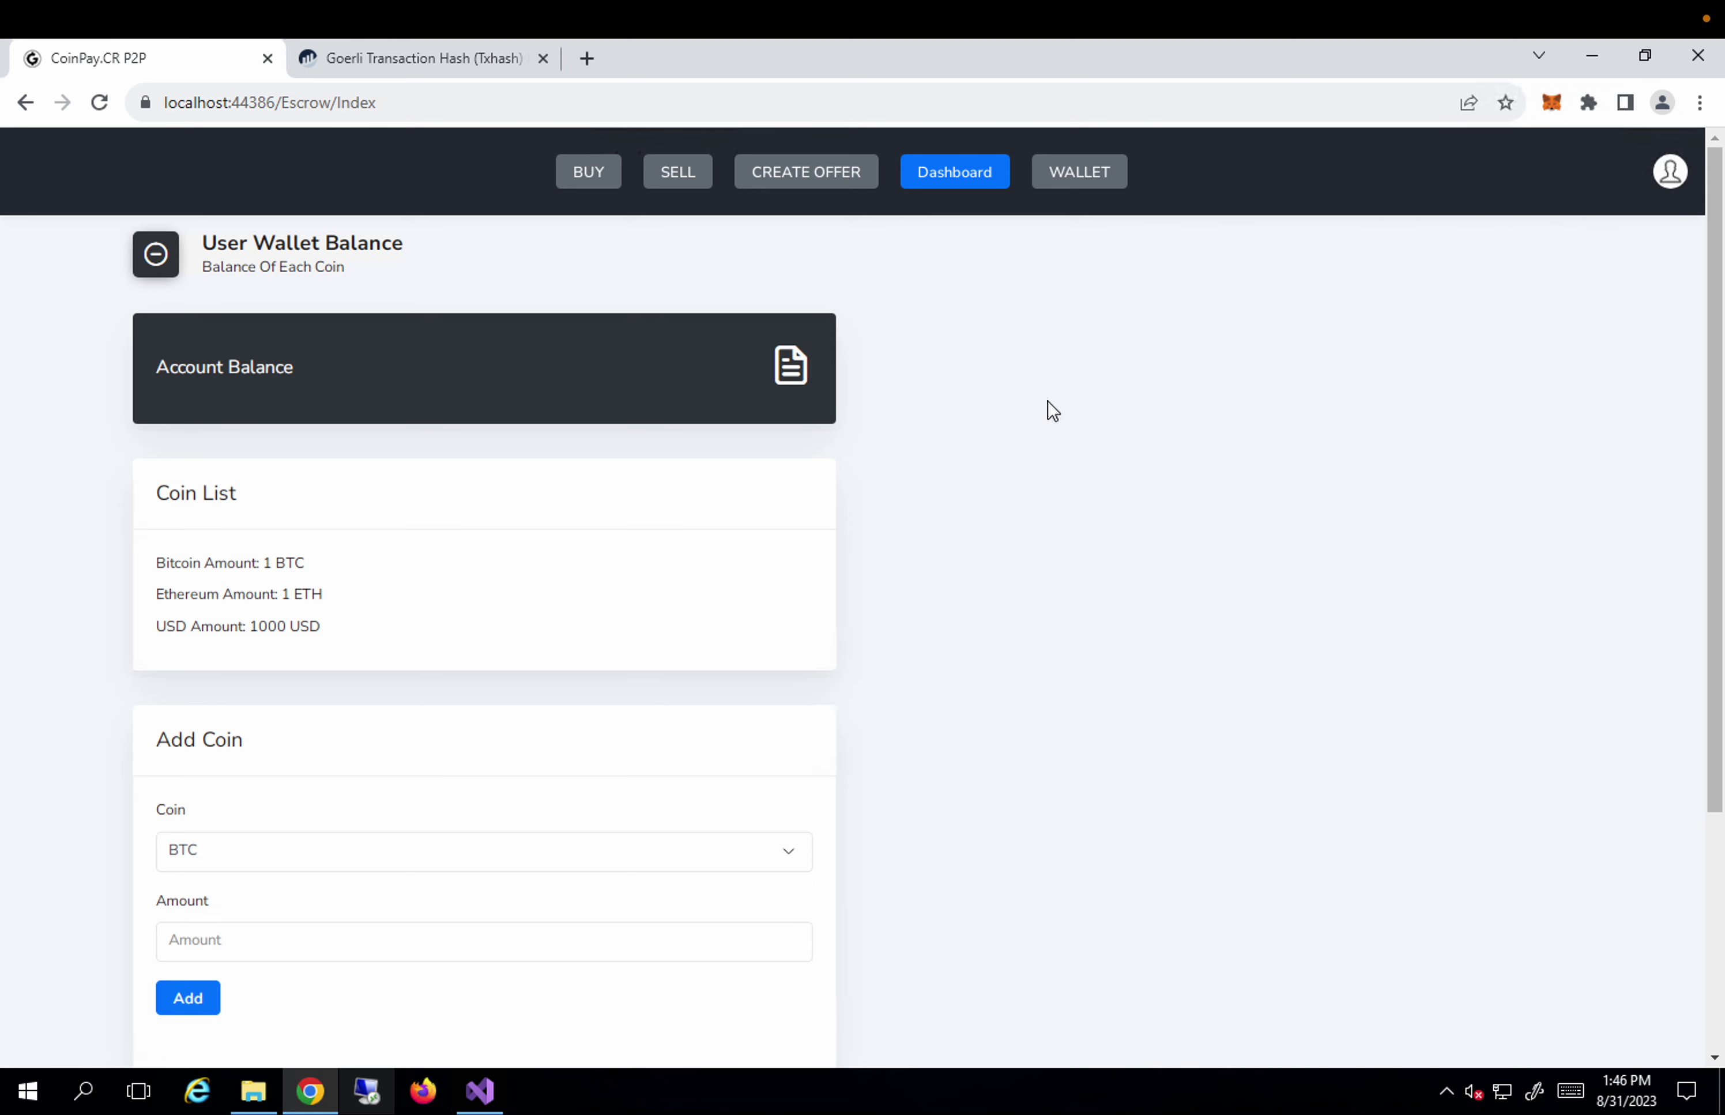
click(1666, 177)
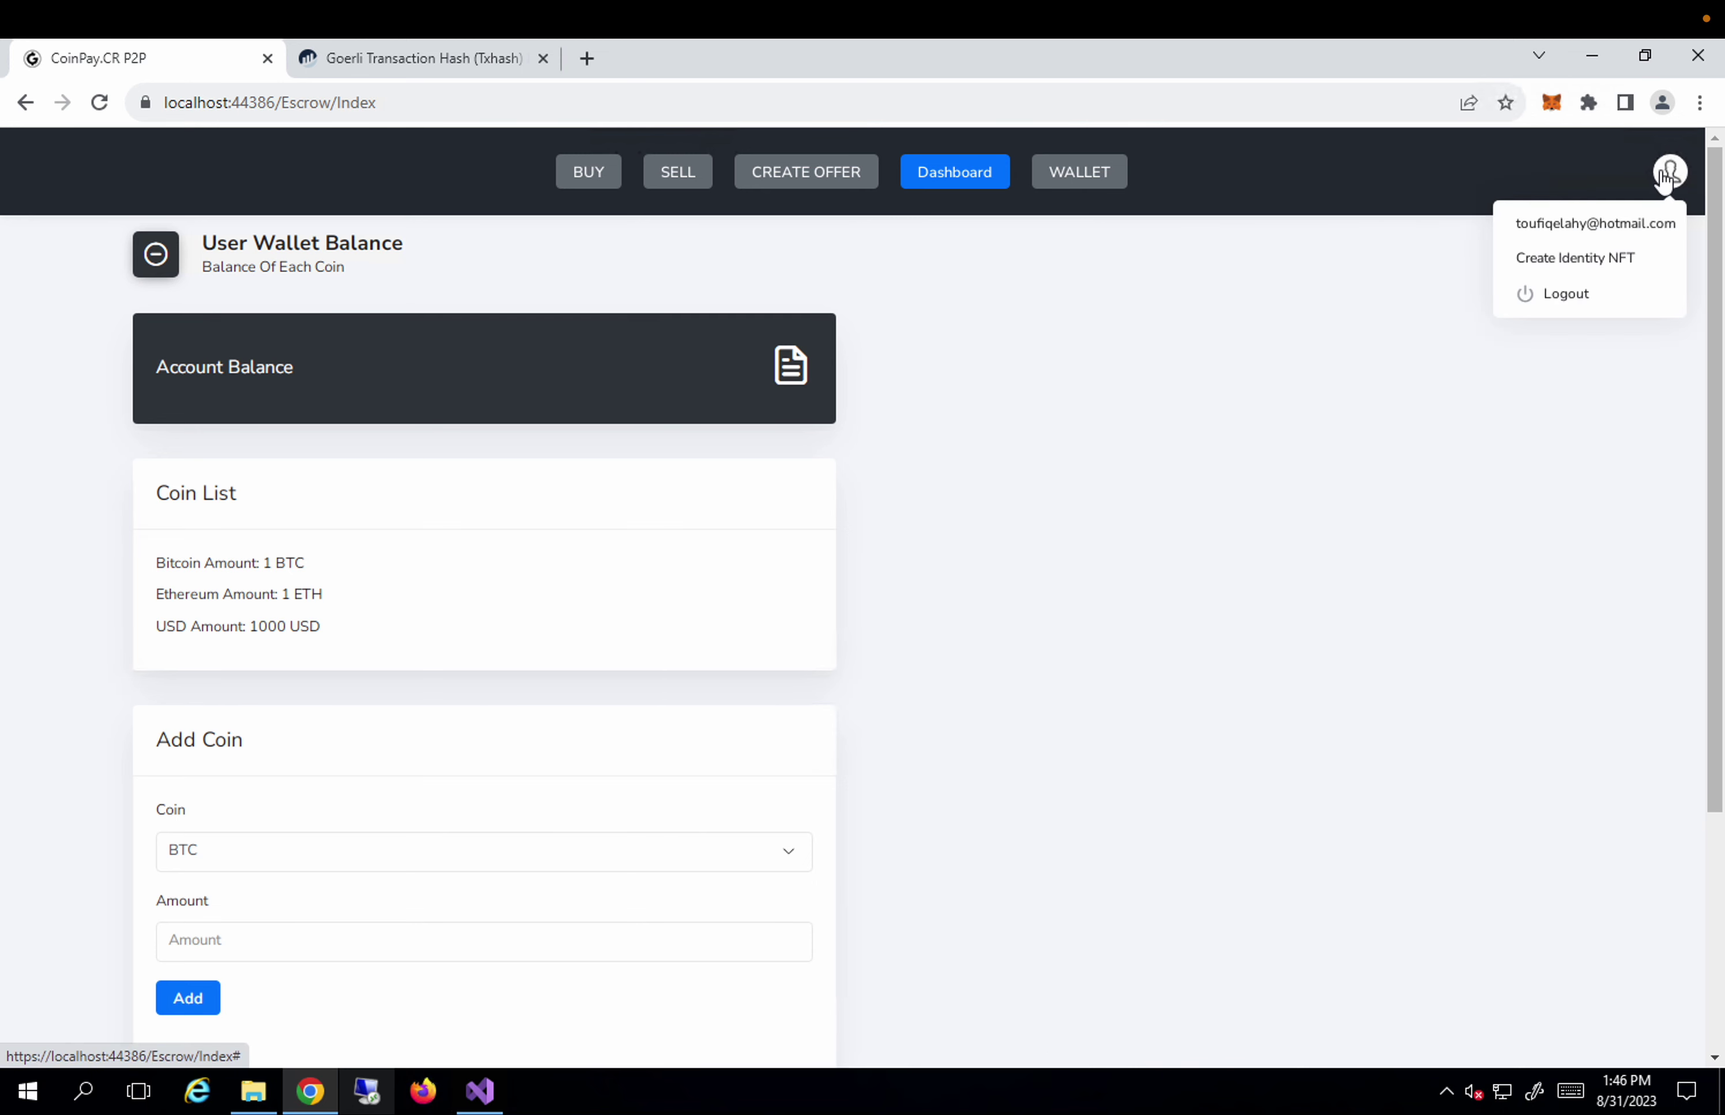
click(1573, 296)
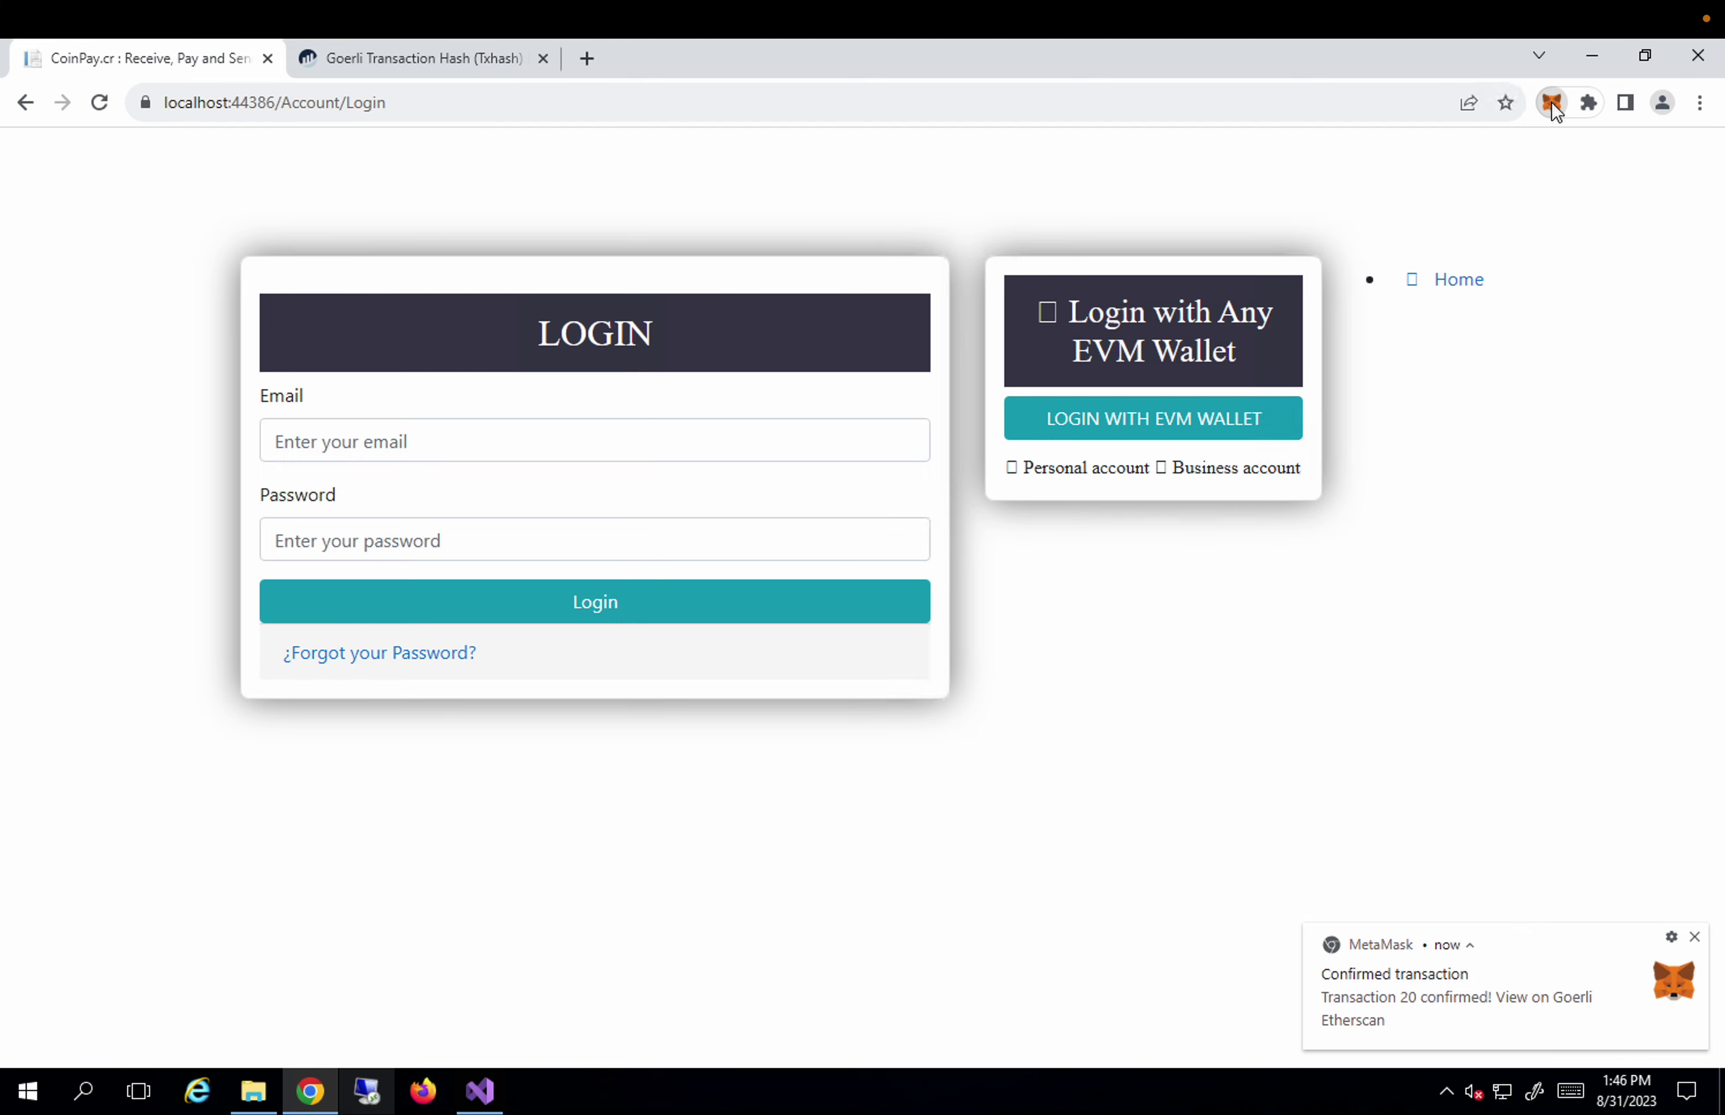
click(1553, 104)
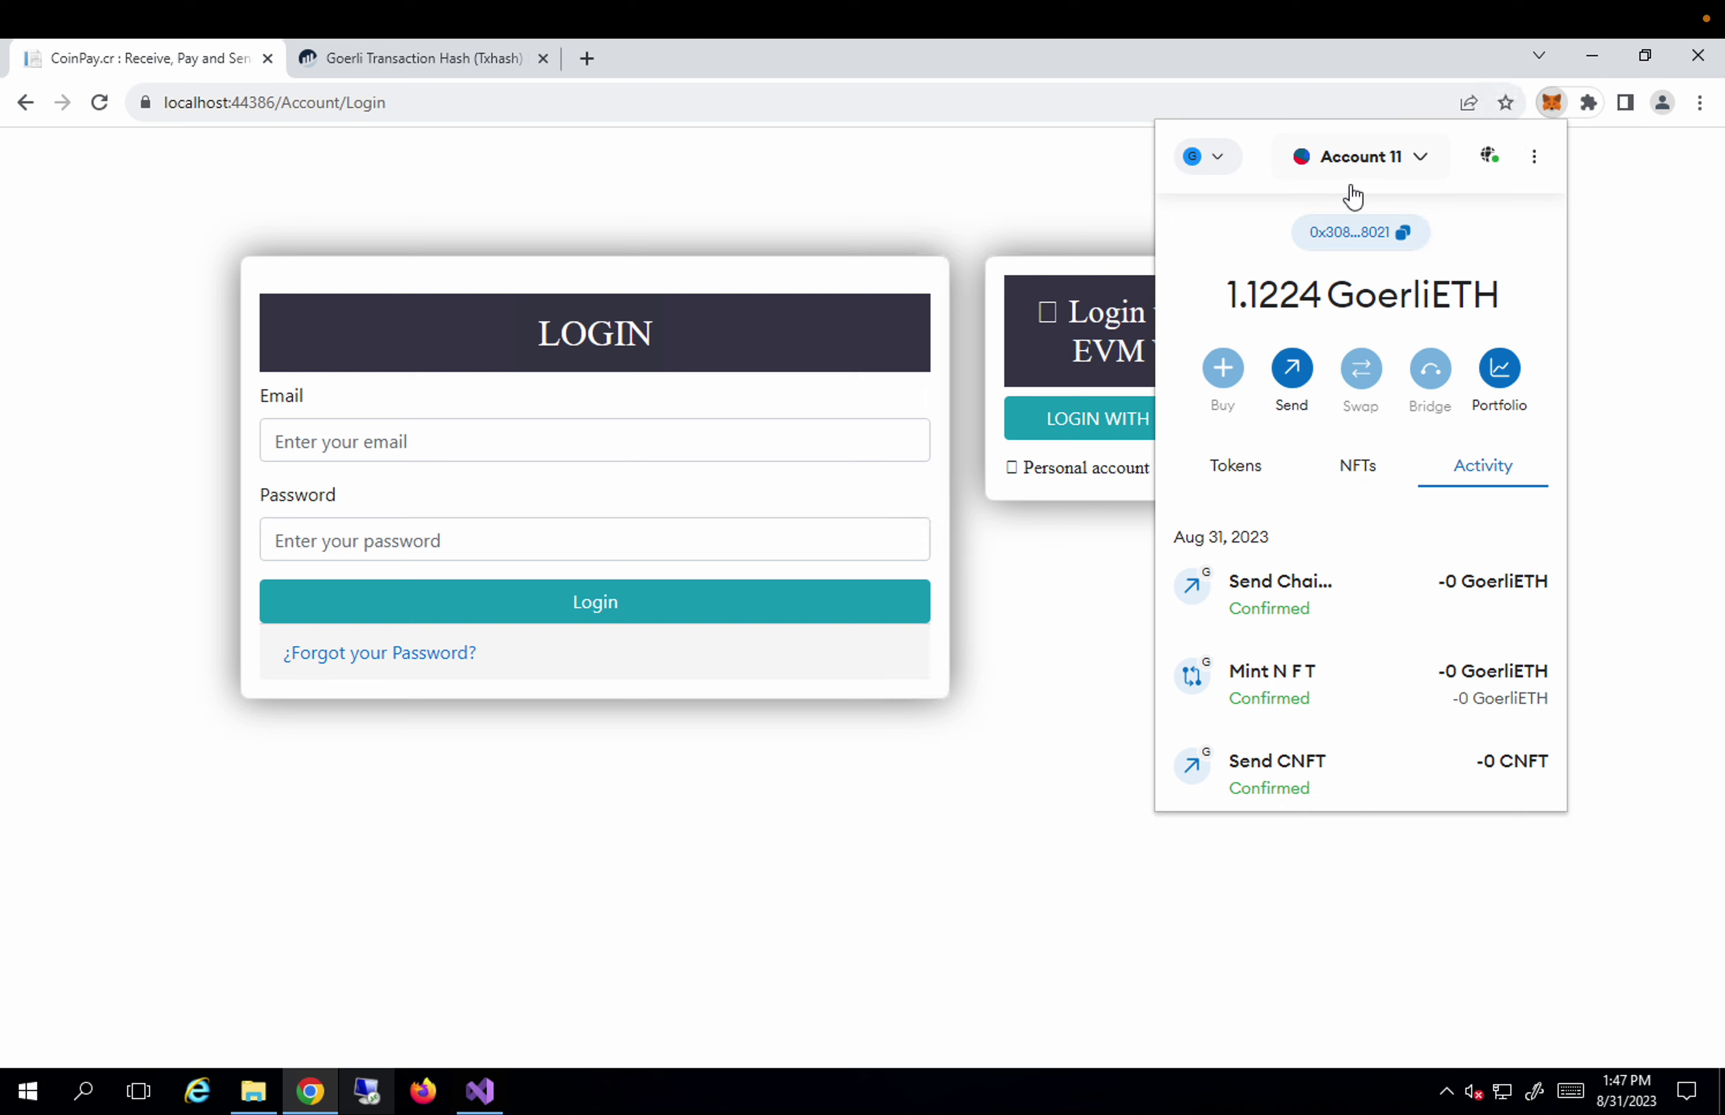
Sign the EVM wallet login message in MetaMask, which returns a 'no user detected' alert.
click(1120, 419)
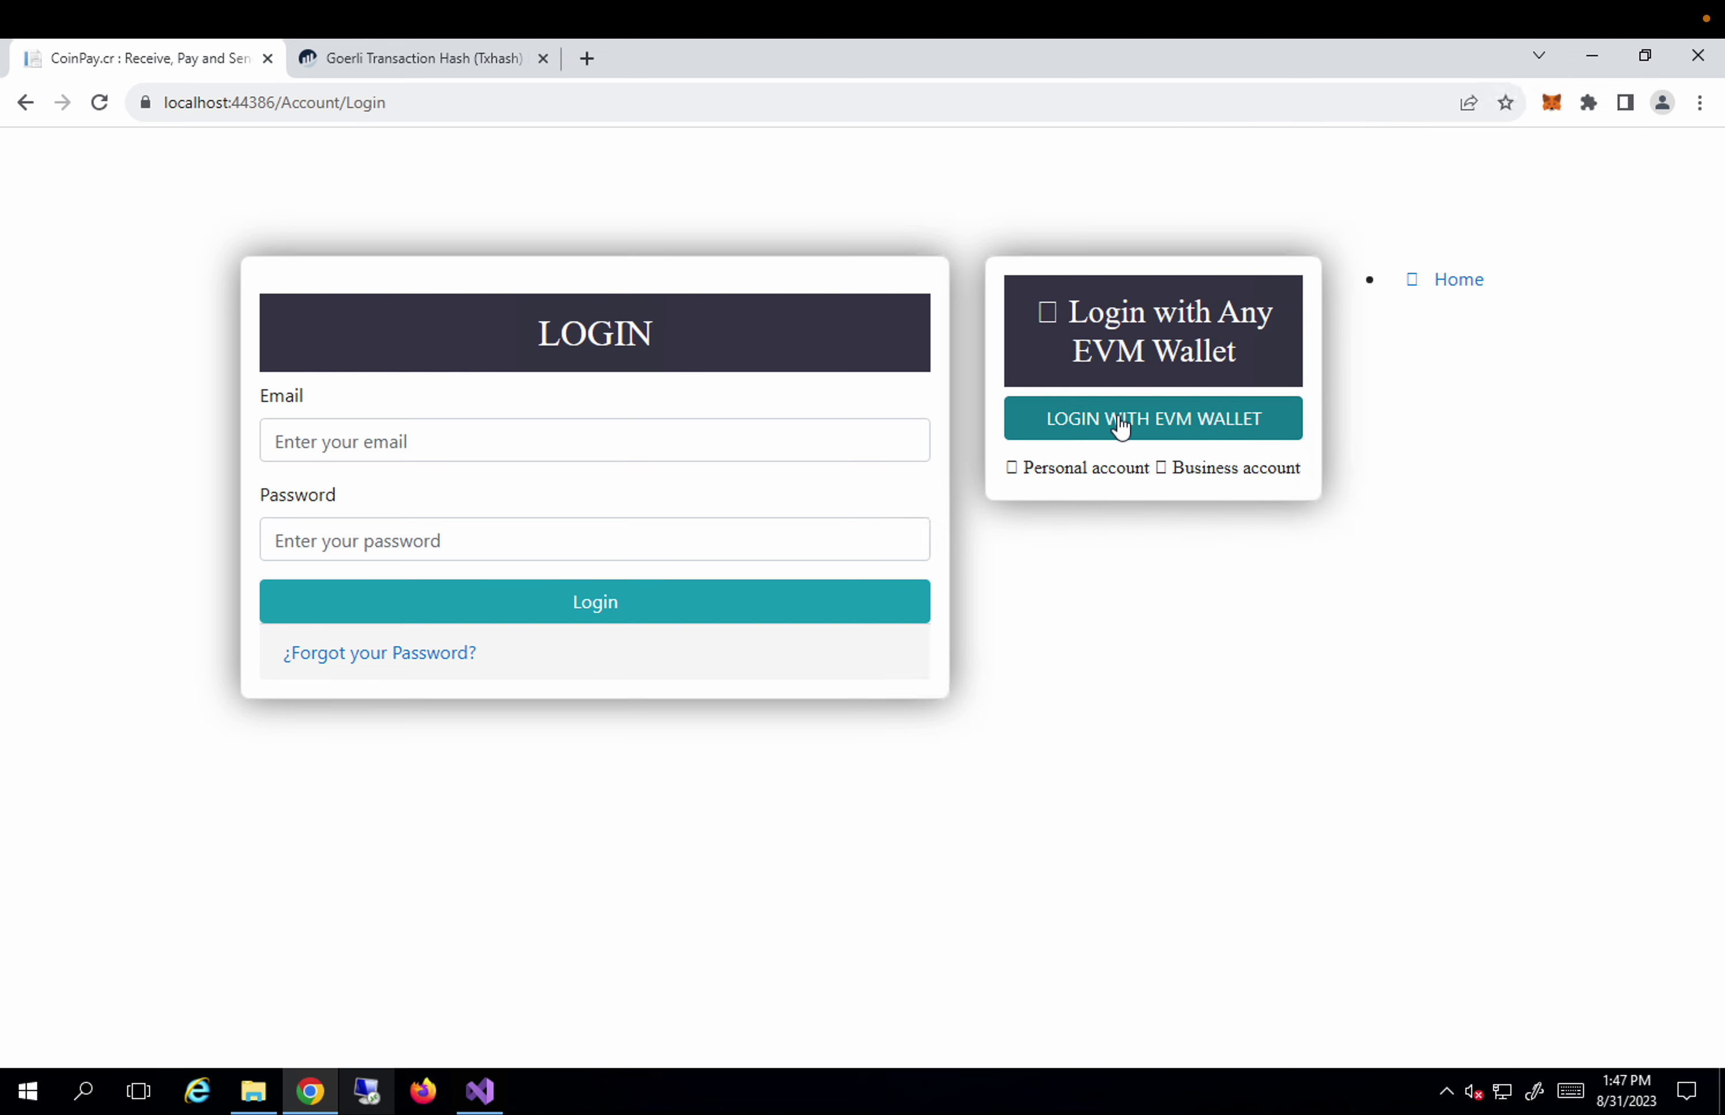
click(1119, 422)
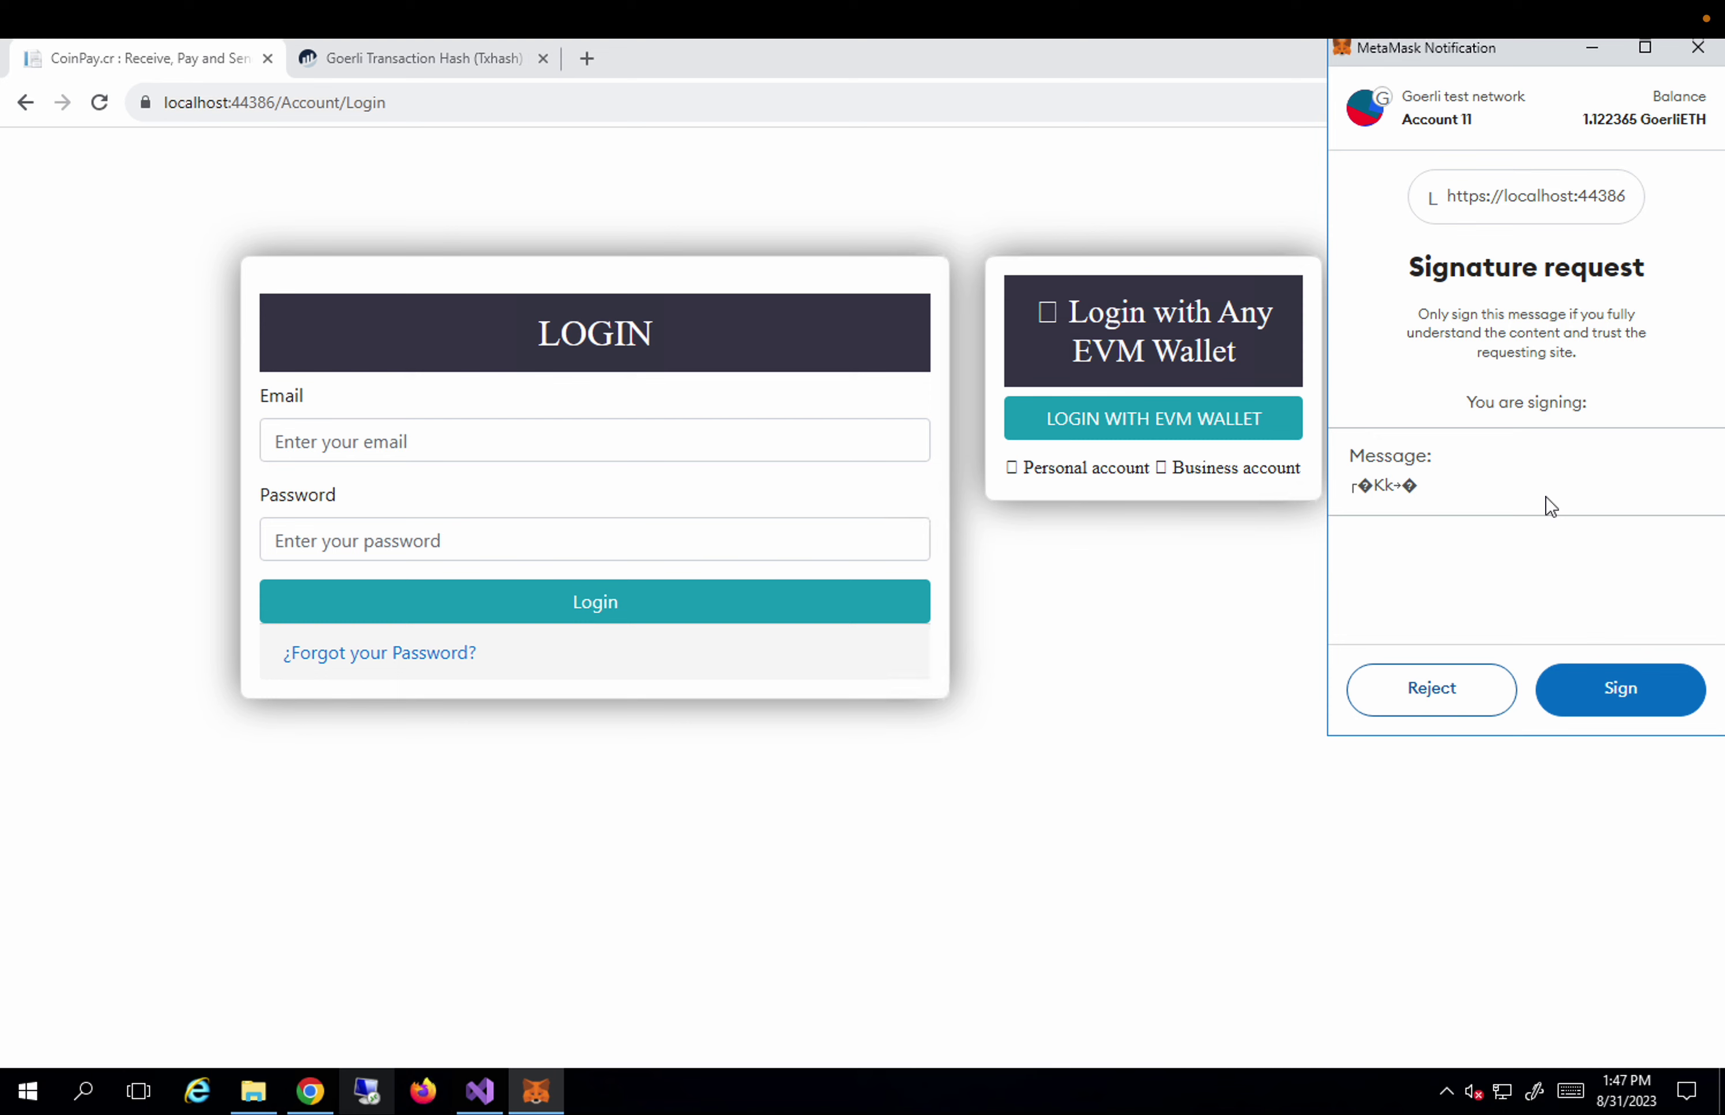
click(1621, 689)
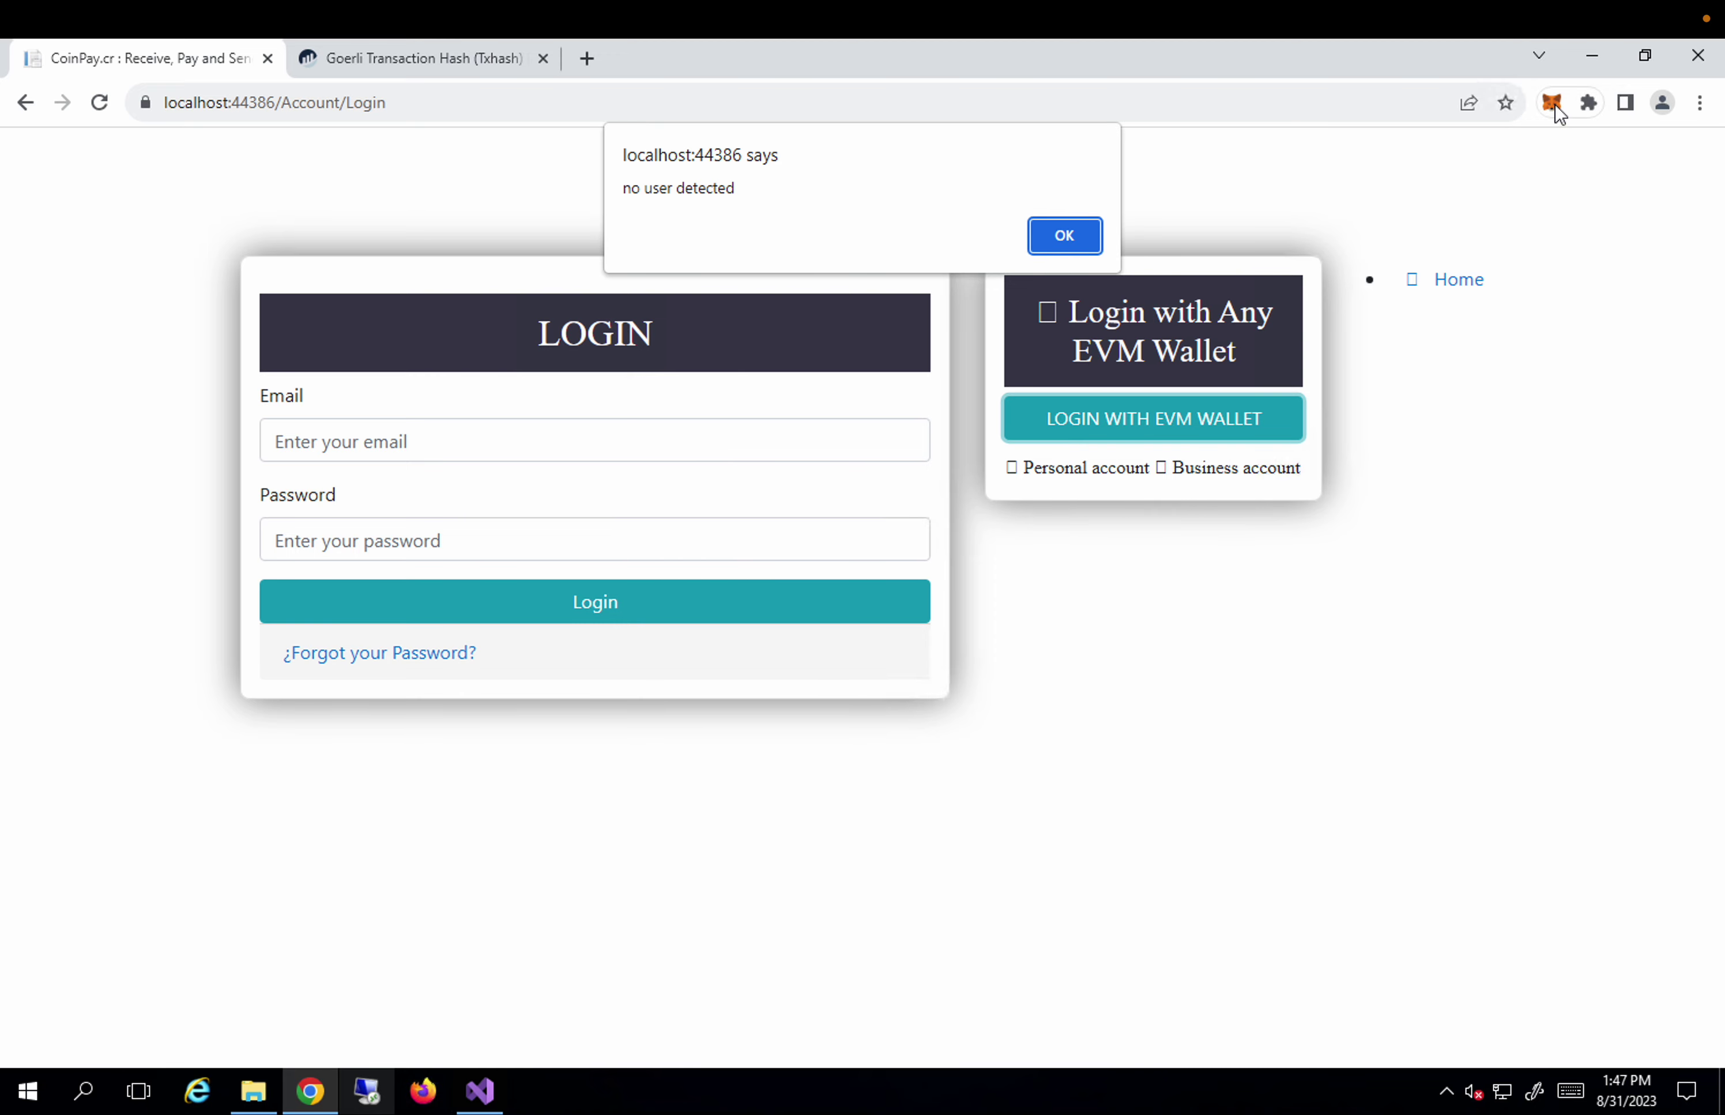
click(1555, 104)
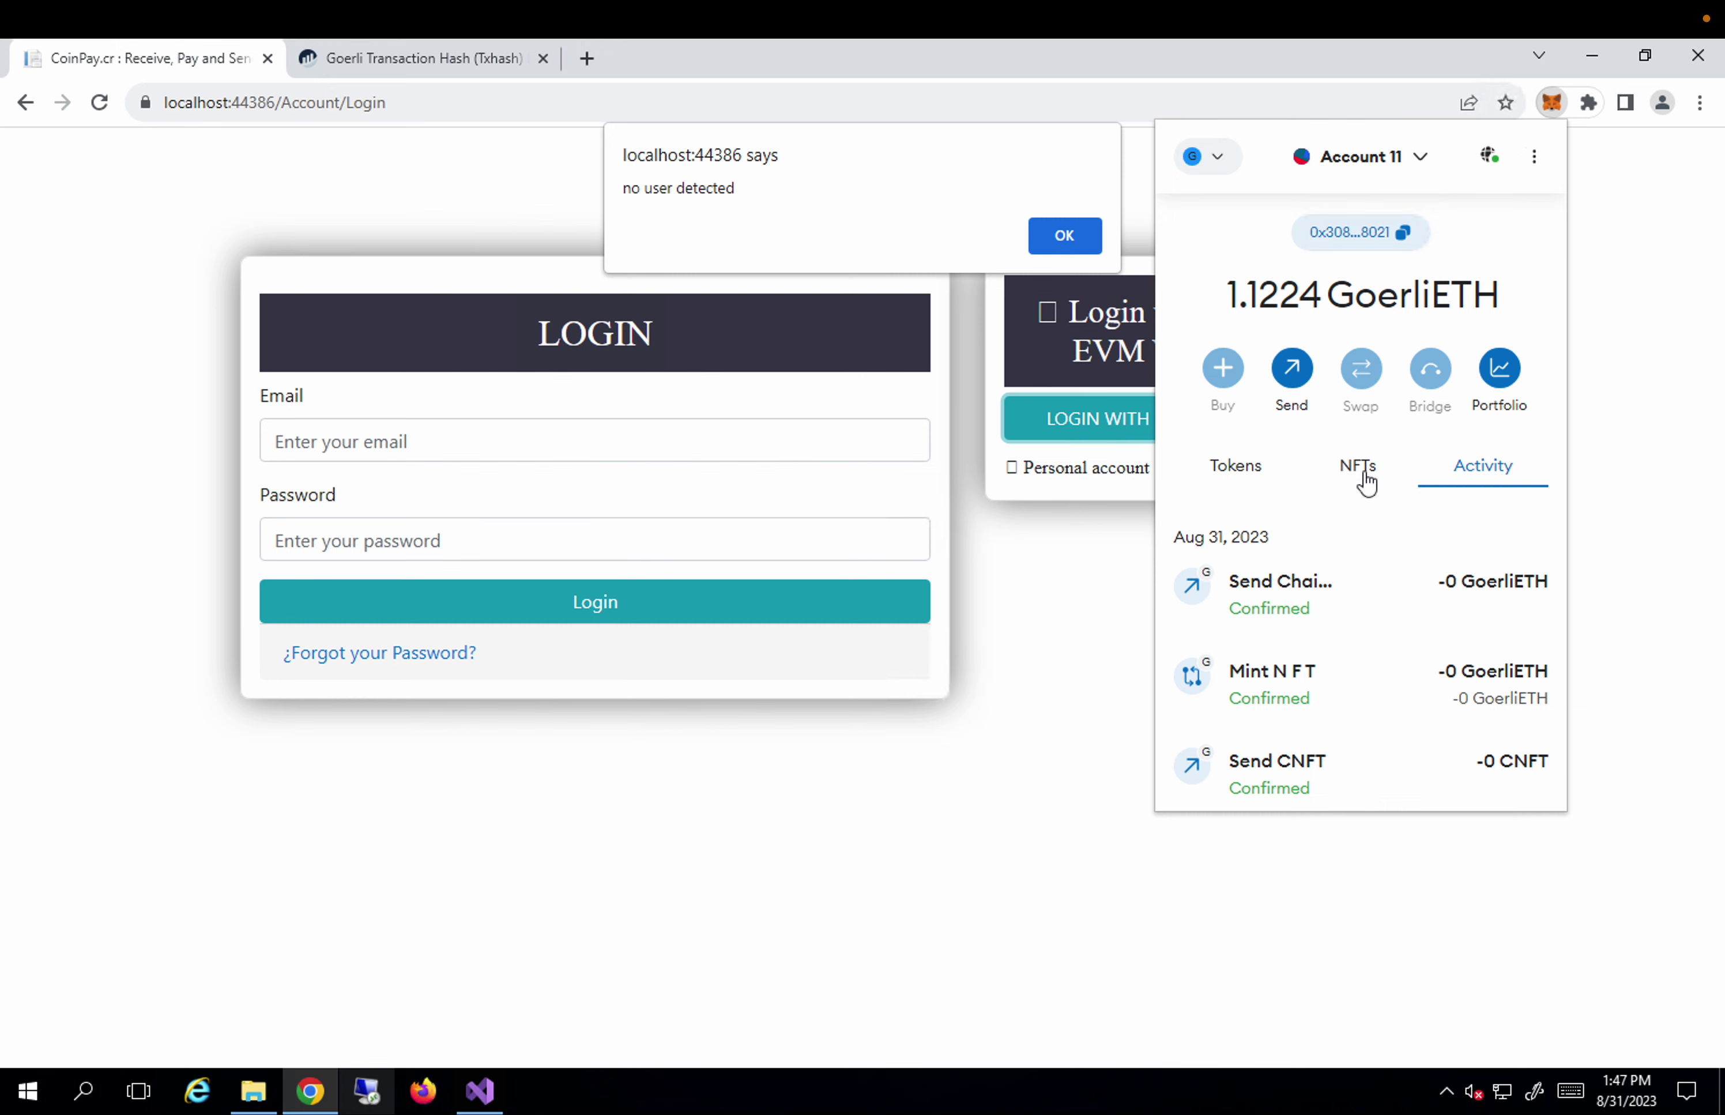
Switch MetaMask to Account 1 and connect it to the CoinPay site.
click(1366, 475)
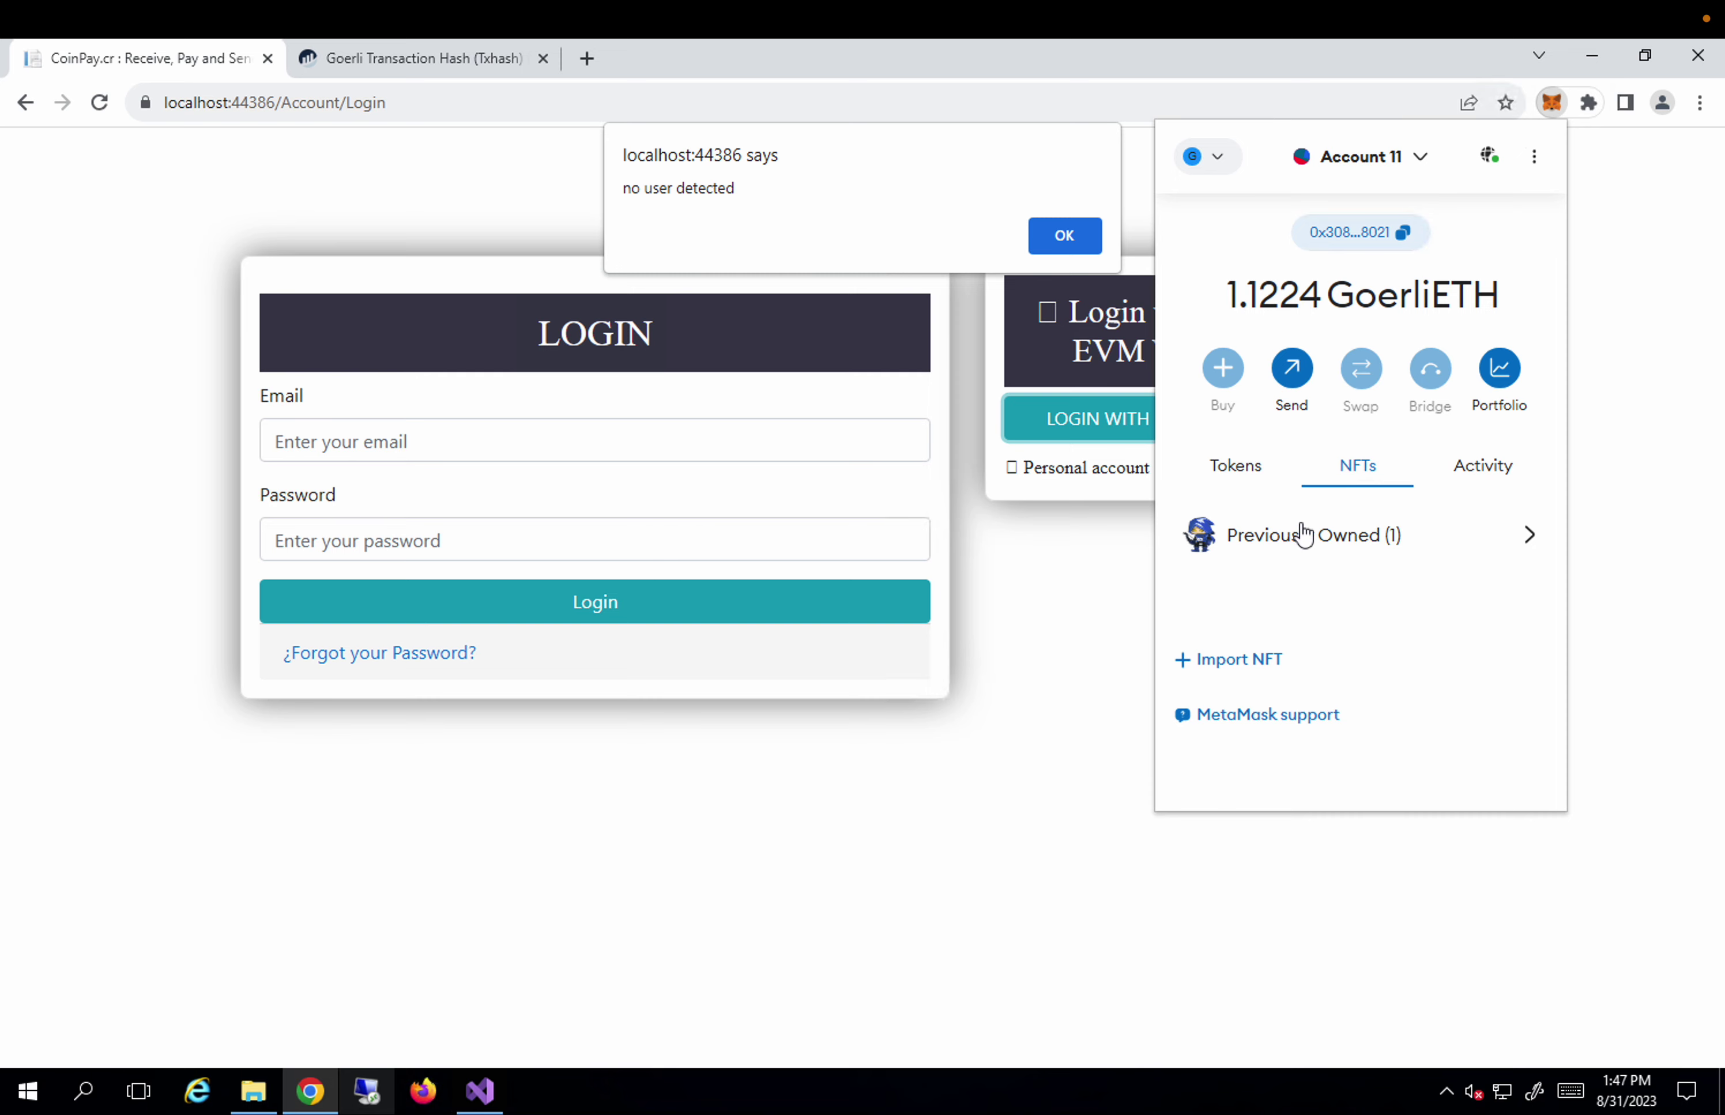
click(1428, 166)
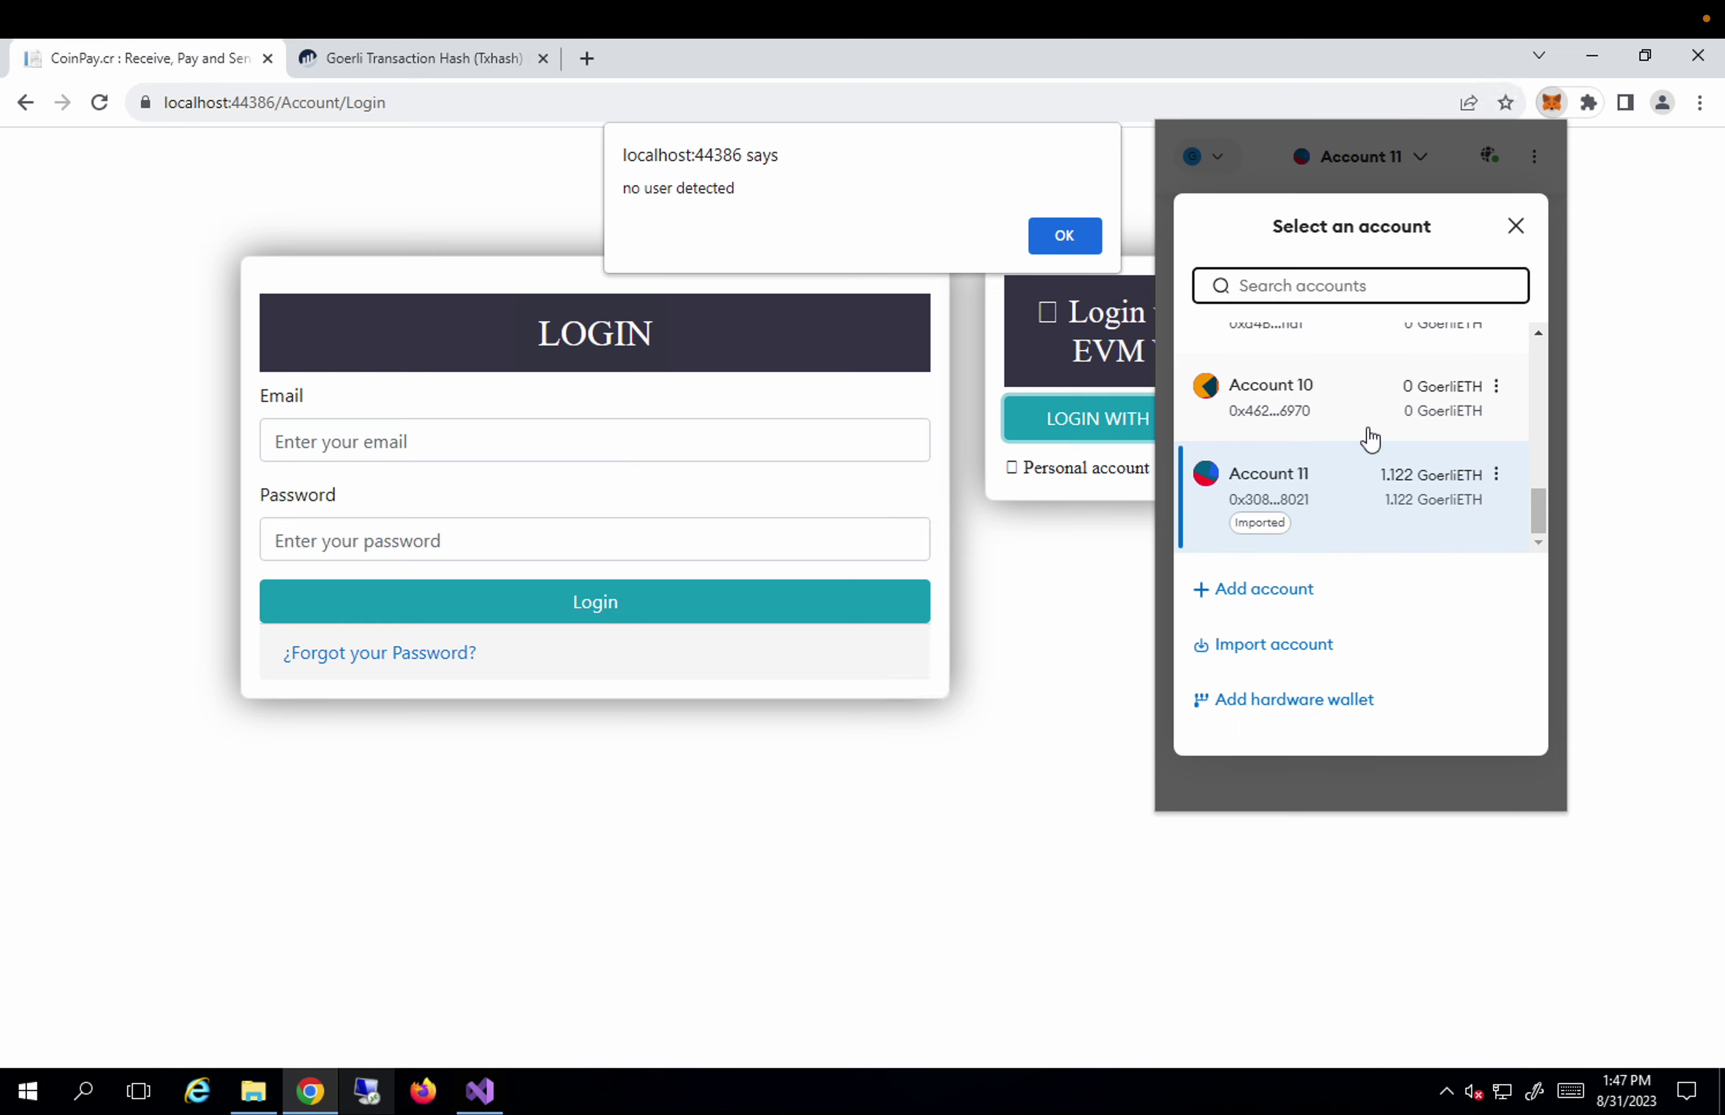
scroll(1367, 435, up, 10)
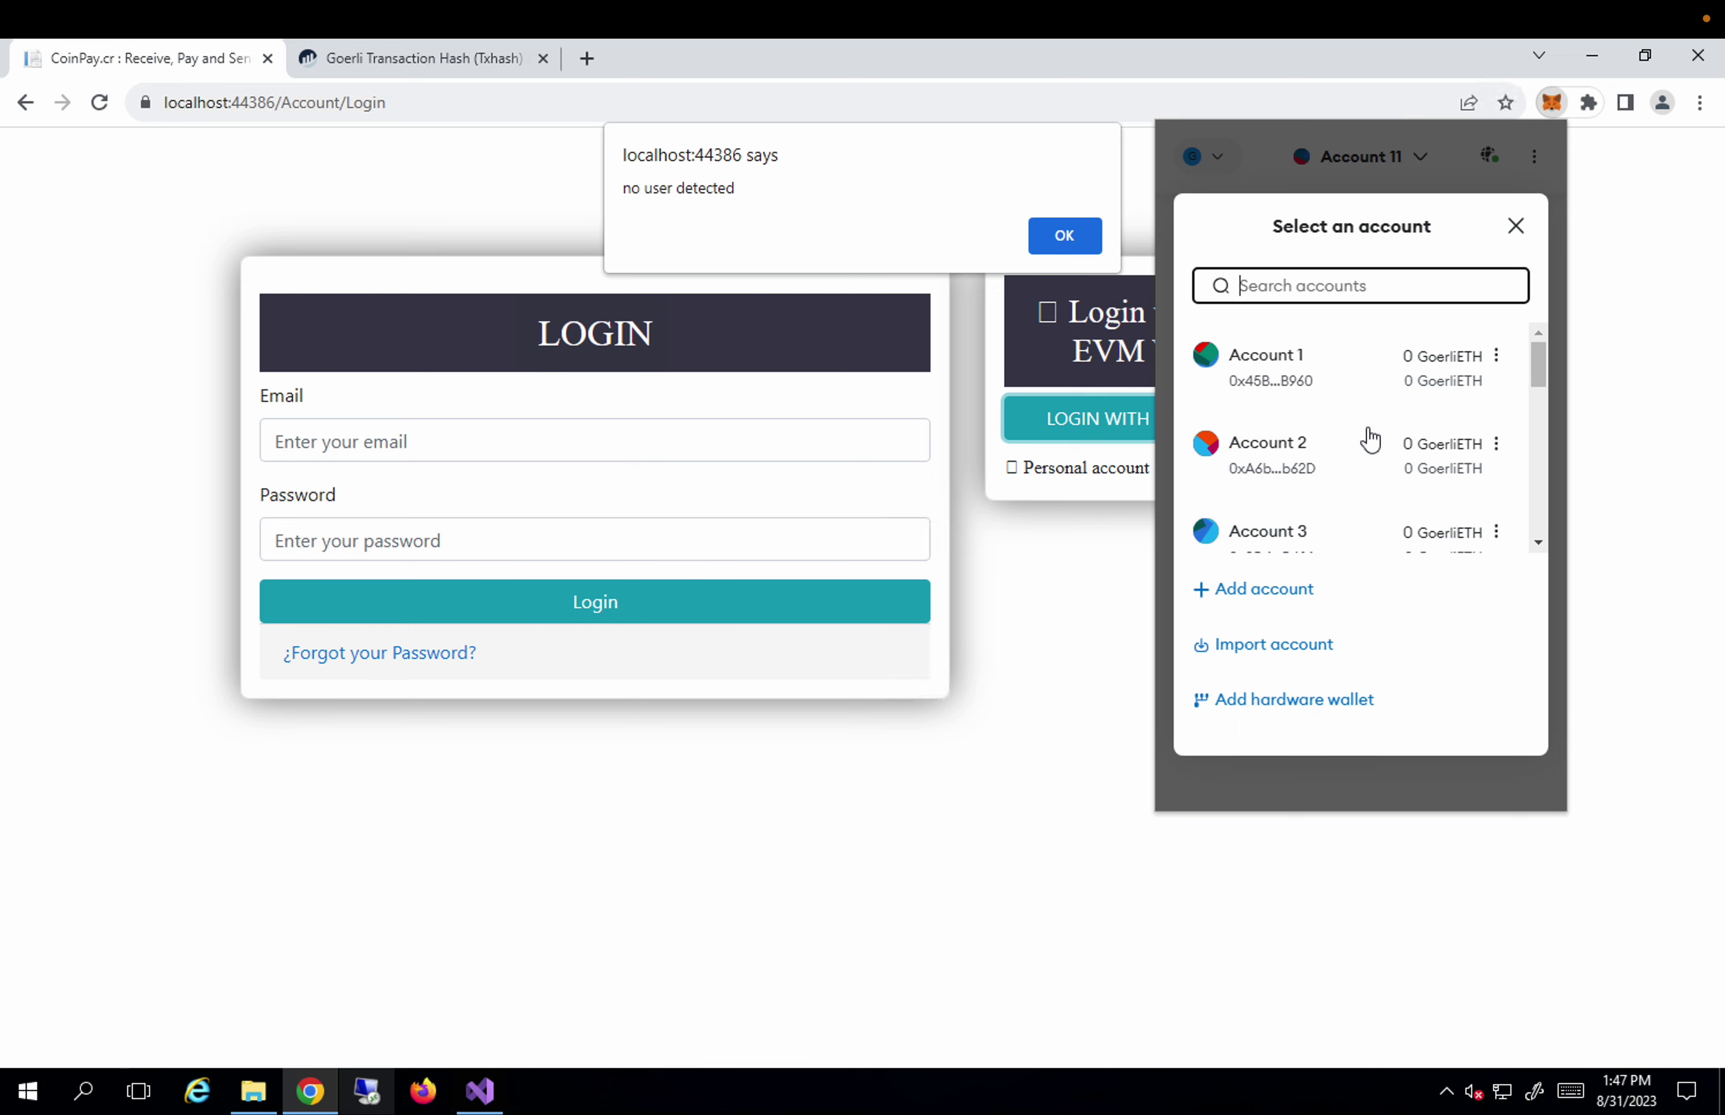
click(1283, 361)
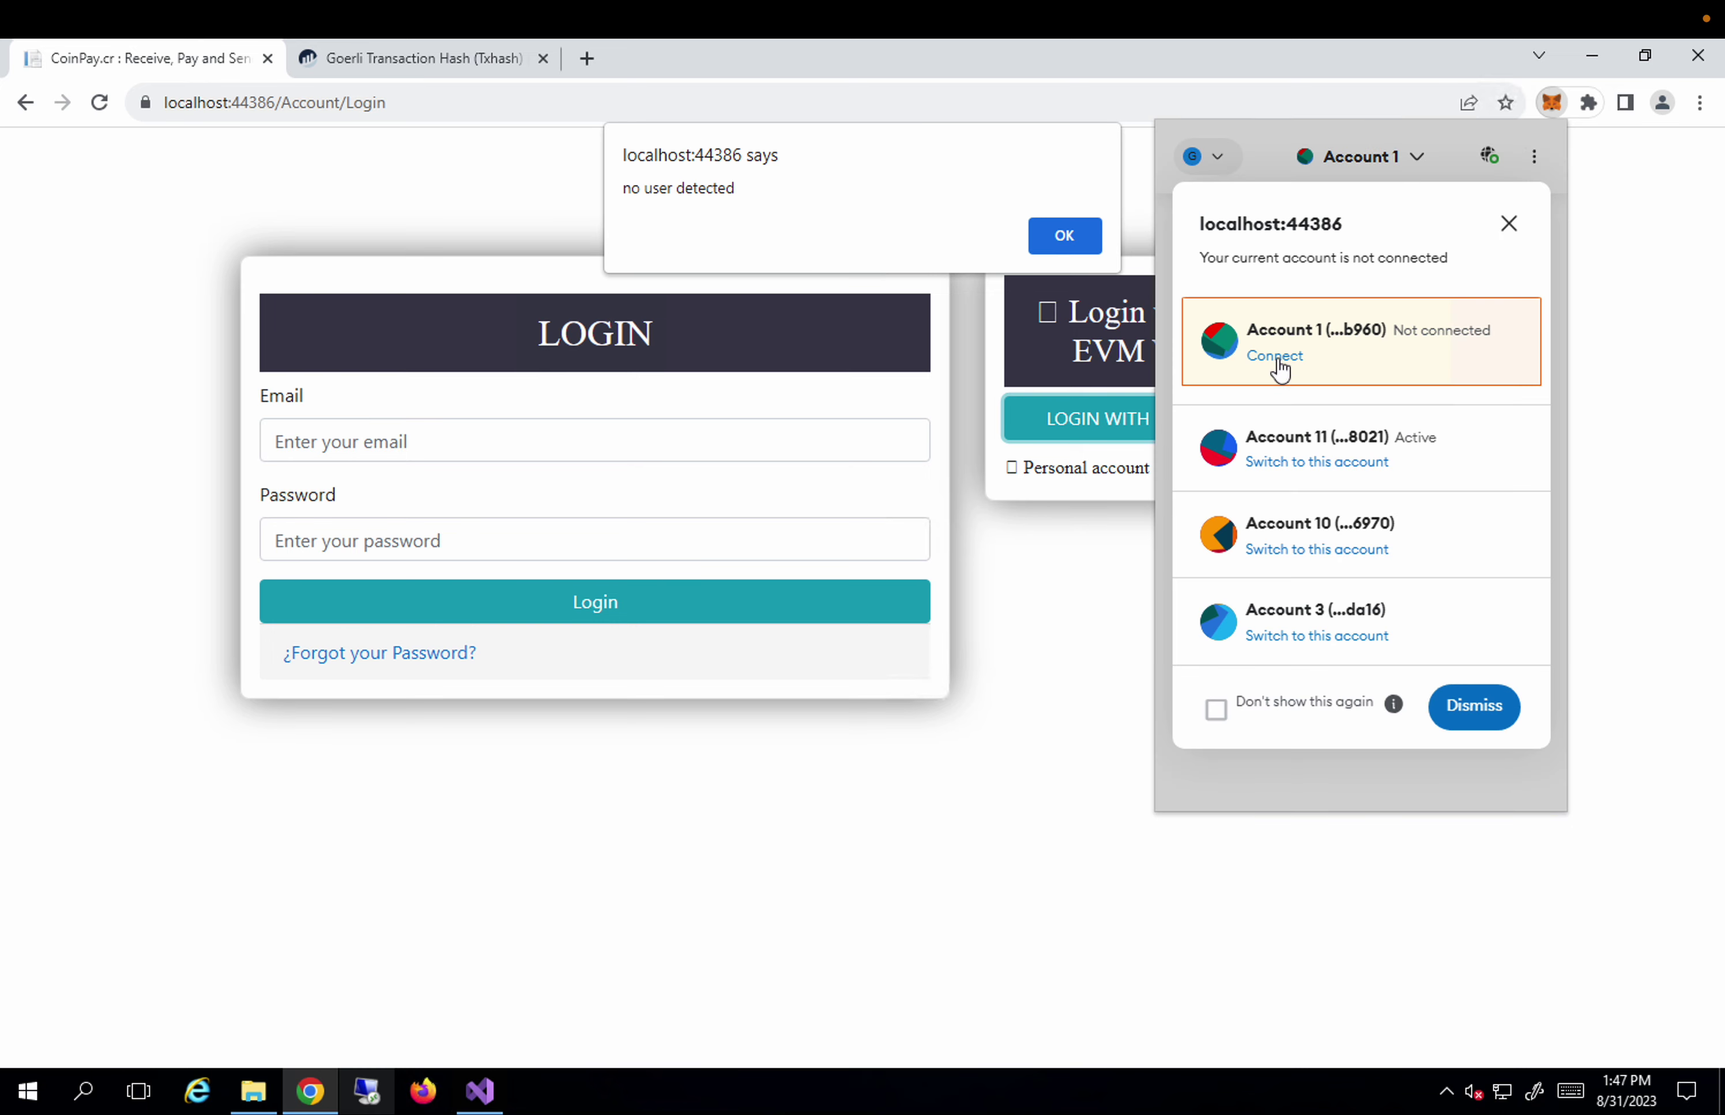
click(1275, 355)
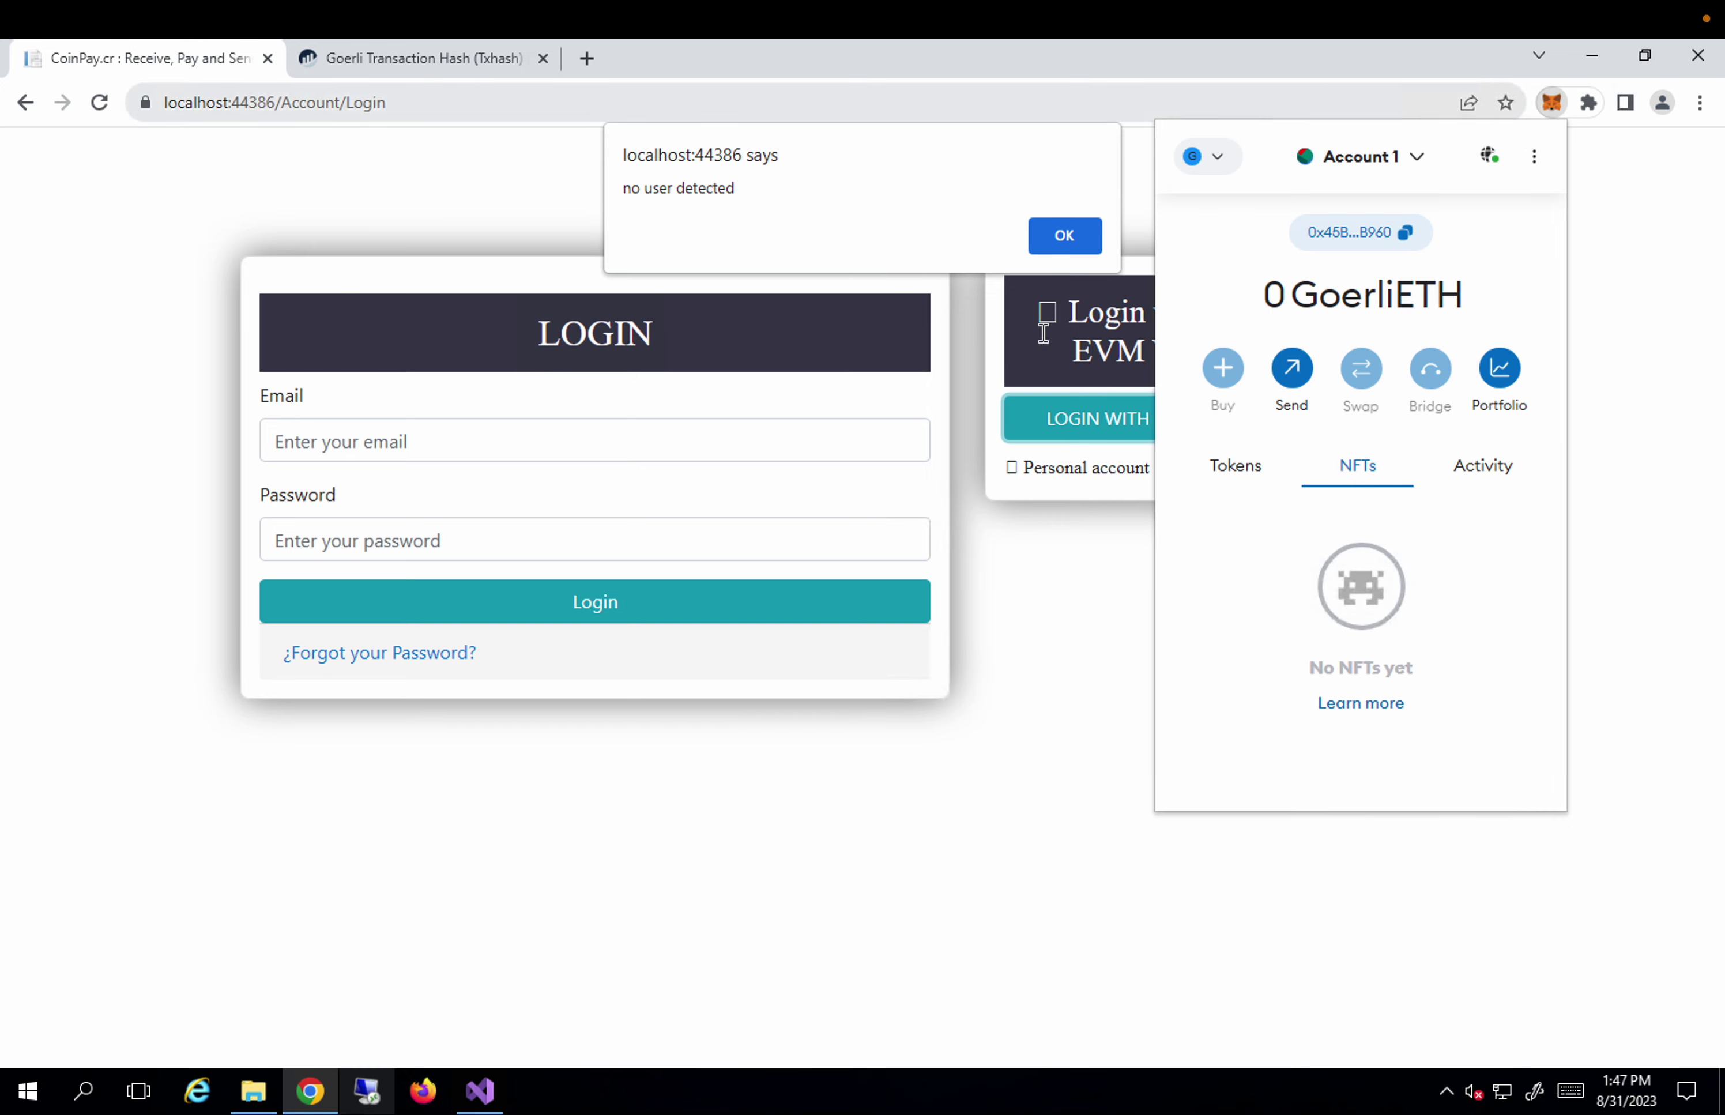
mouse_move(592, 34)
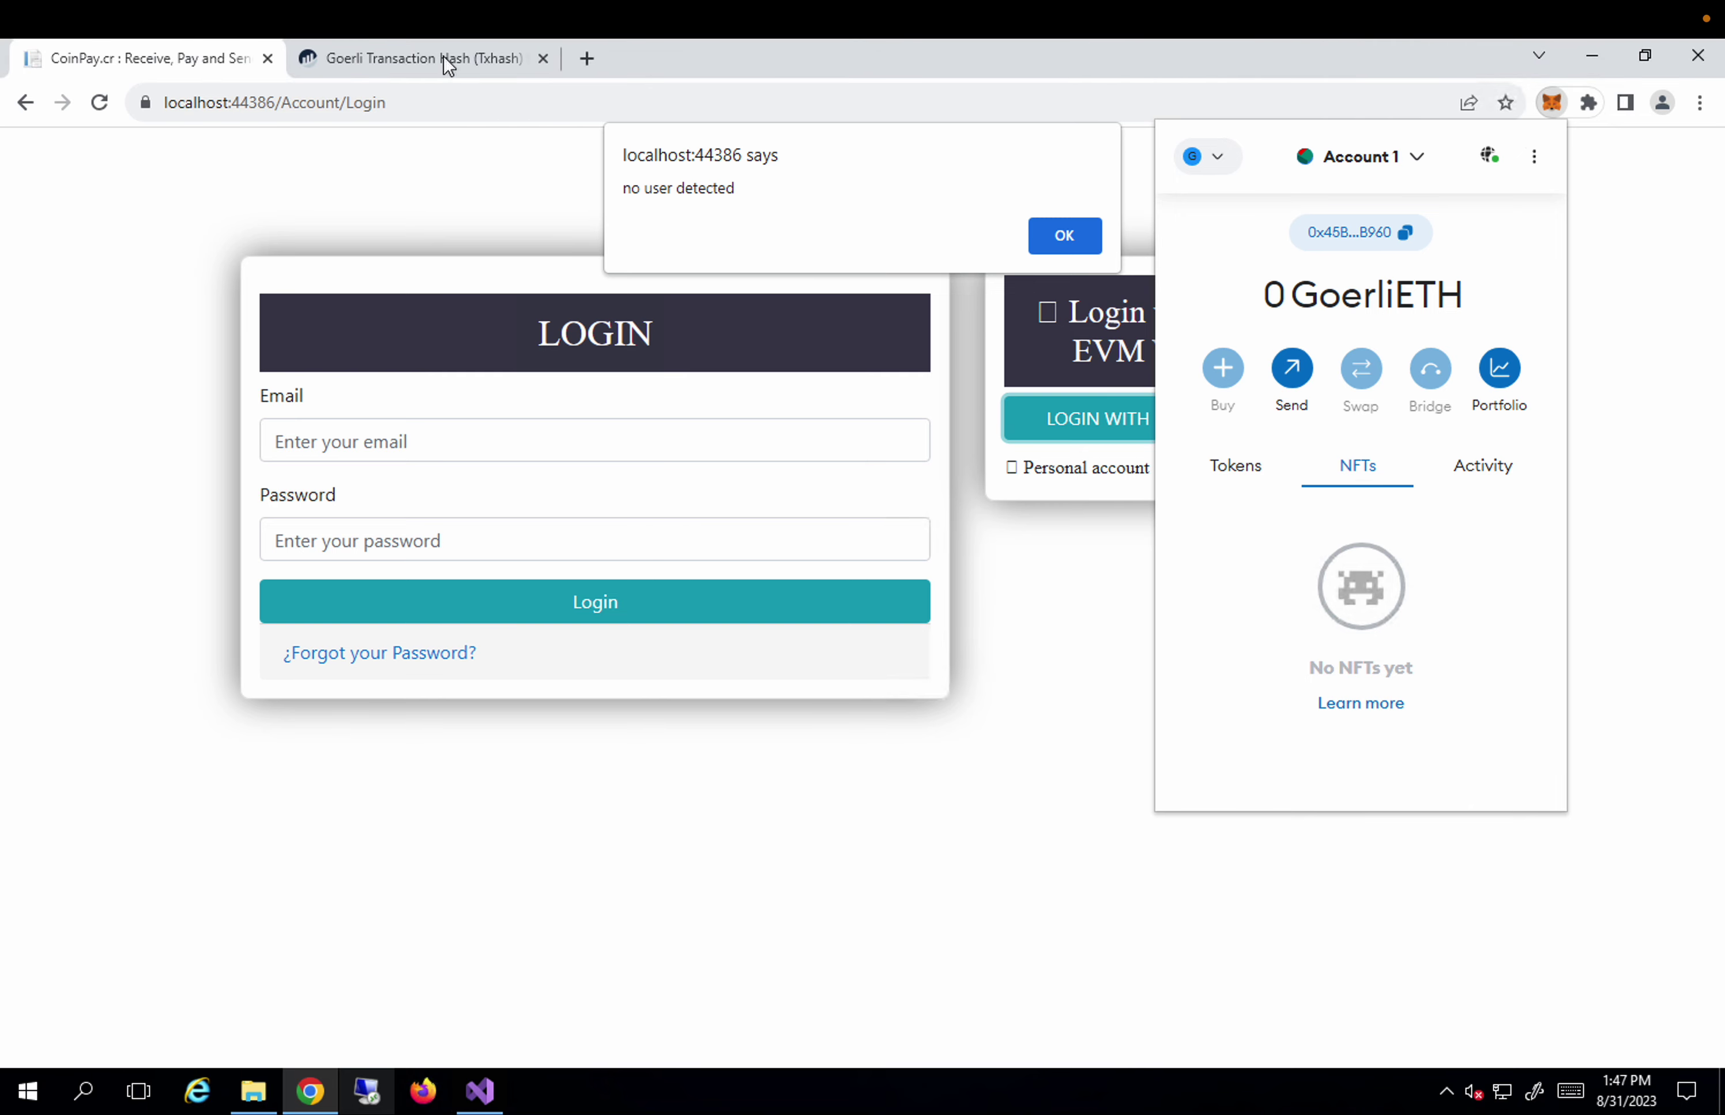
click(1062, 239)
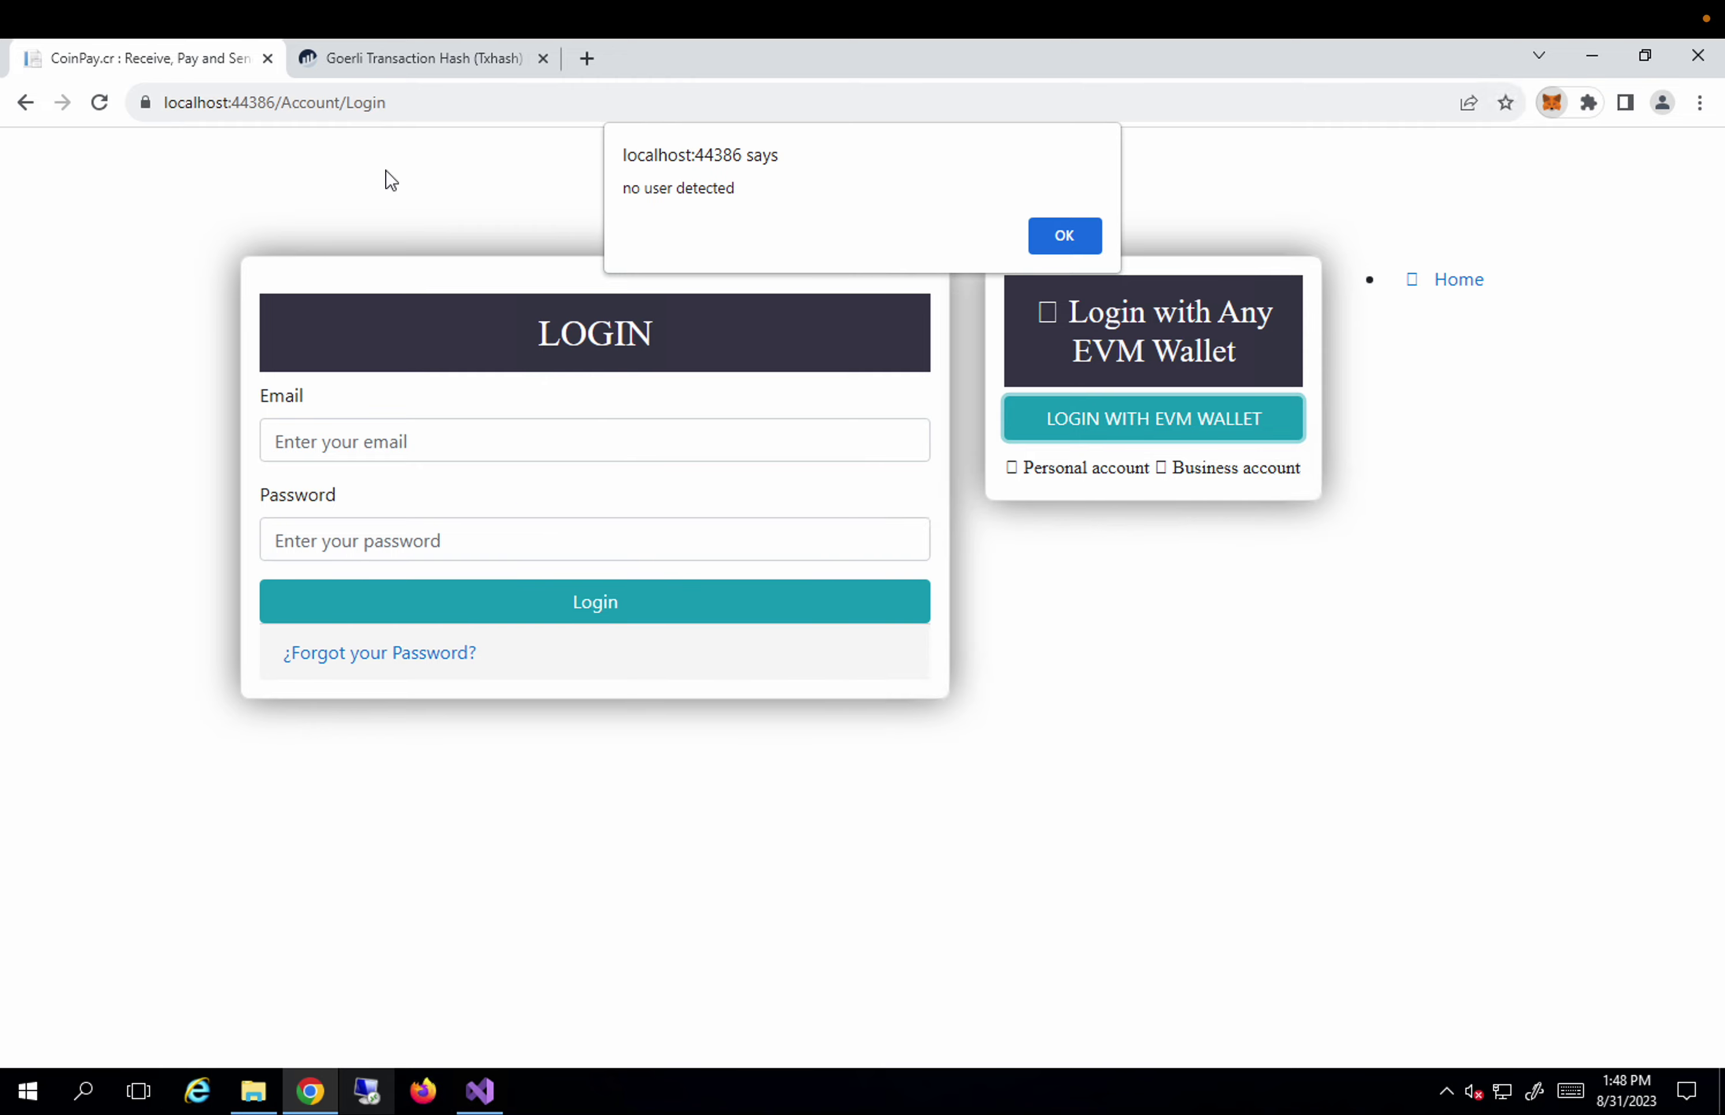
Copy the Interacted With contract address on Etherscan and dismiss CoinPay's no-user alert.
click(386, 60)
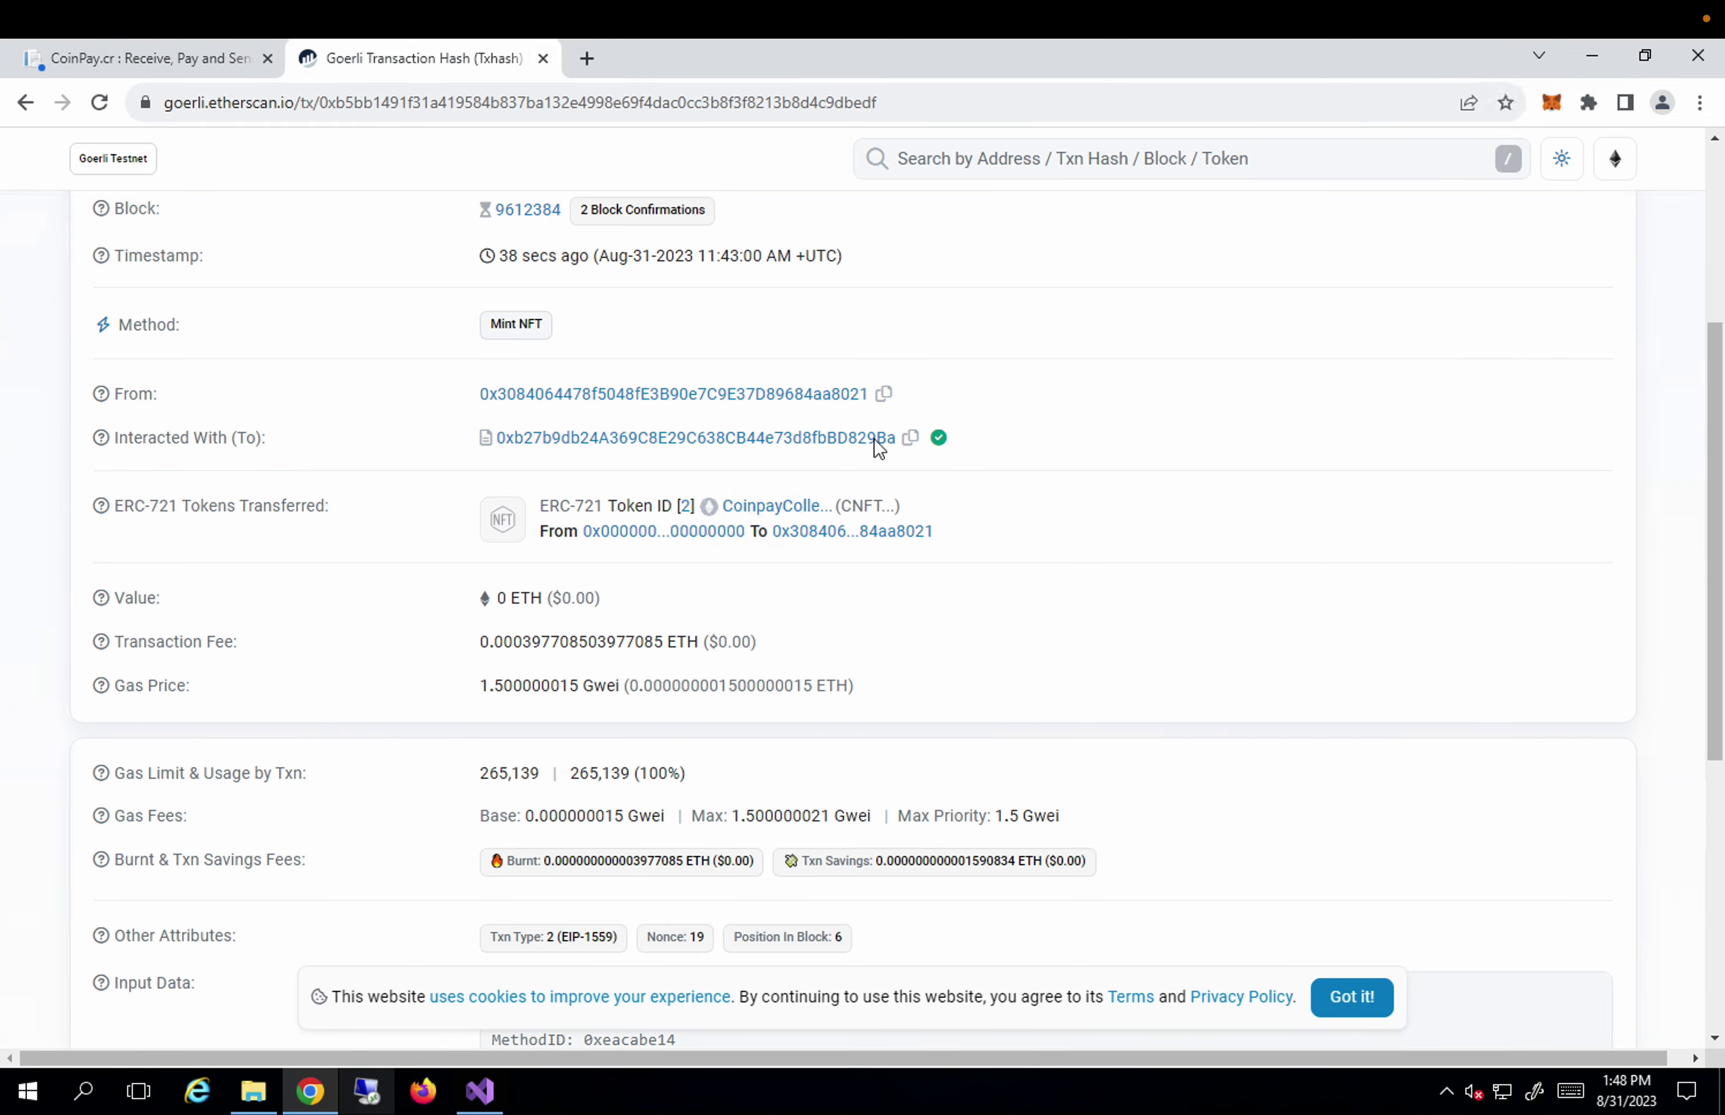
click(911, 439)
click(191, 68)
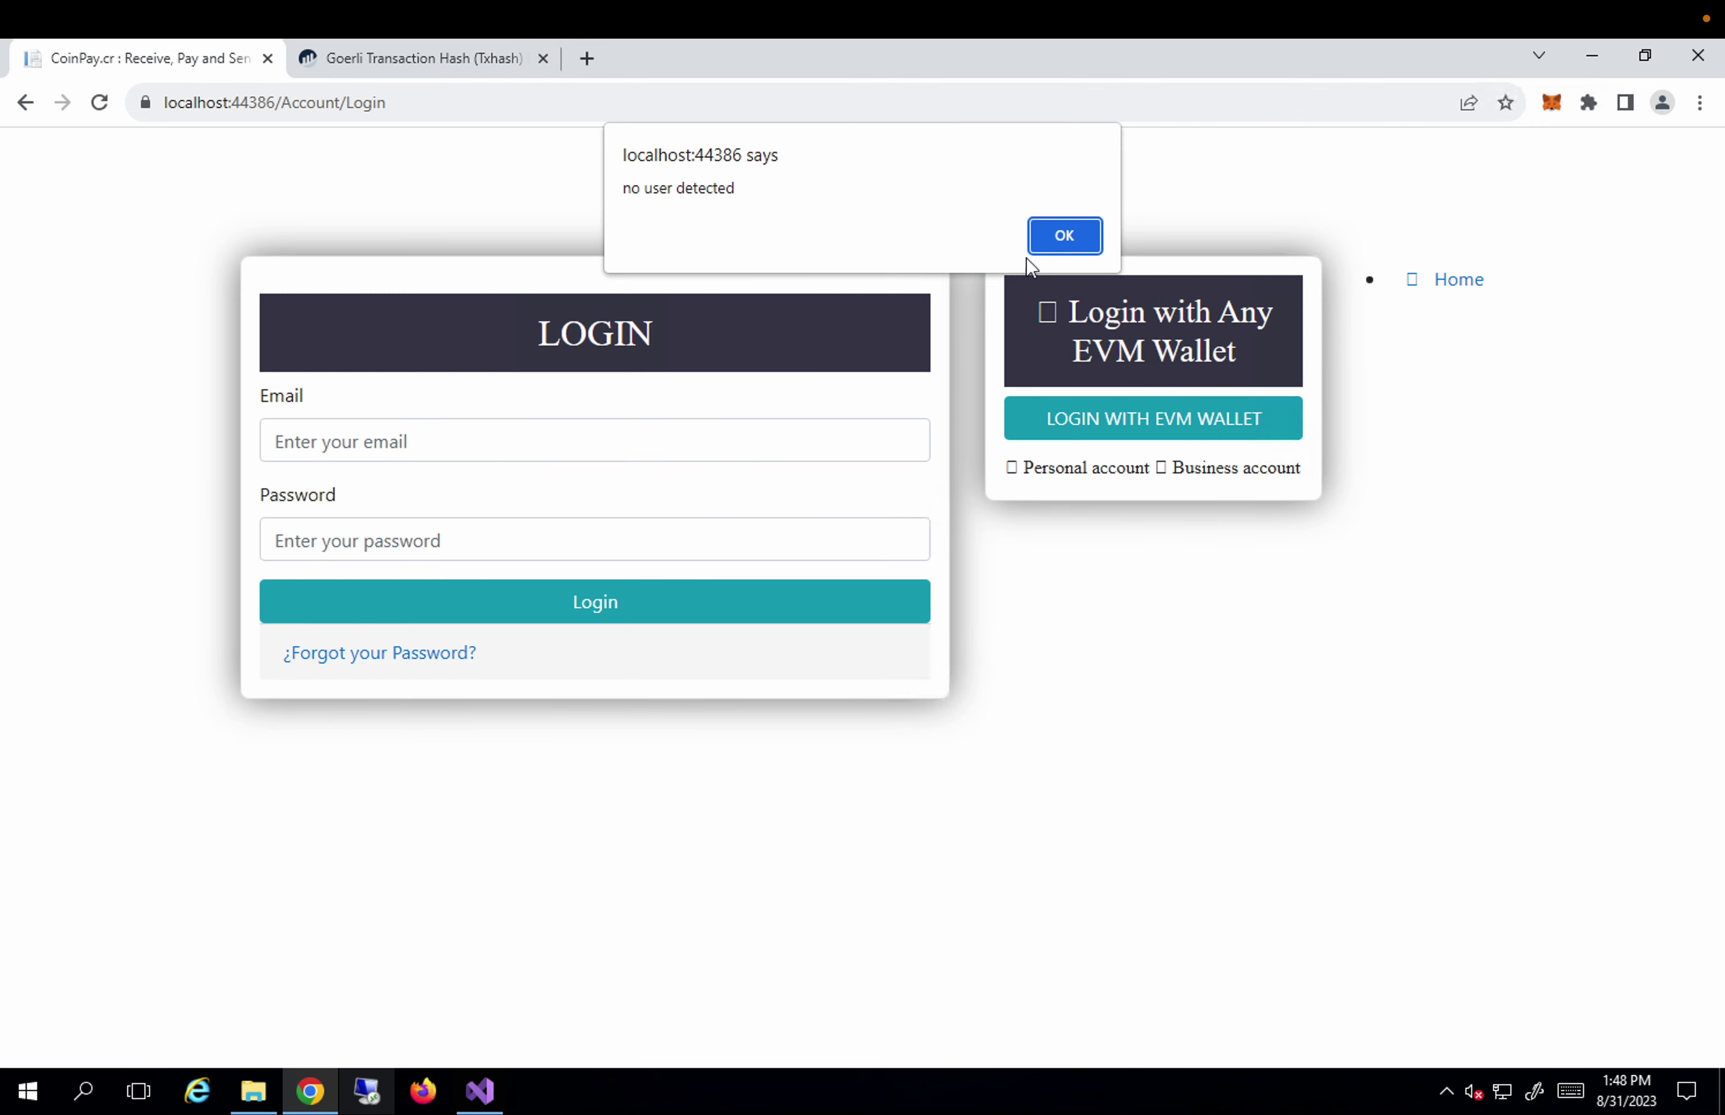
click(1066, 235)
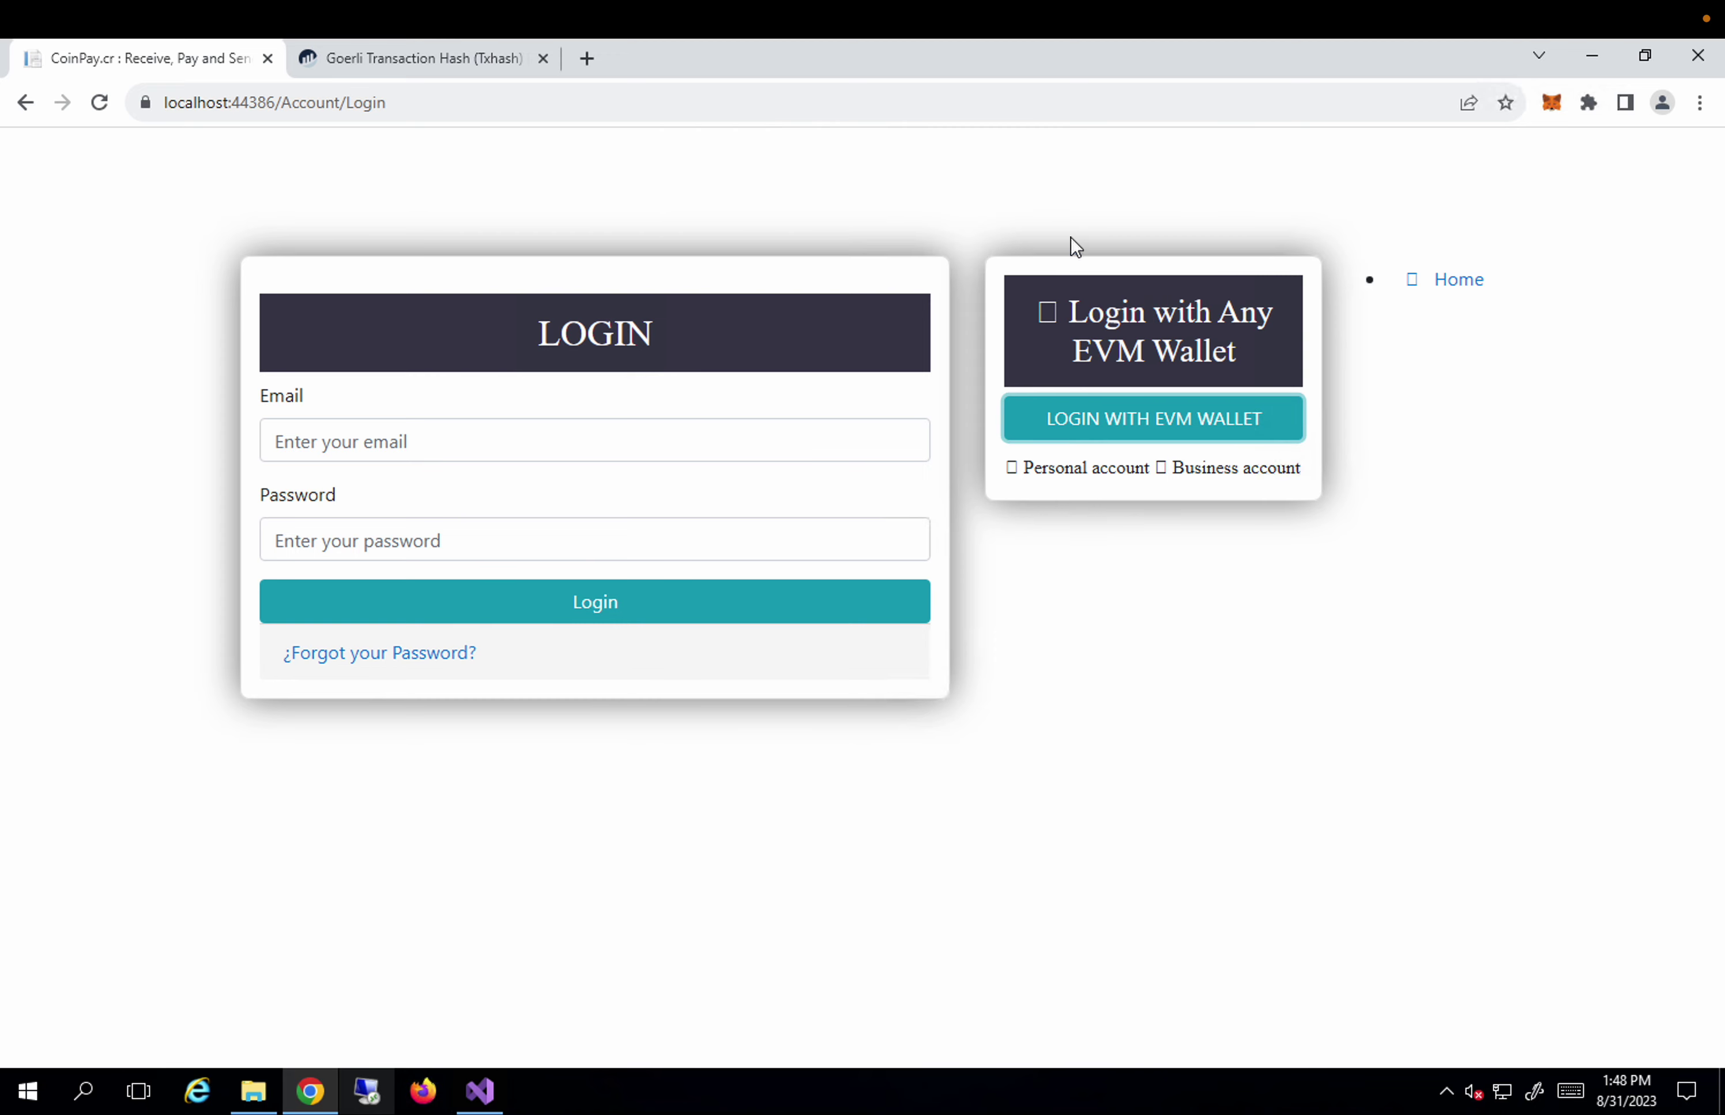
click(1553, 103)
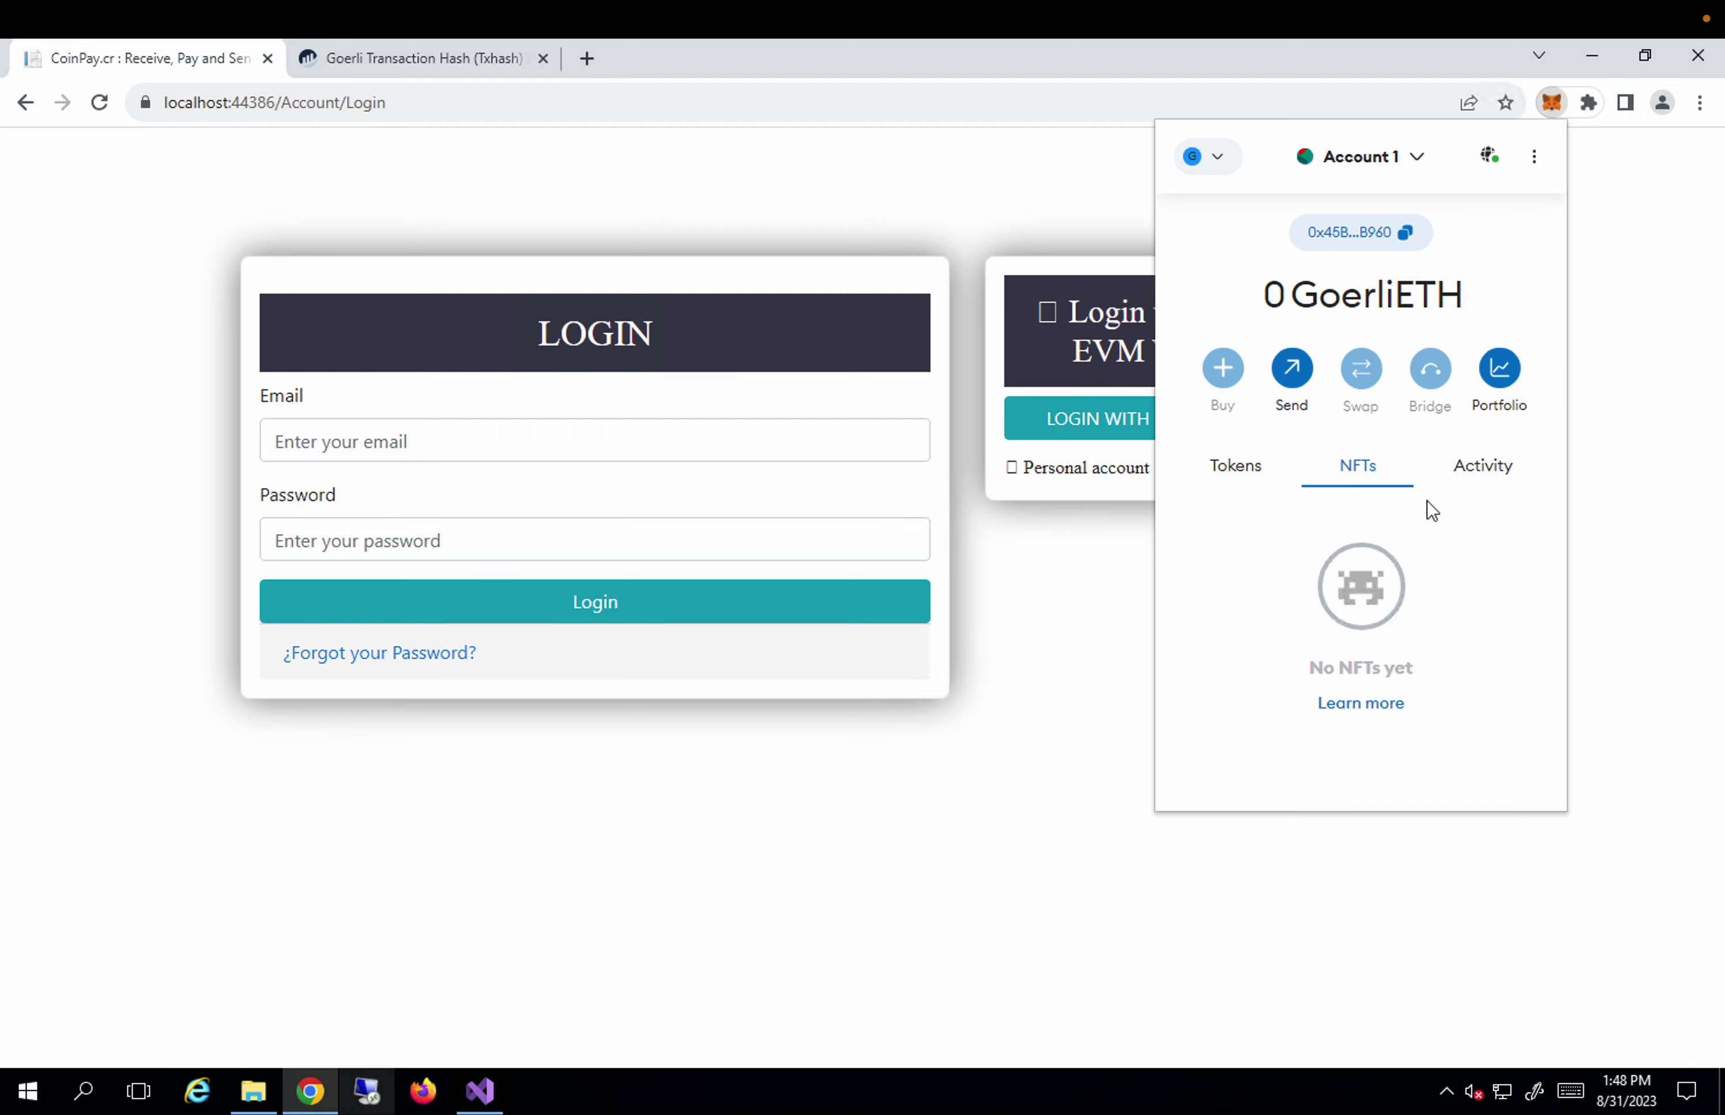
Import NFT token ID 2 into Account 1 using the pasted contract address.
scroll(1431, 689, down, 3)
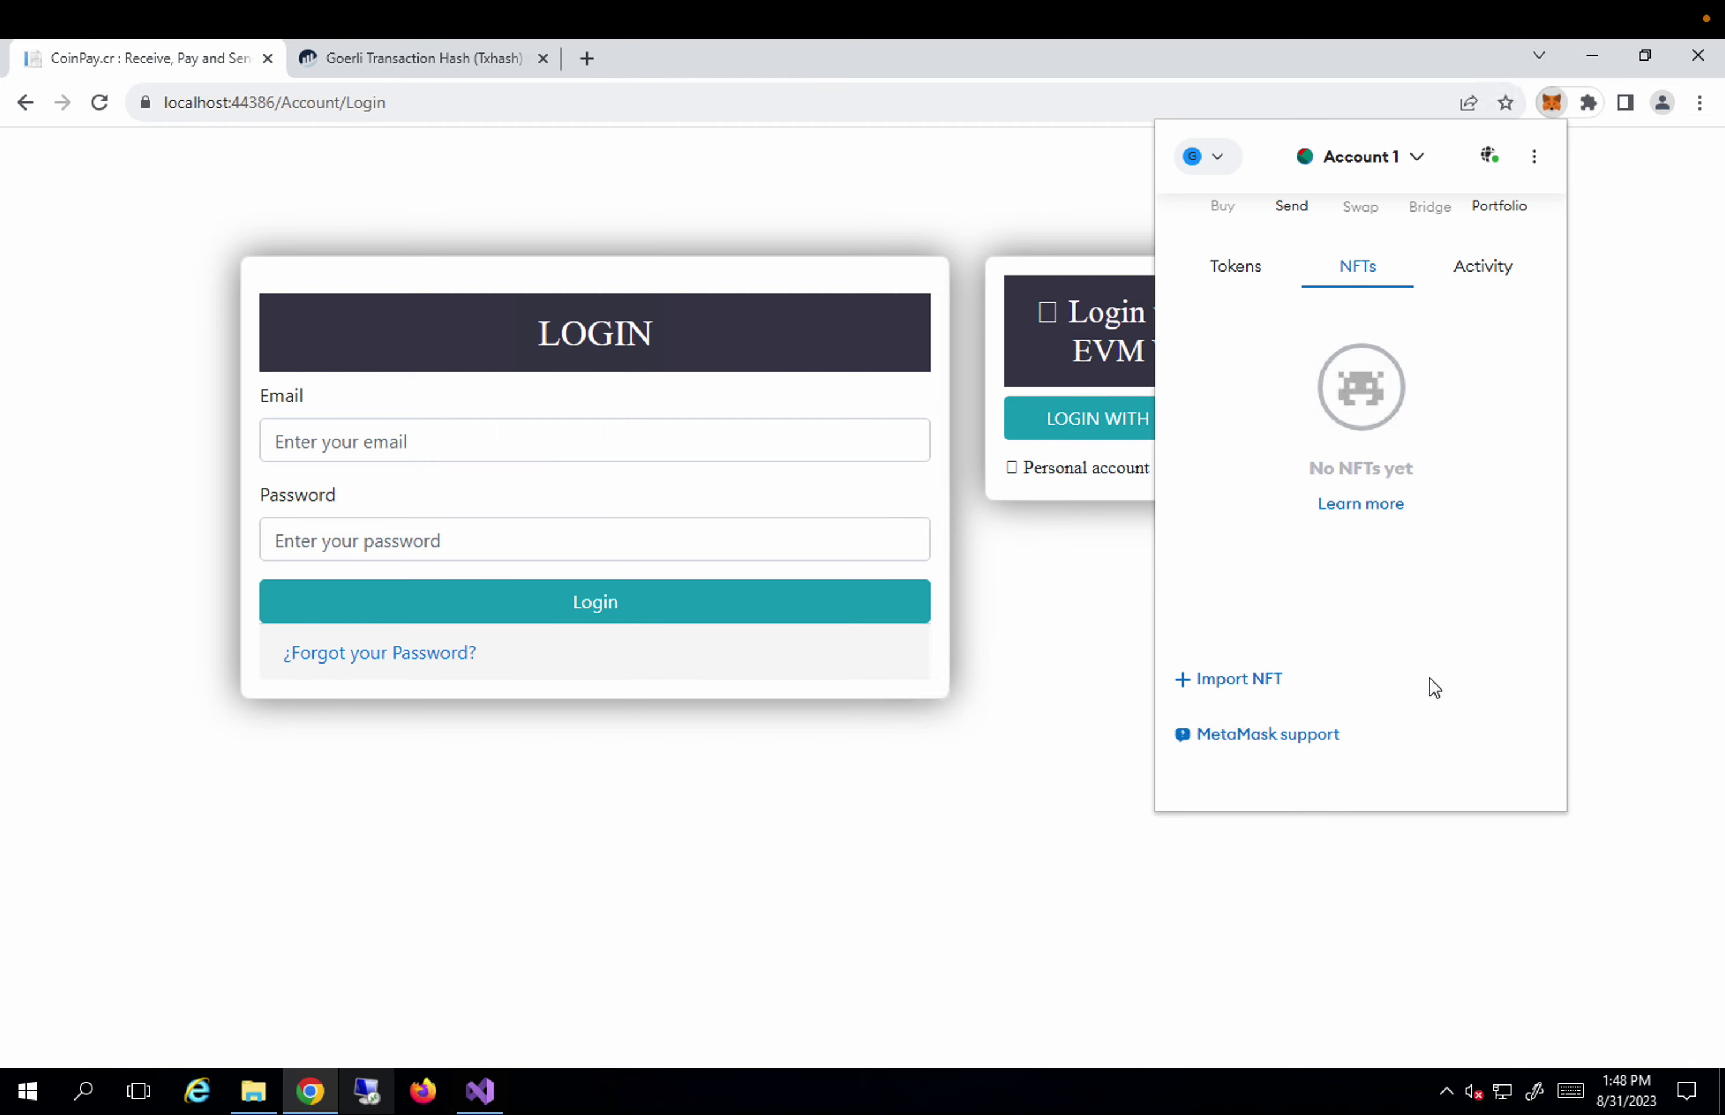
click(1225, 685)
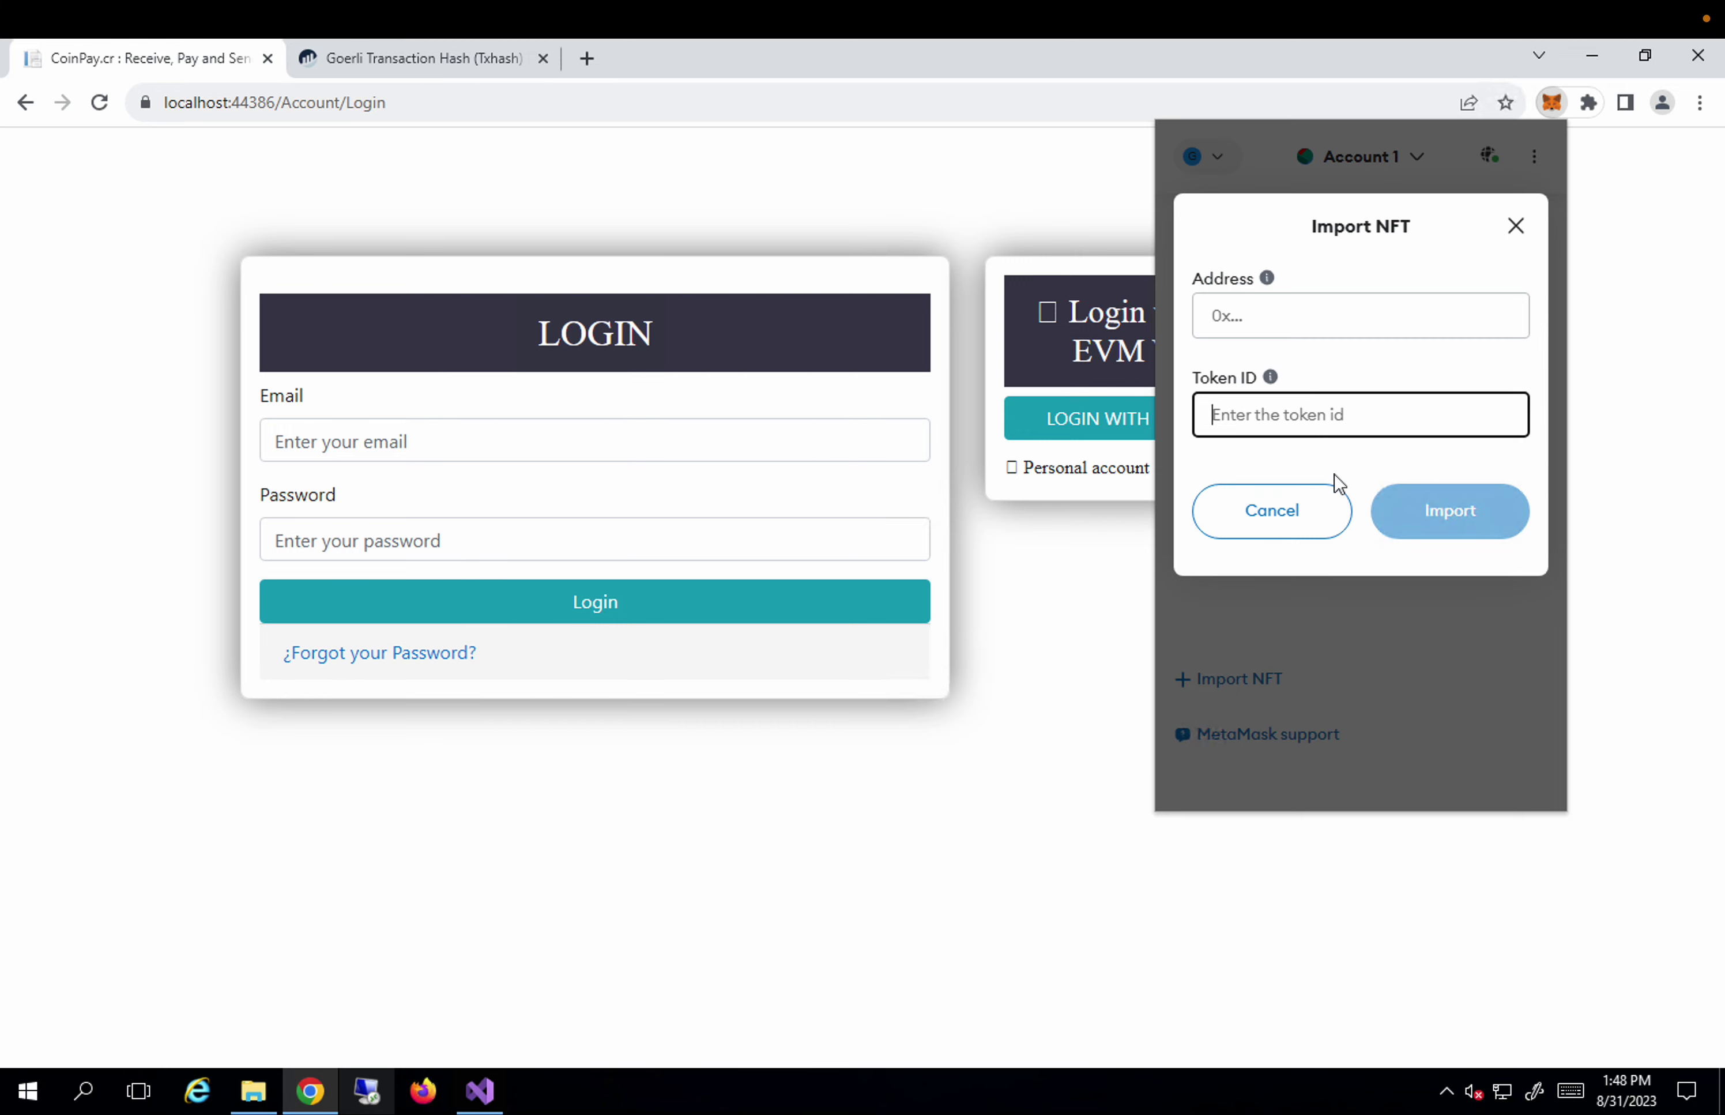
text(2)
click(1299, 304)
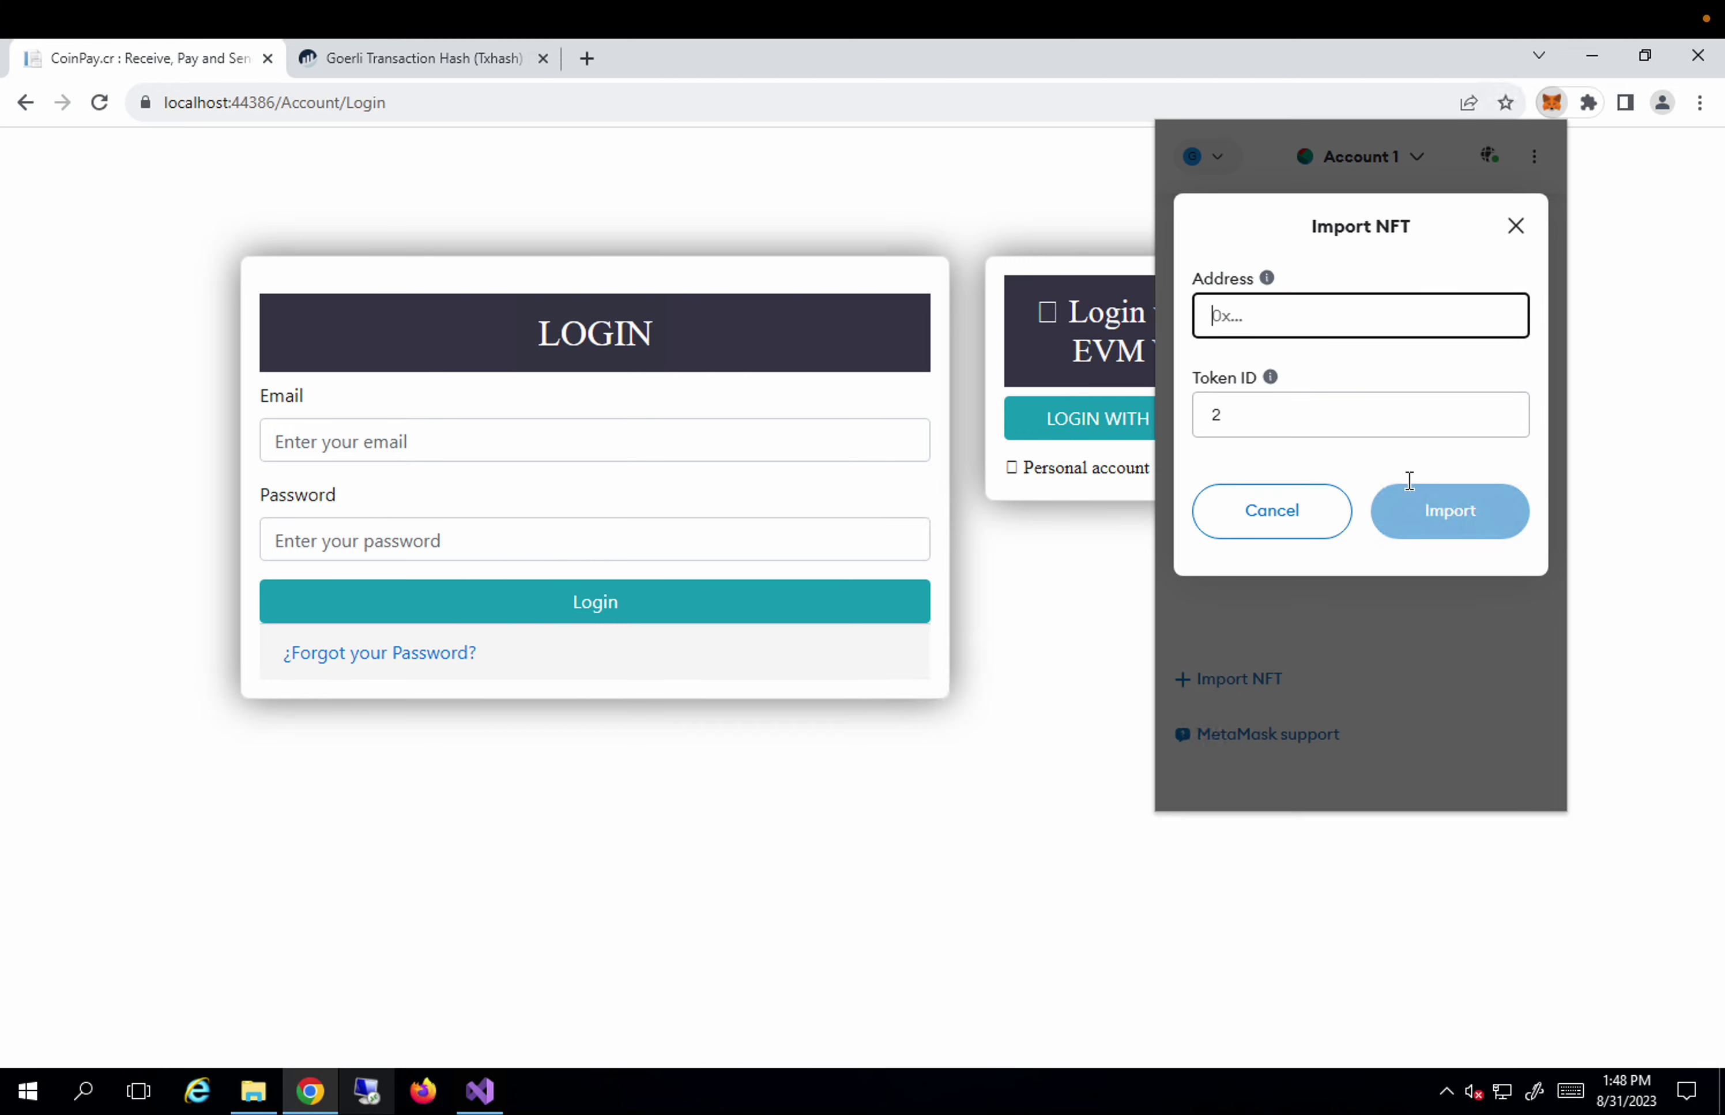
key(ctrl+v)
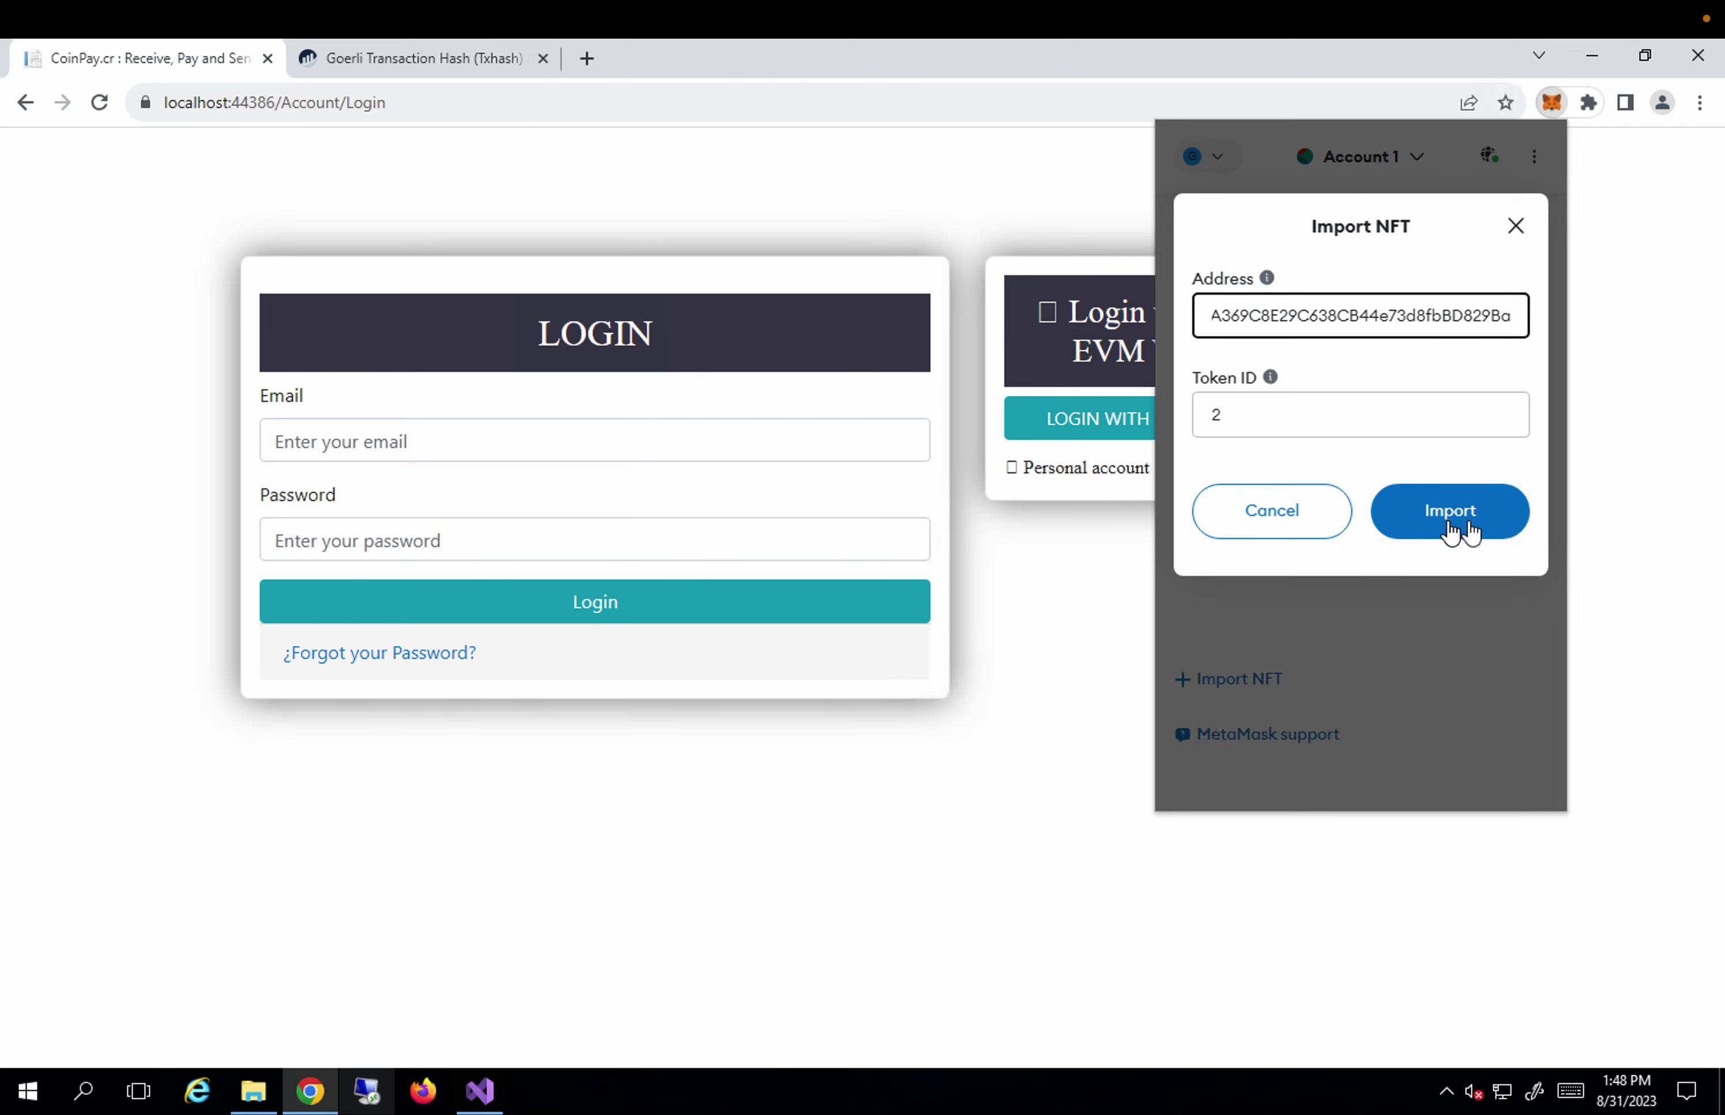
click(1467, 534)
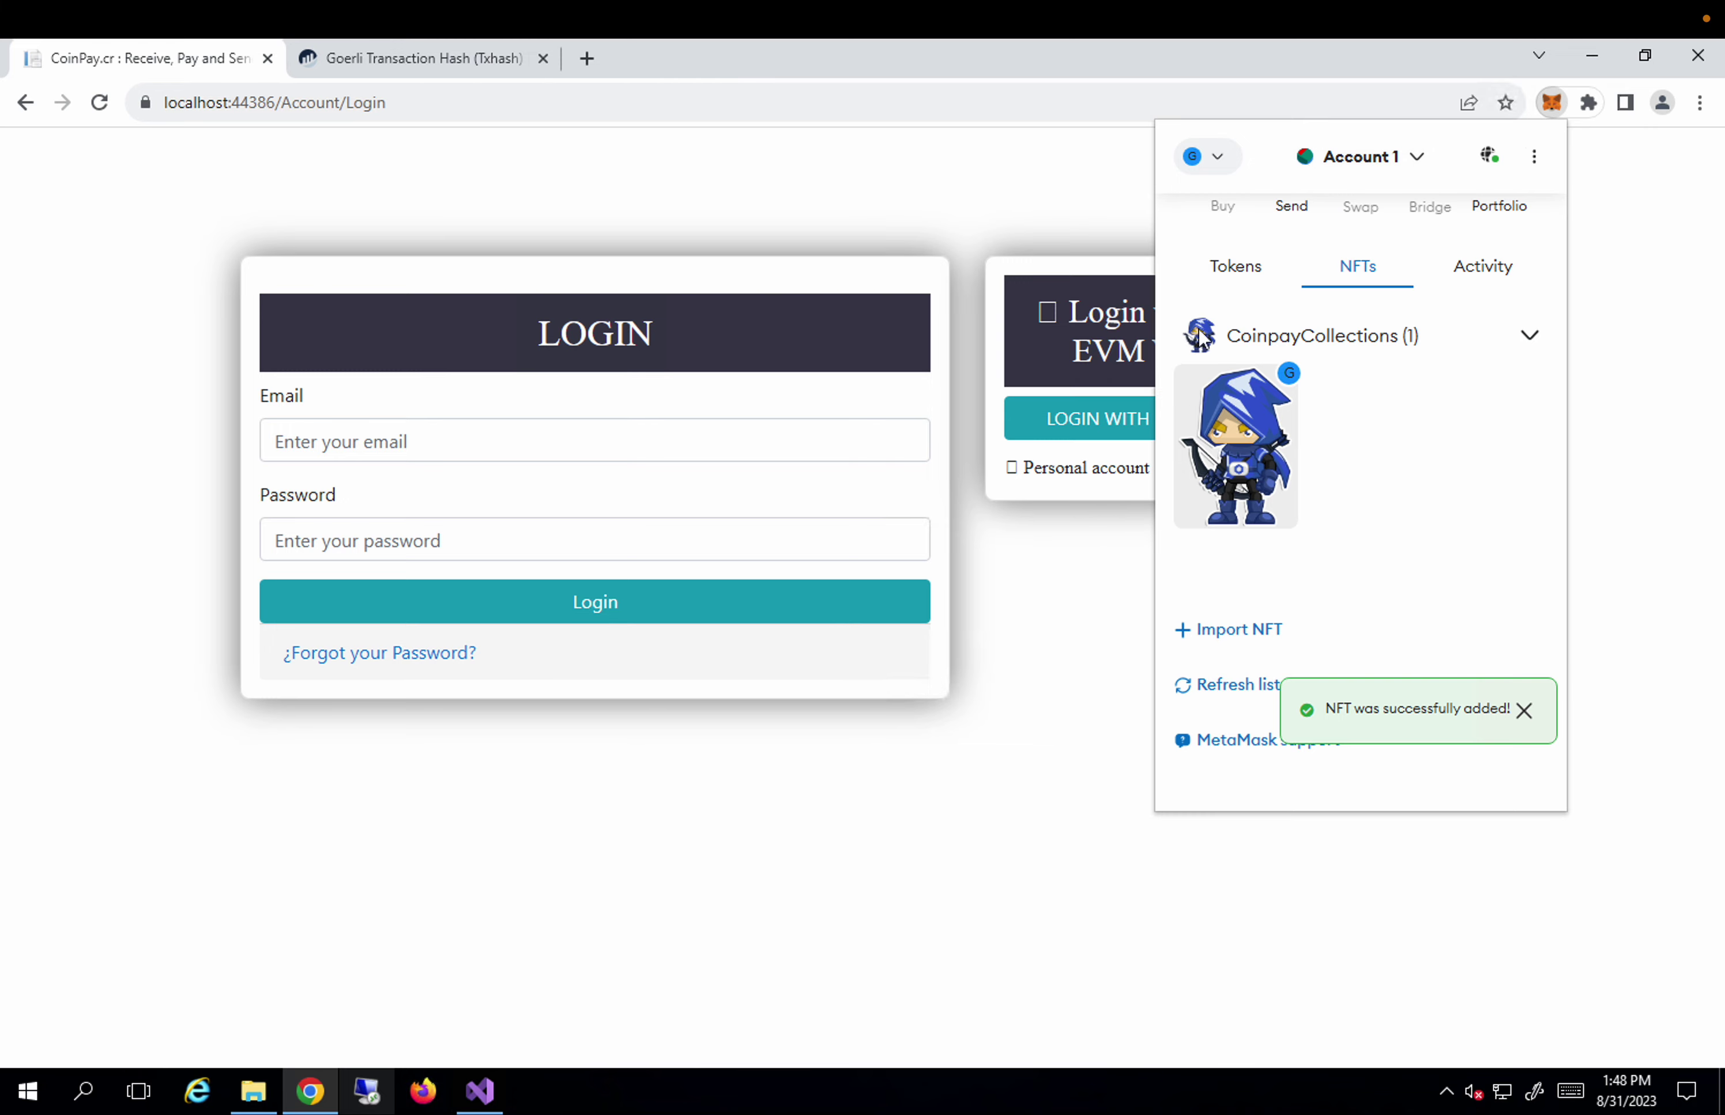
click(1119, 555)
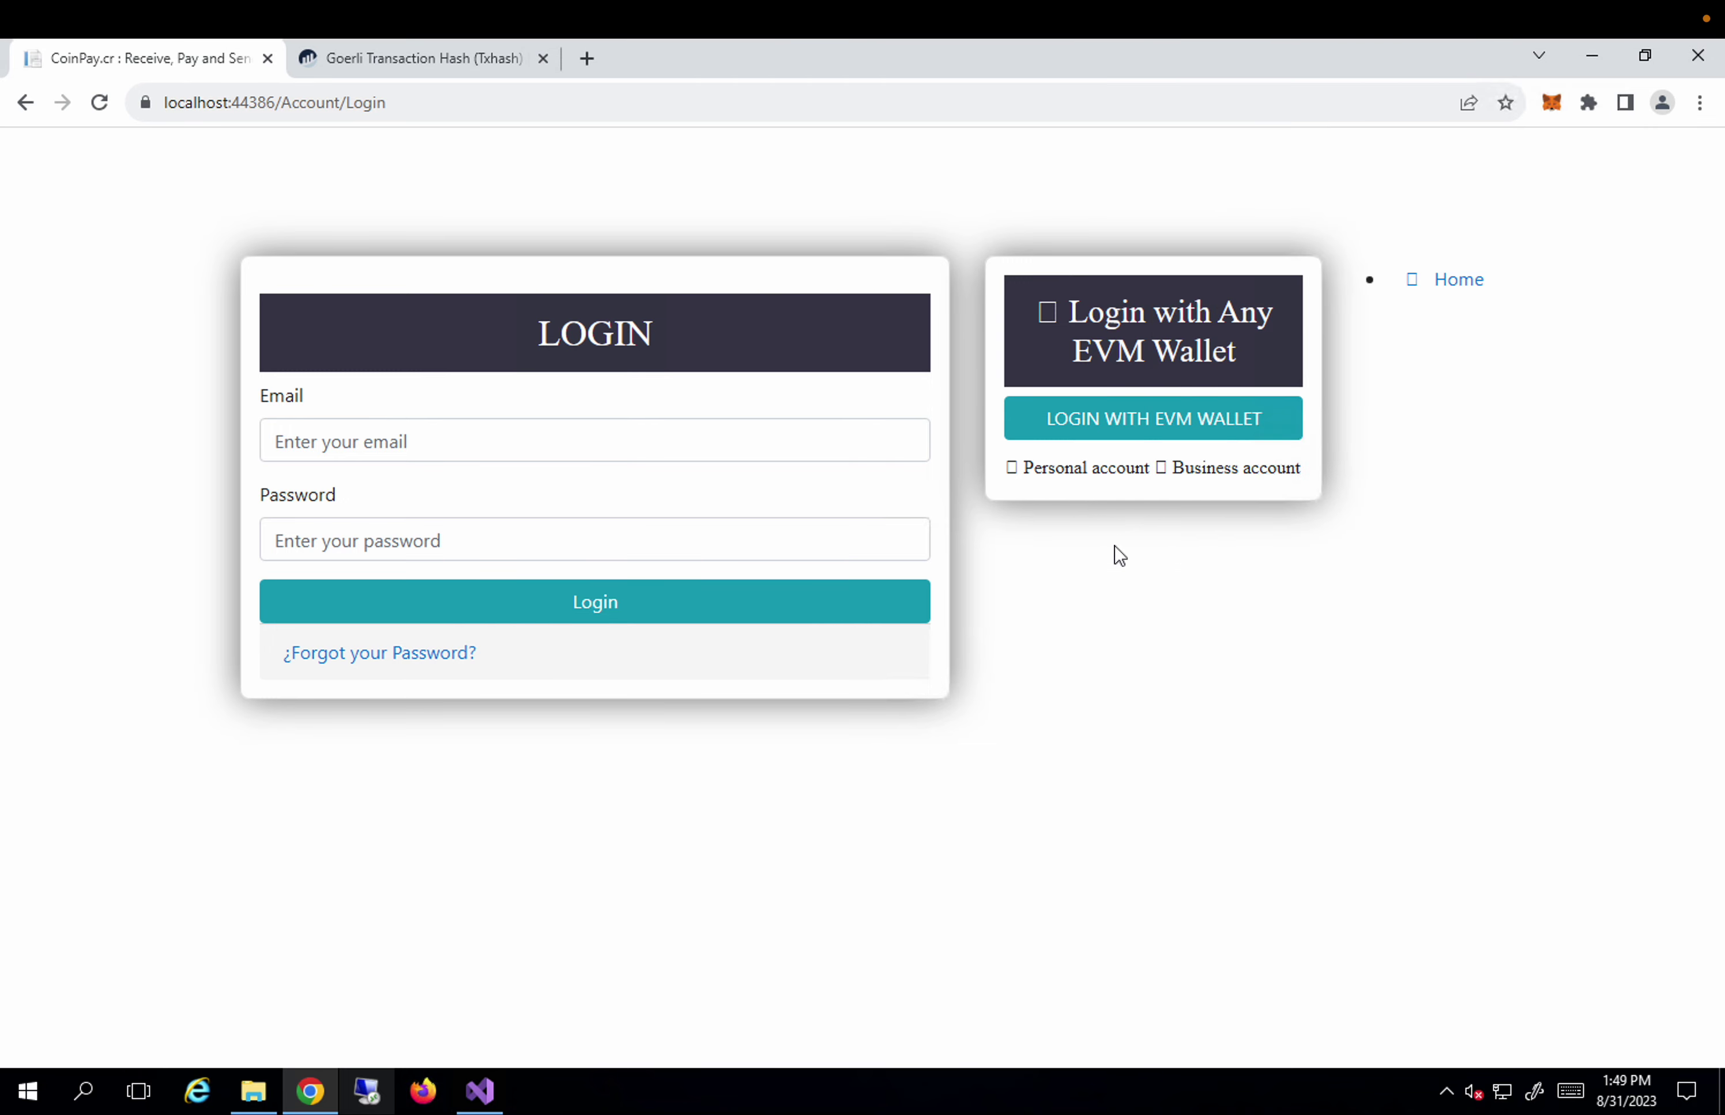
Sign the EVM wallet login as Account 1 to open the dashboard showing 1 BTC, 1 ETH, 1000 USD.
click(1141, 426)
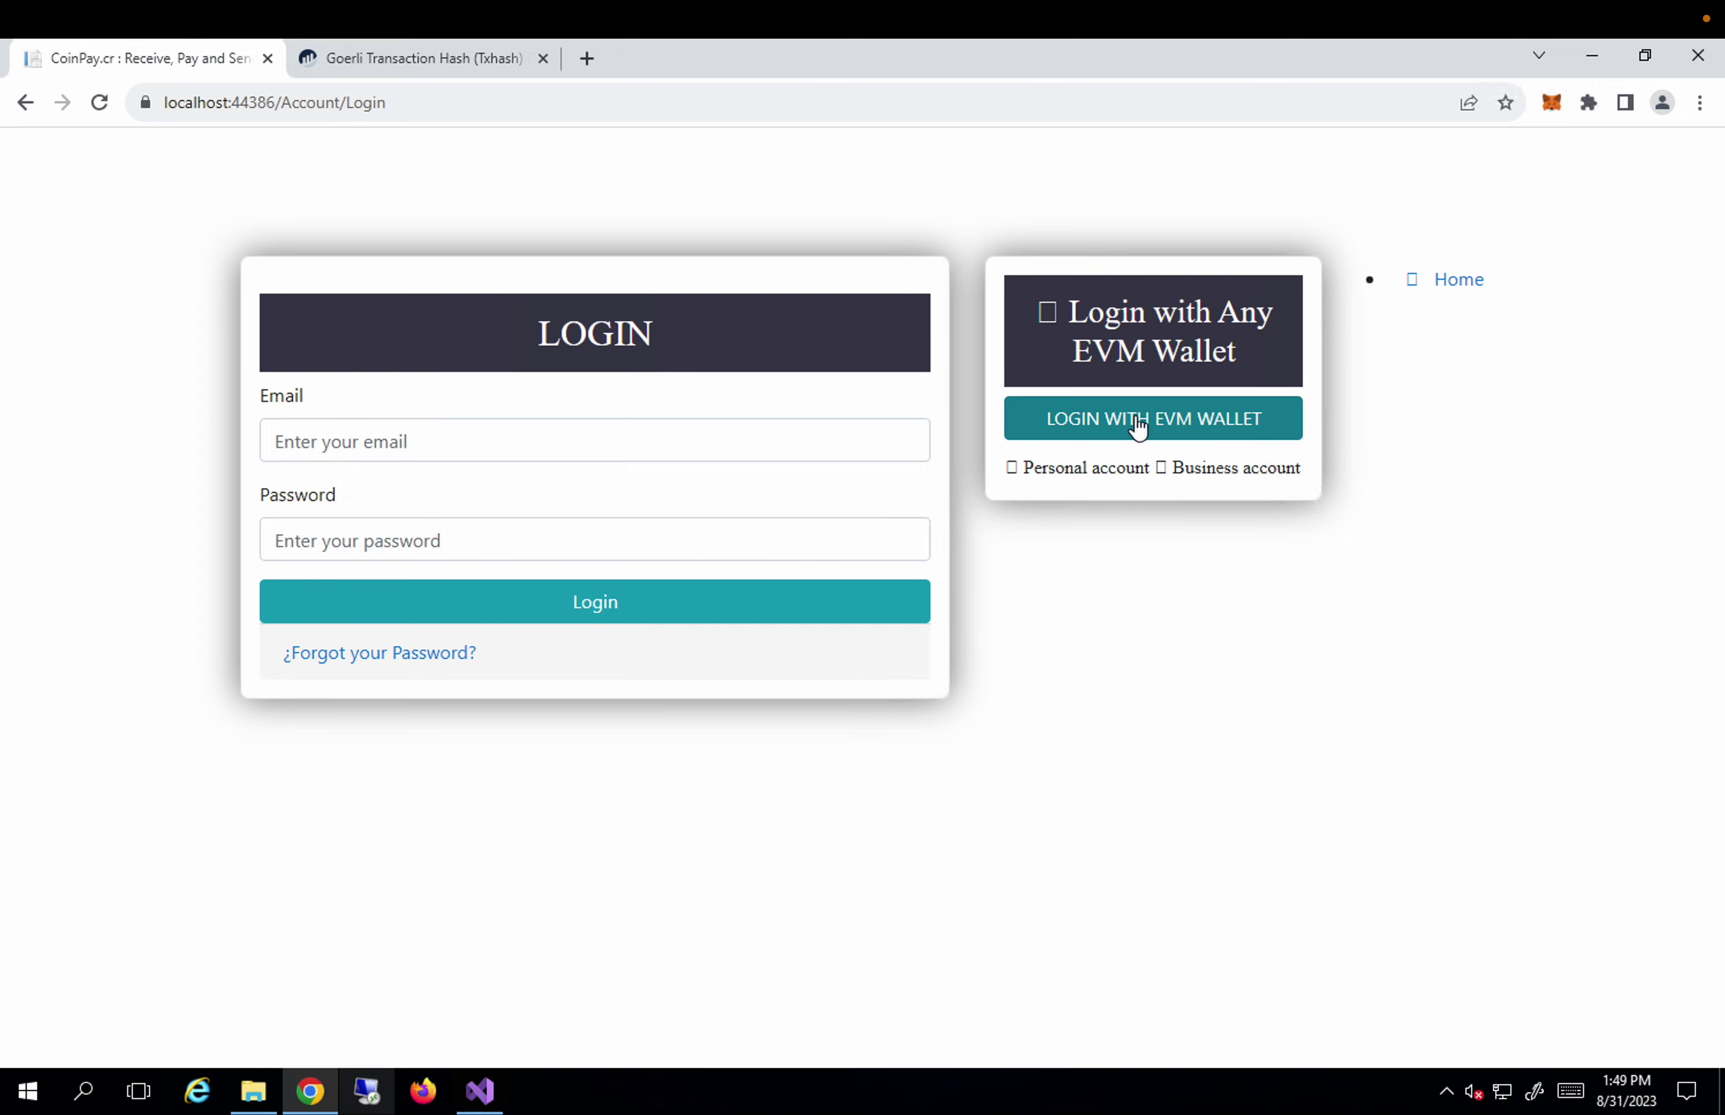
click(1138, 428)
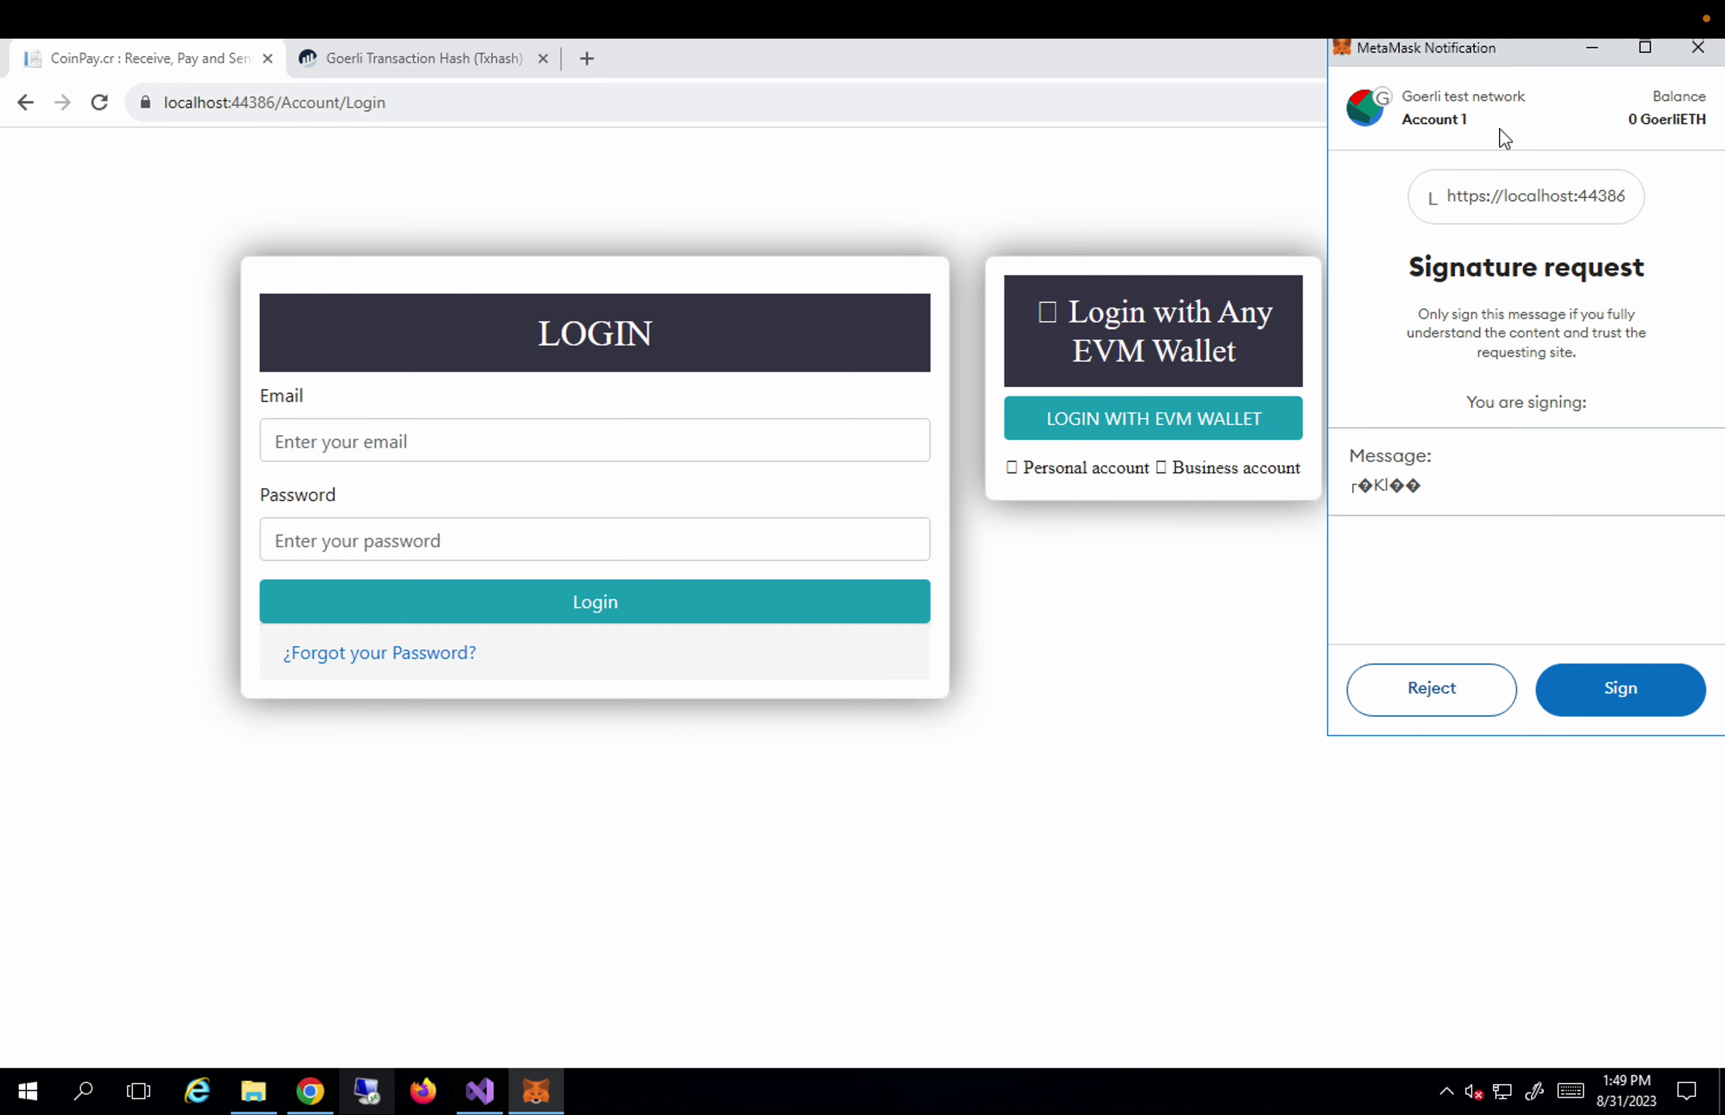
click(1589, 707)
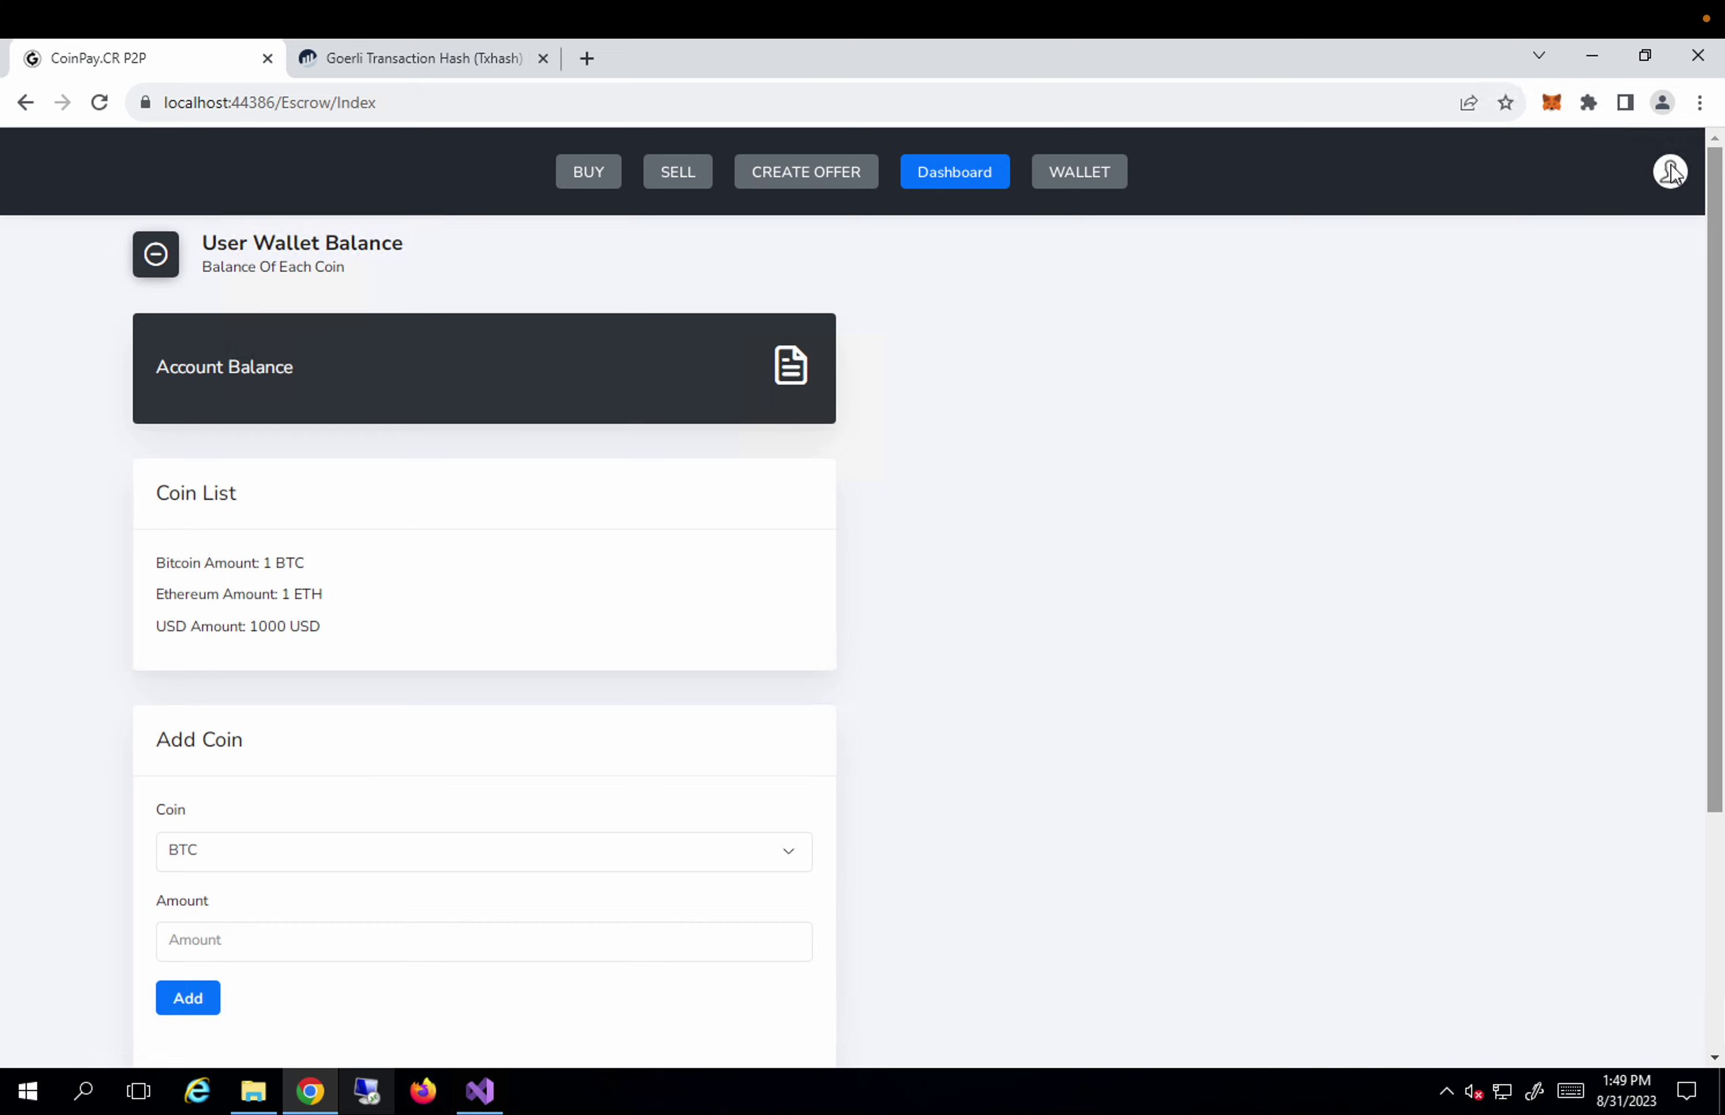
click(1672, 173)
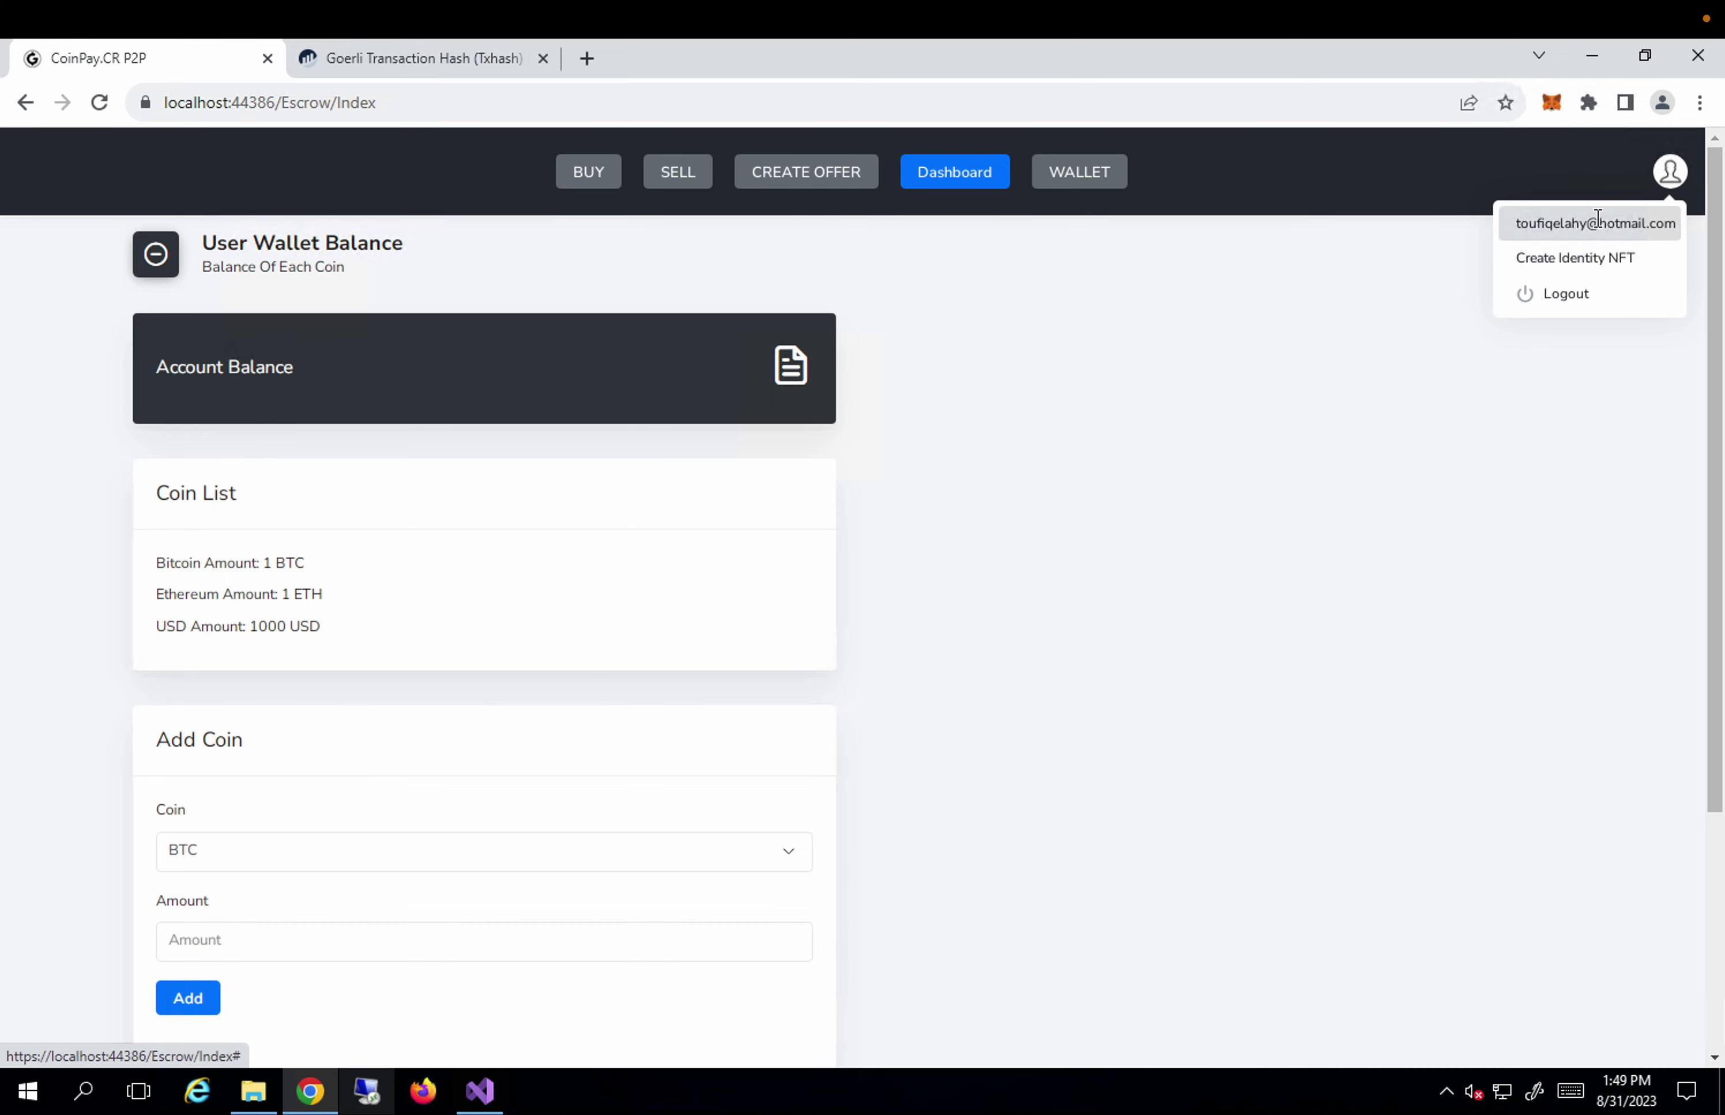
Log out and fill in the saved email, correcting a letter in its domain.
click(1575, 288)
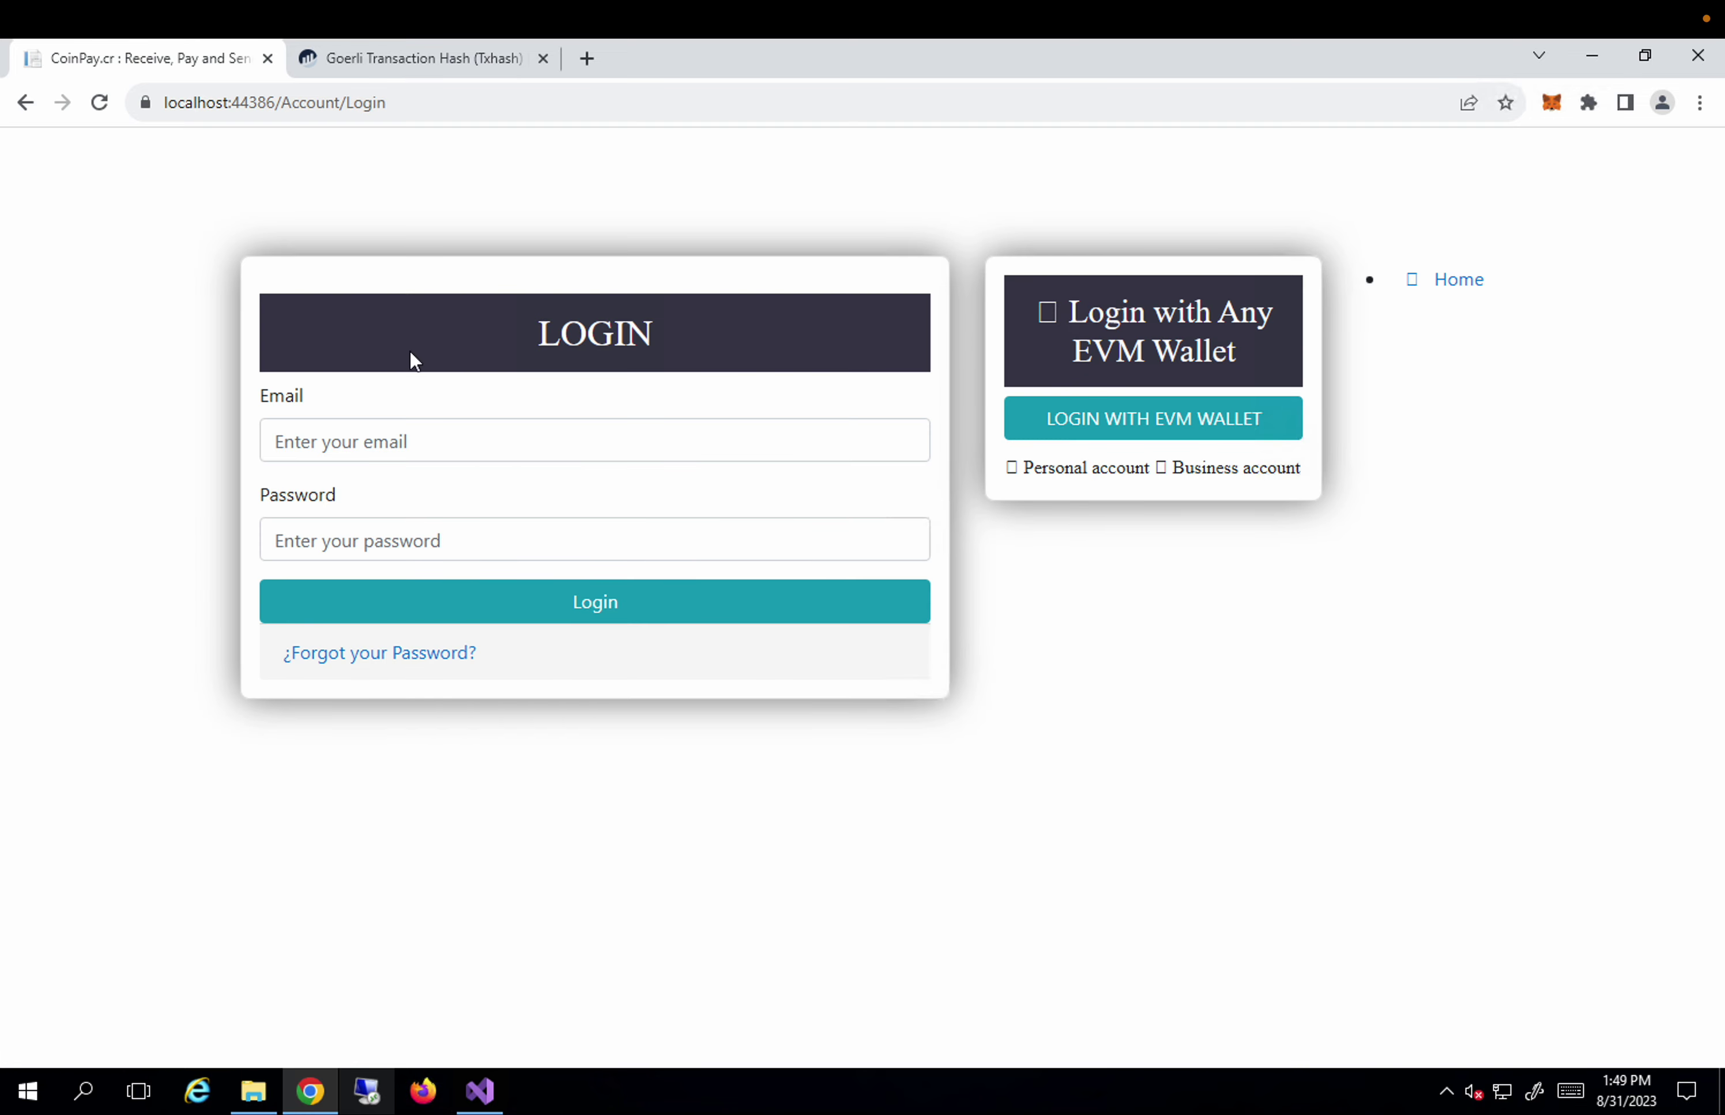
click(433, 448)
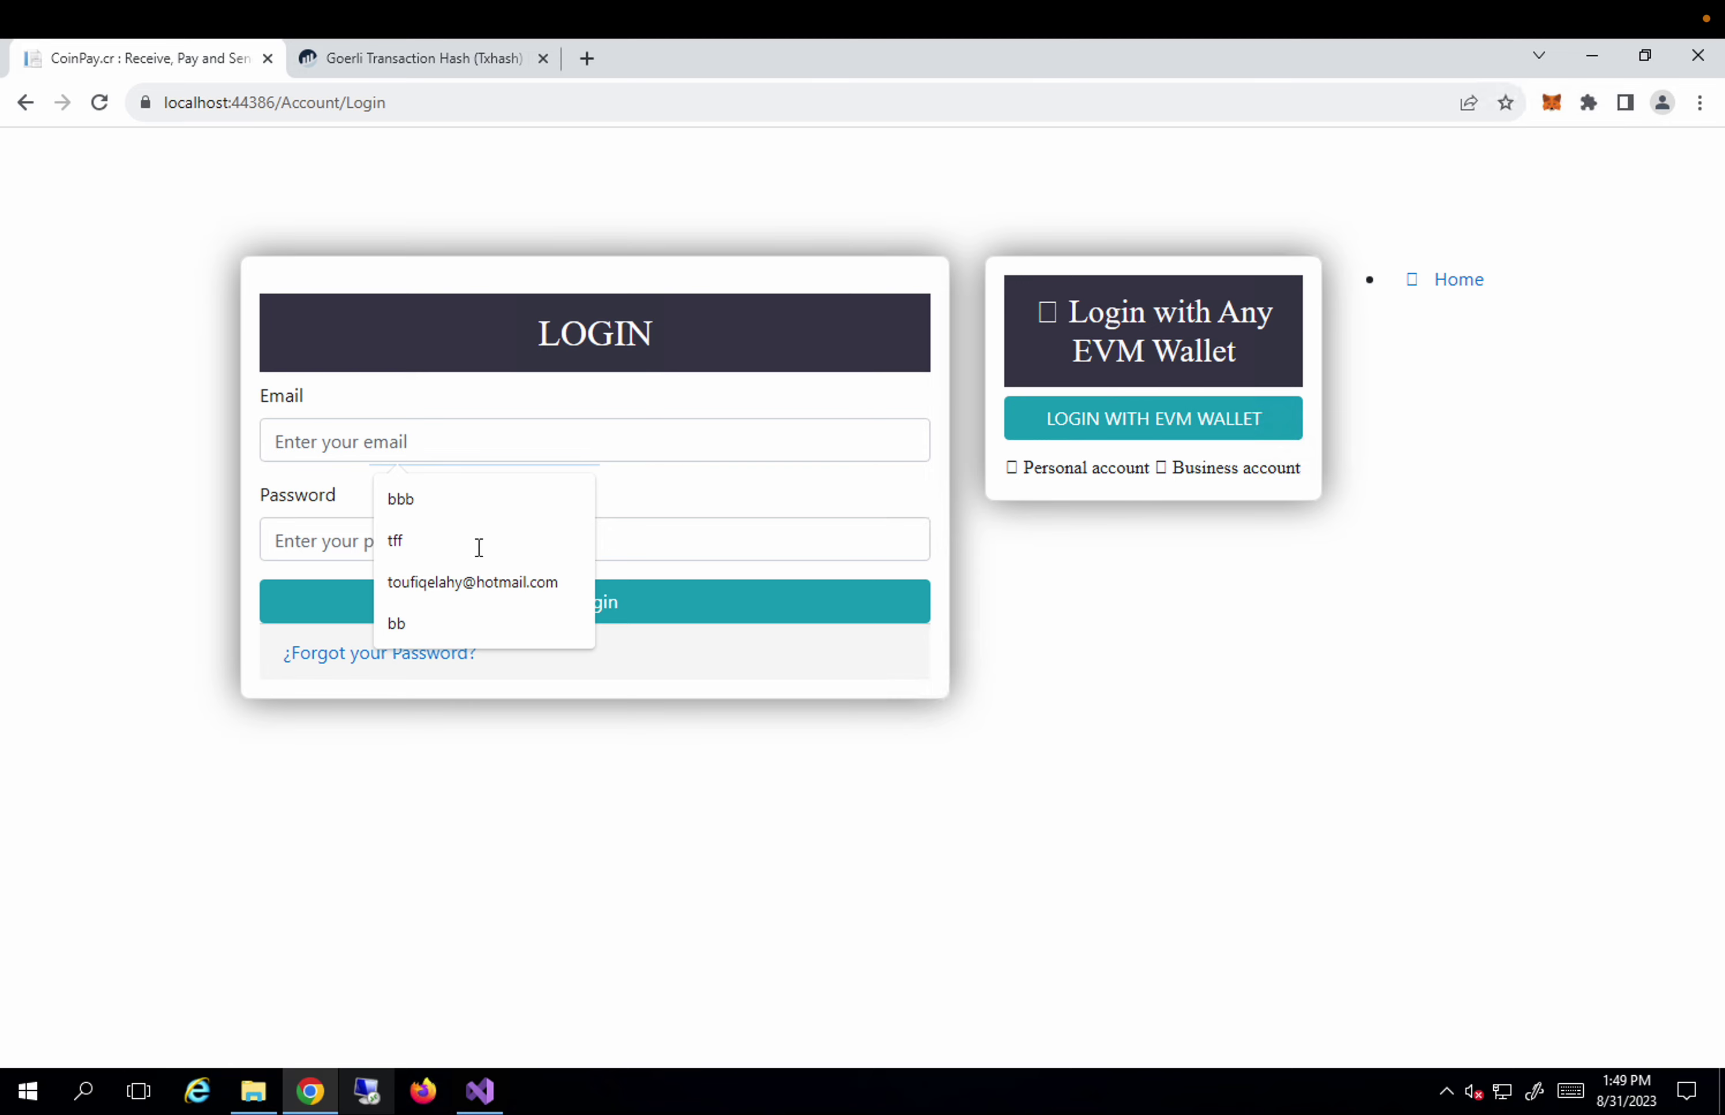
click(500, 585)
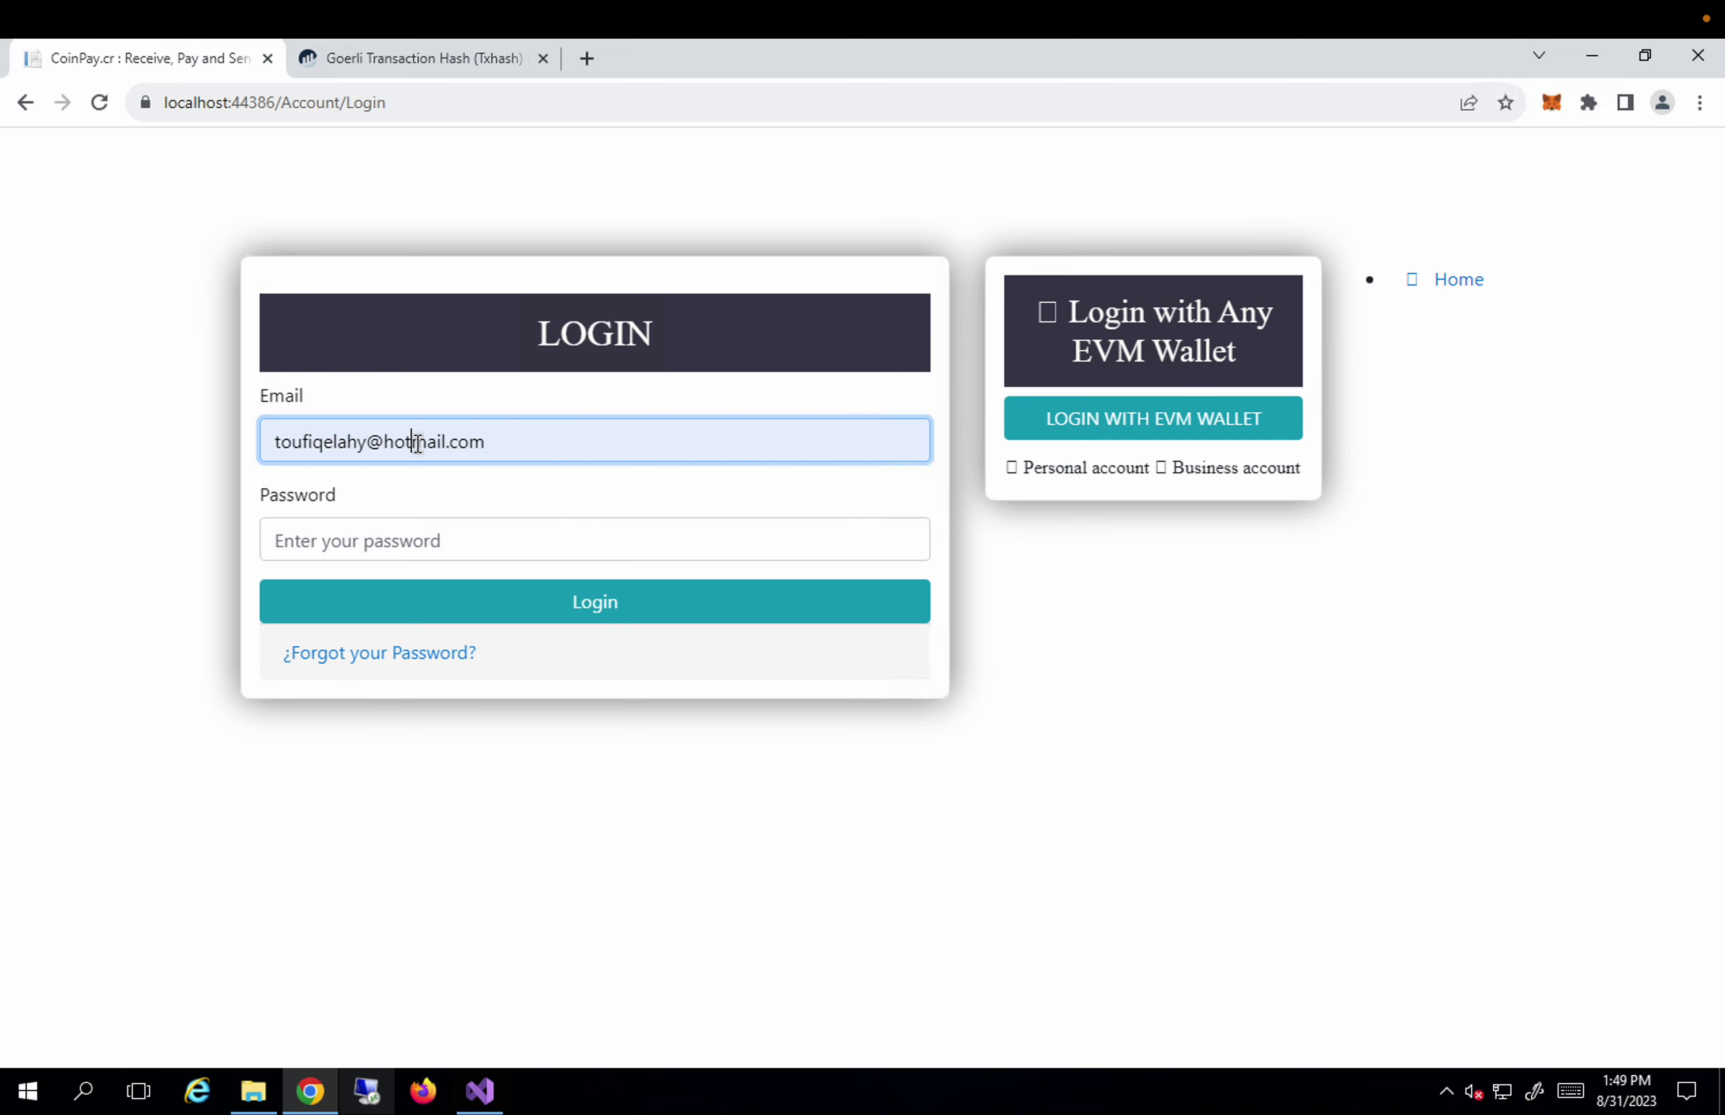
key(Left)
key(Left)
key(Delete)
key(Delete)
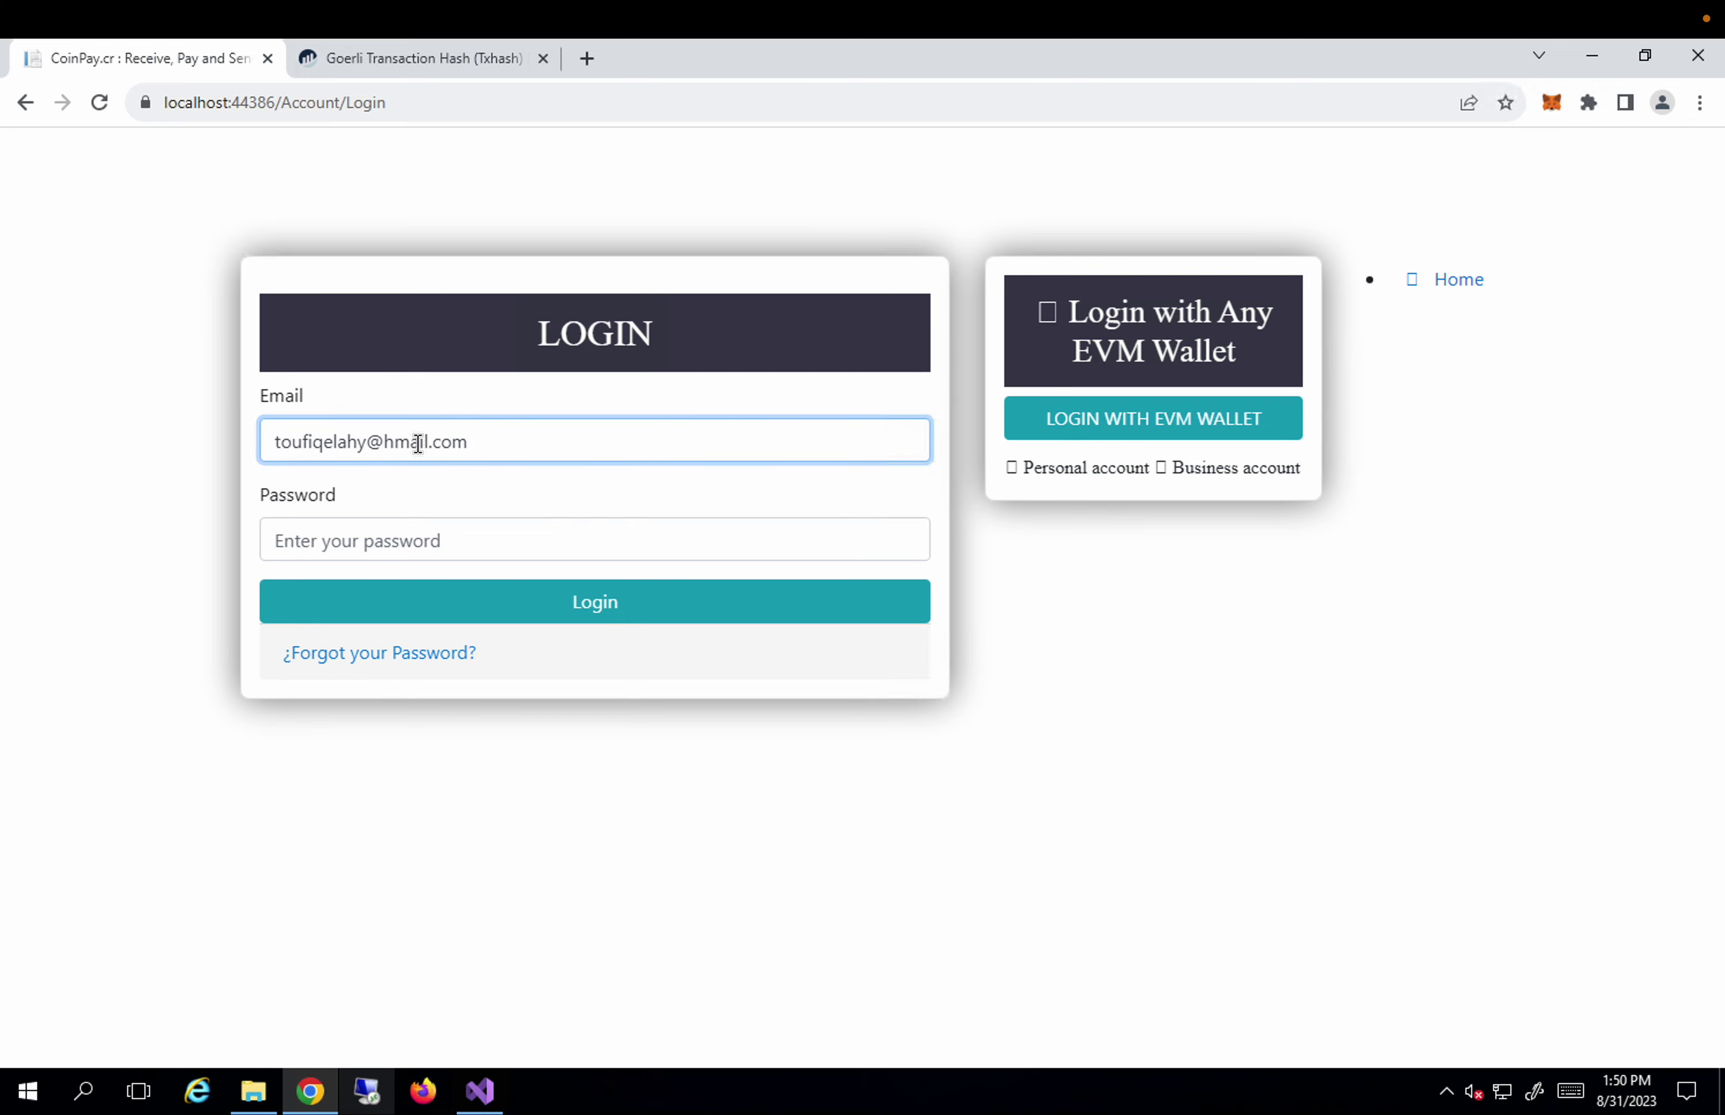
key(BackSpace)
text(g)
Enter the account password and log in to the dashboard.
click(428, 545)
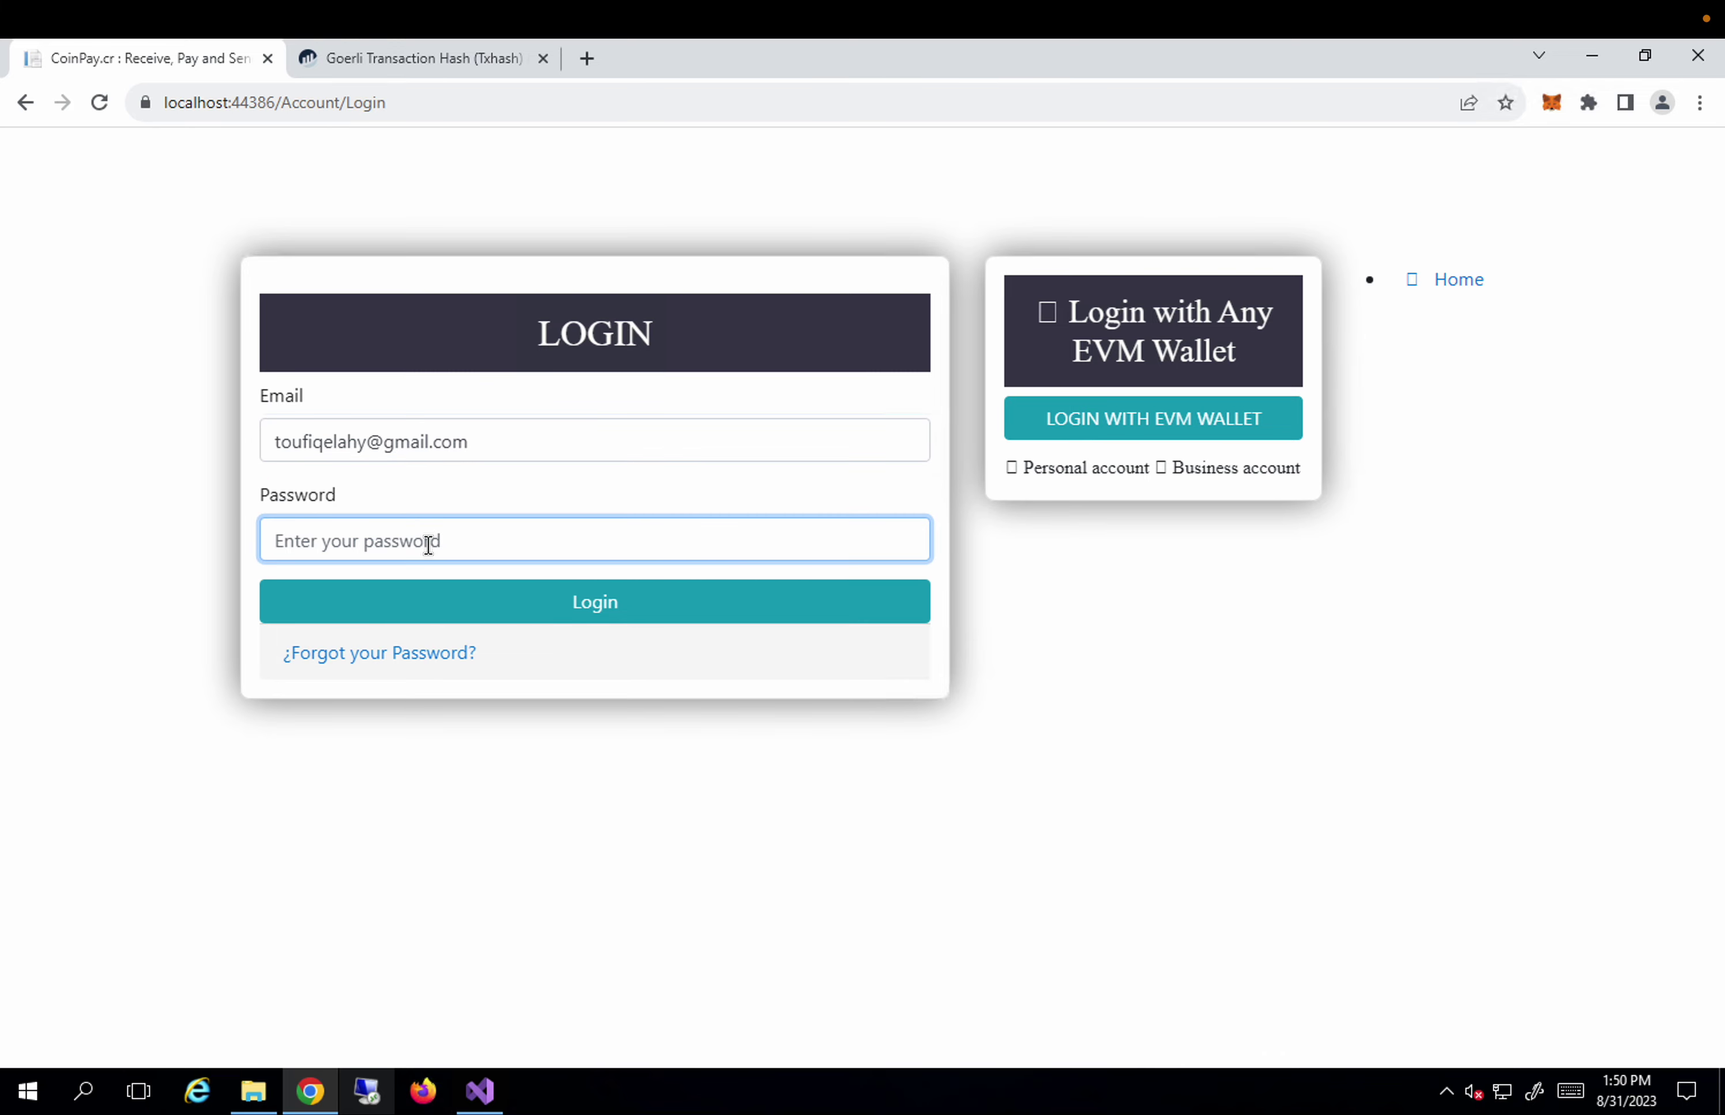
text(•••••••)
click(574, 606)
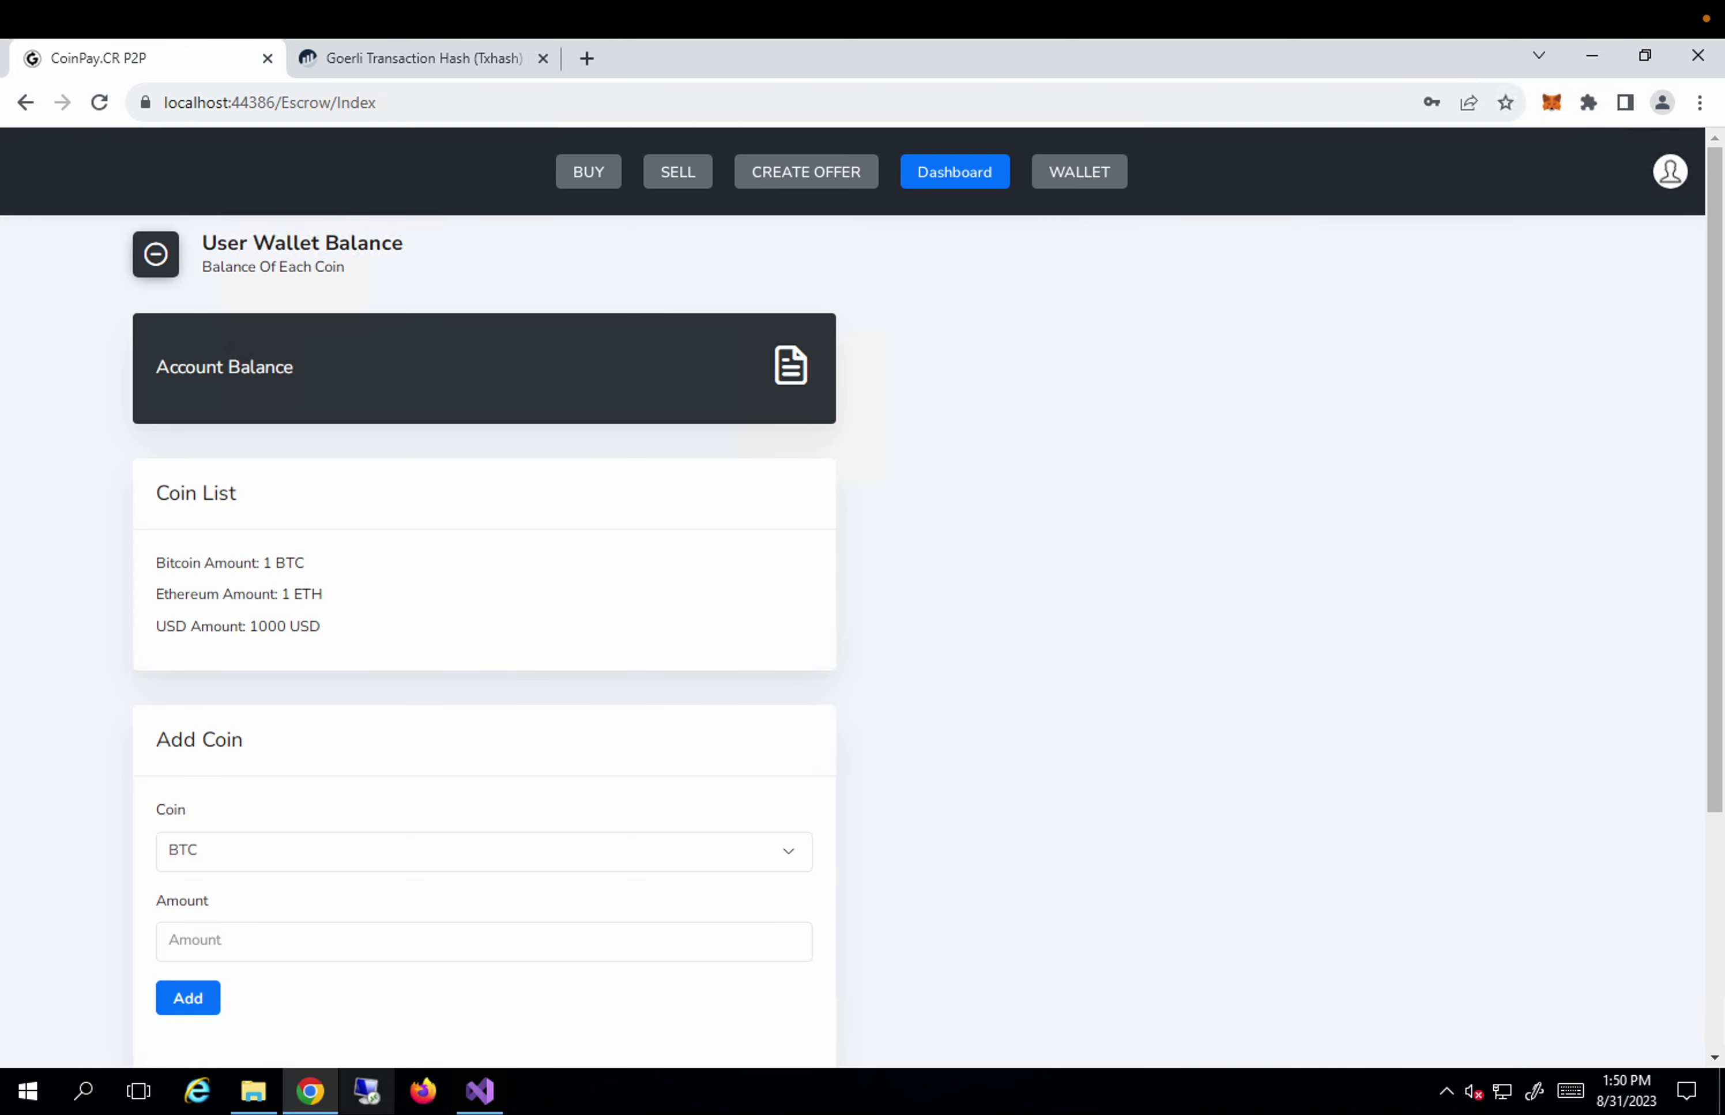
Upload profile.png on the Create Identity NFT page.
click(1674, 180)
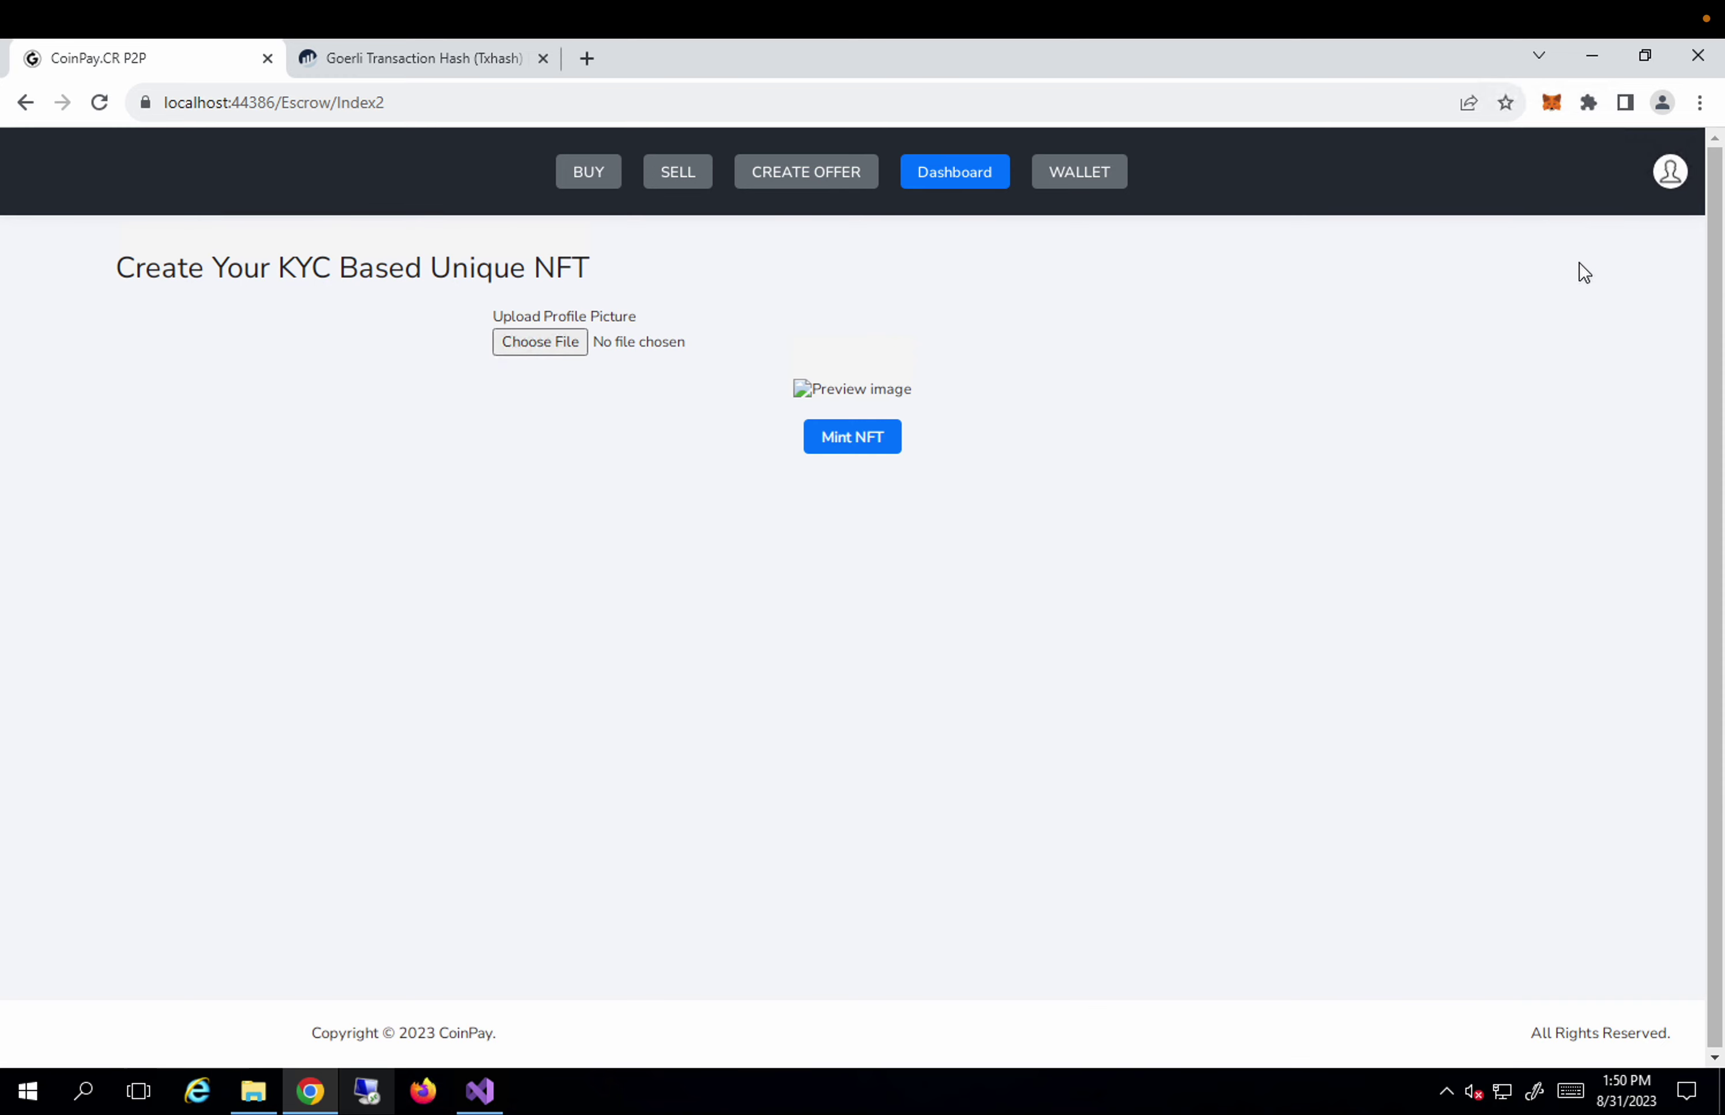
click(572, 346)
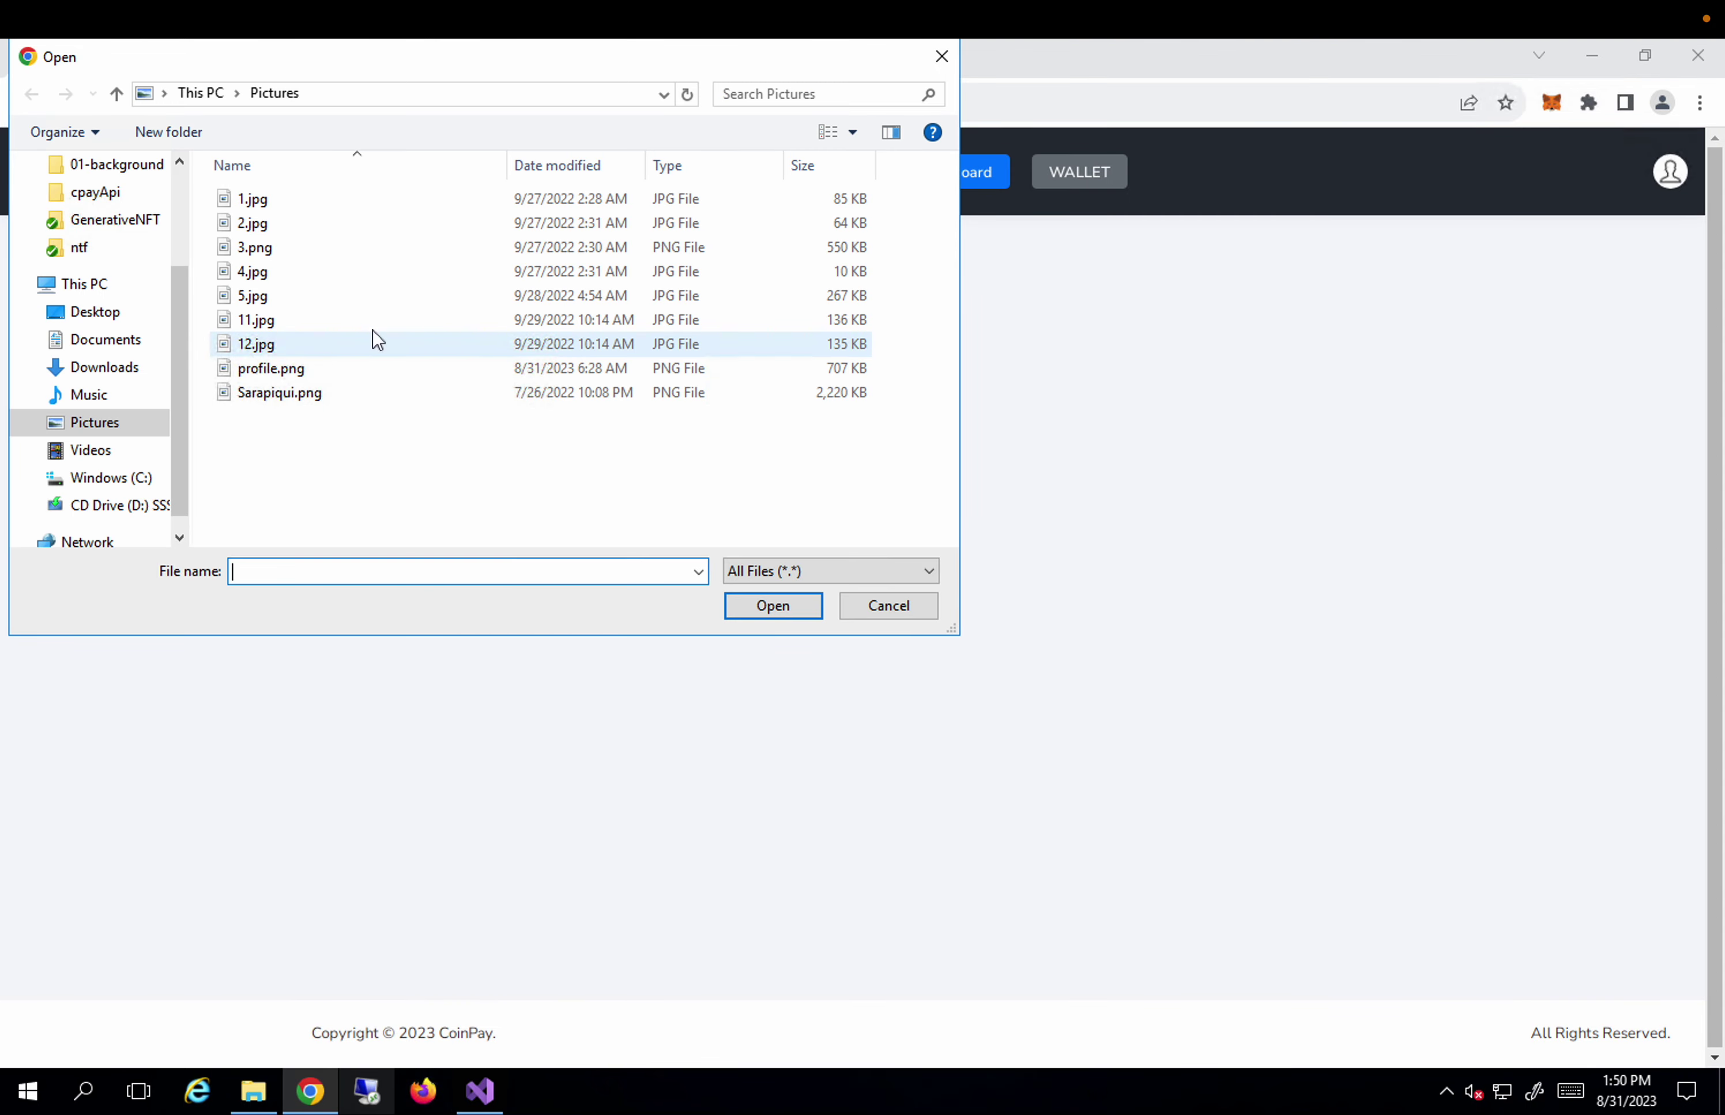
click(294, 372)
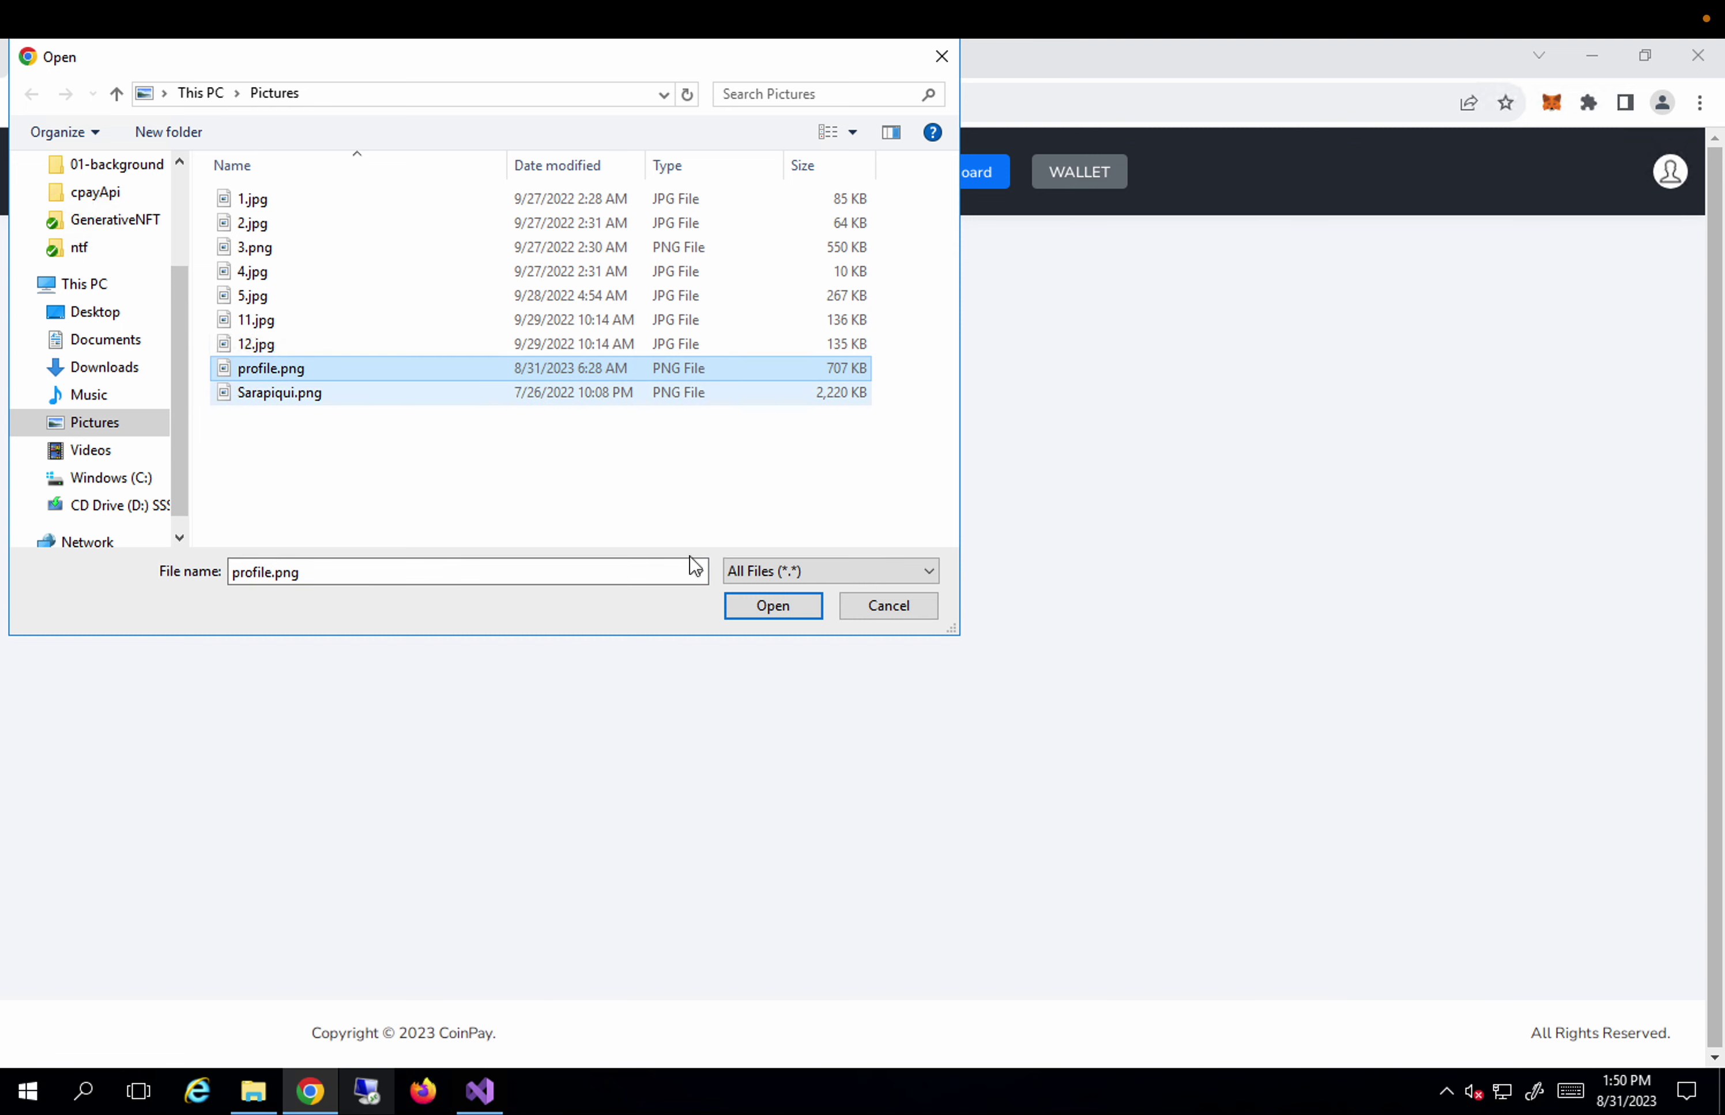
click(770, 606)
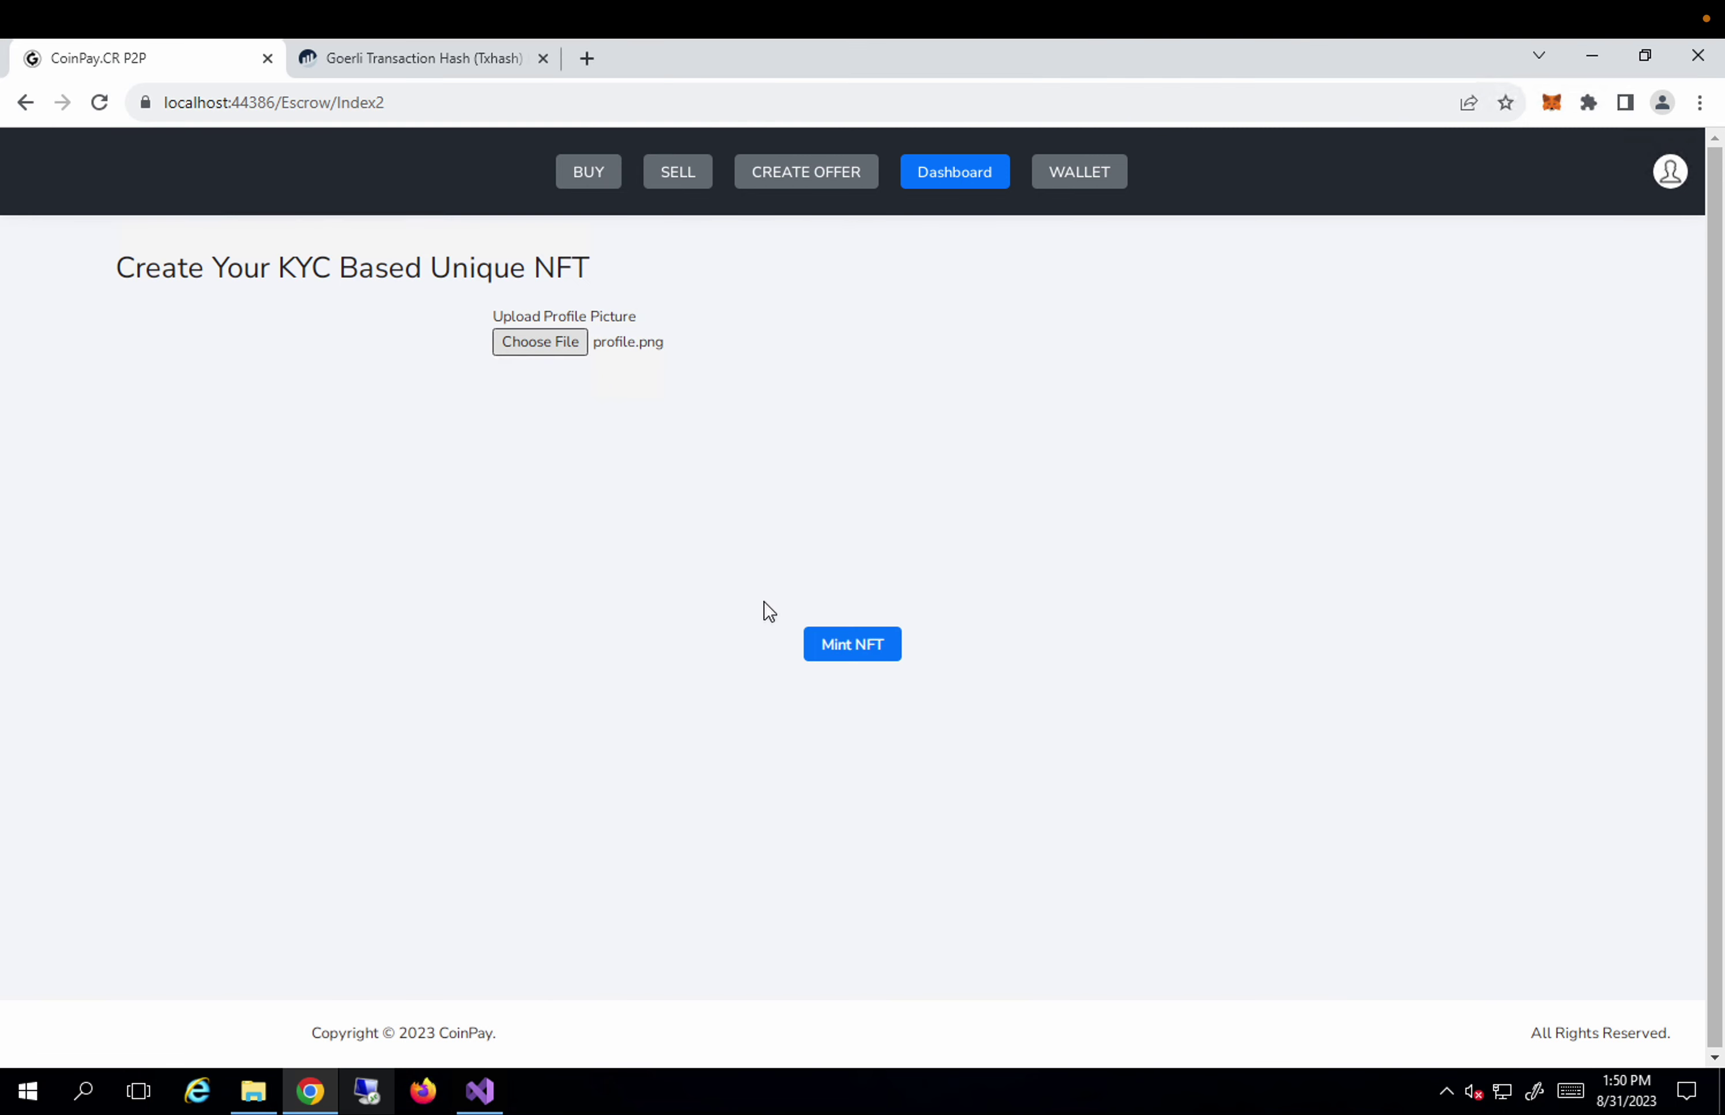
Attempt to mint the identity NFT and reject the request lacking enough GoerliETH.
click(884, 649)
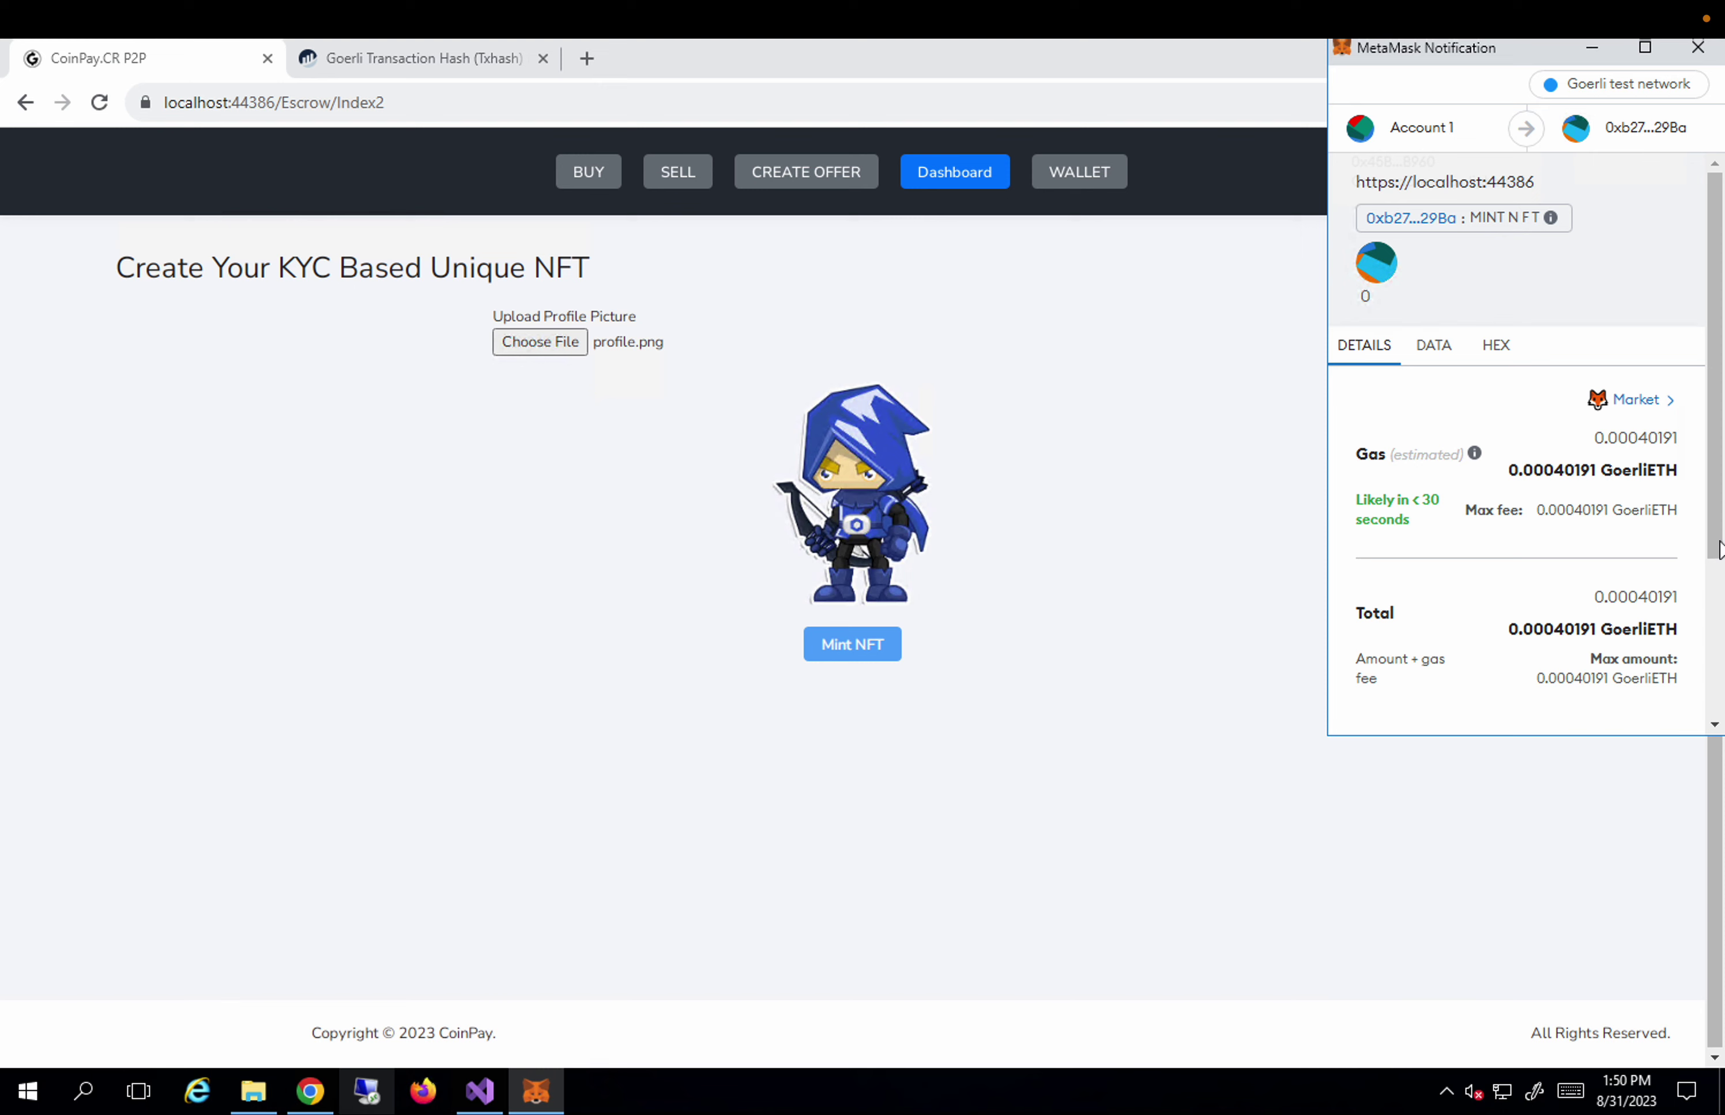
drag(1719, 549, 1719, 685)
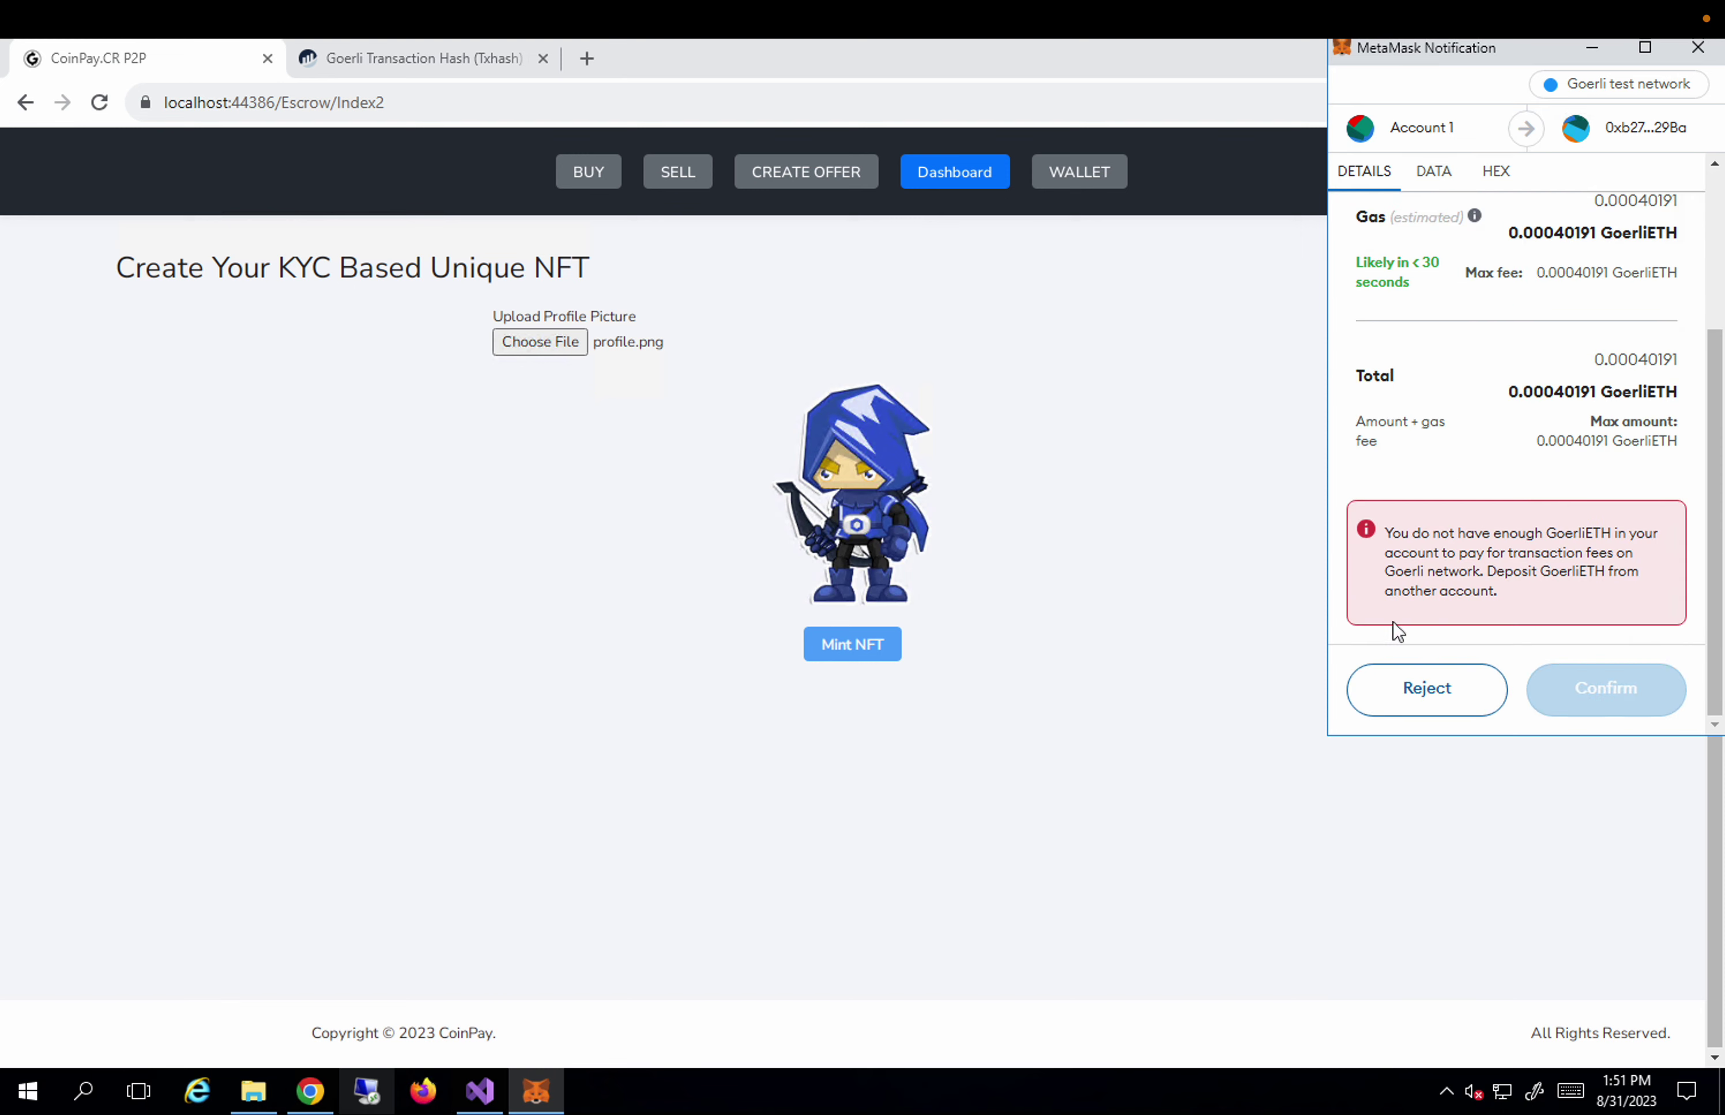
click(1427, 689)
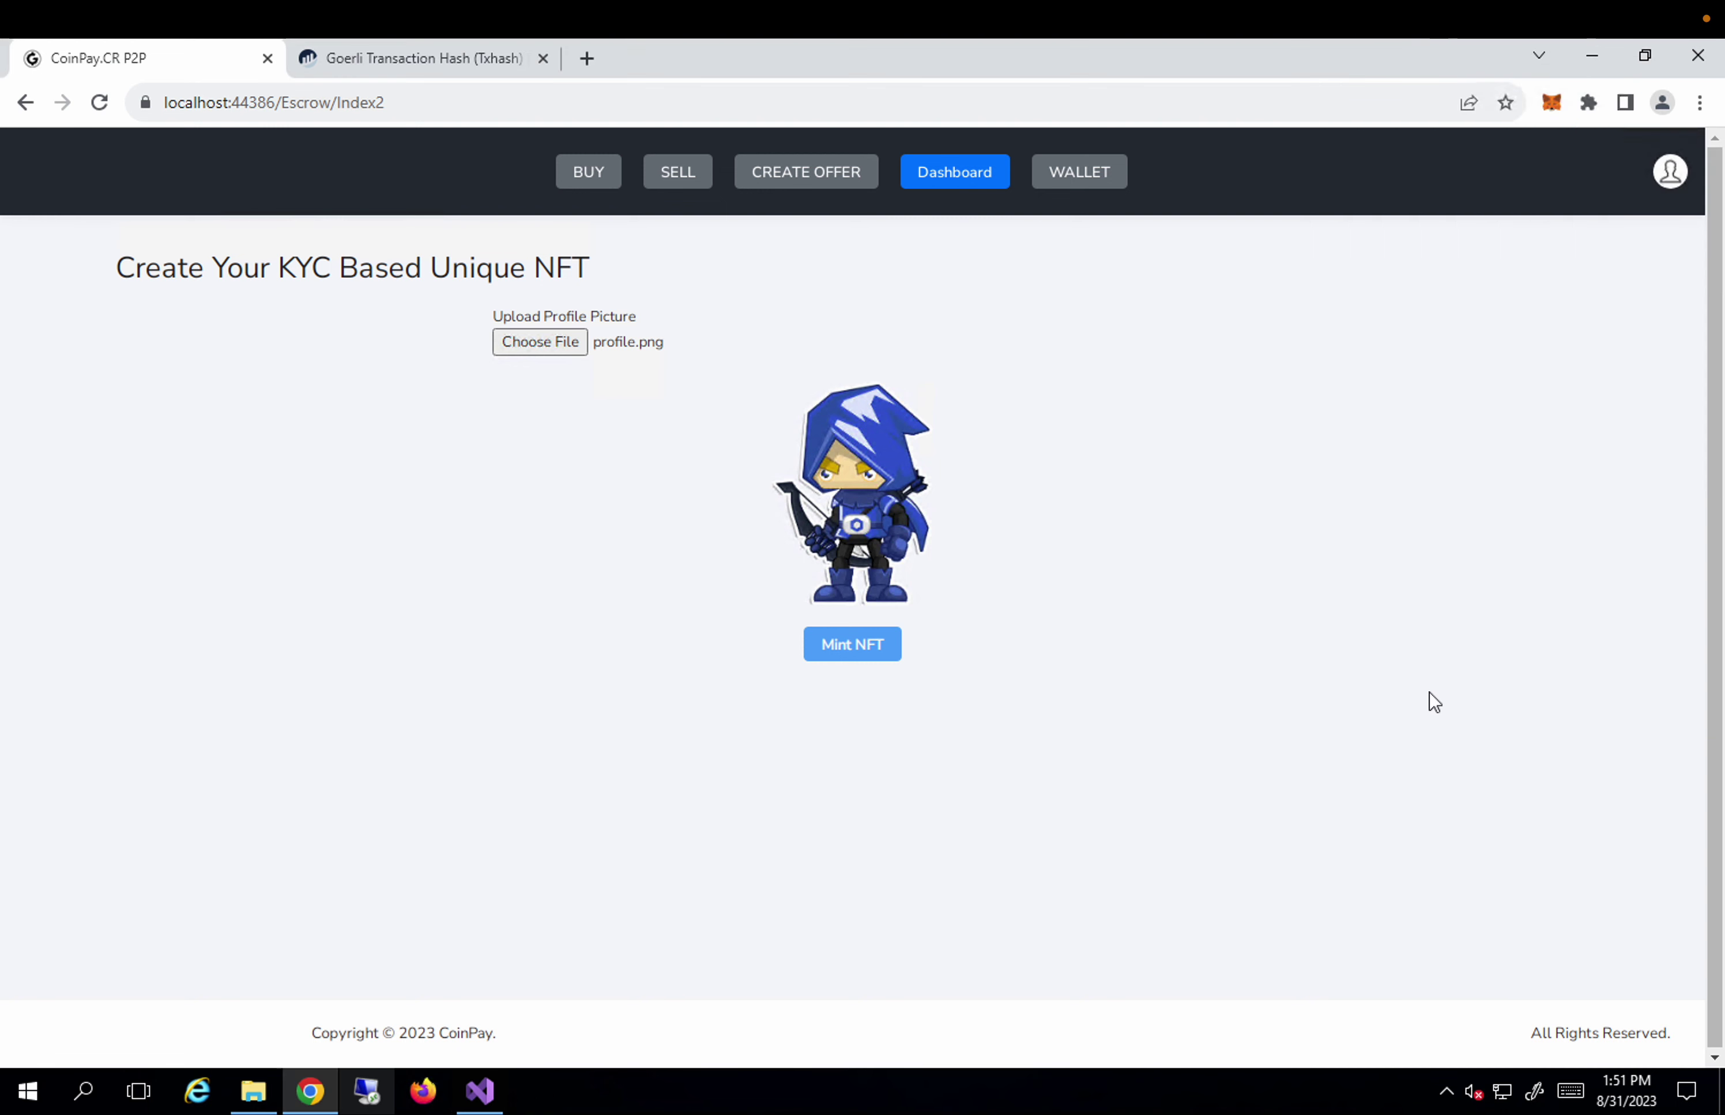
Switch MetaMask from Account 1 to Account 11, which holds 1.1224 GoerliETH.
click(1552, 104)
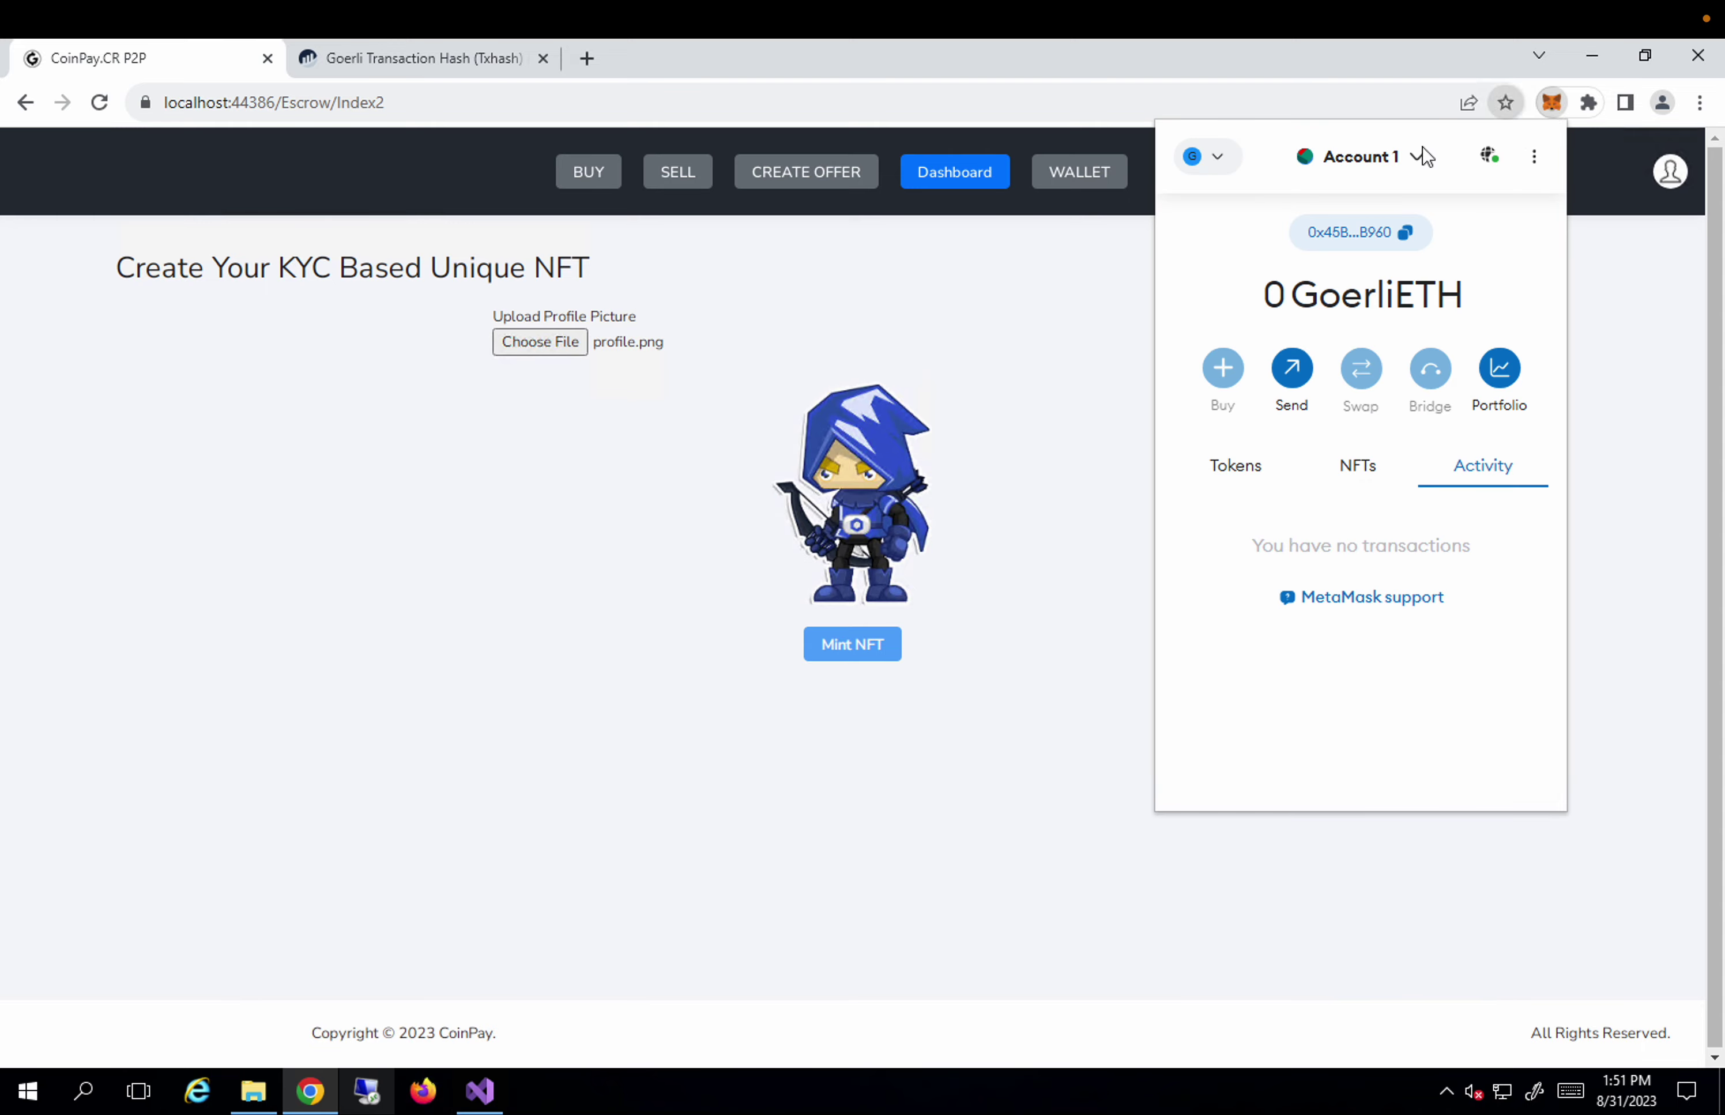
click(1421, 156)
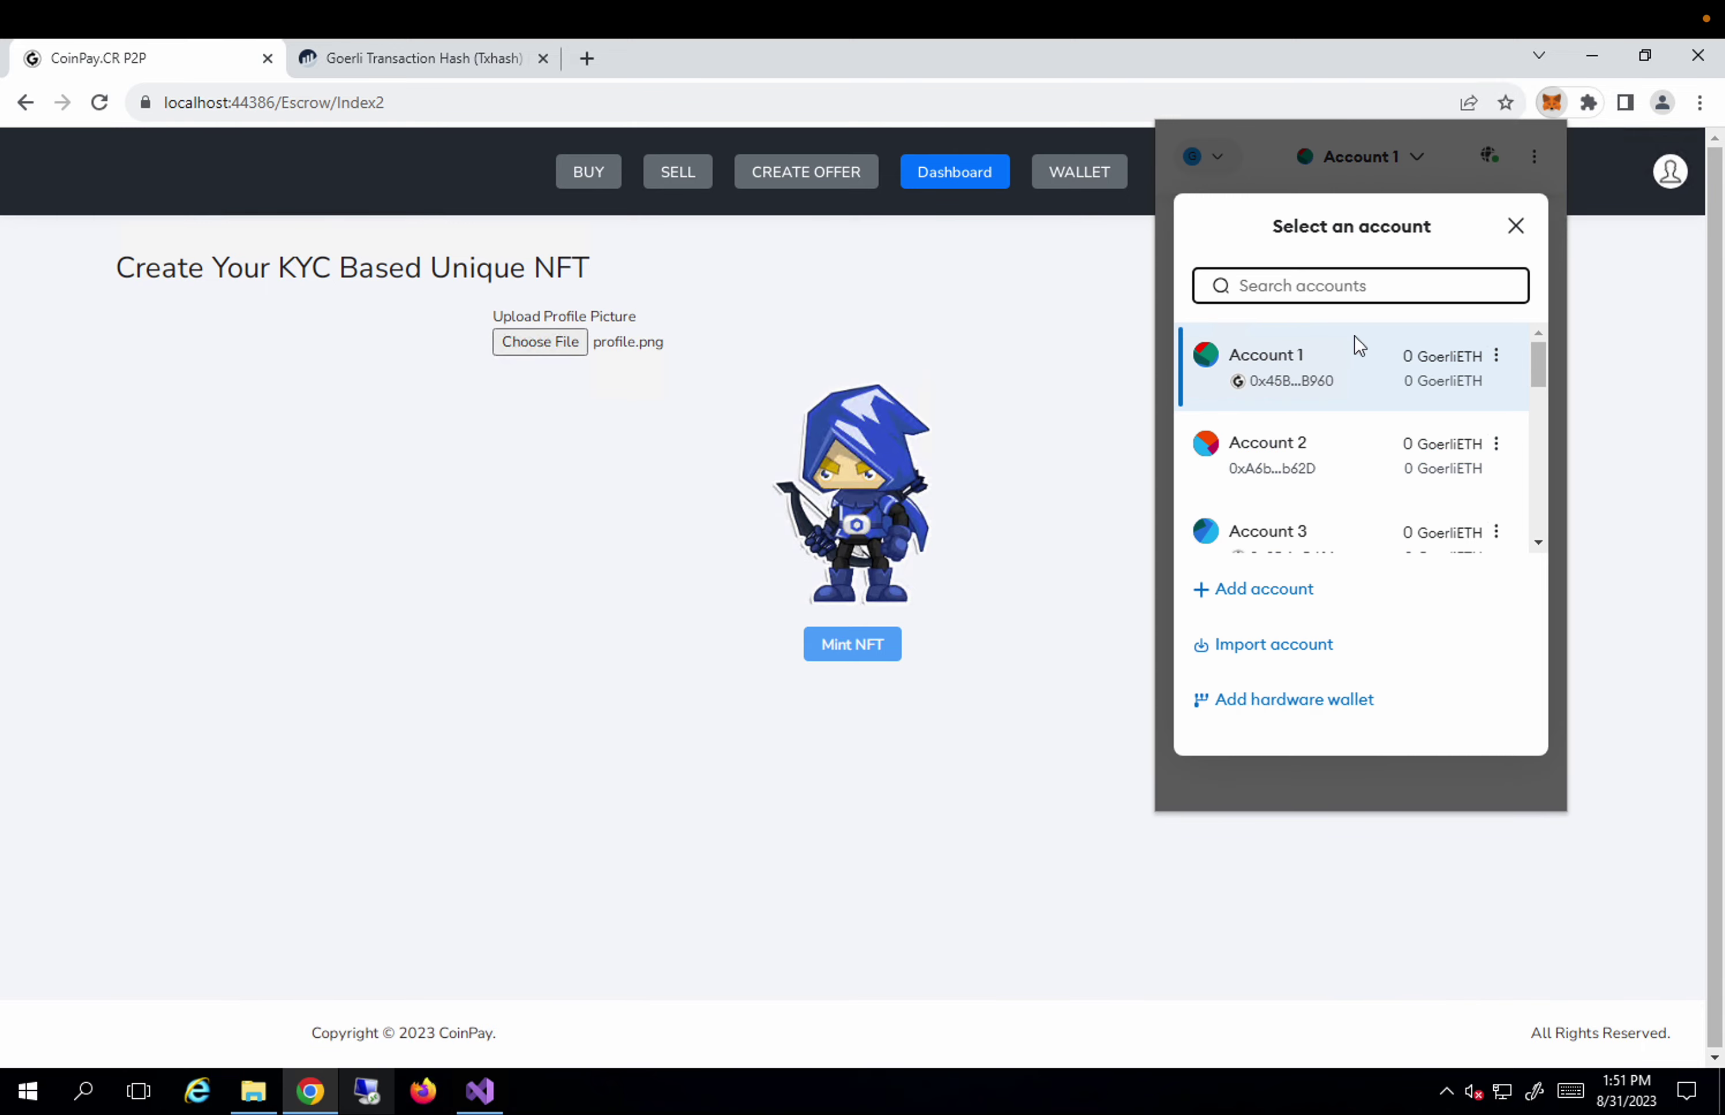
scroll(1333, 435, down, 10)
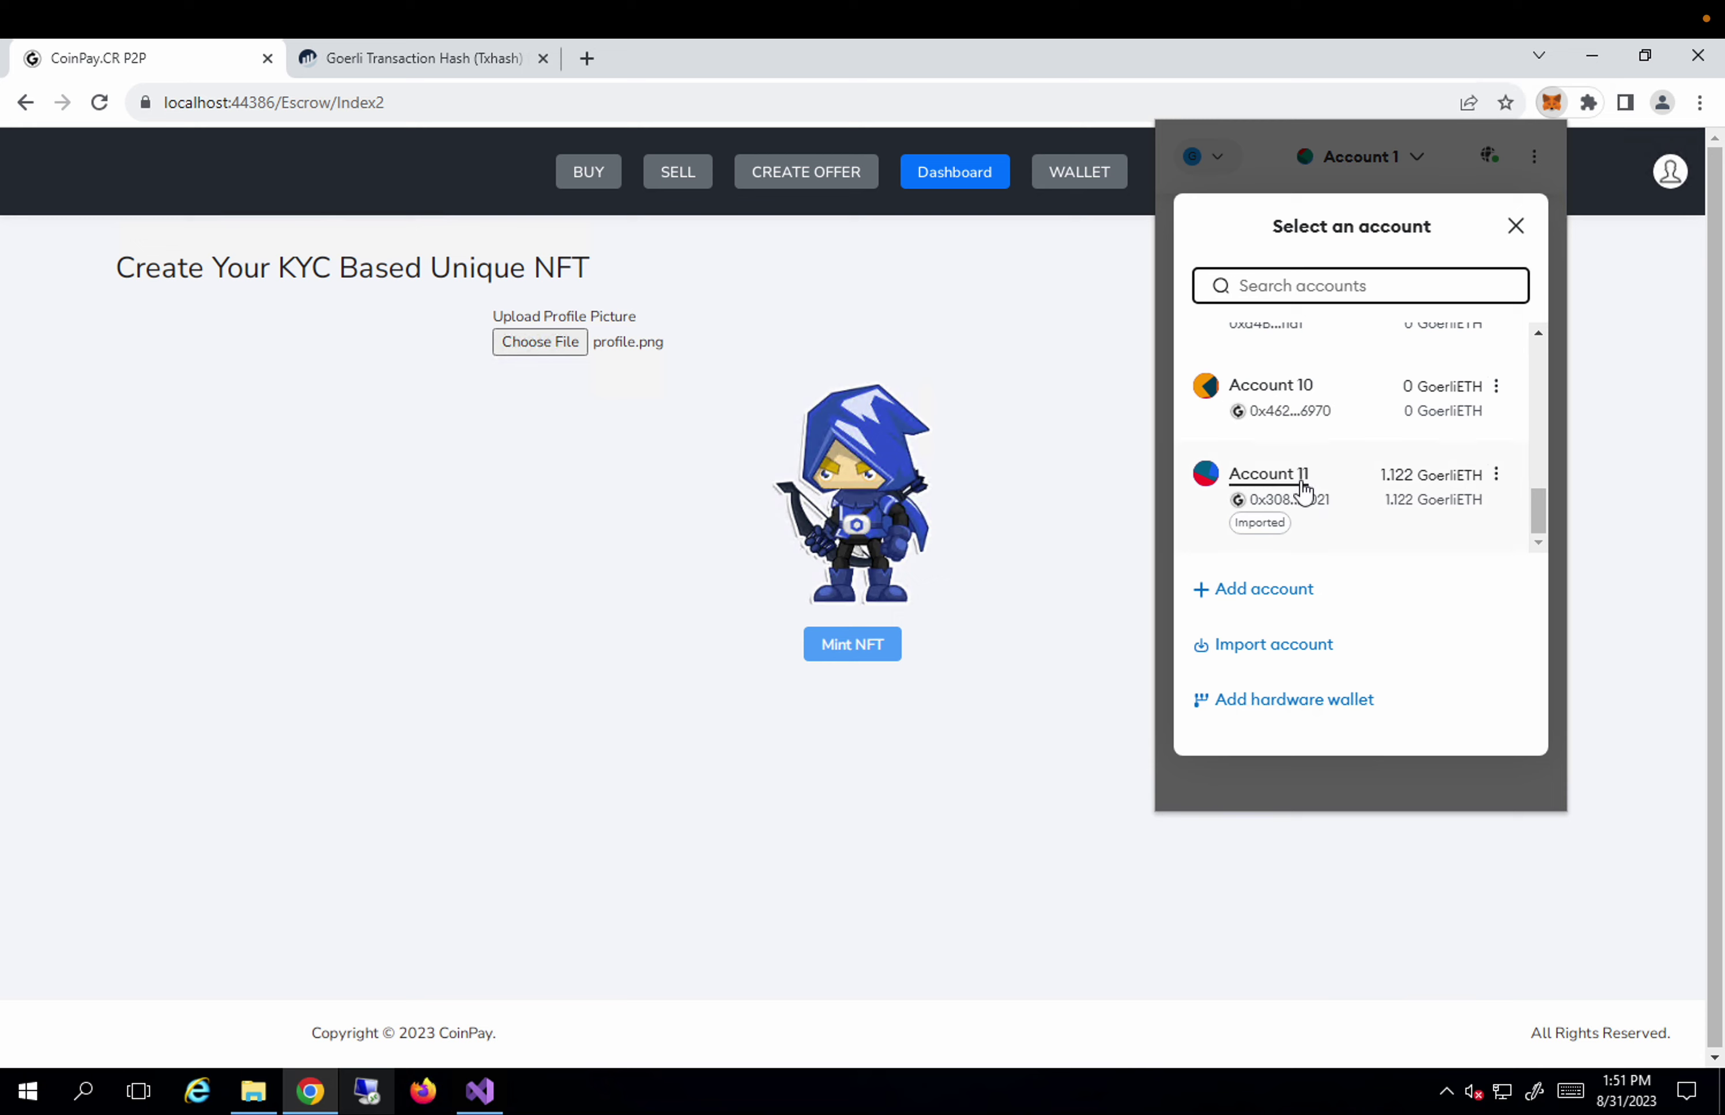
click(1303, 489)
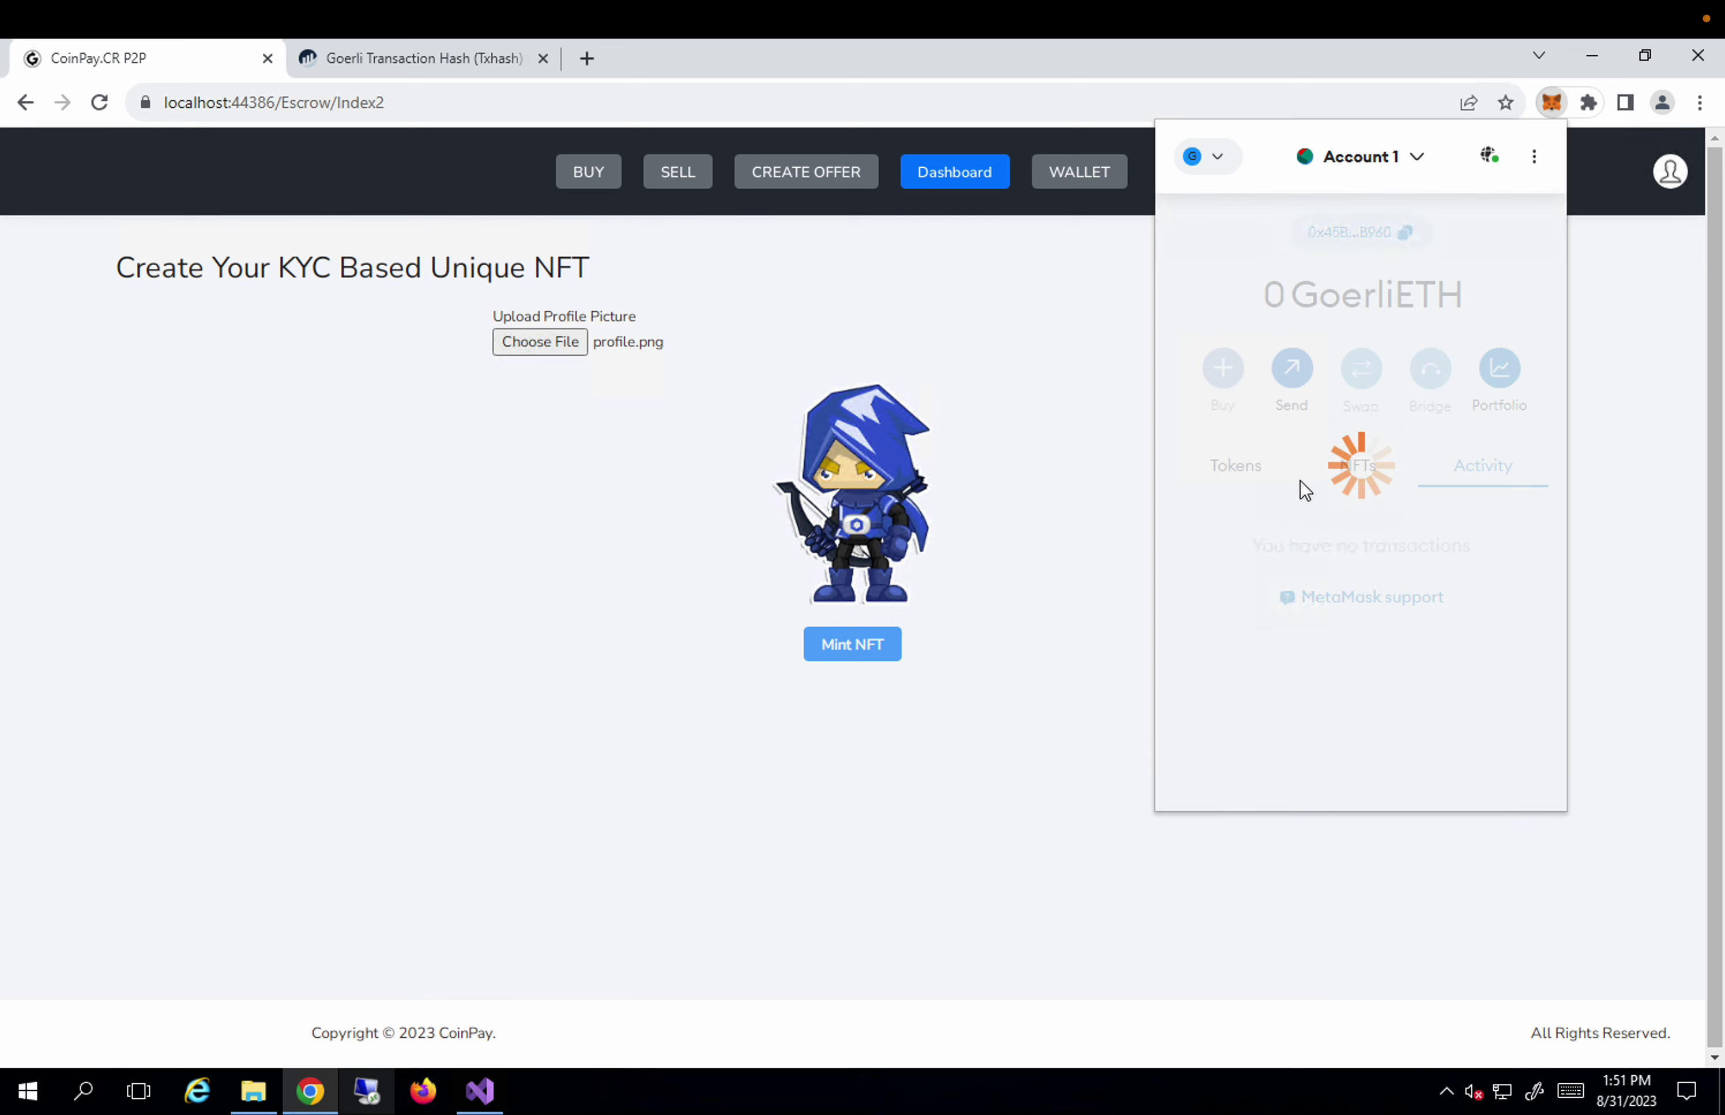
click(1117, 598)
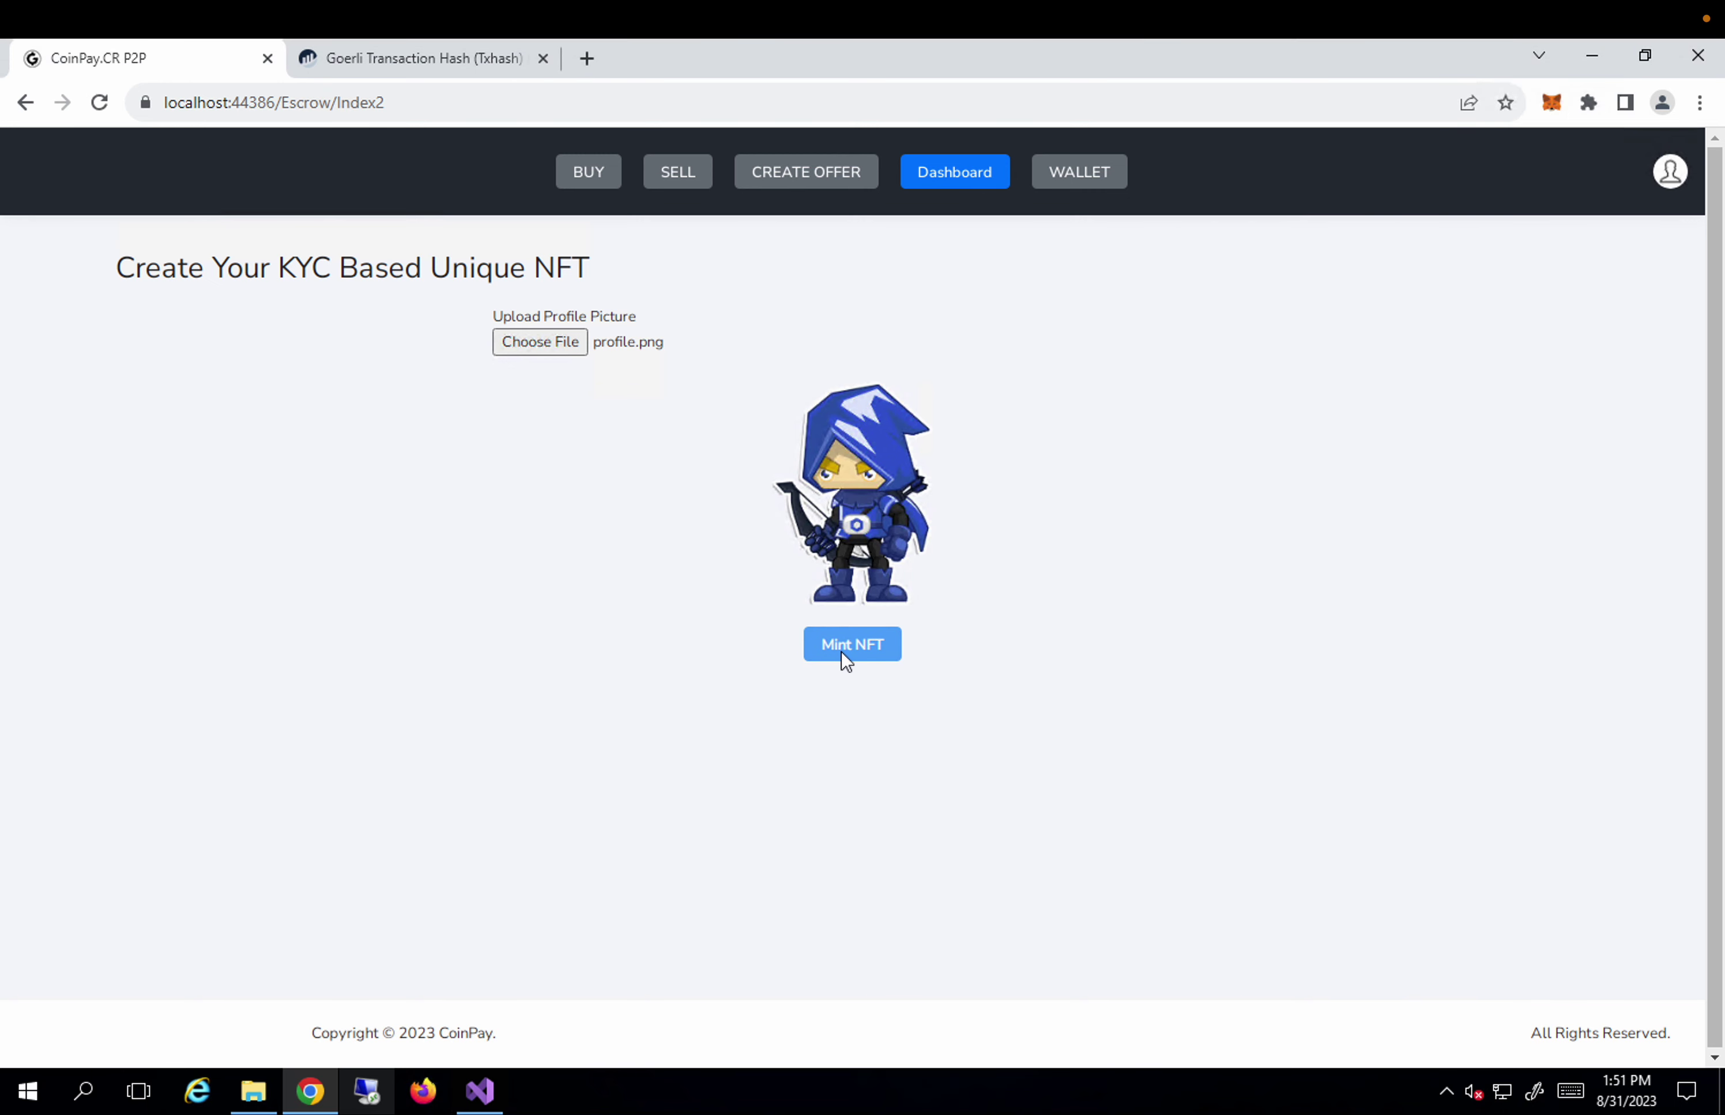
Reload the NFT page and load profile.png so the hooded archer preview appears.
click(100, 103)
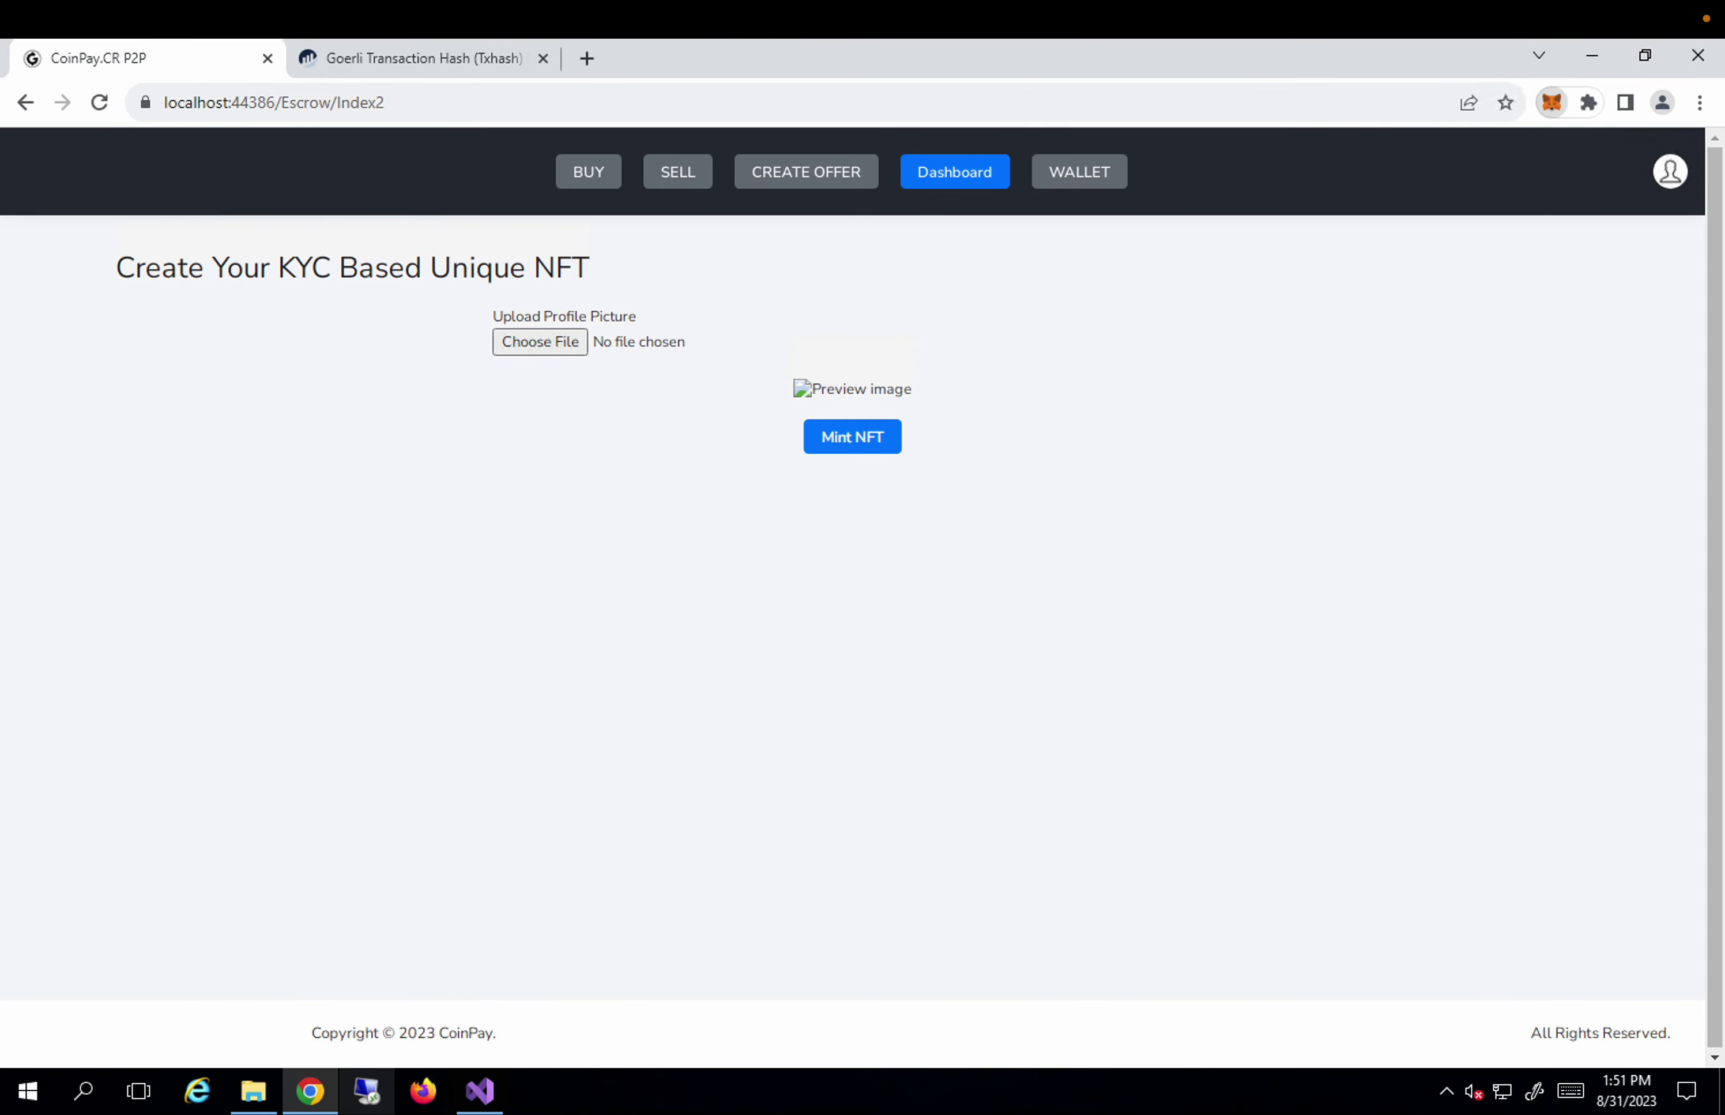
click(1552, 102)
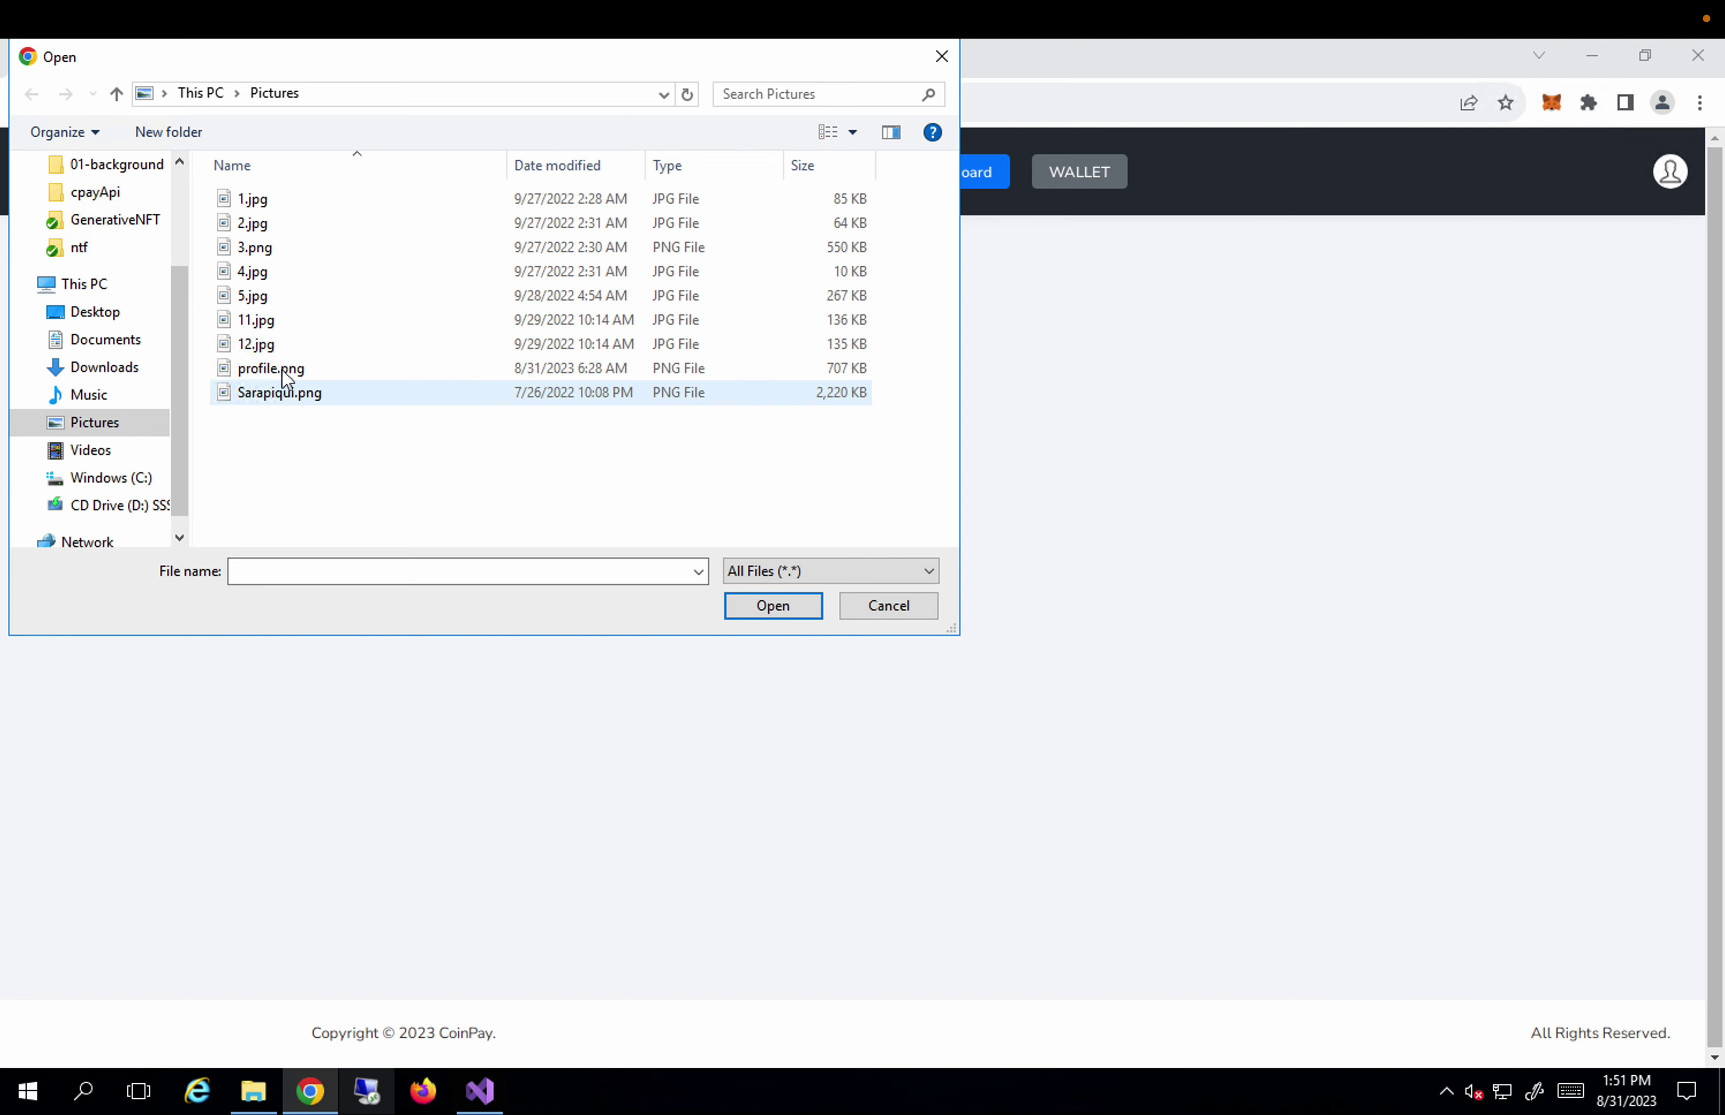
key(Escape)
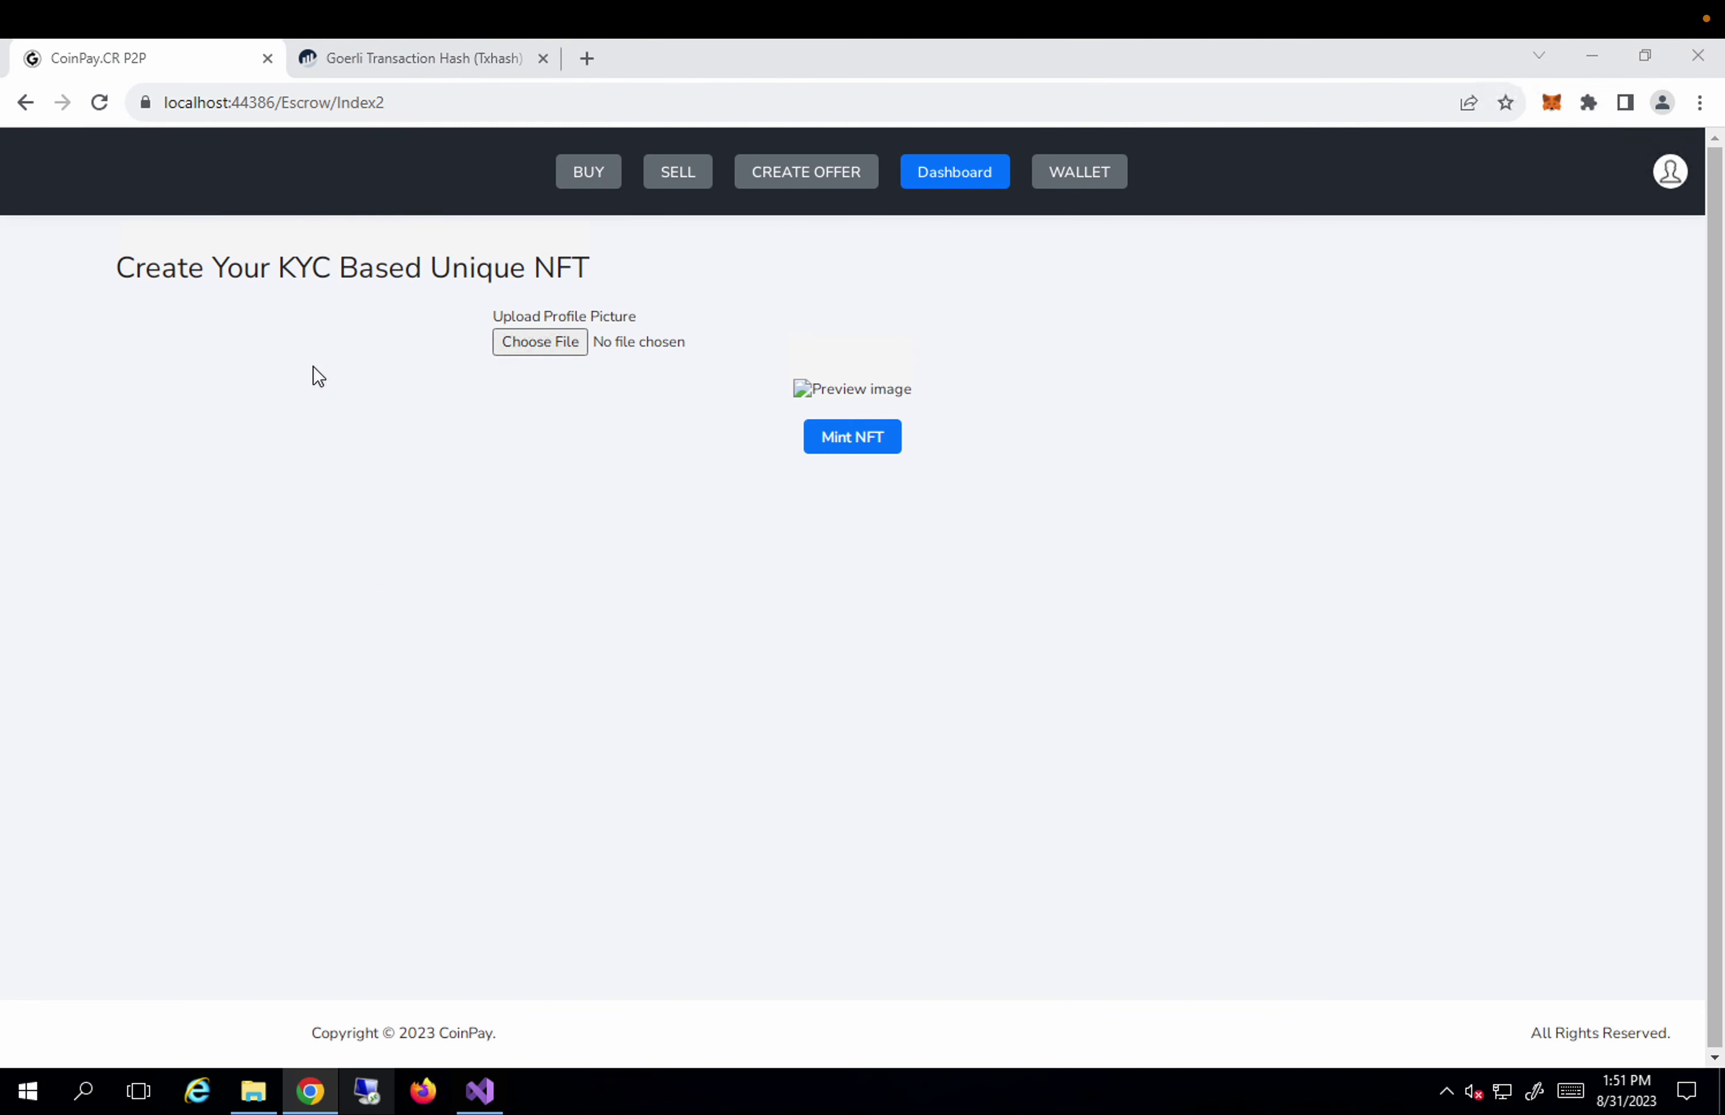
key(Return)
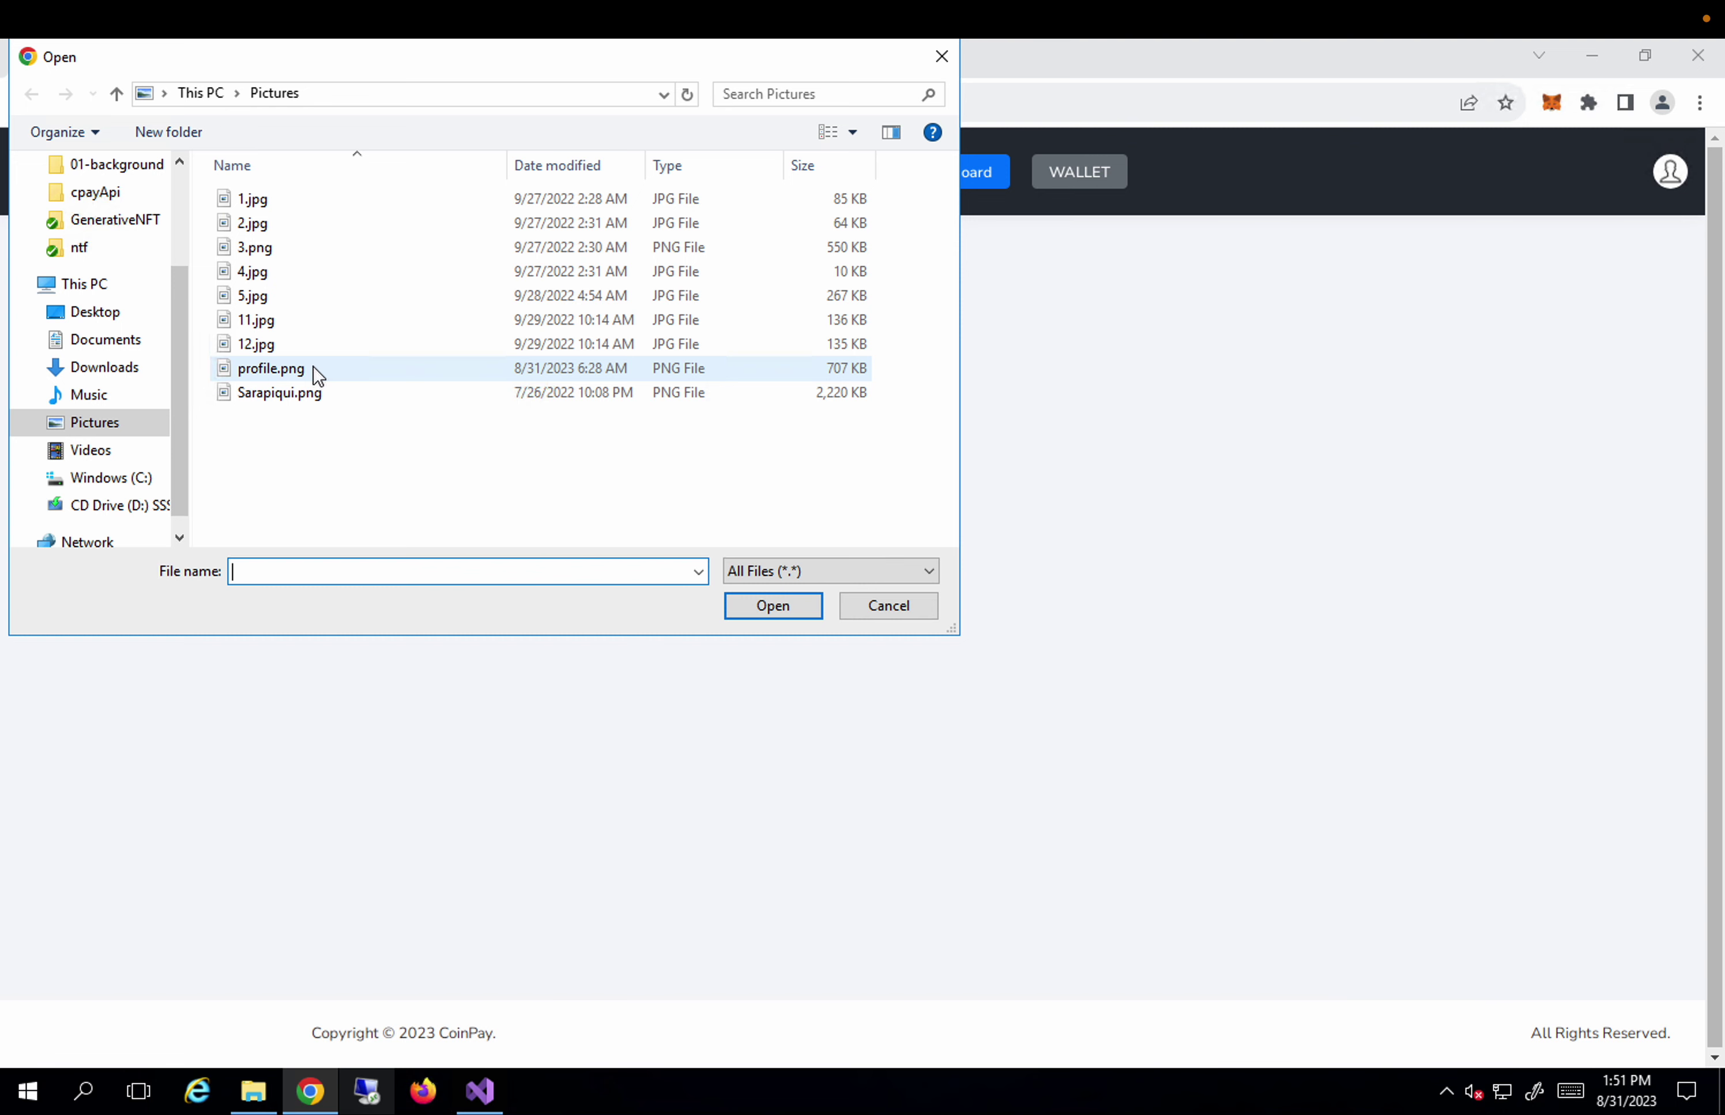
key(Escape)
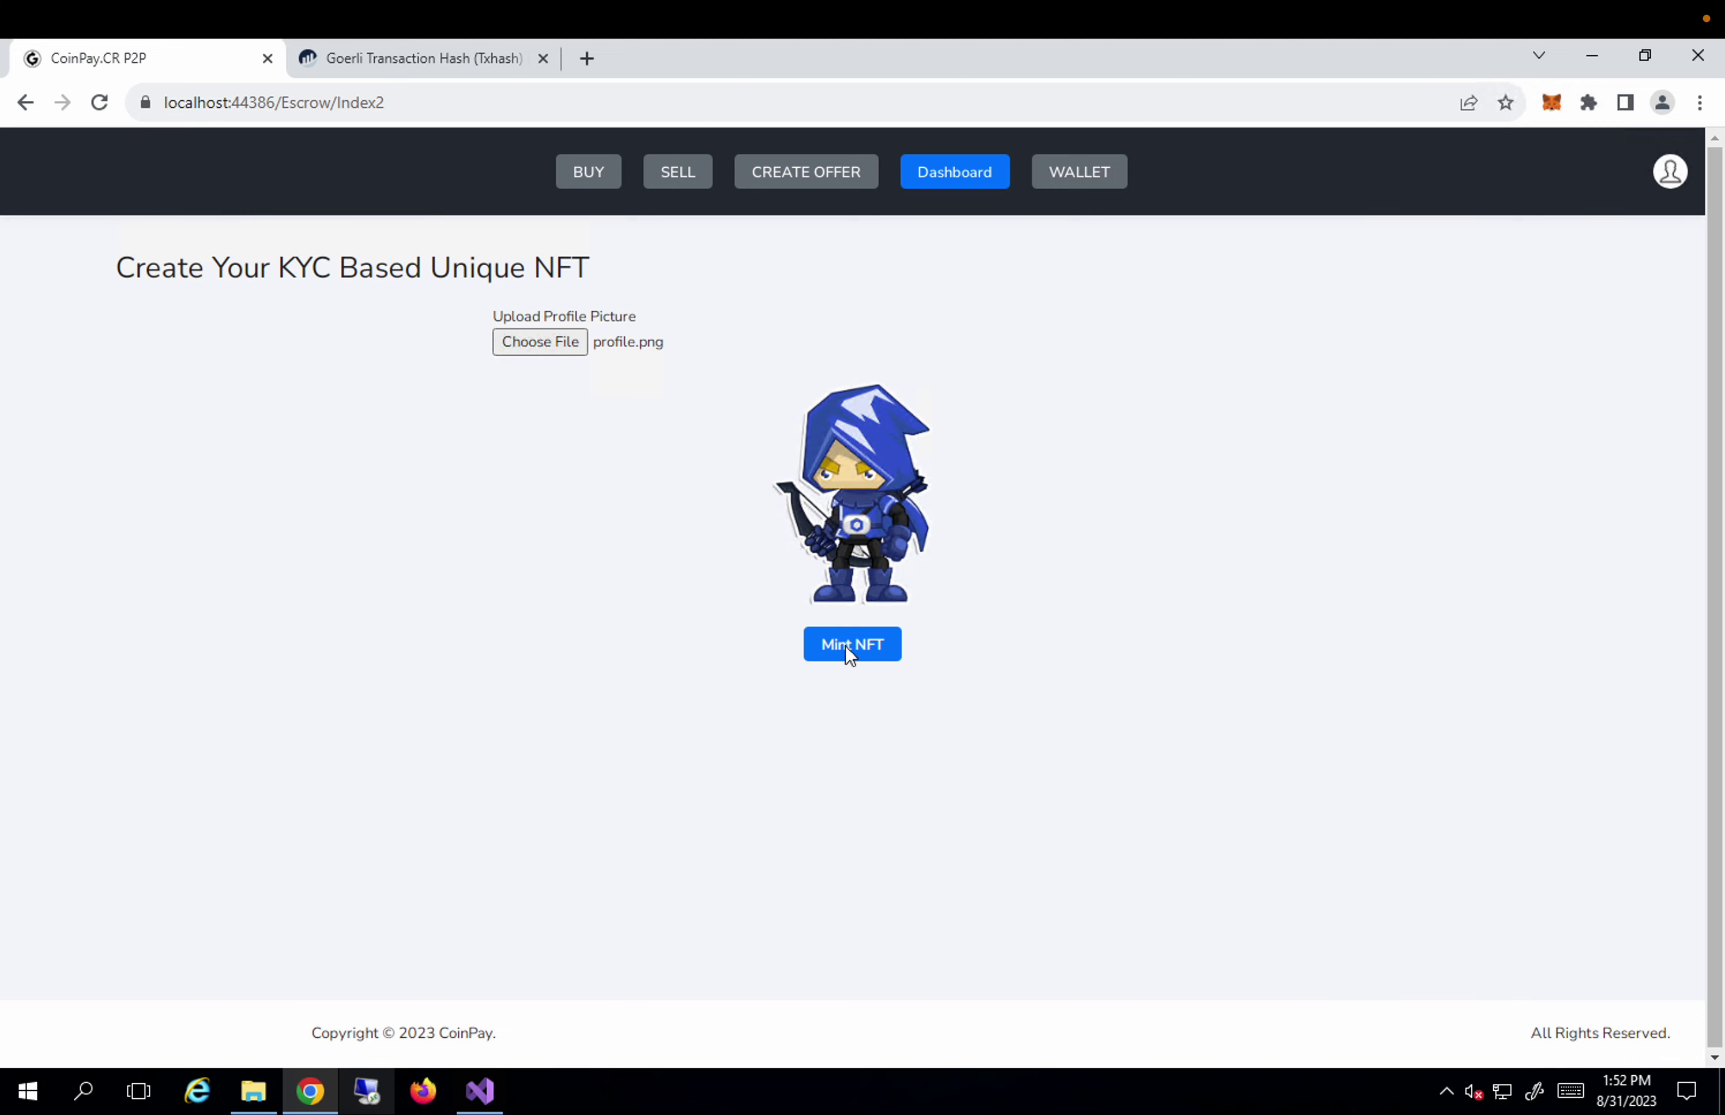
Start the identity NFT mint and confirm the transaction in MetaMask's notification.
click(845, 646)
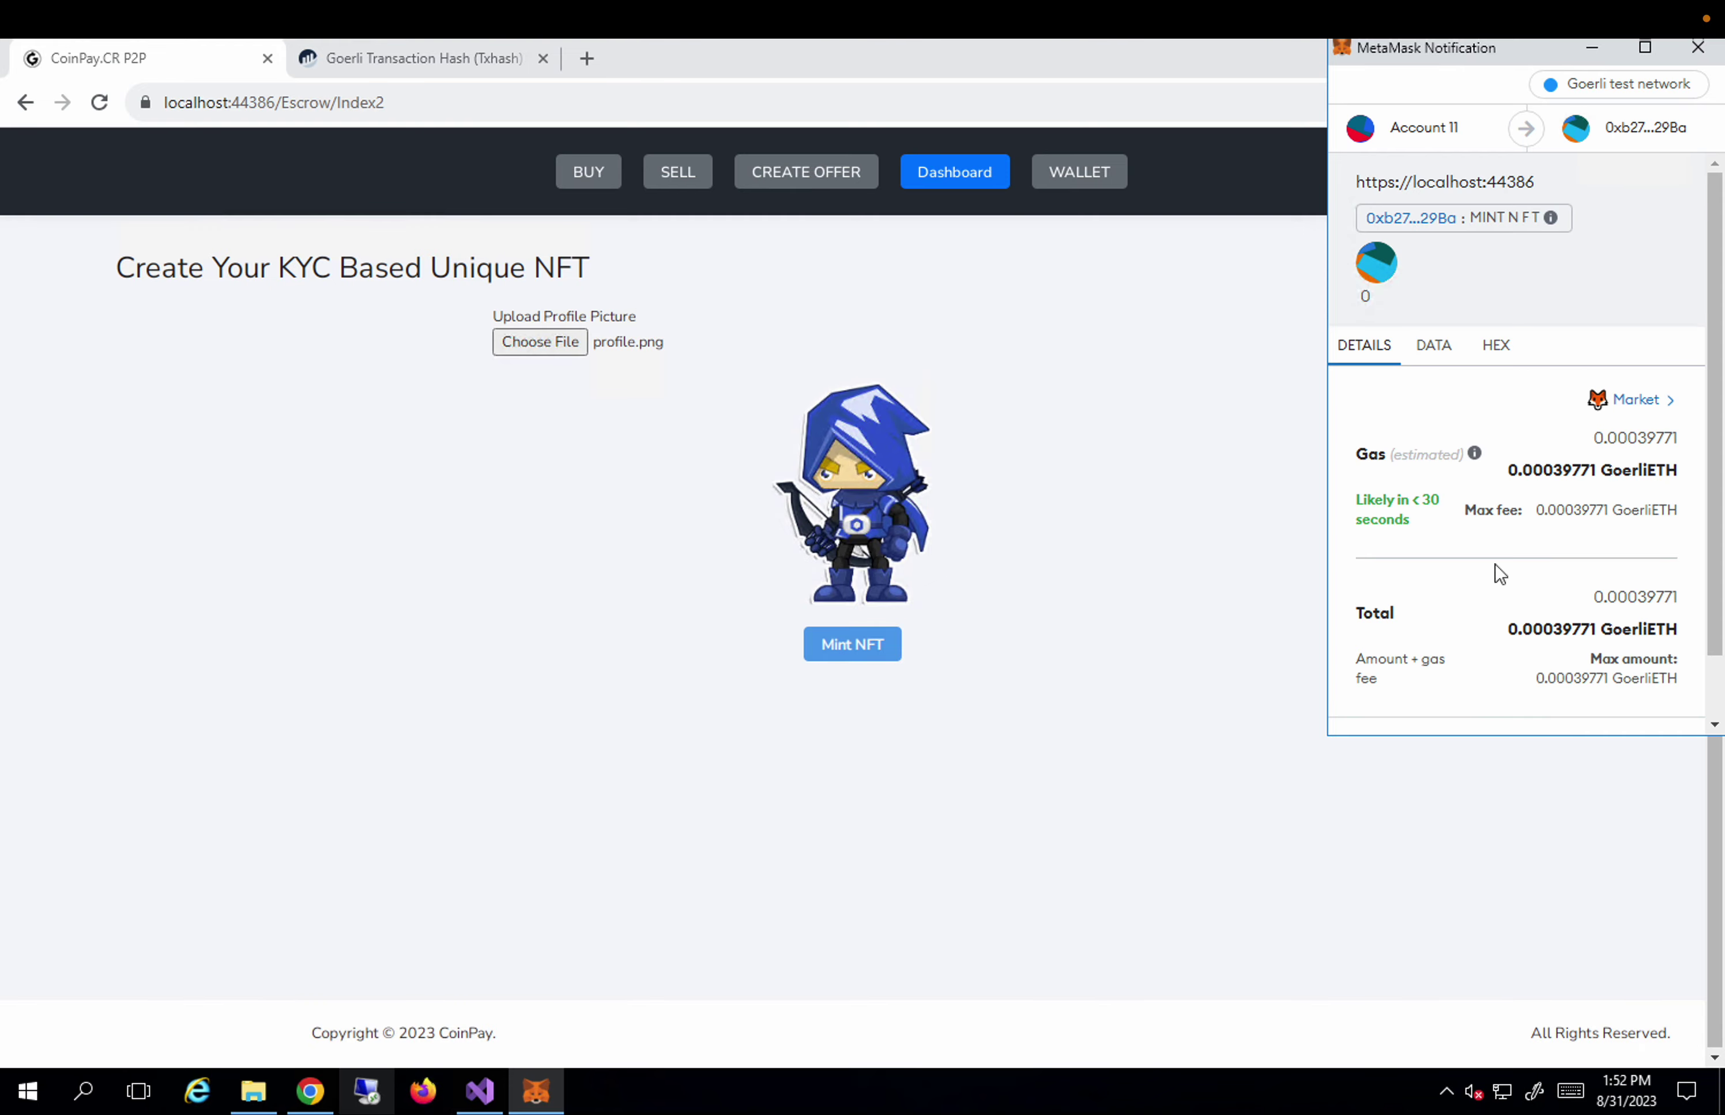
scroll(1497, 571, down, 2)
scroll(1522, 471, up, 2)
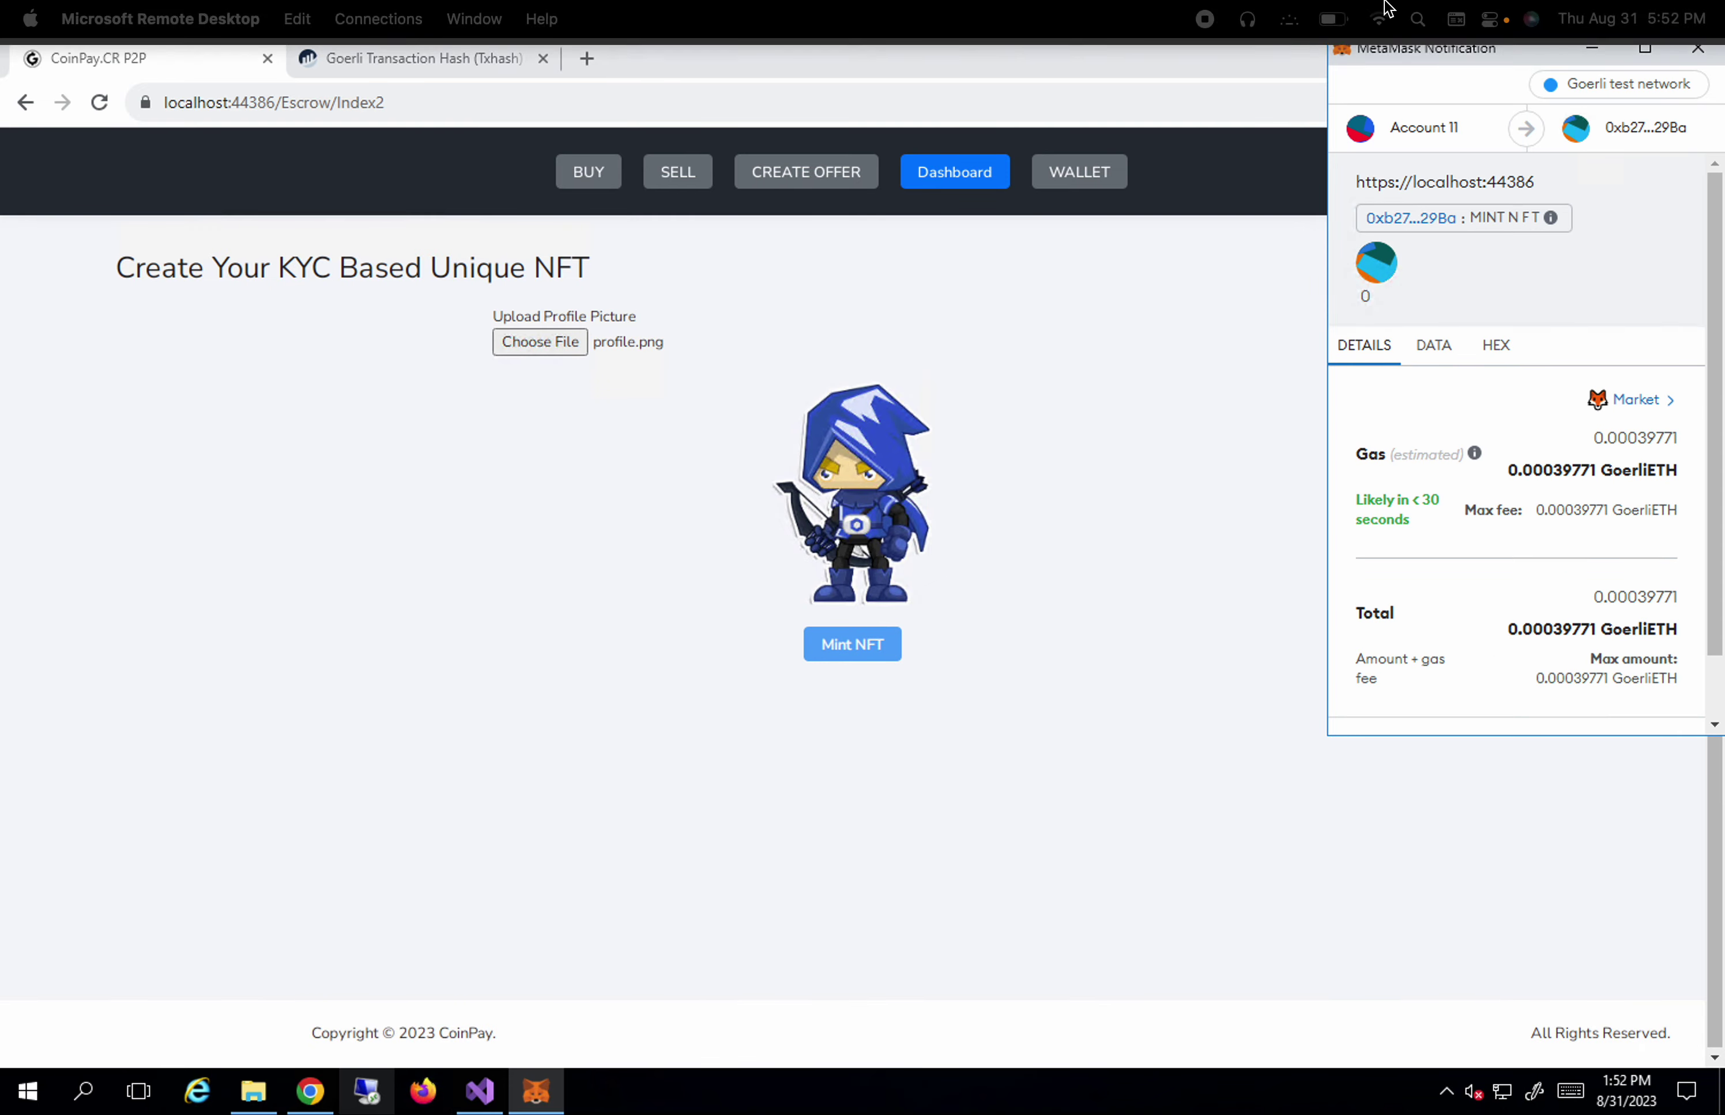
scroll(1538, 364, down, 2)
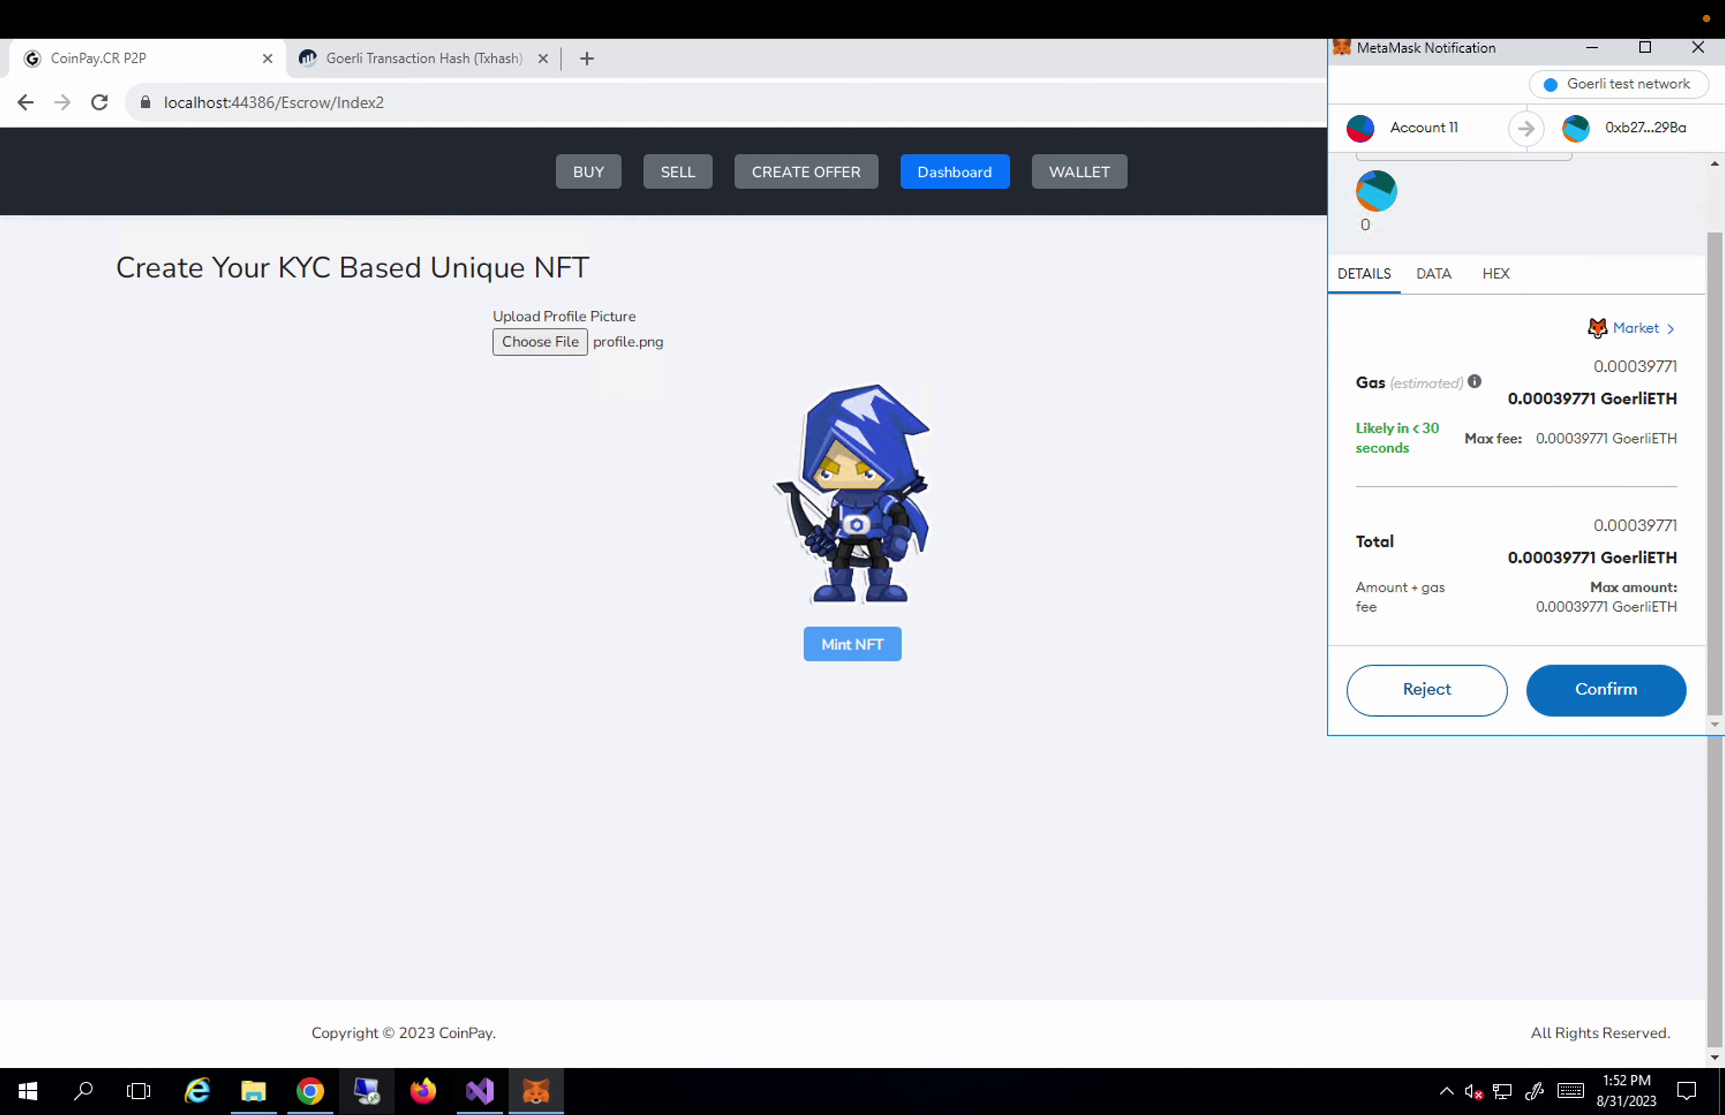
click(1594, 691)
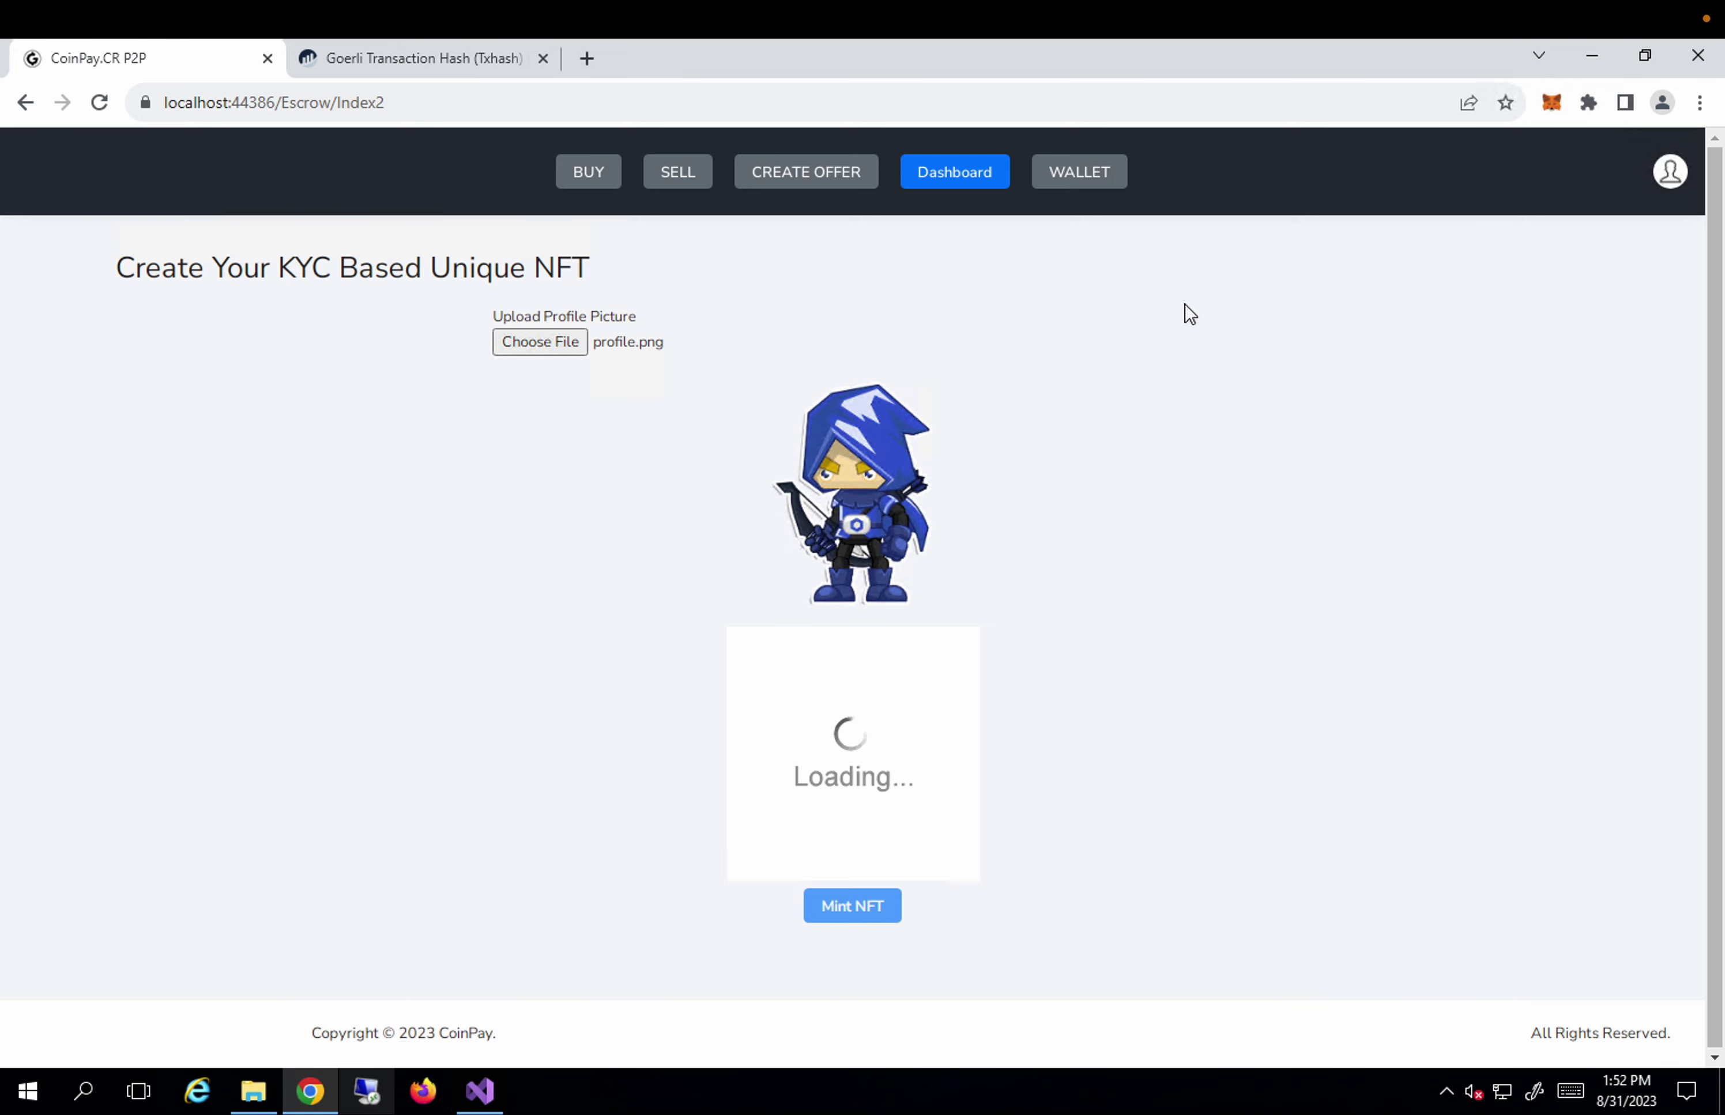
Open the latest Mint NFT activity in MetaMask and view it on Goerli Etherscan.
click(1550, 105)
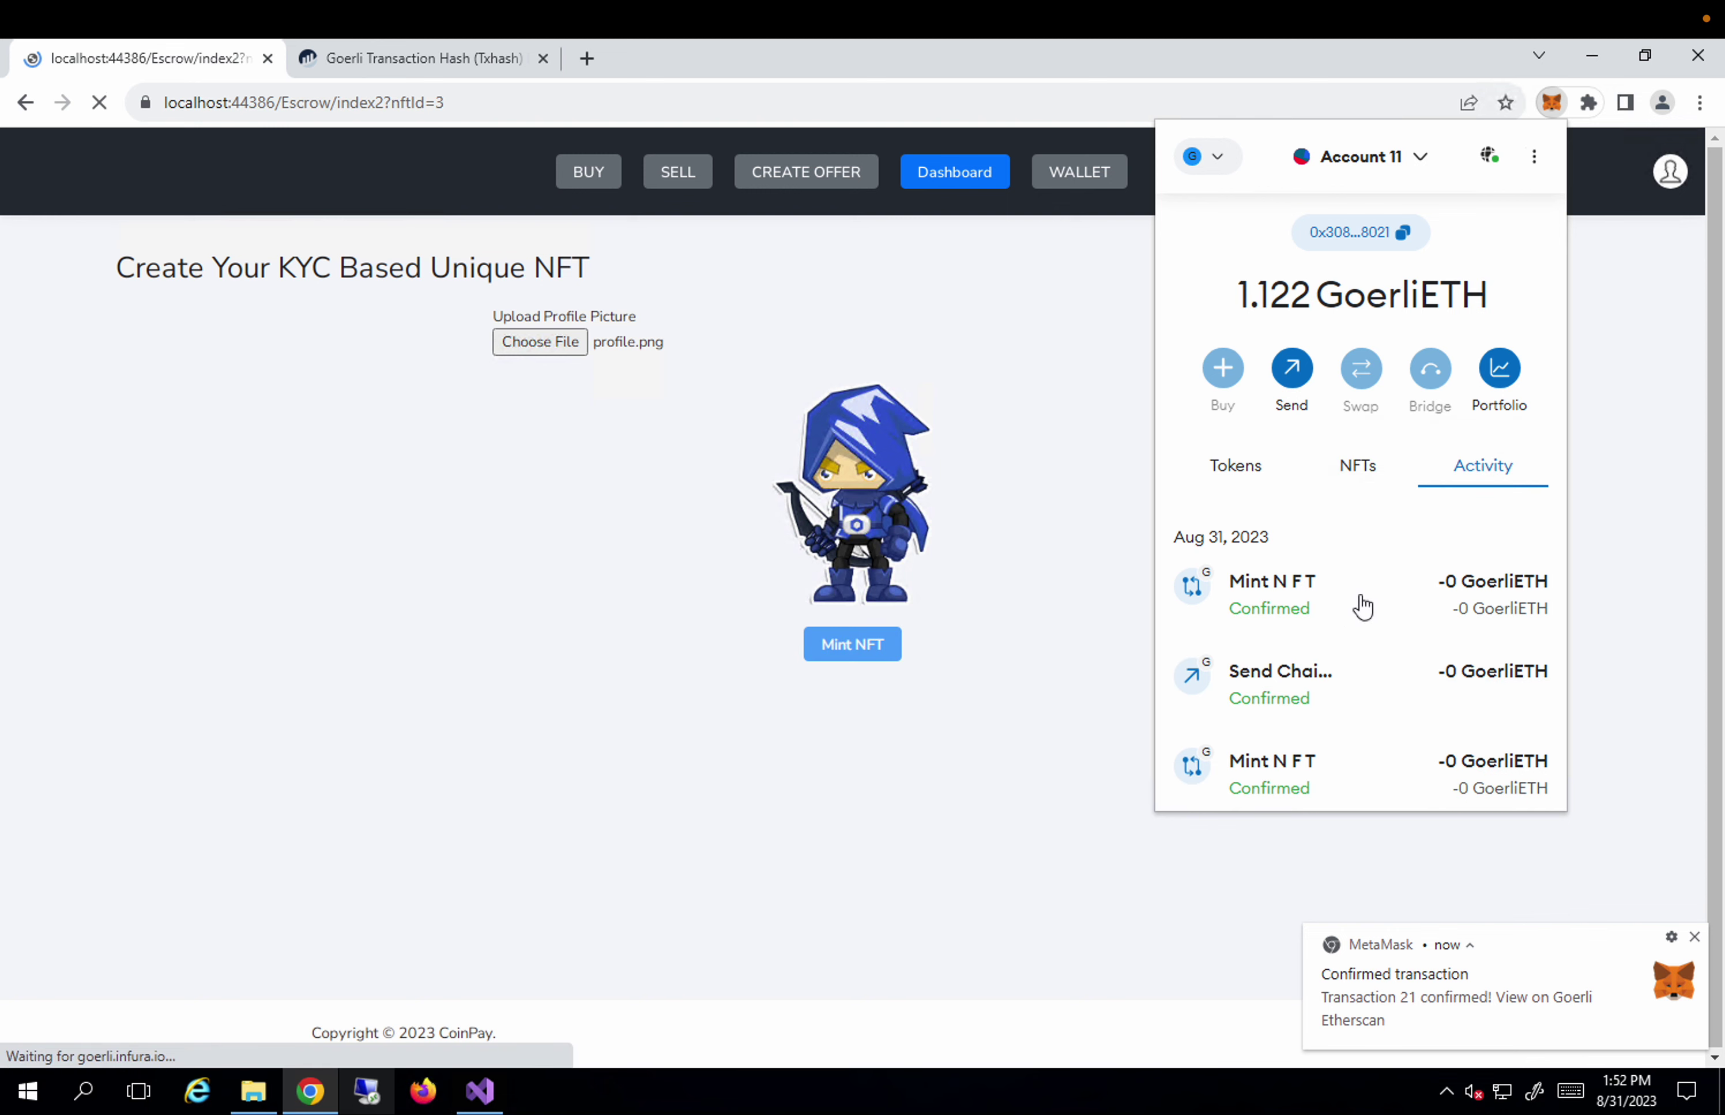
click(1362, 606)
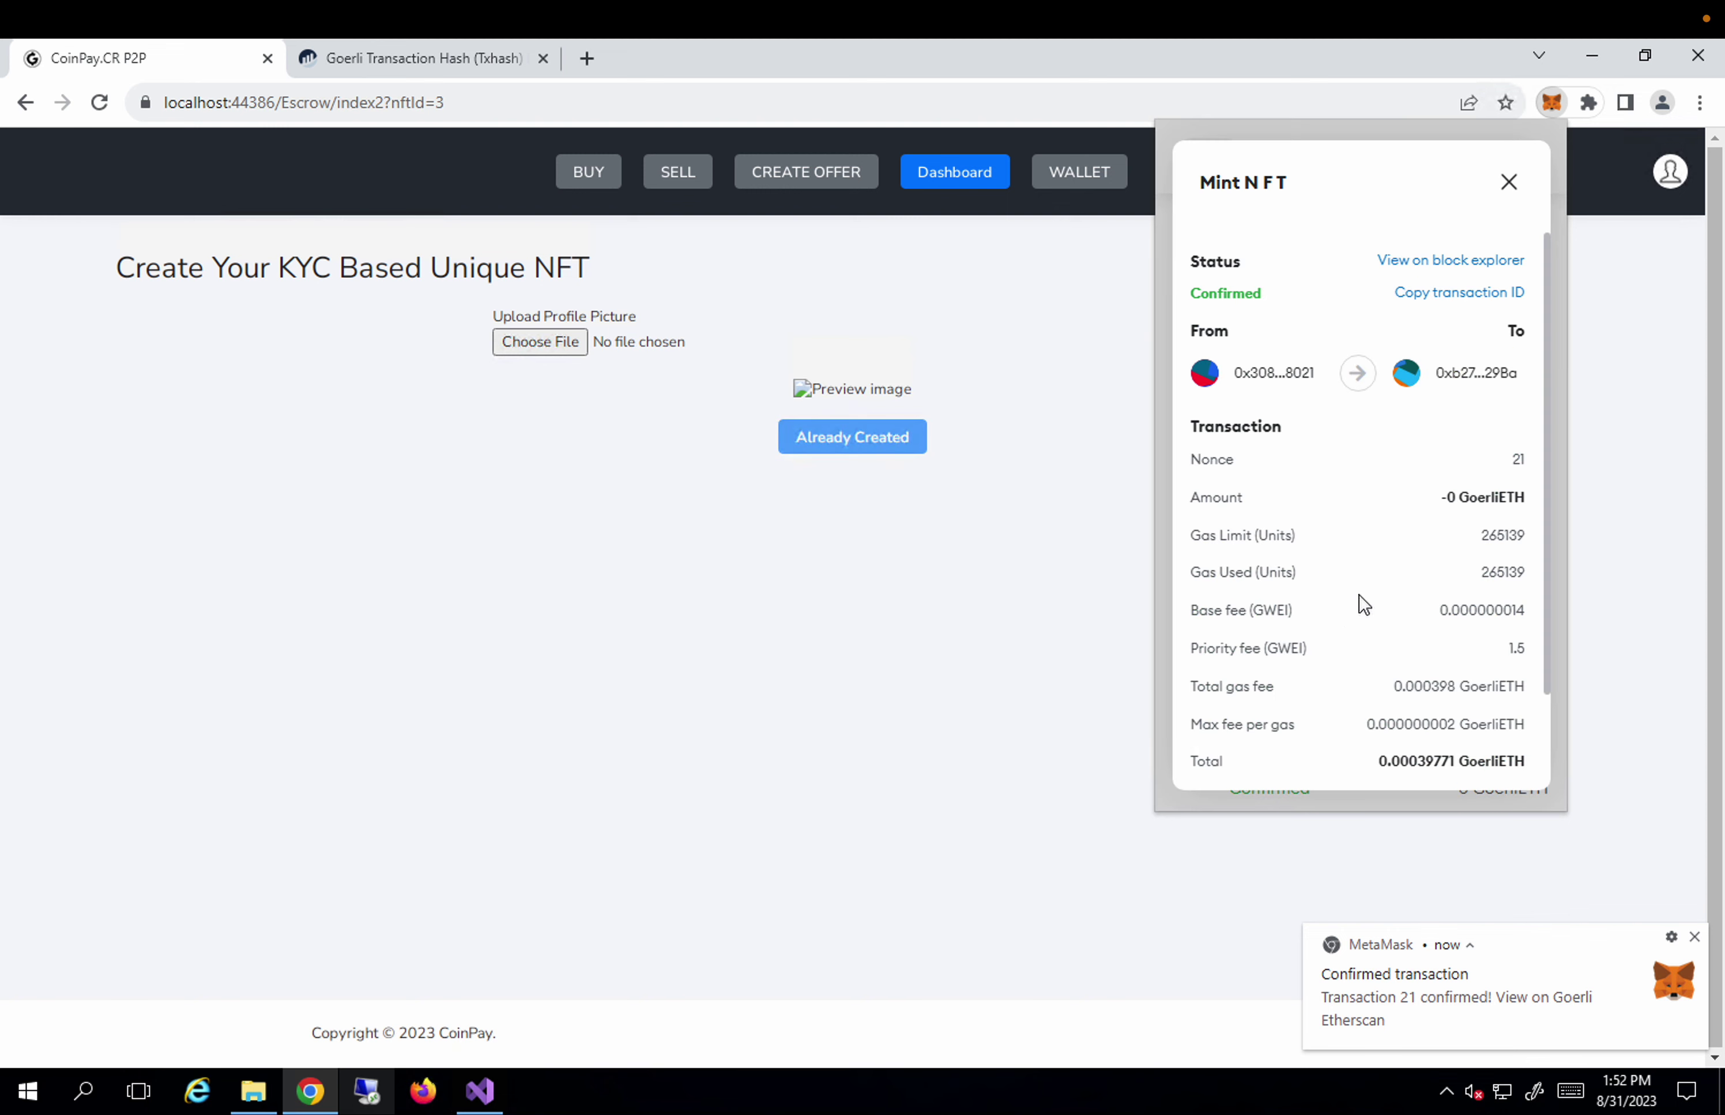
click(1476, 262)
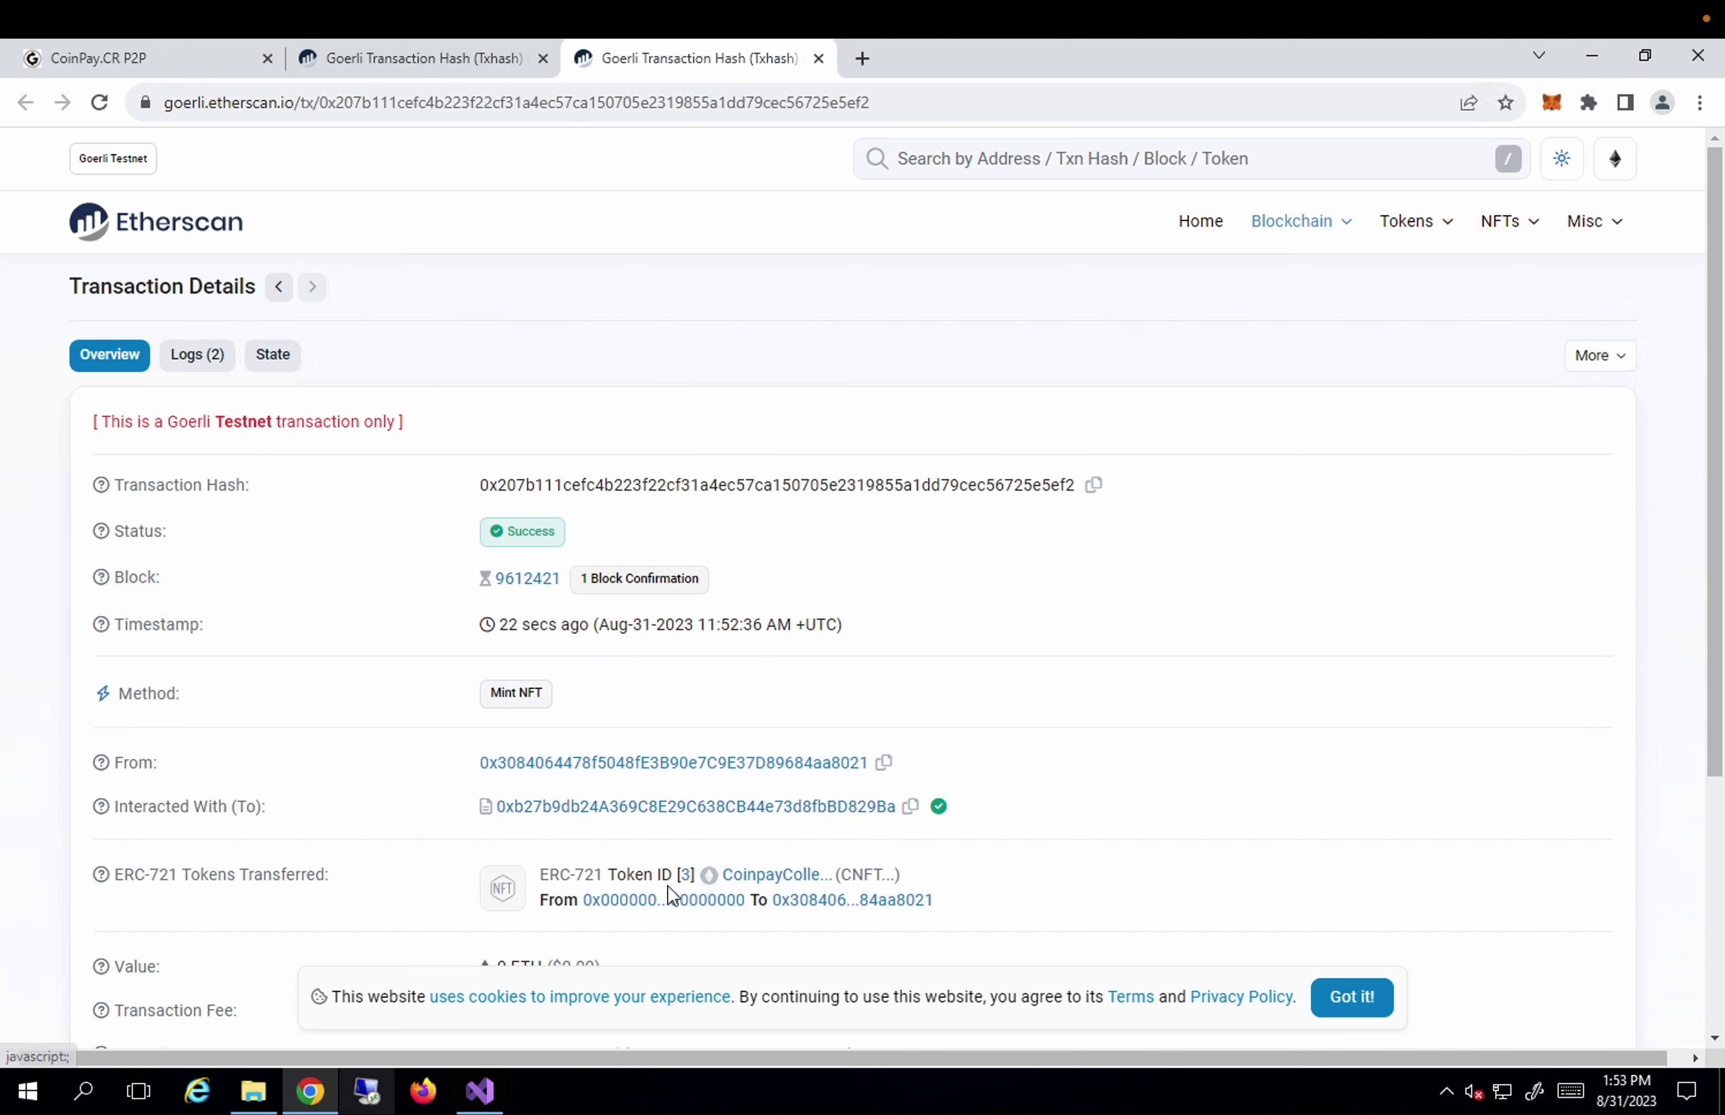
Copy the Interacted With (To) contract address and return to the CoinPay tab.
click(912, 808)
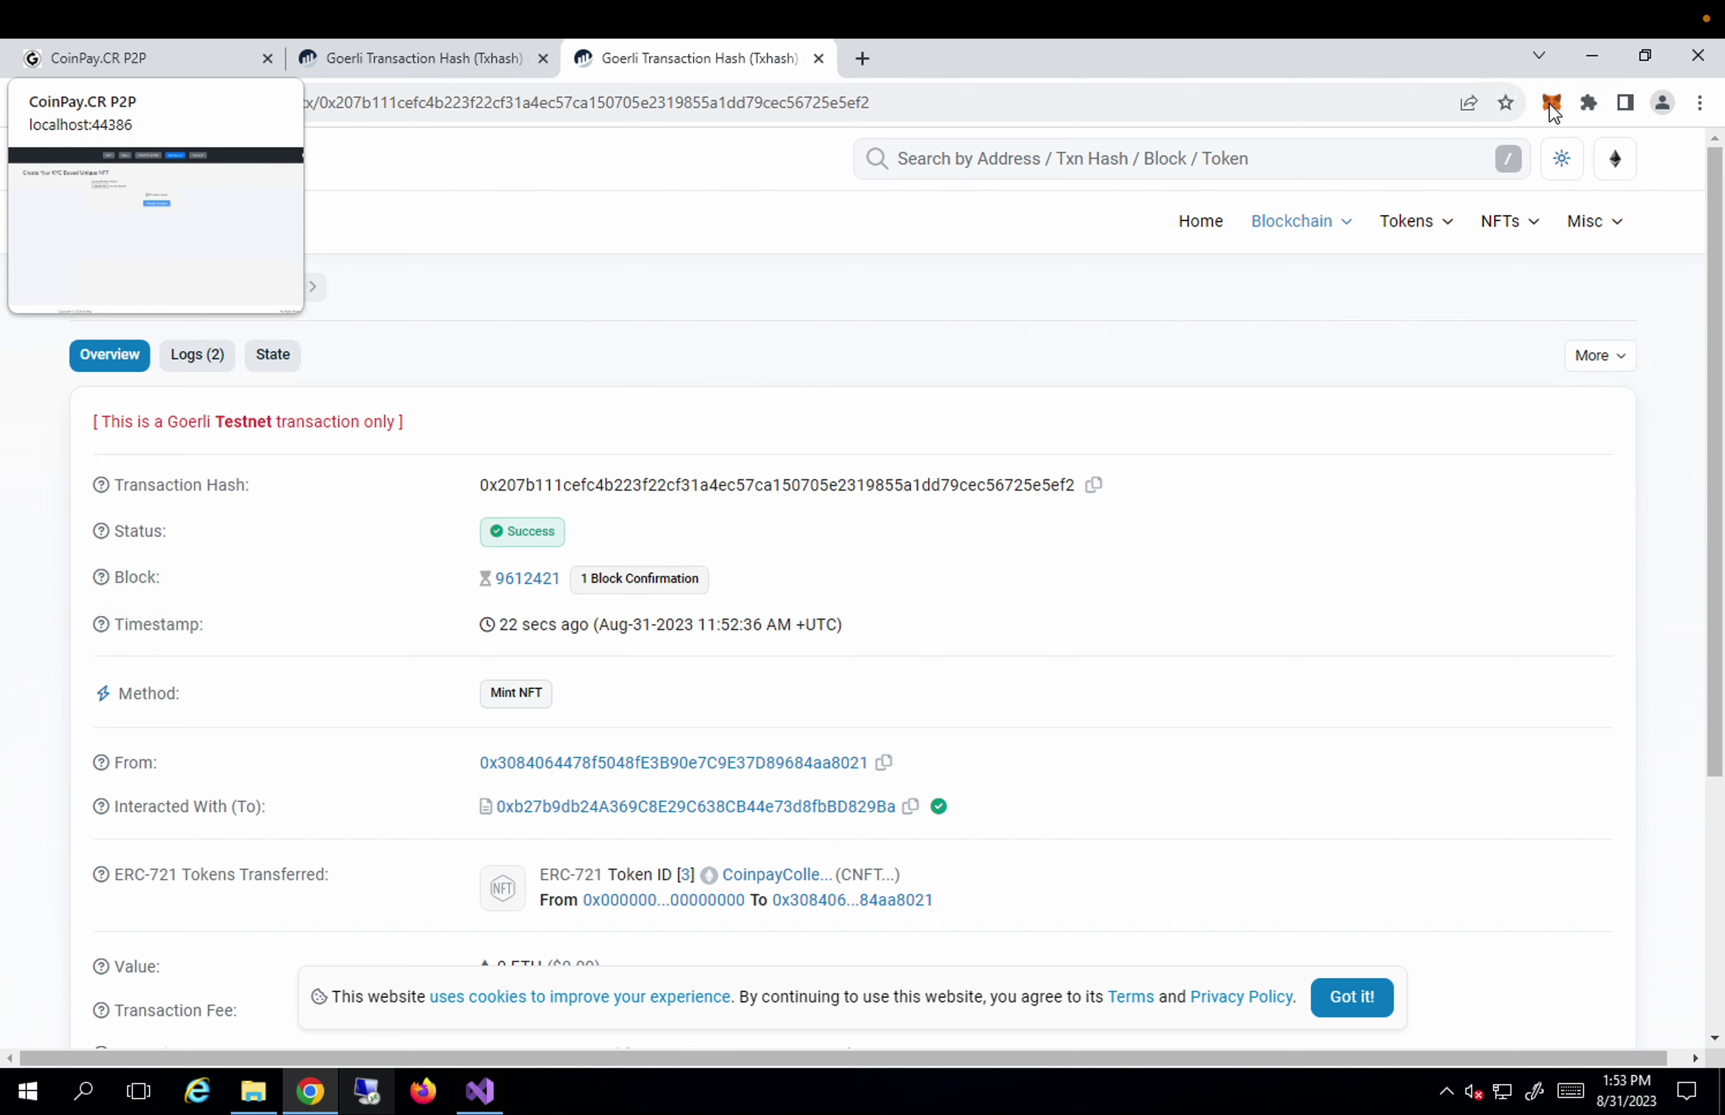
key(ctrl+1)
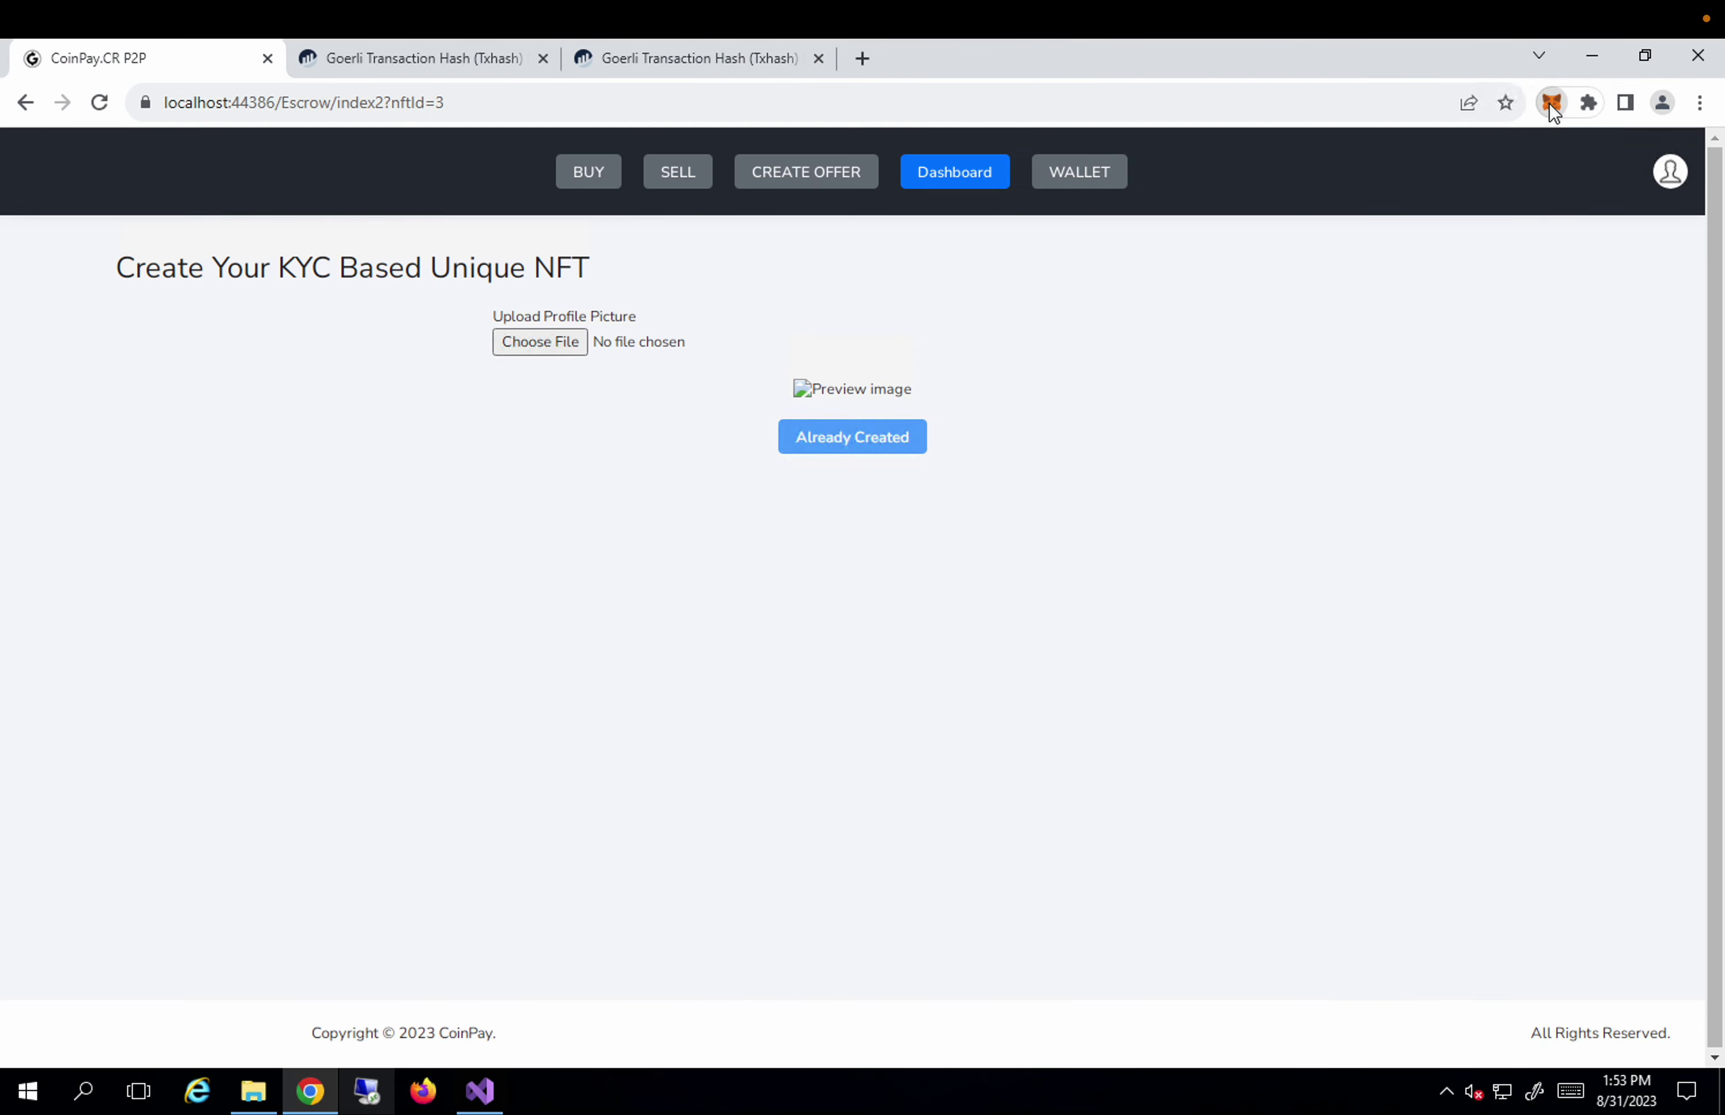
Import the NFT with token ID 3 and the pasted contract address into MetaMask's NFTs.
click(1552, 105)
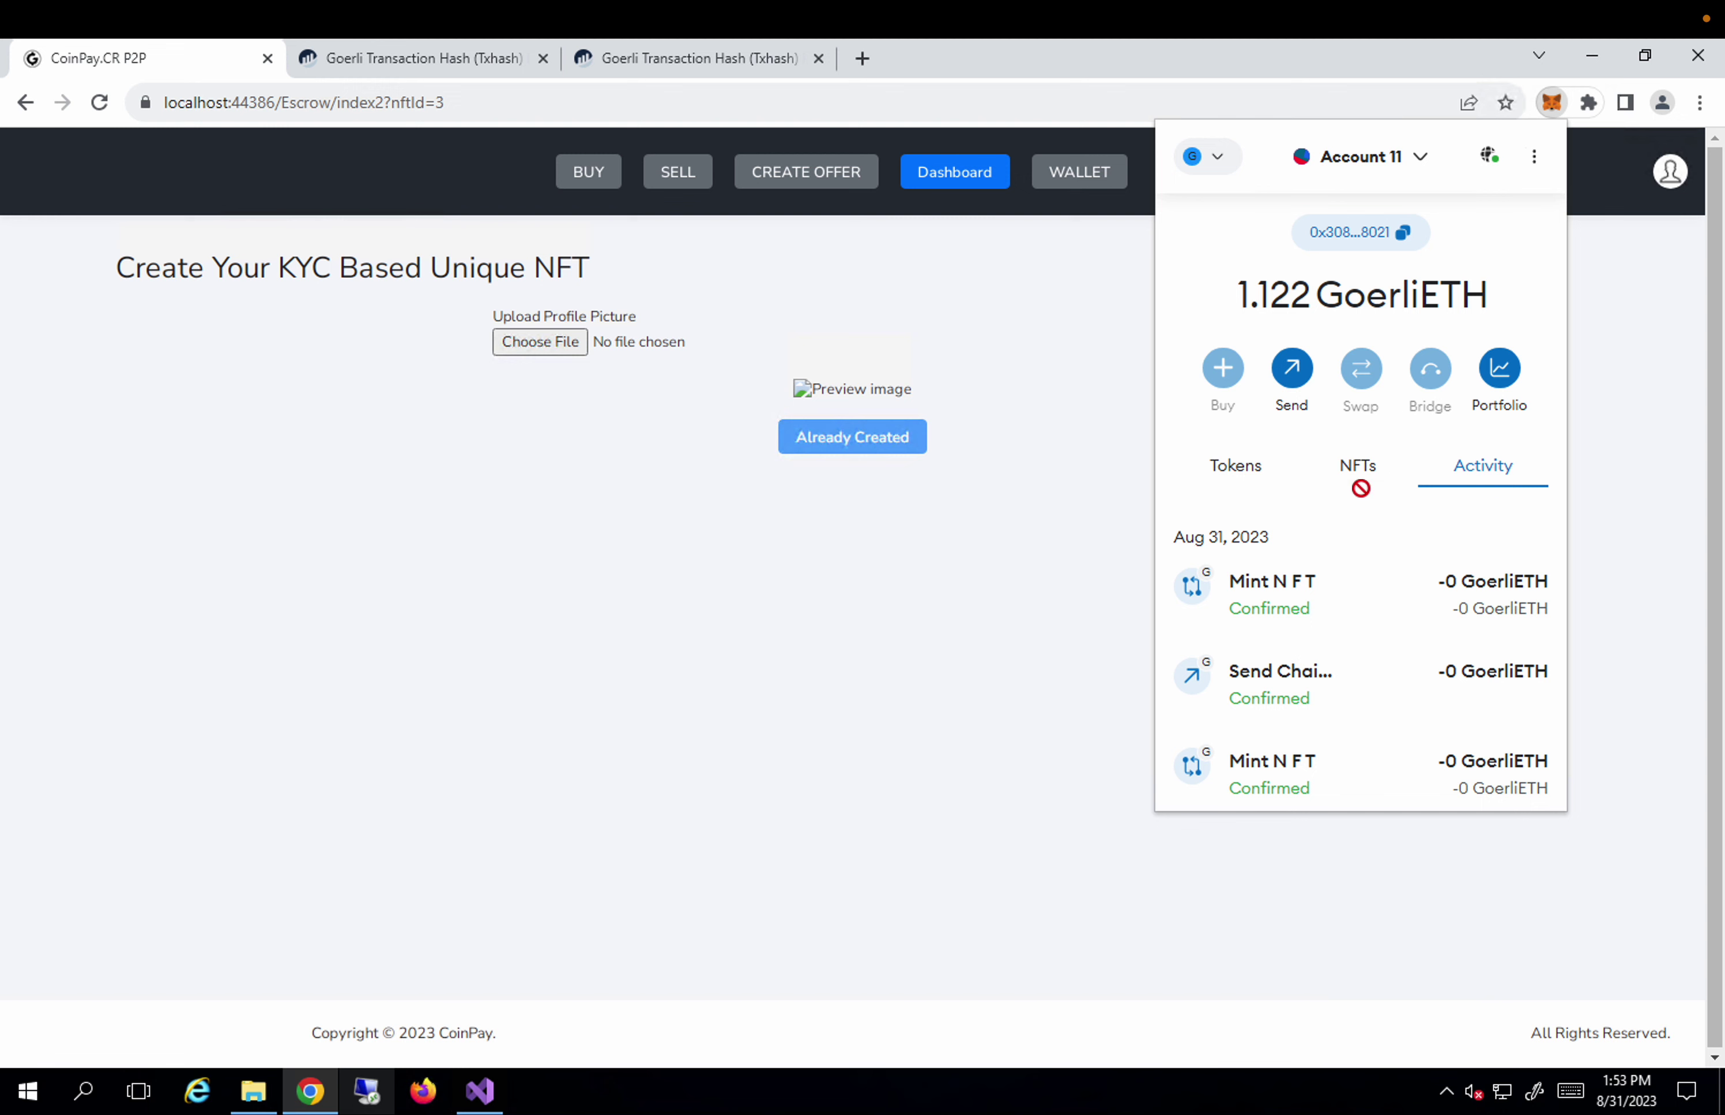
click(1358, 475)
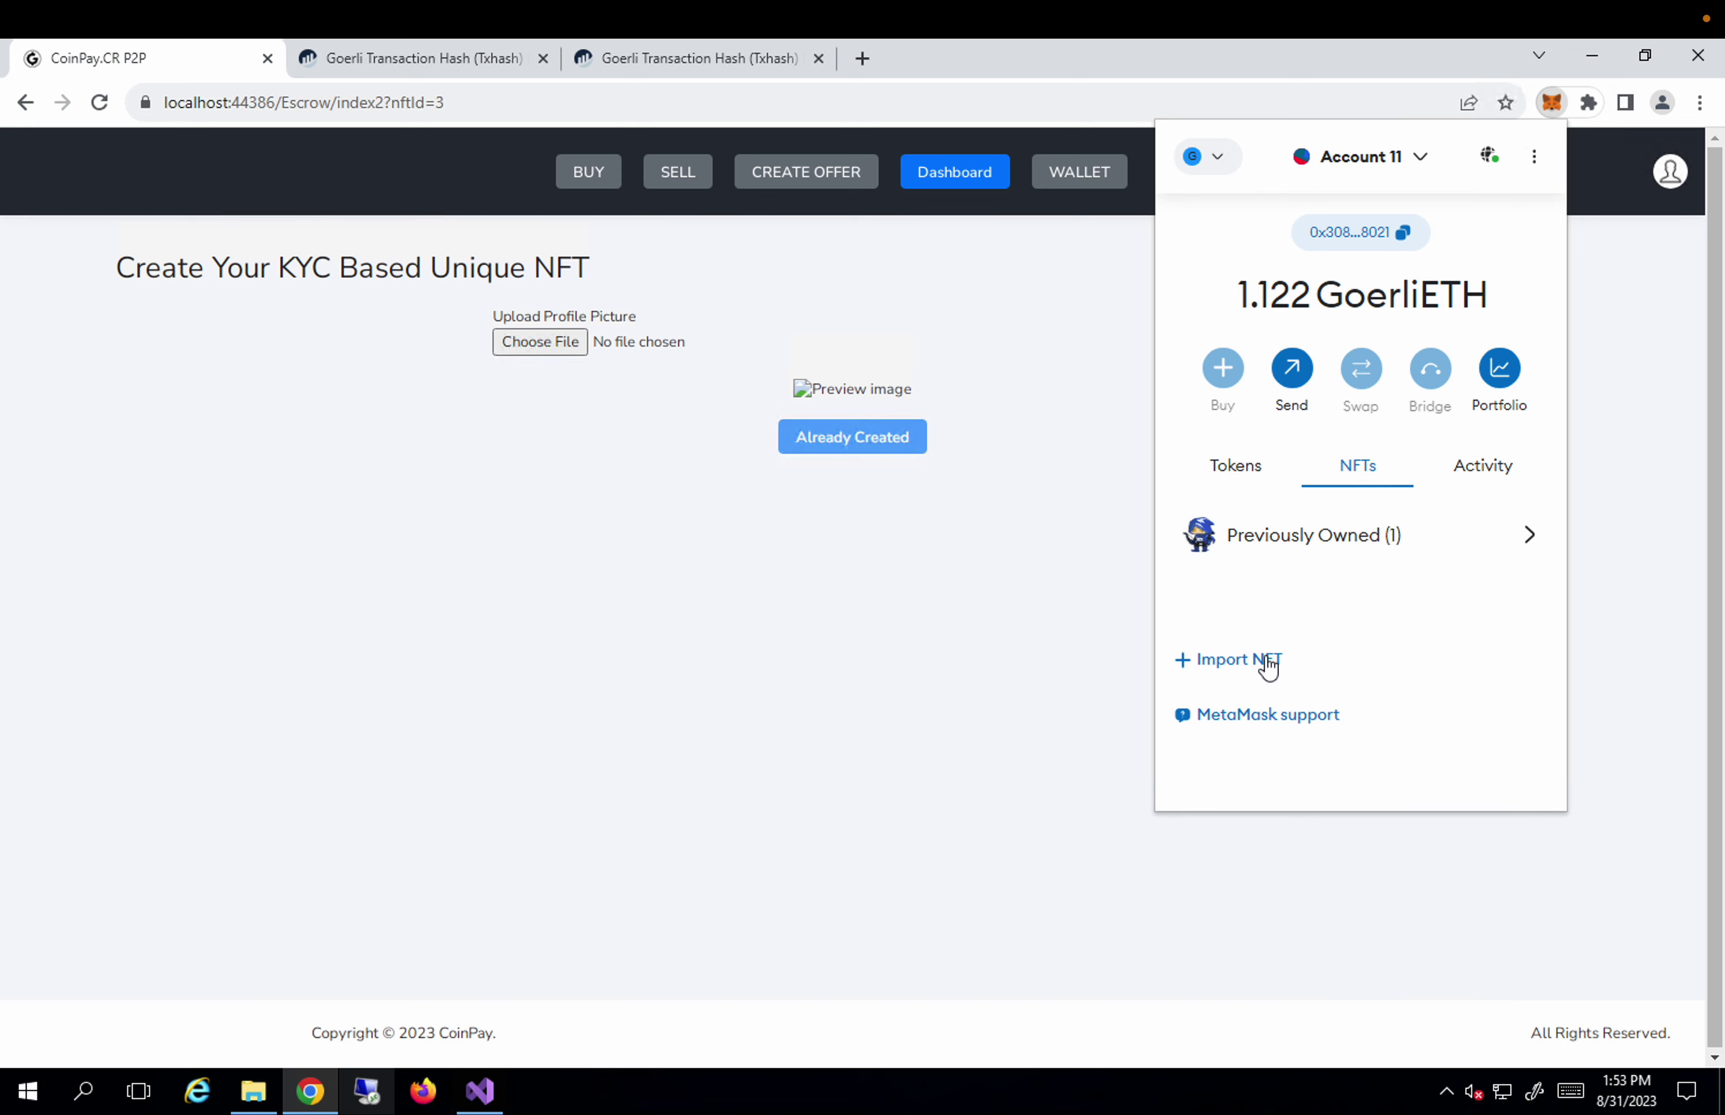
click(1239, 660)
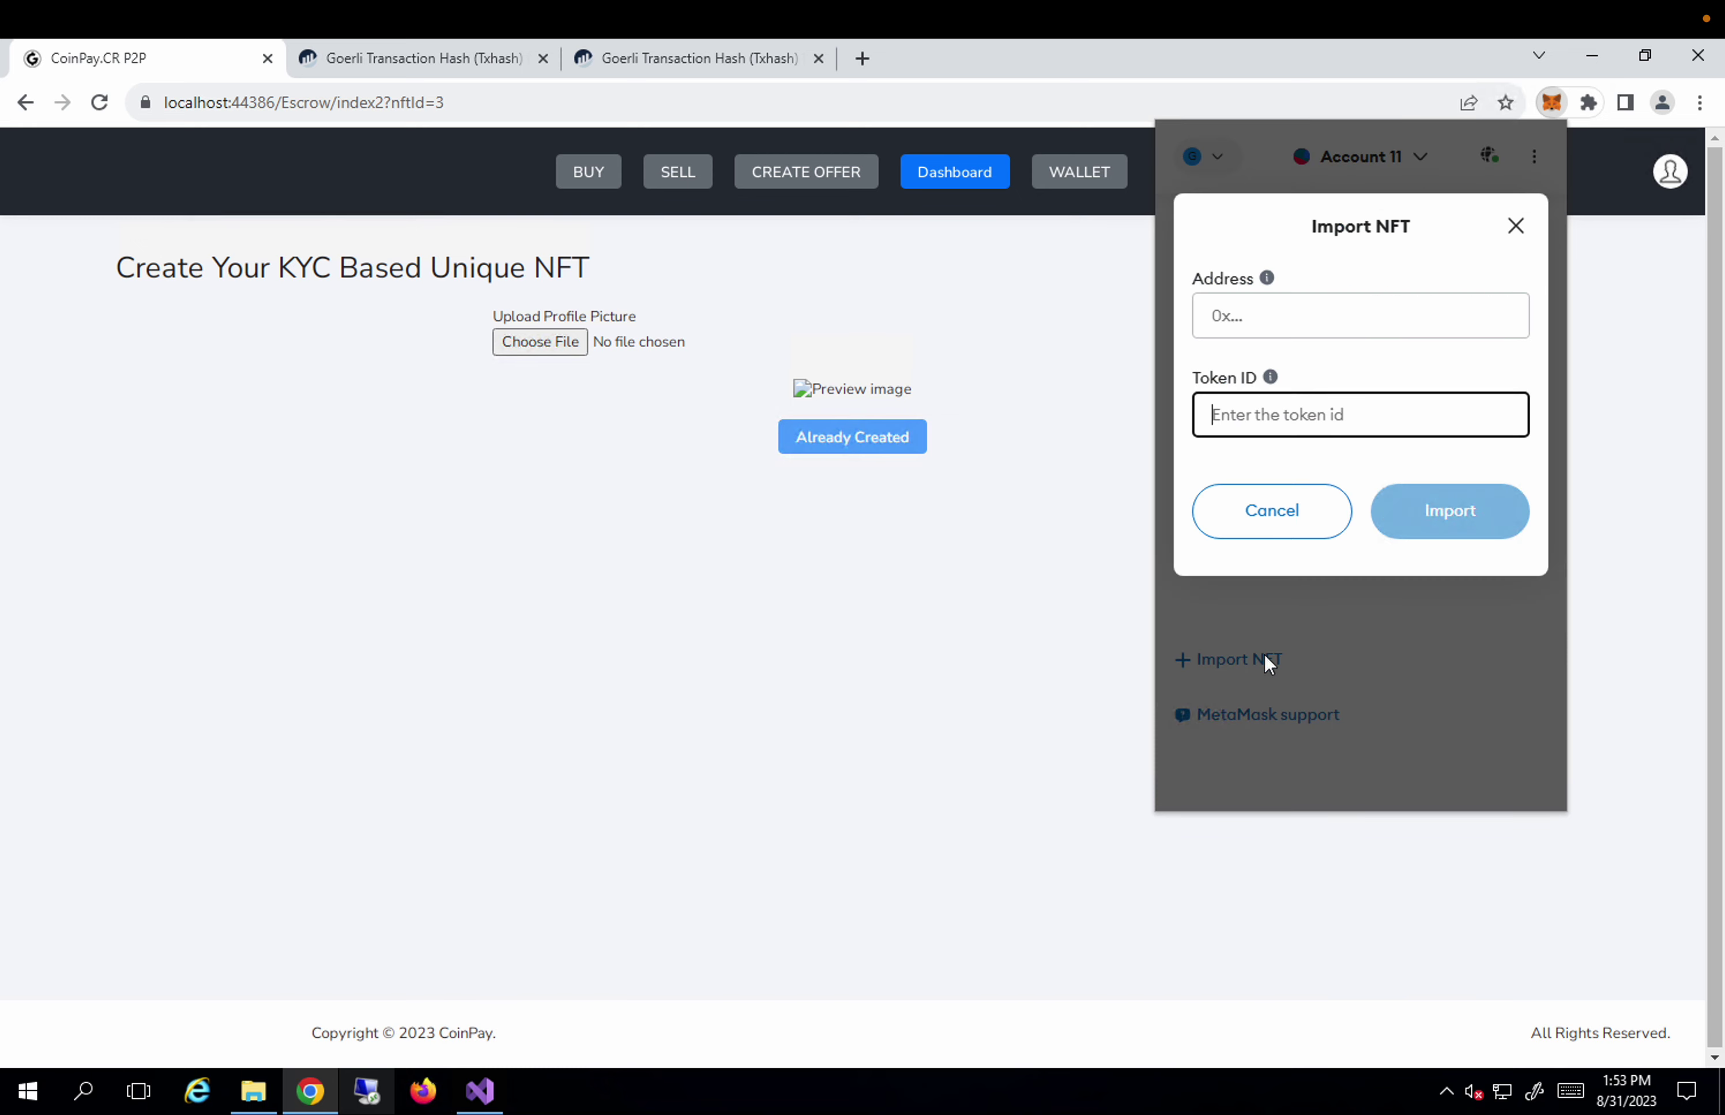
text(3)
click(1292, 308)
key(ctrl+v)
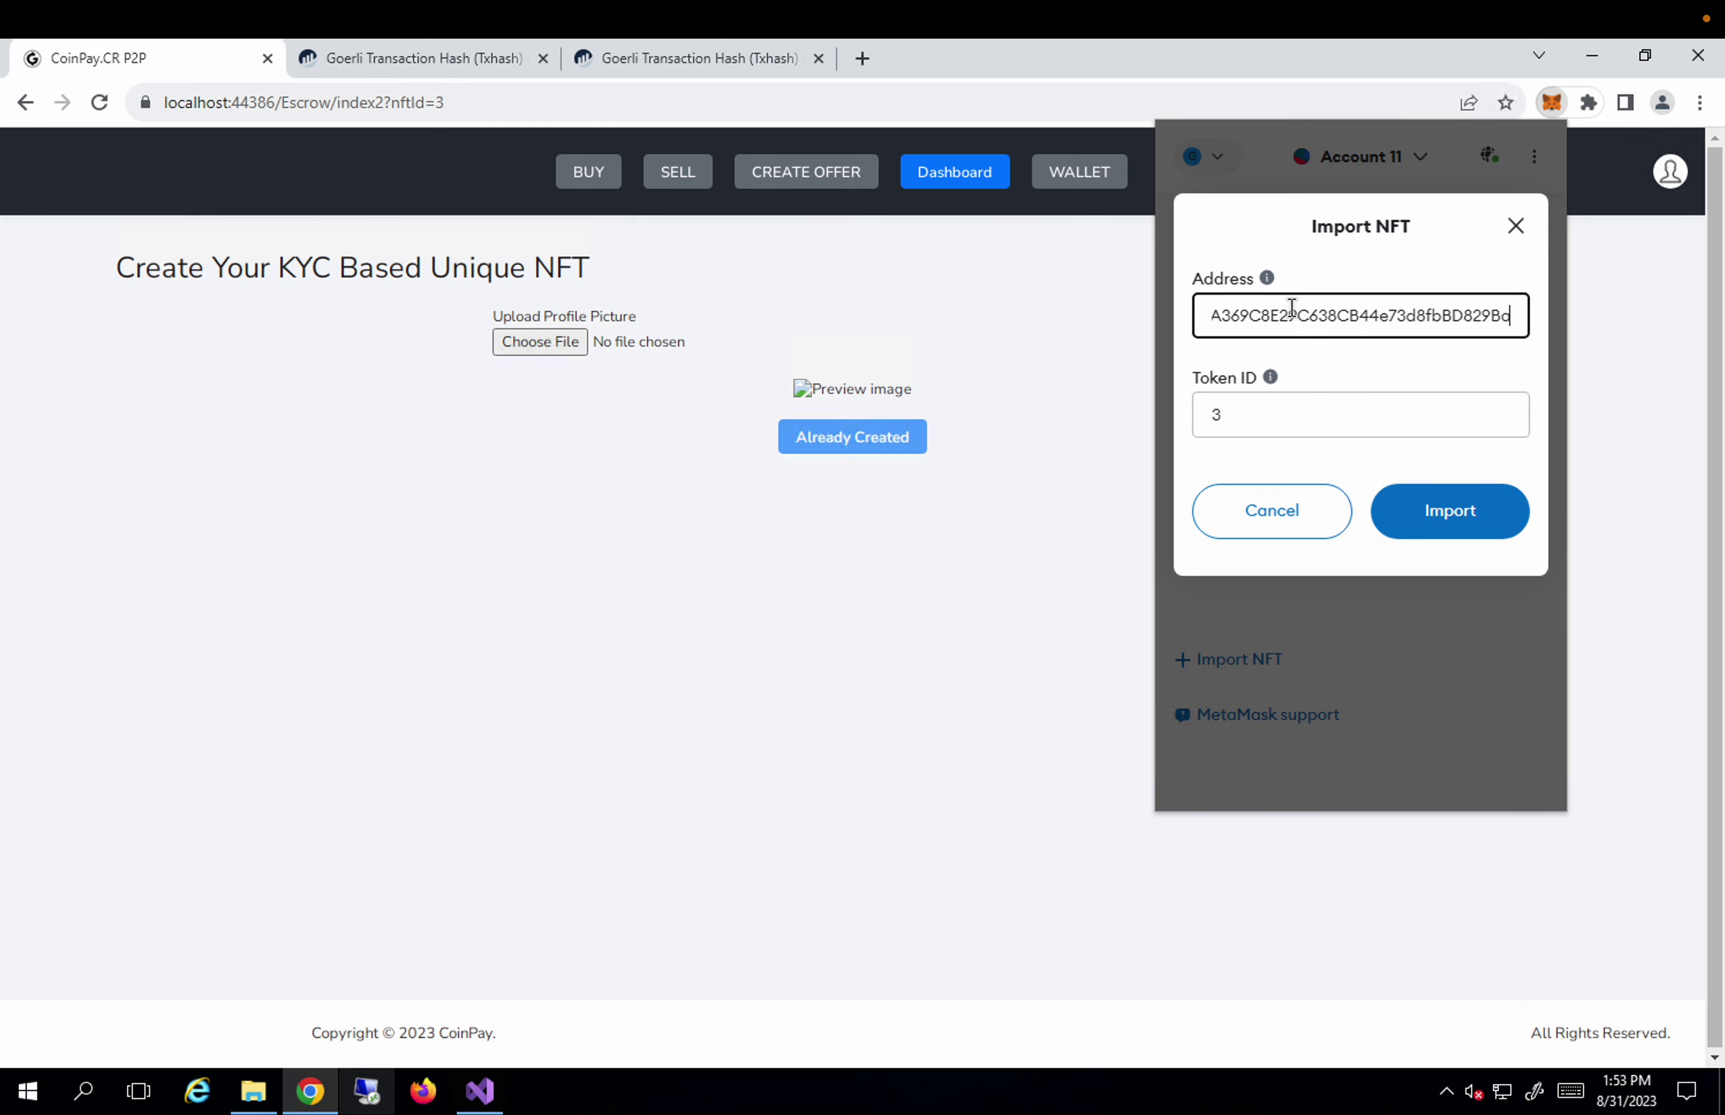
click(1436, 512)
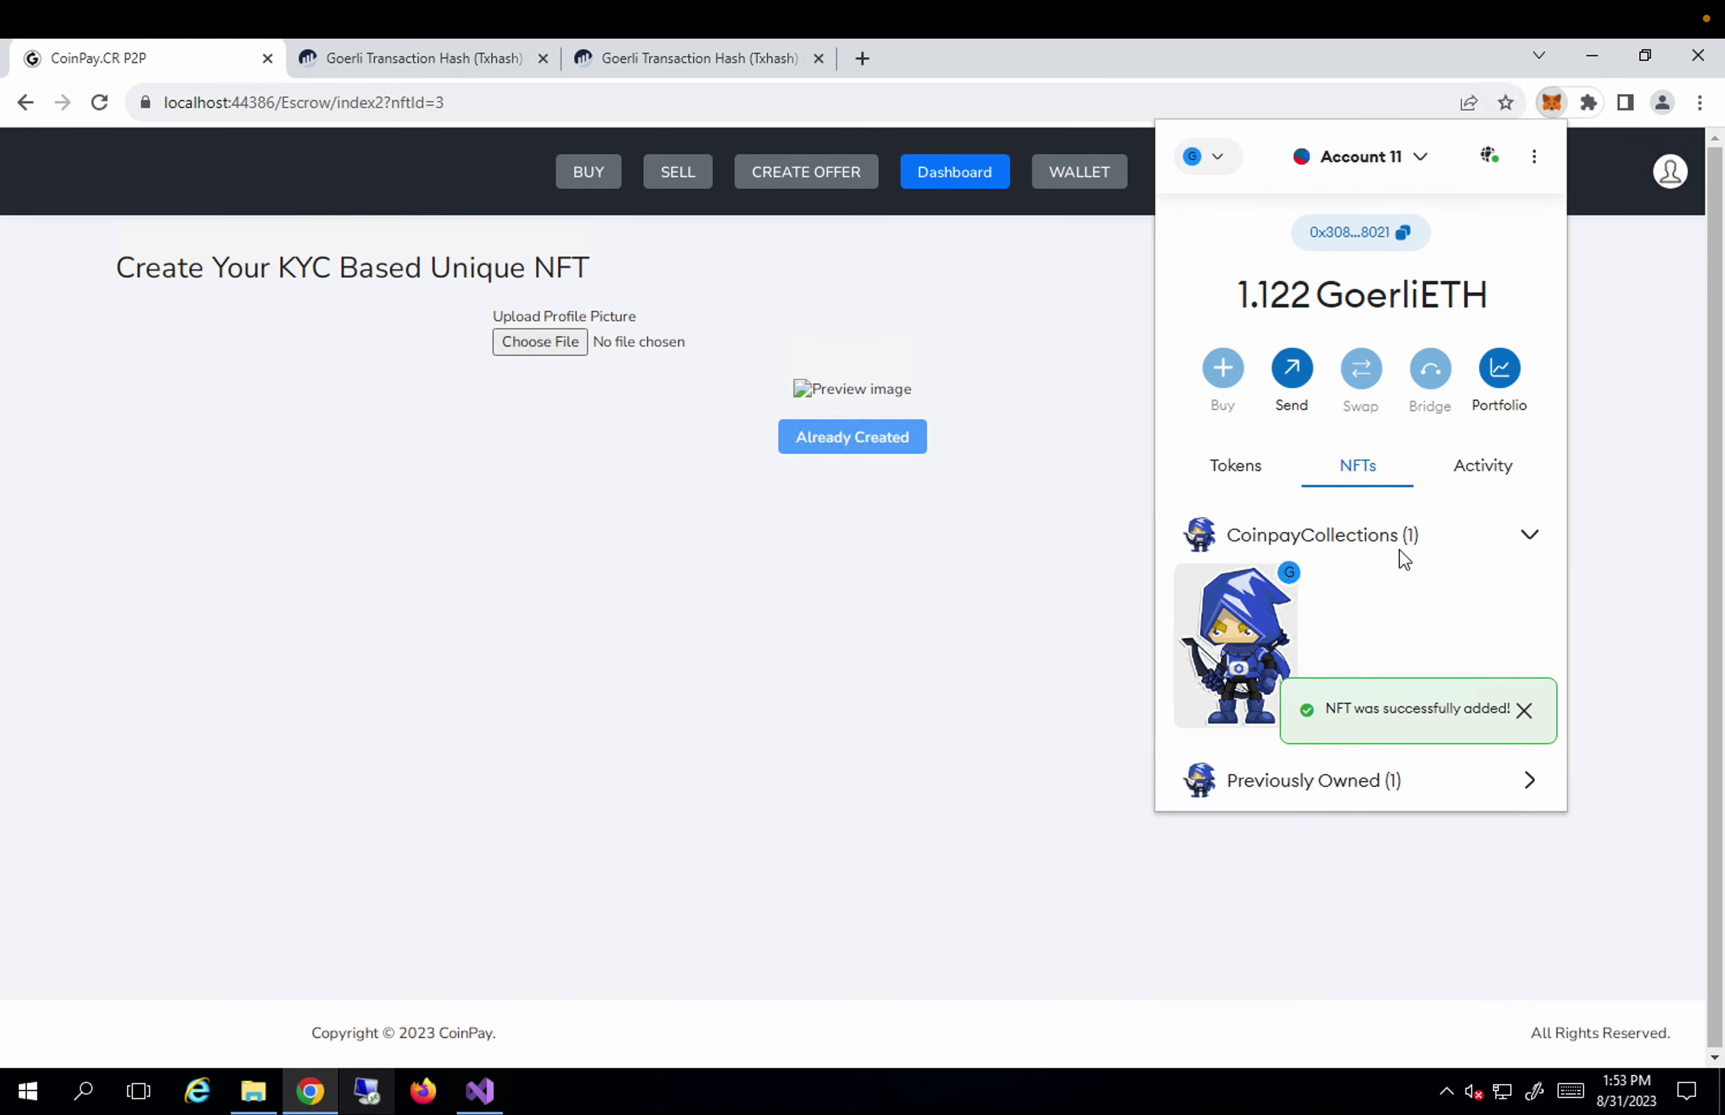
scroll(1372, 643, down, 4)
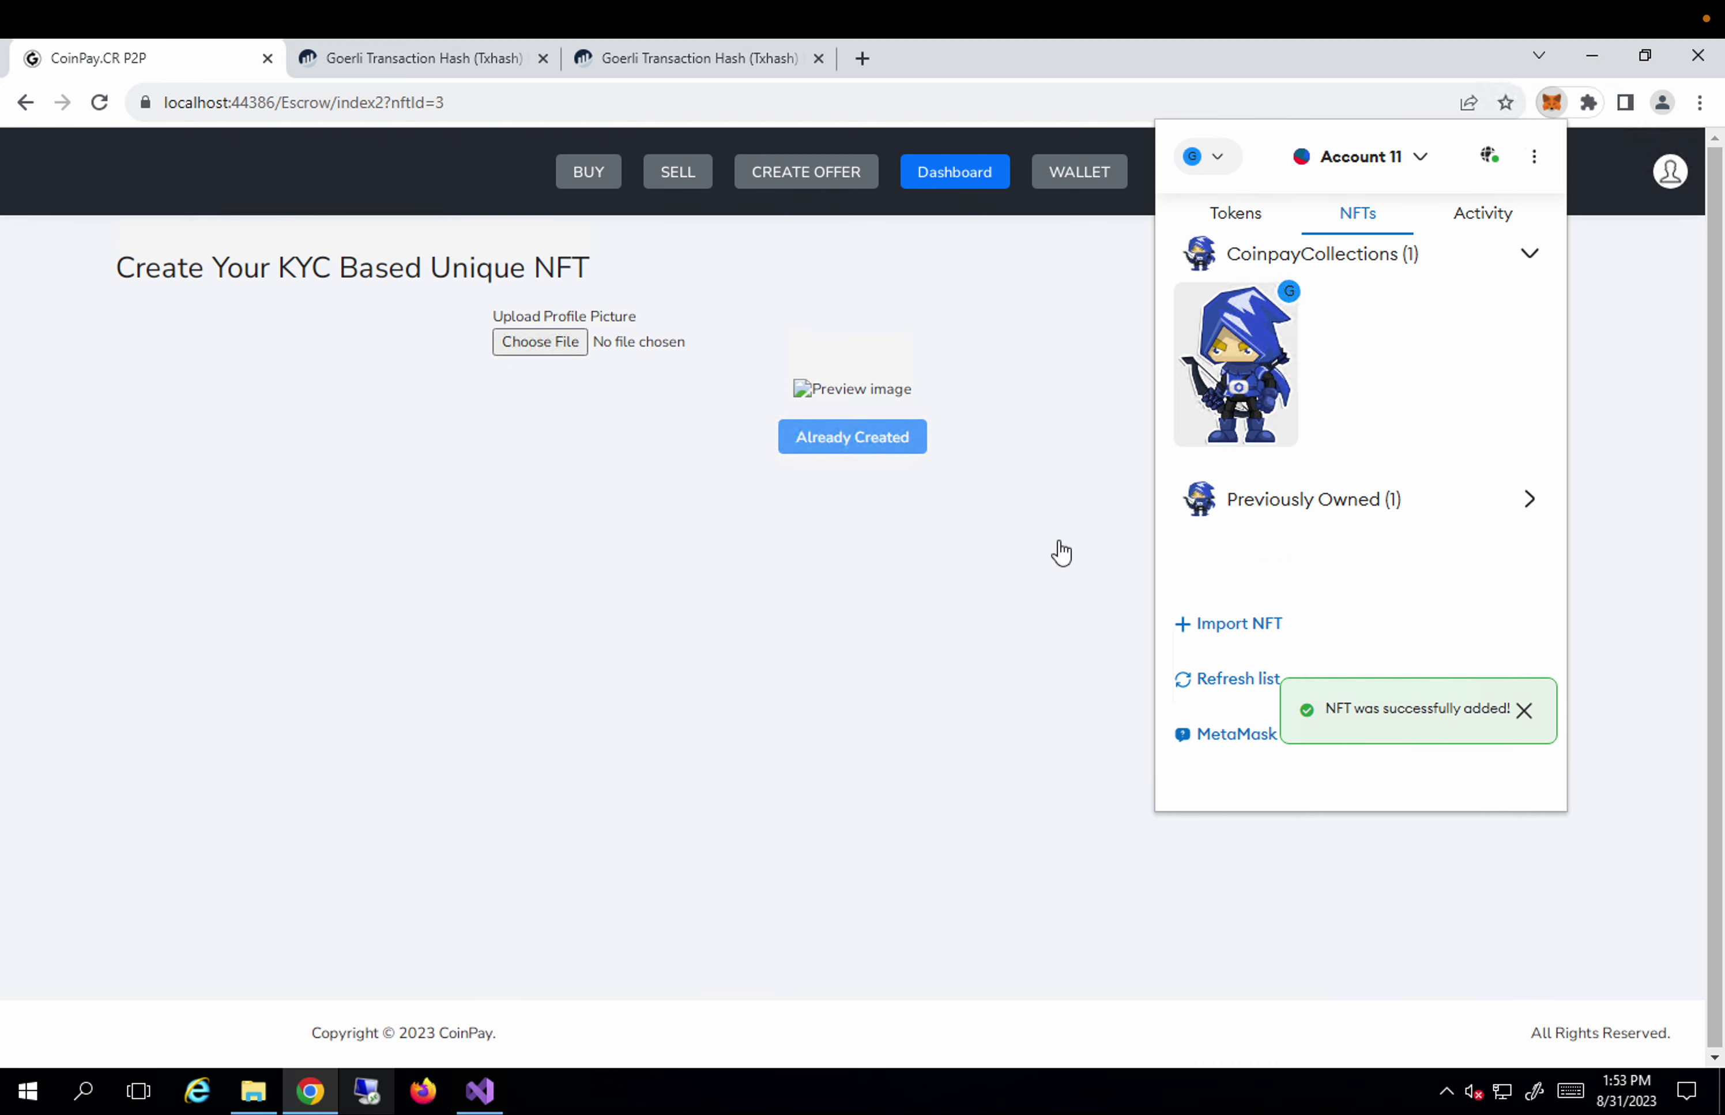
click(1667, 180)
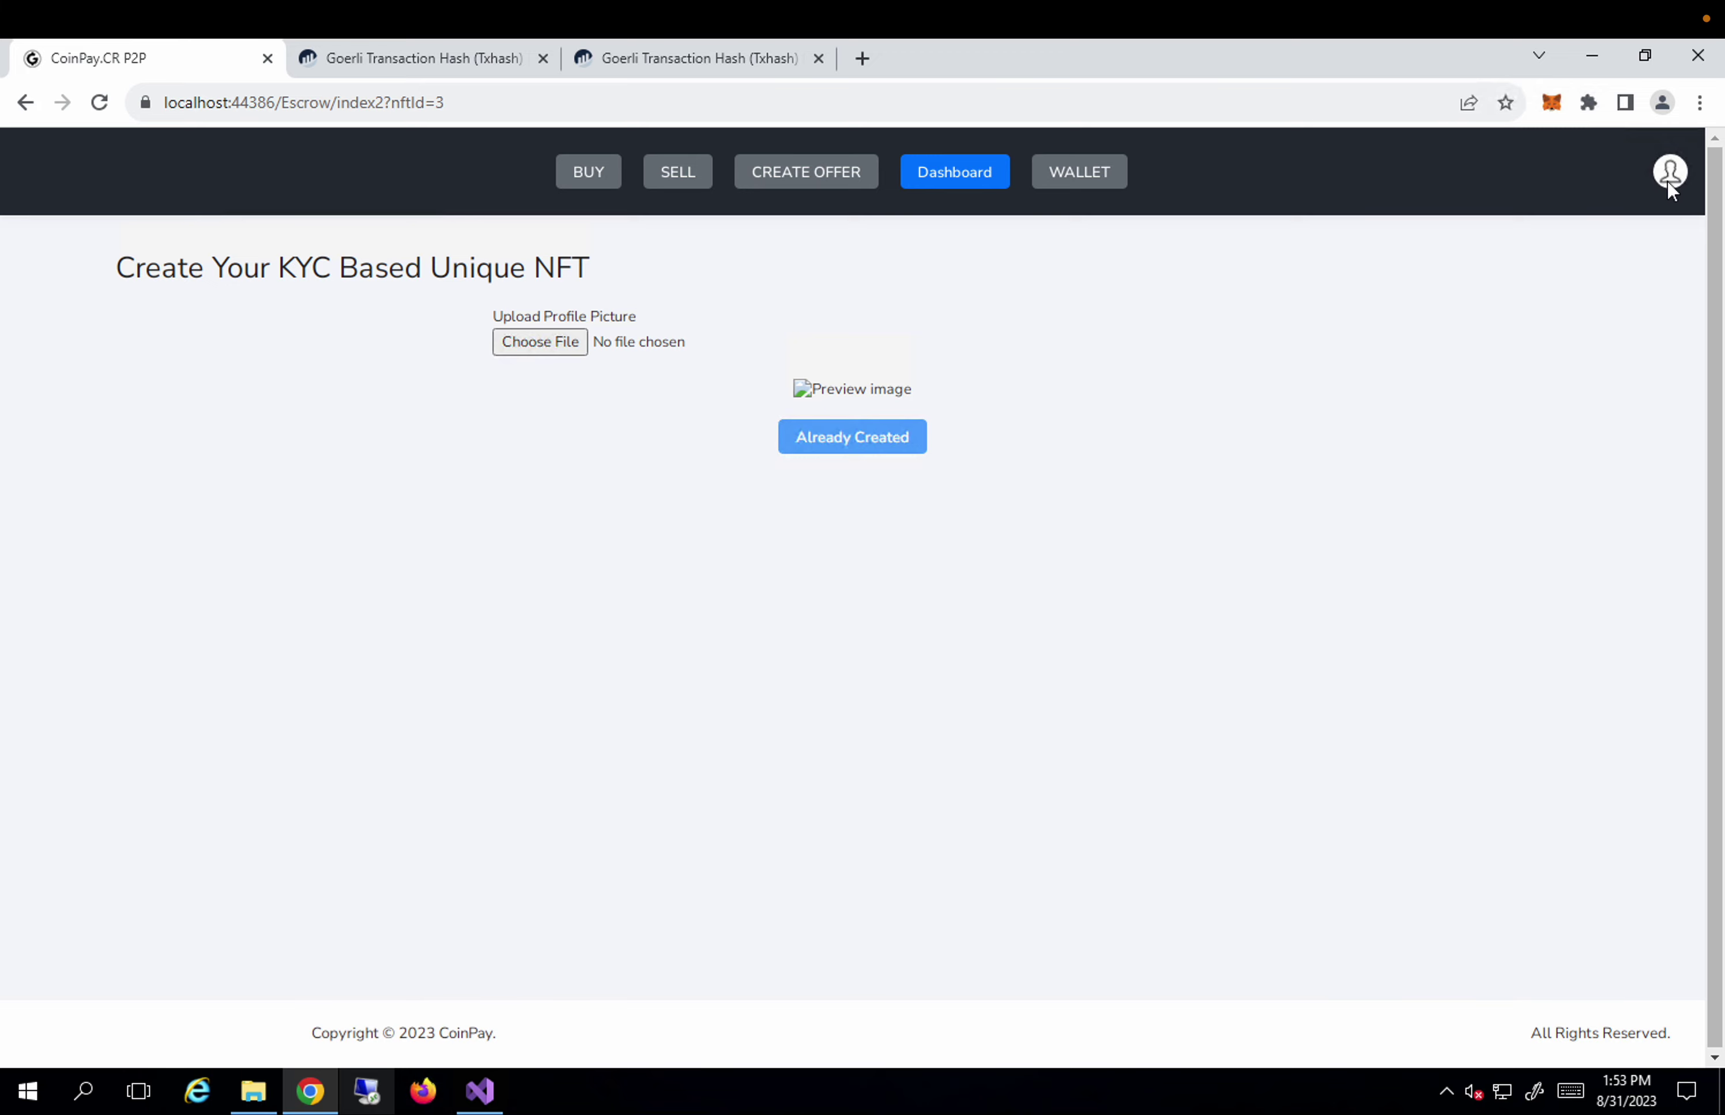
Log out of CoinPay from the profile menu and confirm MetaMask still holds the NFT.
click(1669, 185)
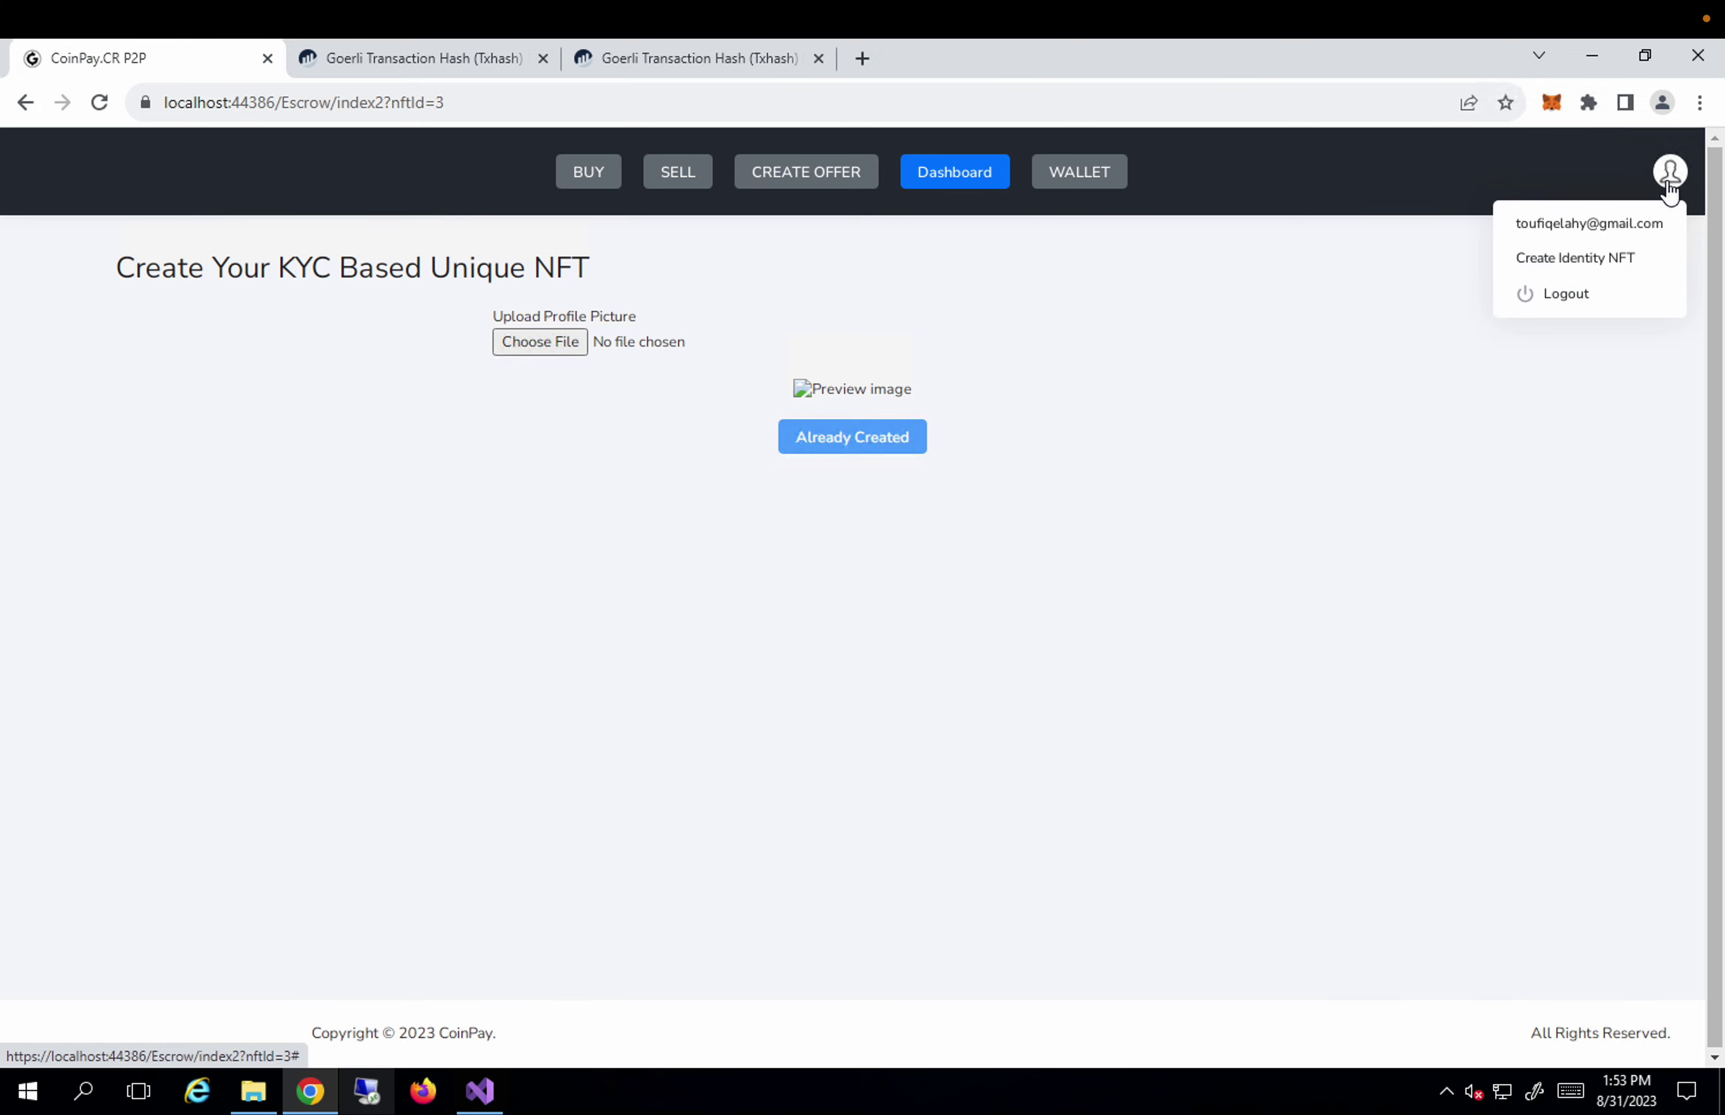
click(1581, 310)
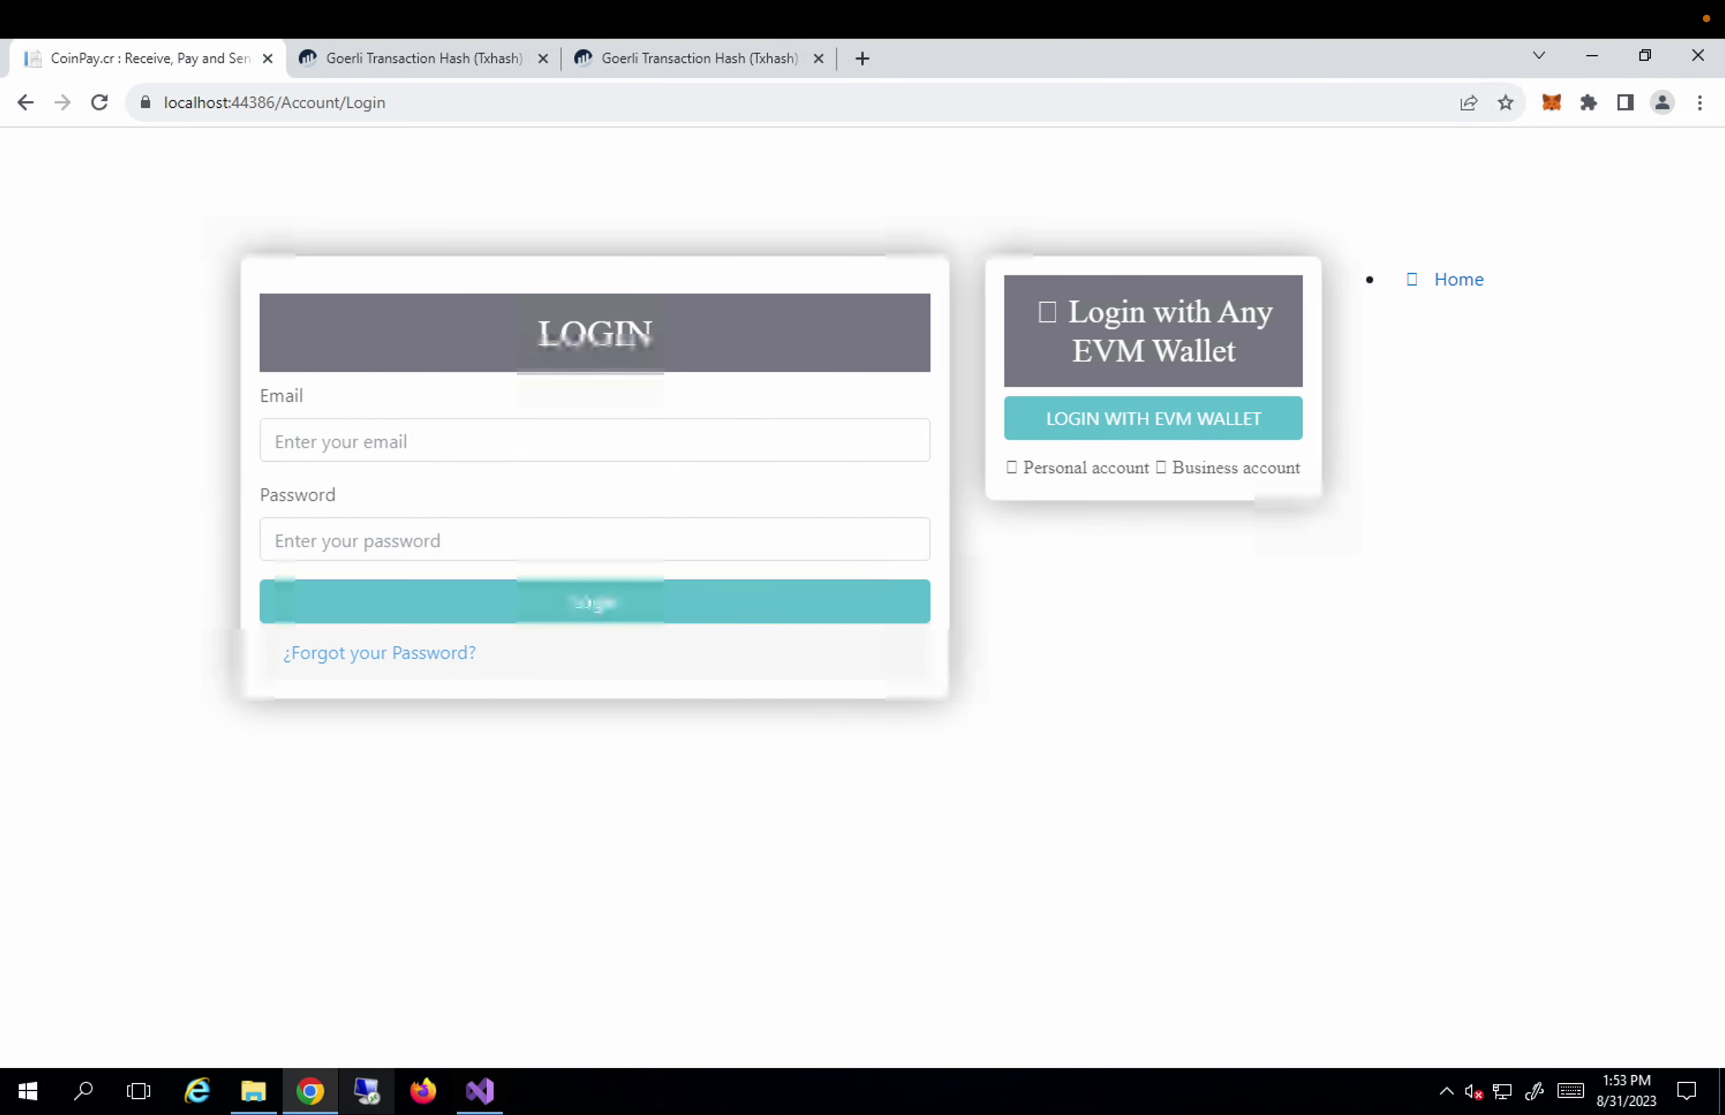
click(1550, 109)
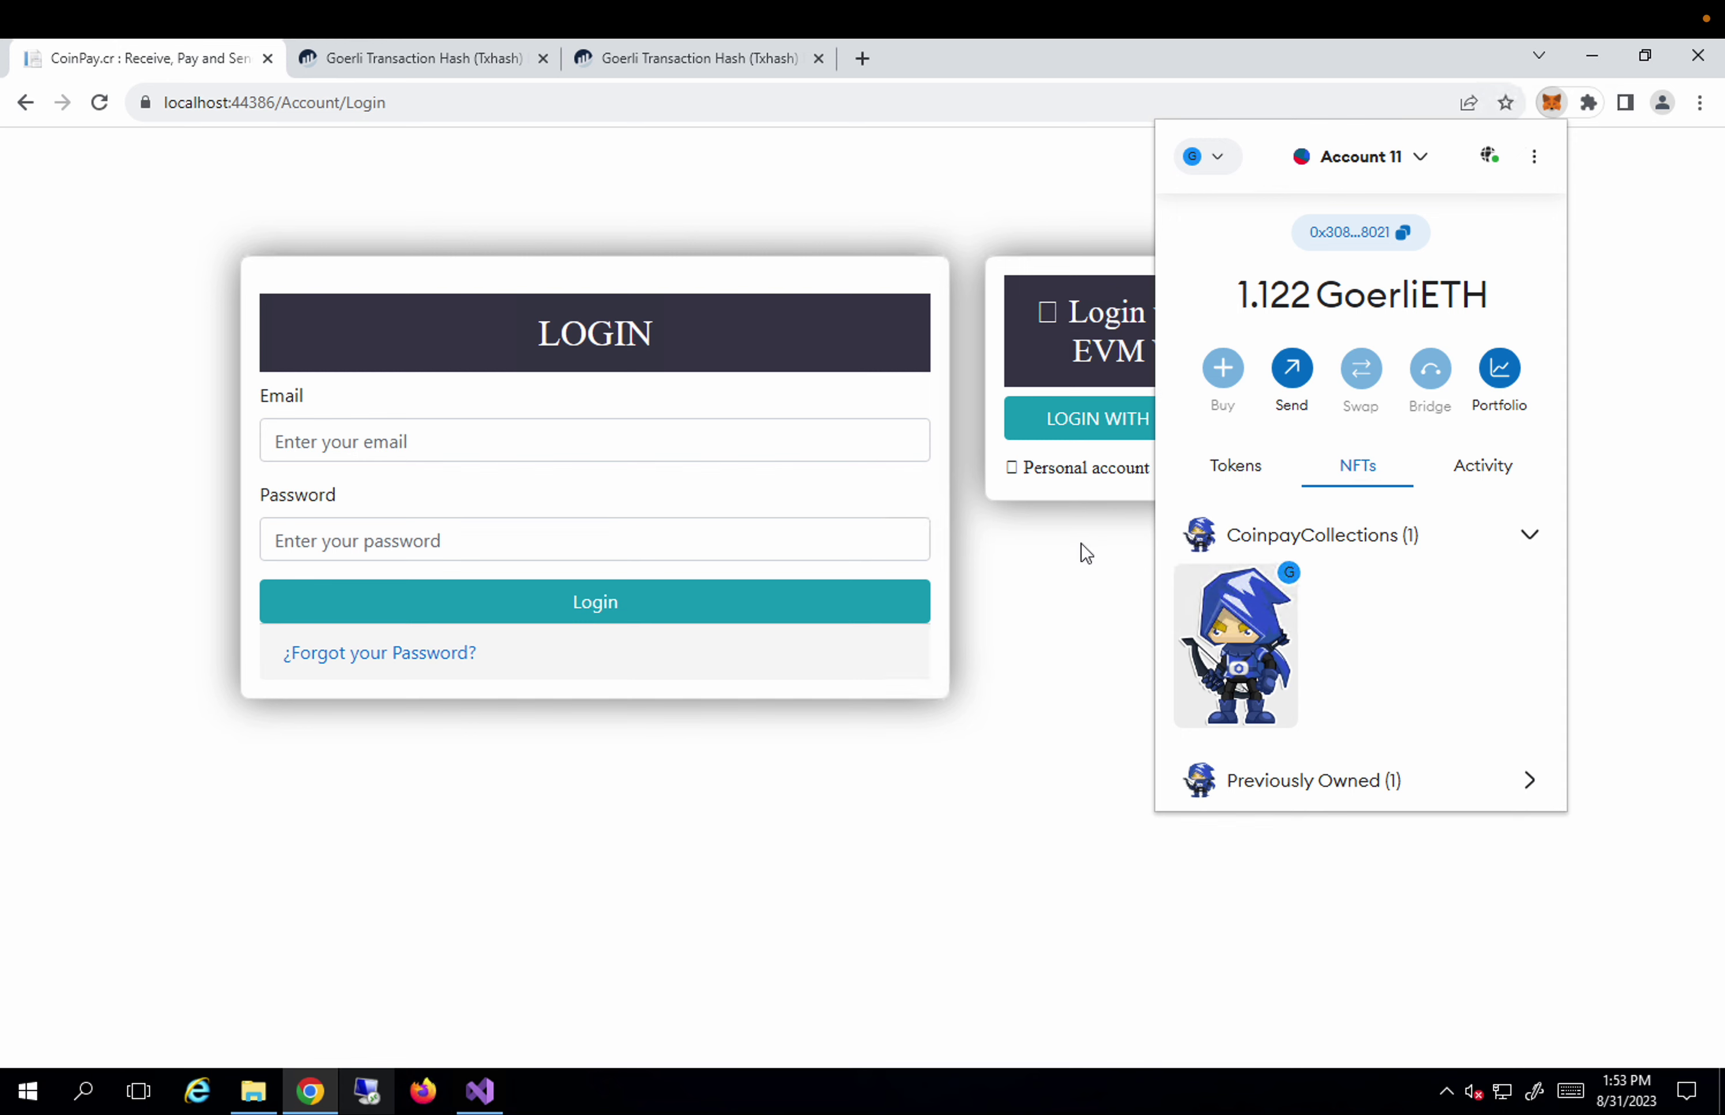
Log in with the EVM wallet and sign MetaMask's signature request to reach the balance dashboard.
click(1076, 458)
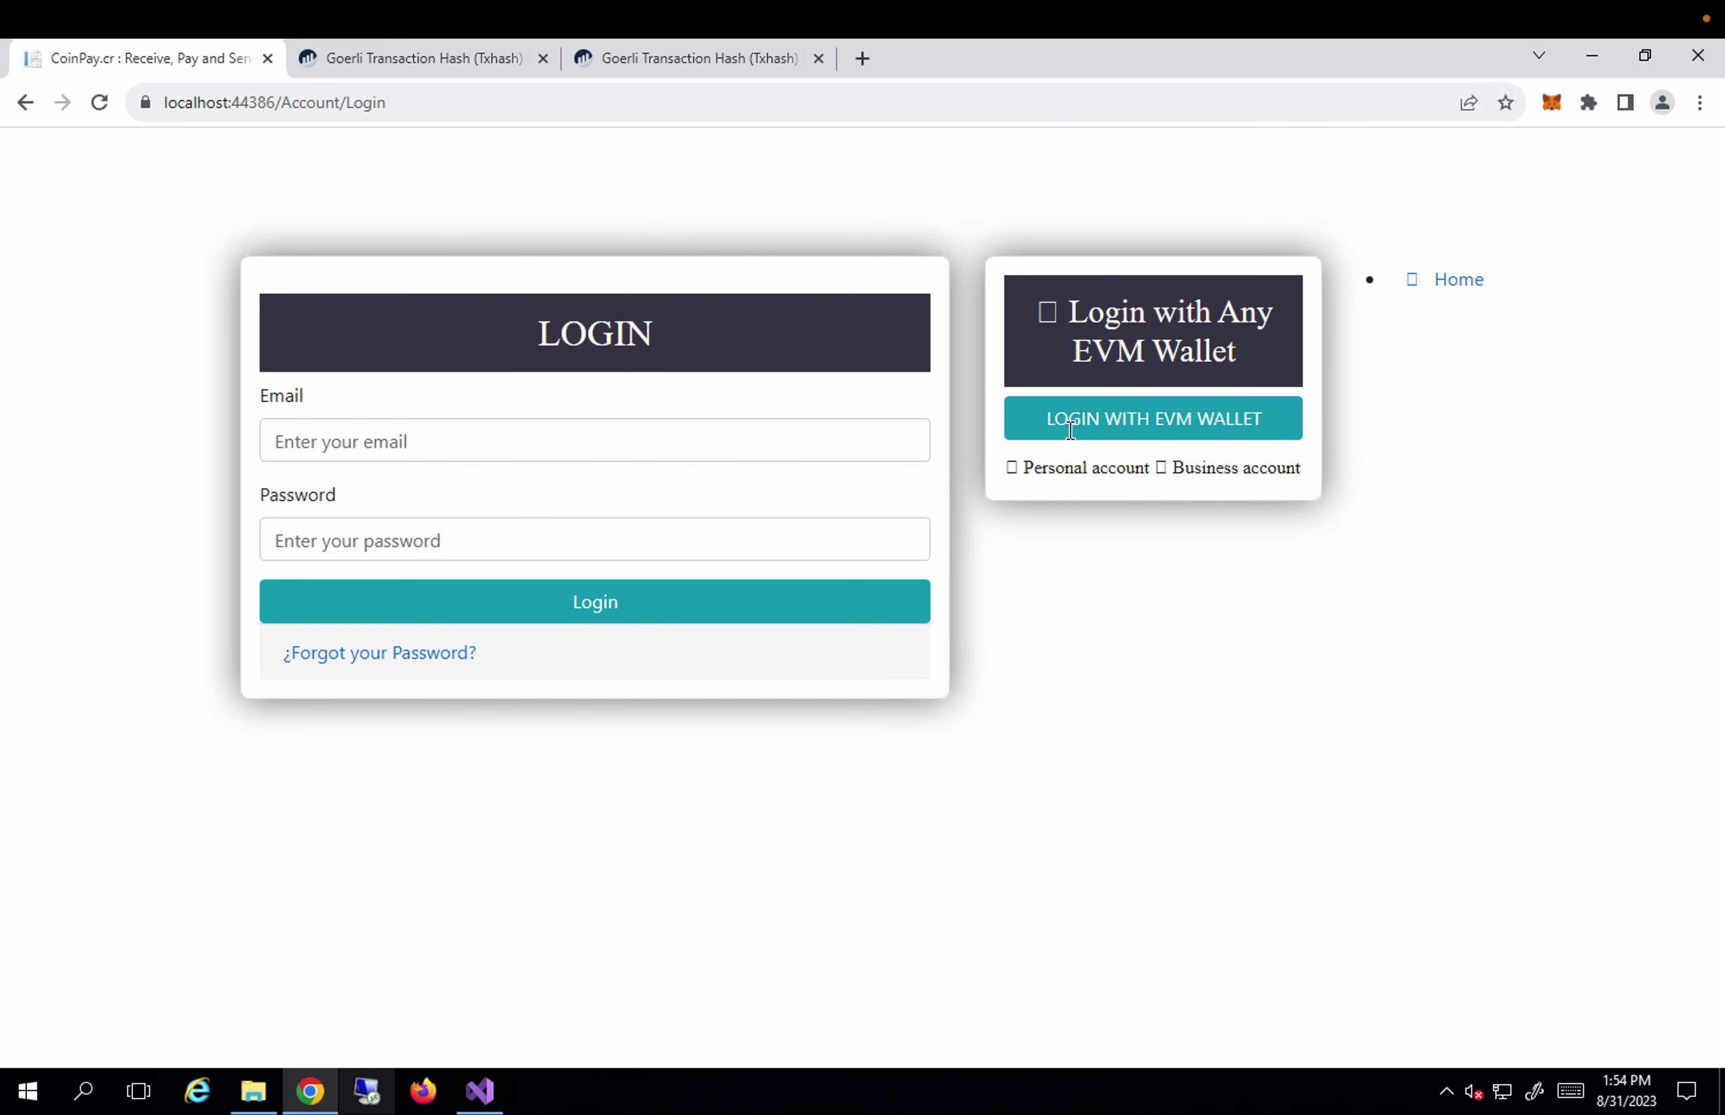
click(1130, 432)
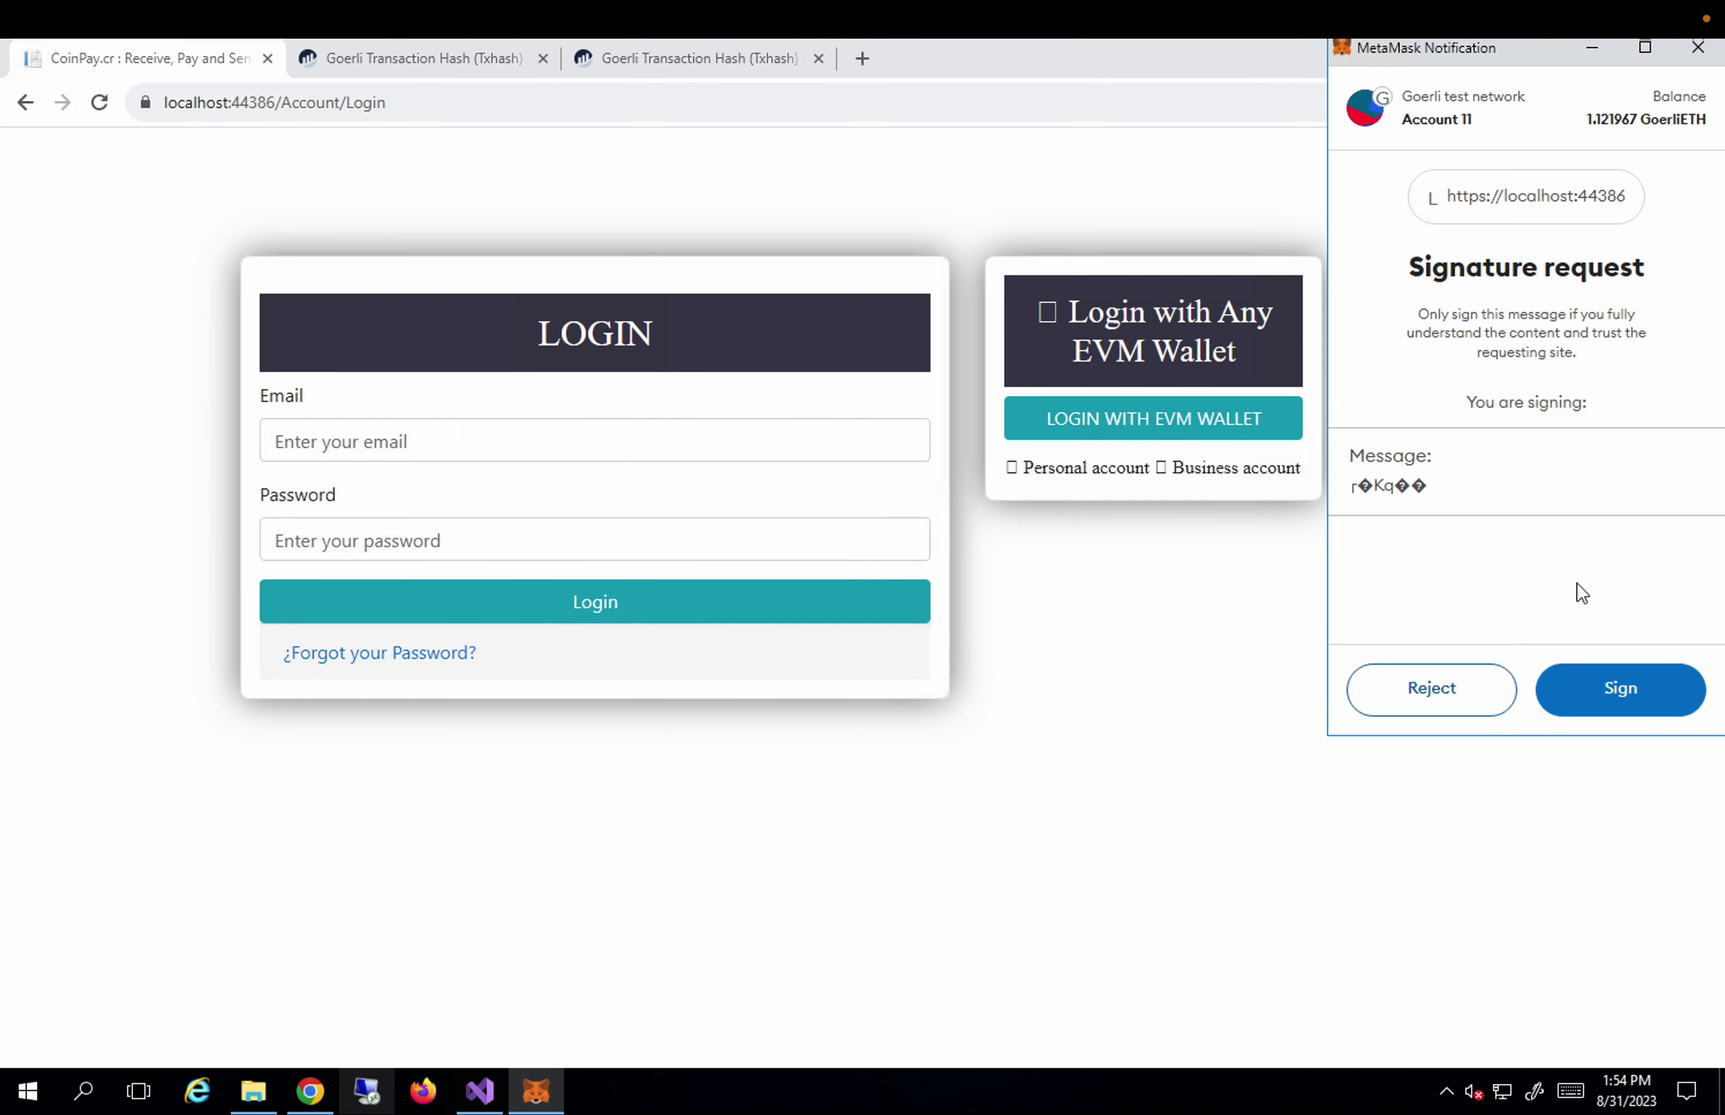
click(1616, 690)
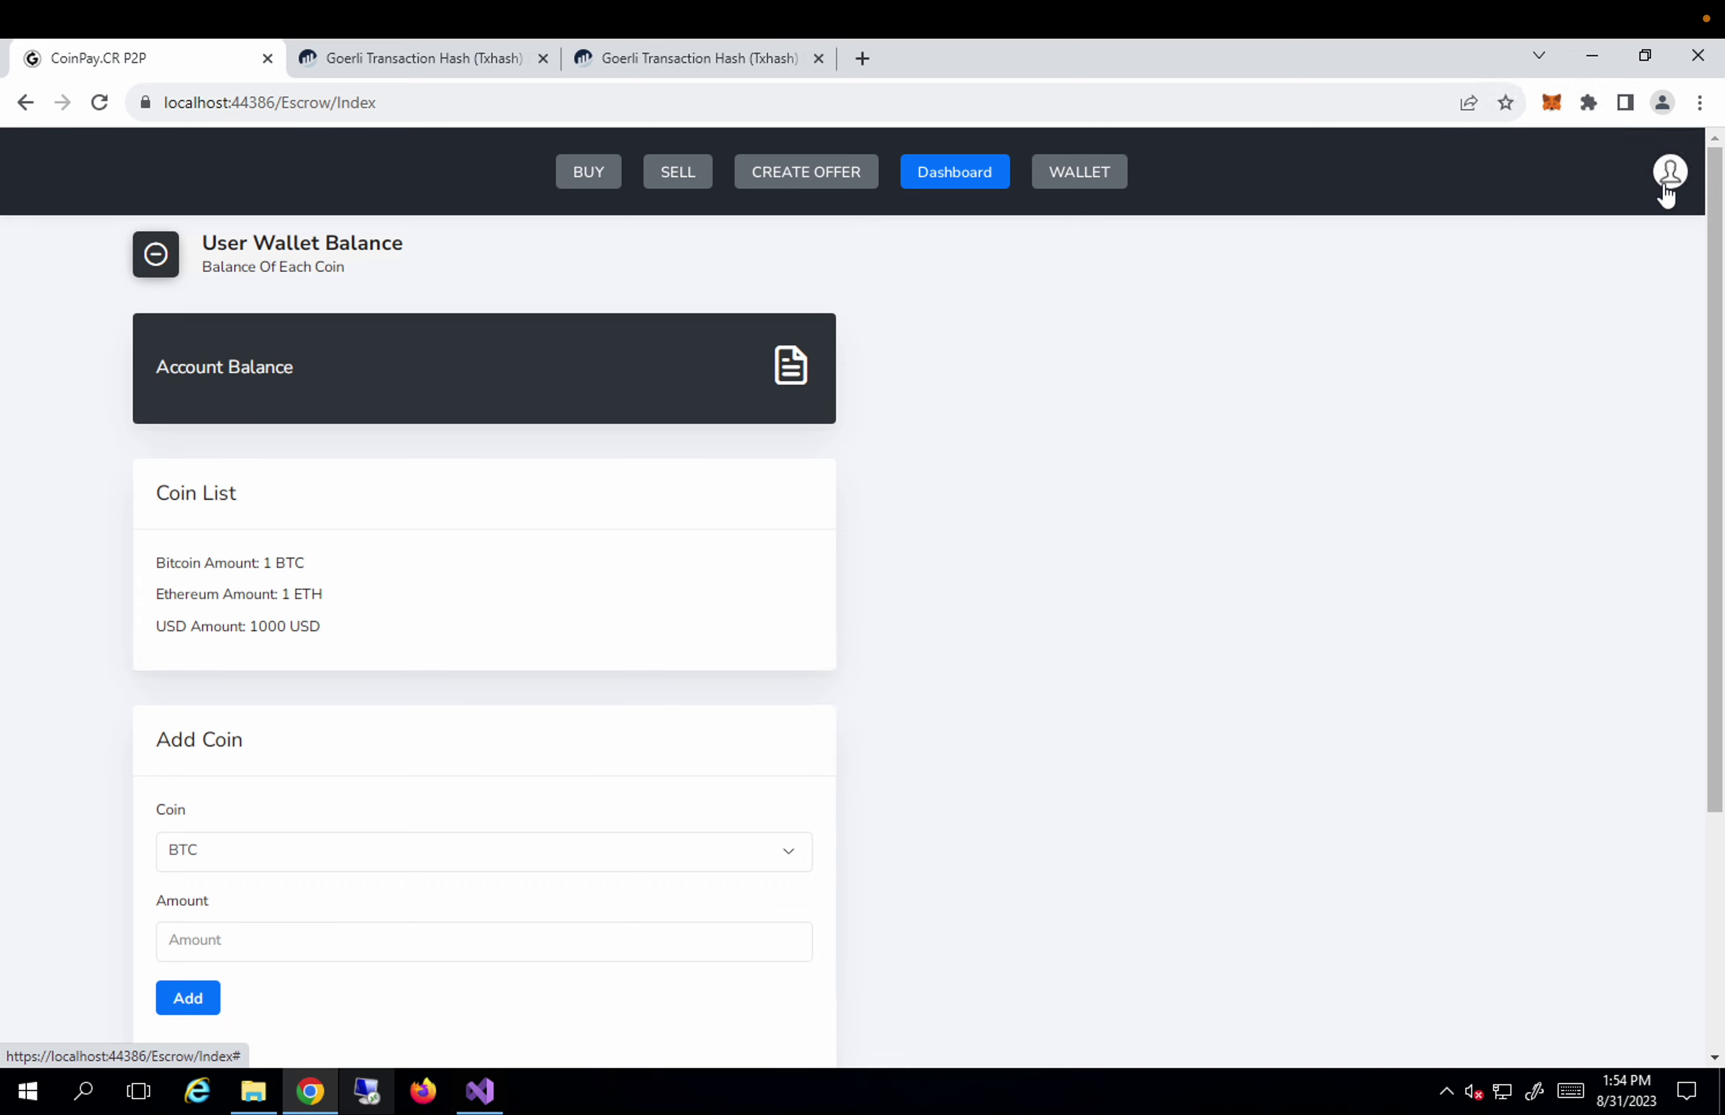
Open the profile dropdown showing the Create Identity NFT and Logout options.
click(1667, 189)
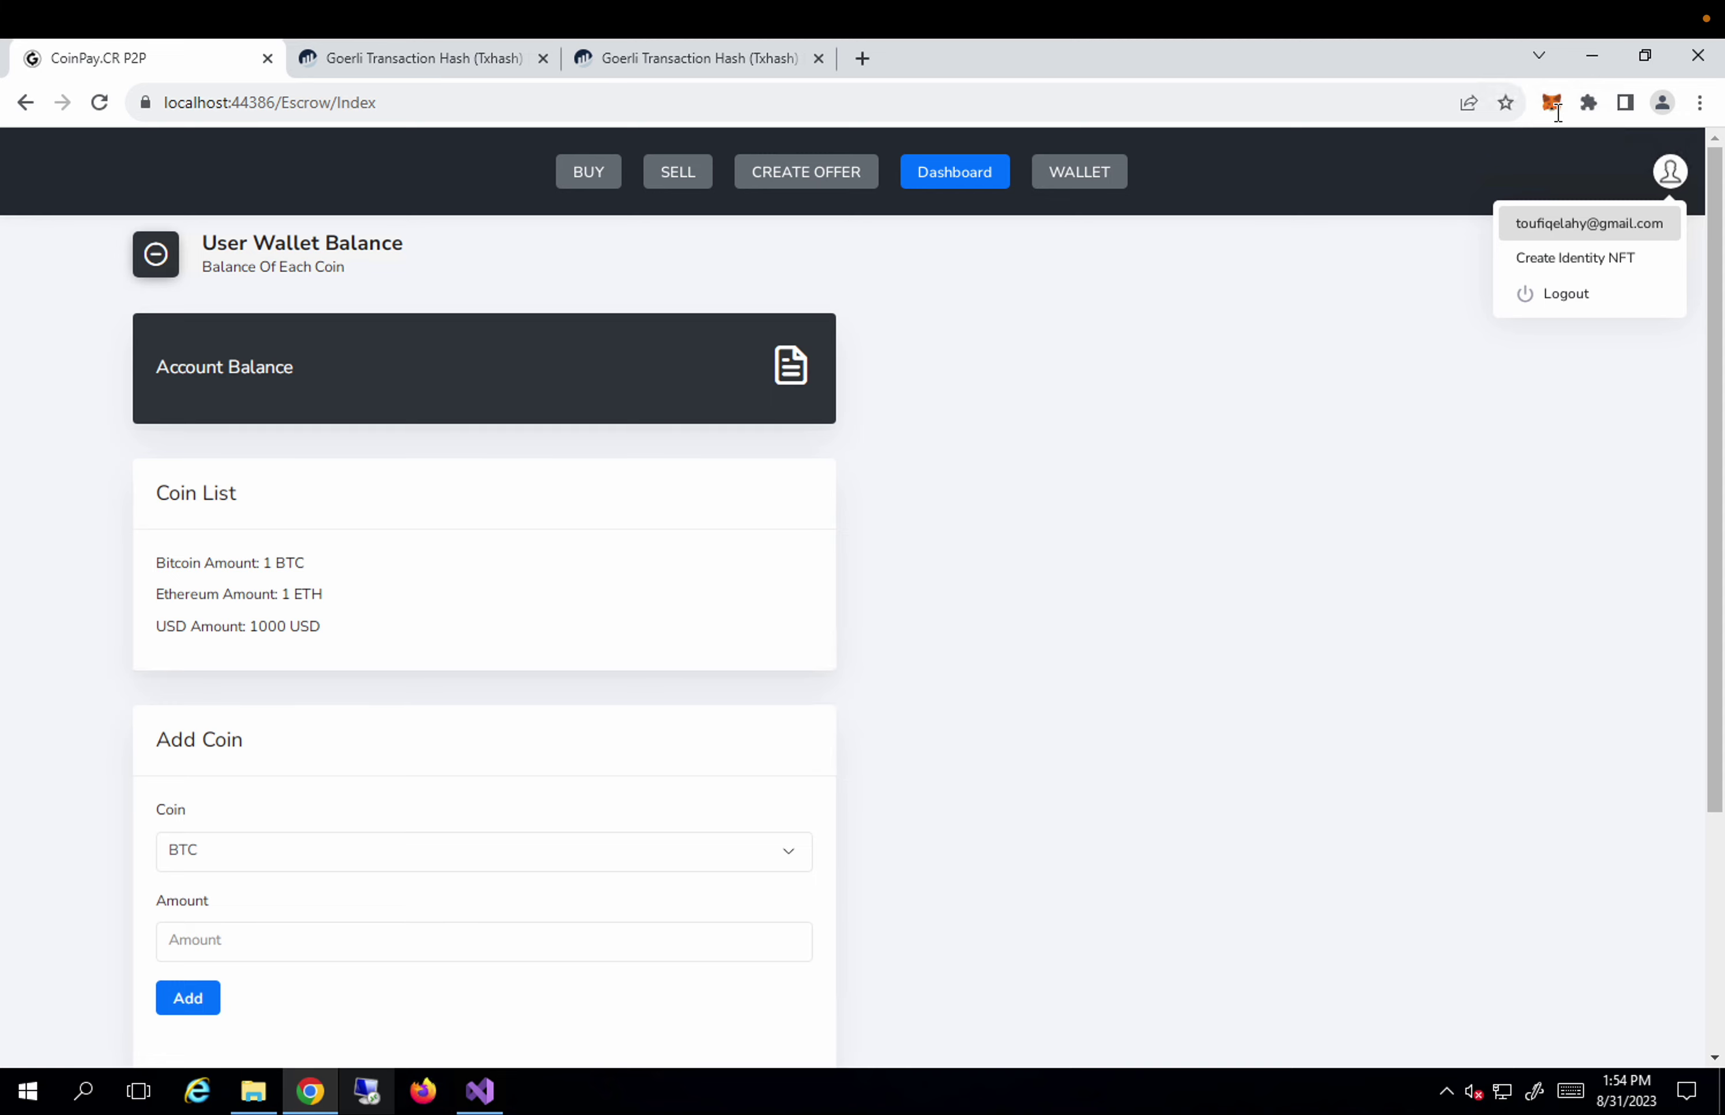
mouse_move(1378, 9)
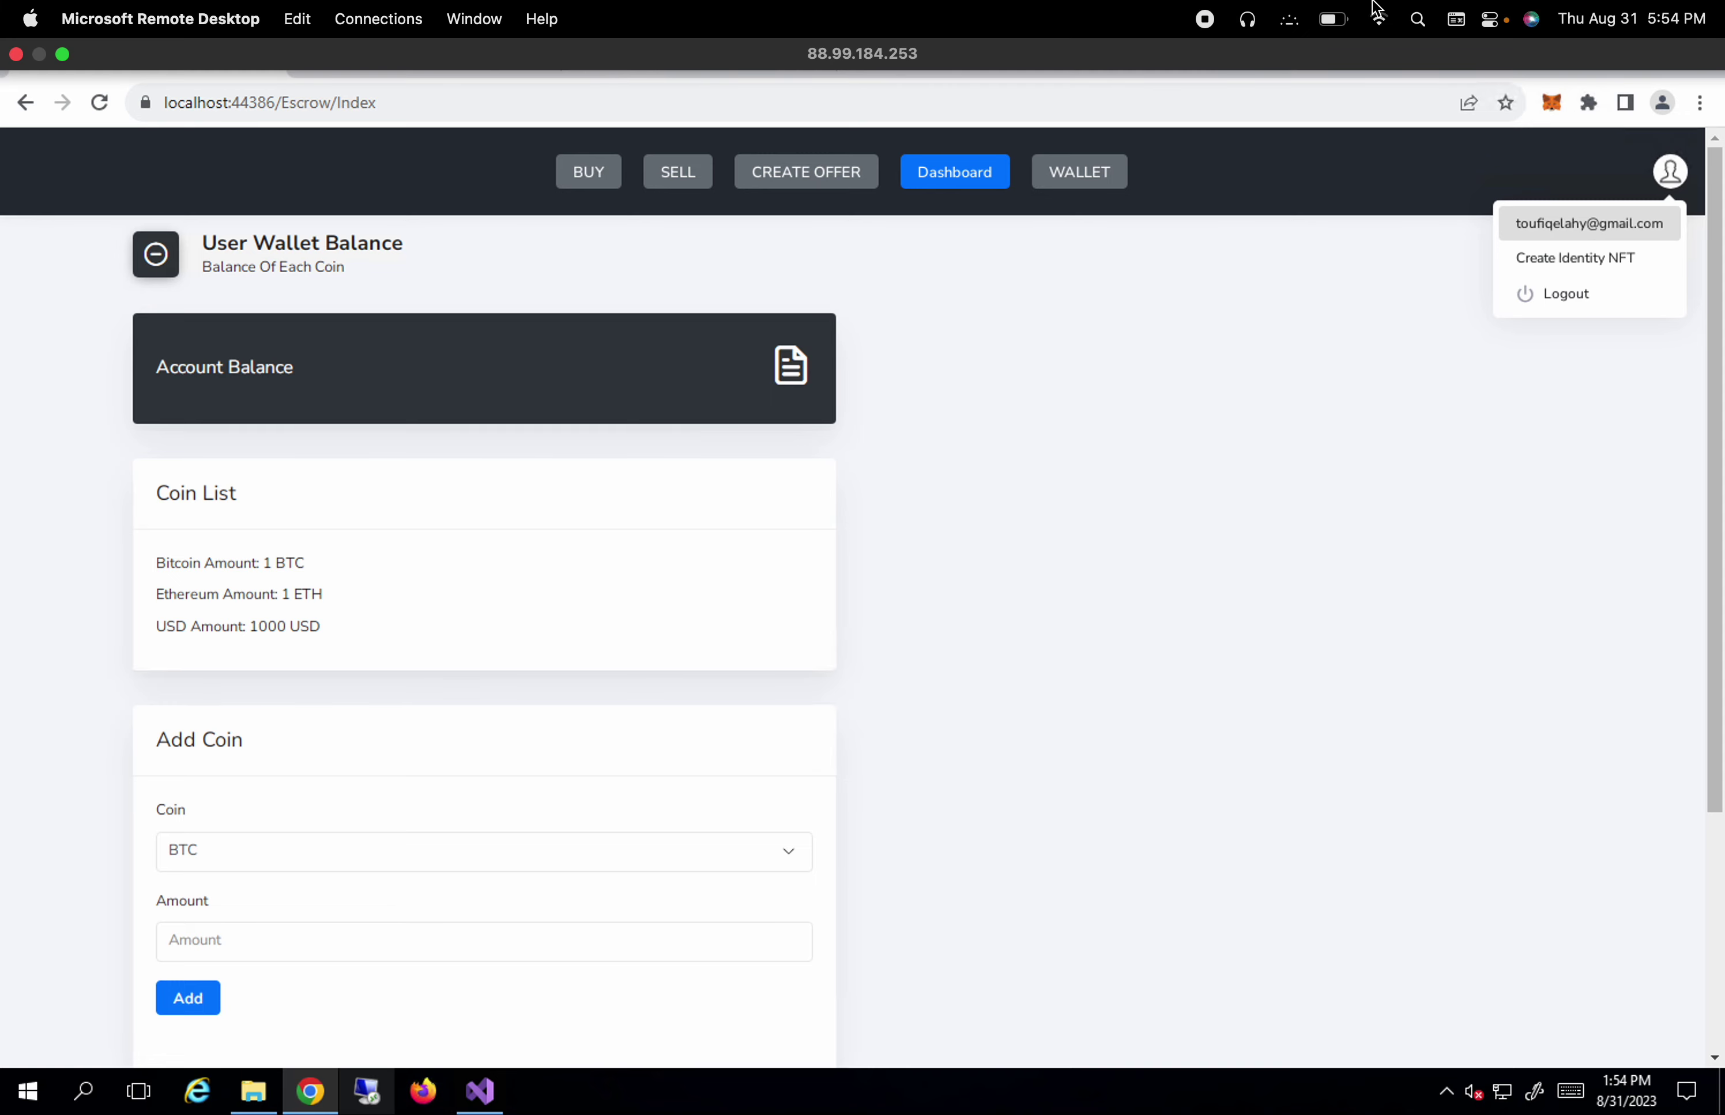